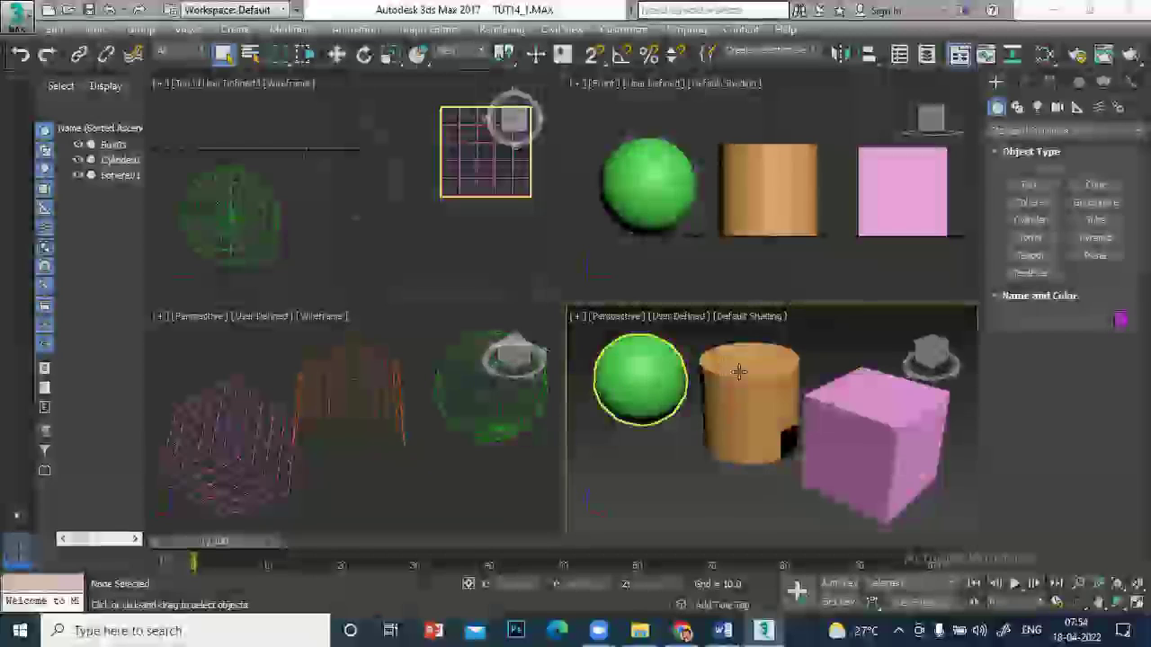
Select Box01 and set its object colour to red in the Object Color dialog
left_click(870, 436)
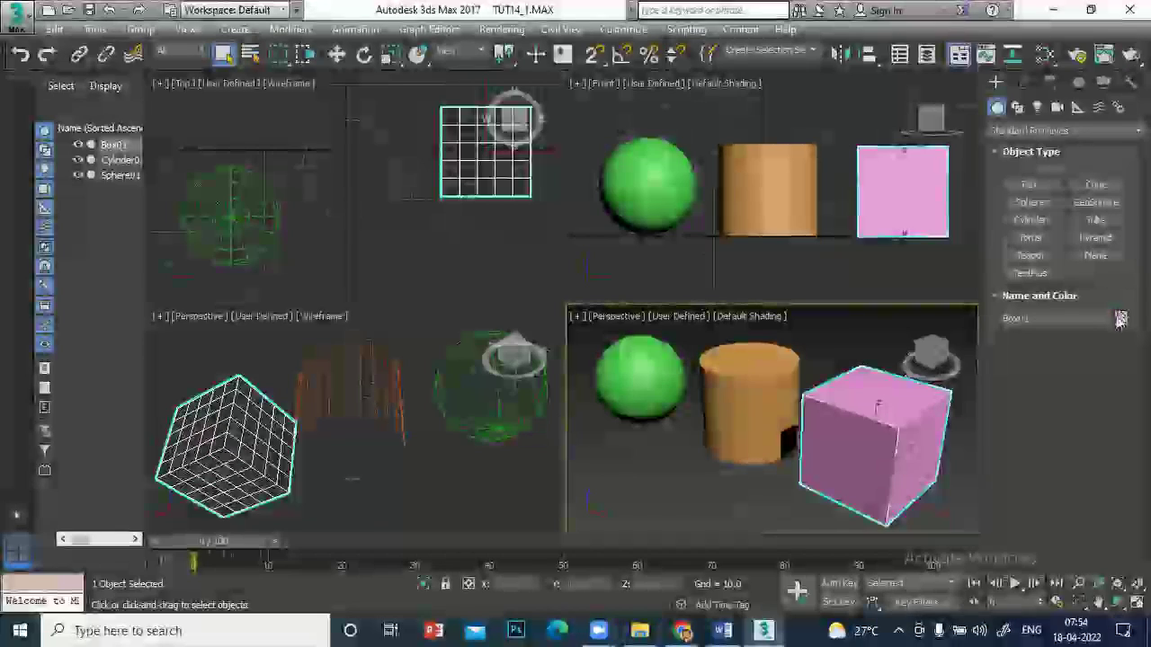
left_click(1120, 319)
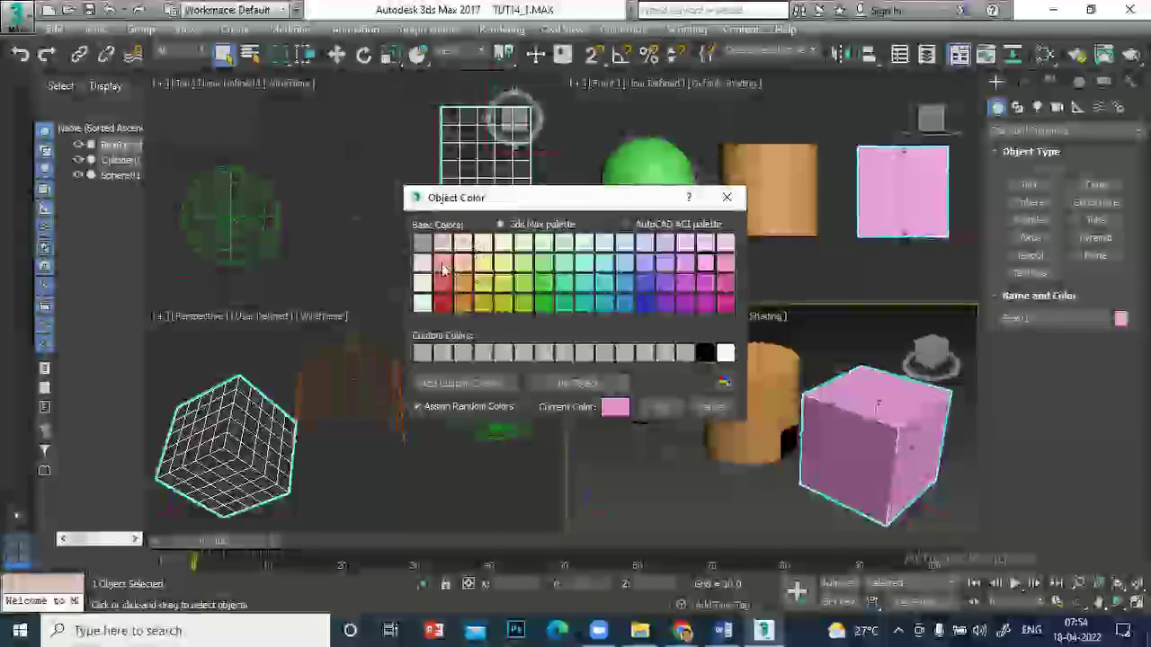
left_click(442, 282)
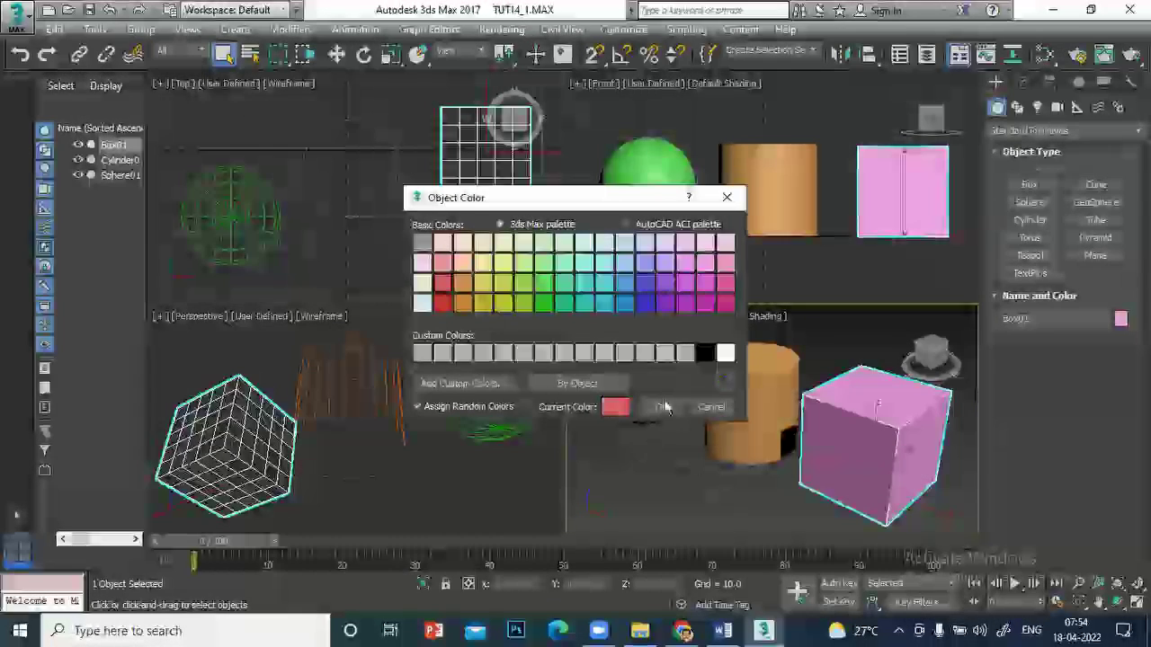
left_click(658, 409)
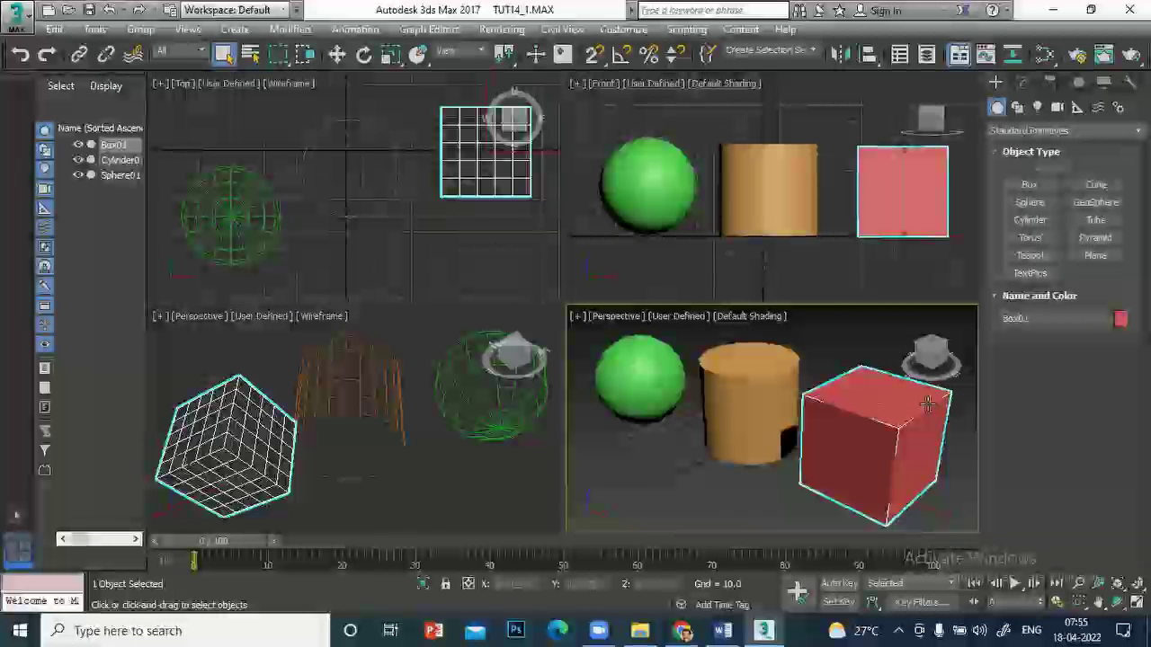
Activate the Top viewport and open the Slate Material Editor with M
right_click(489, 289)
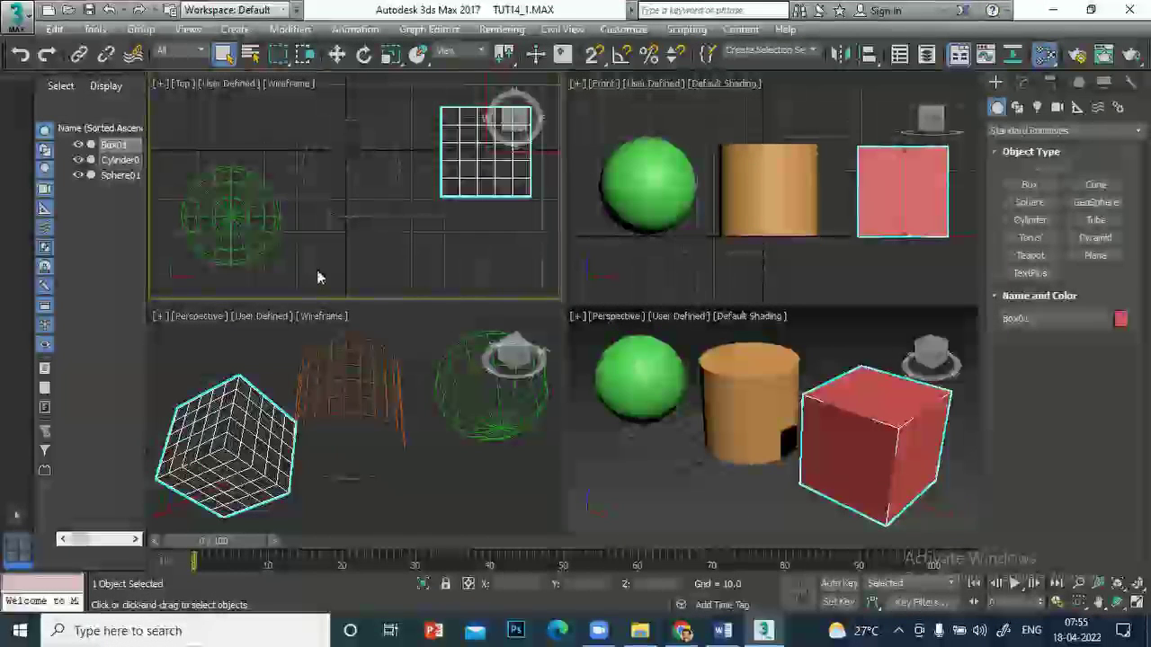
key("m")
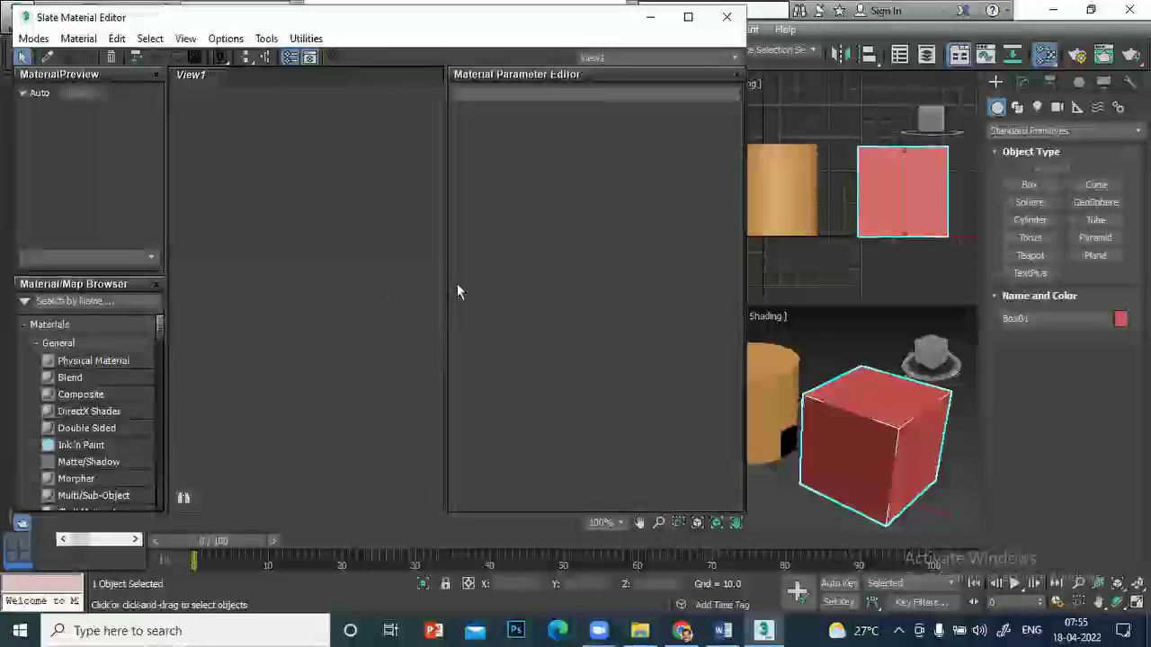
Switch from the Slate Material Editor to the Compact Material Editor with sample spheres
left_click(33, 38)
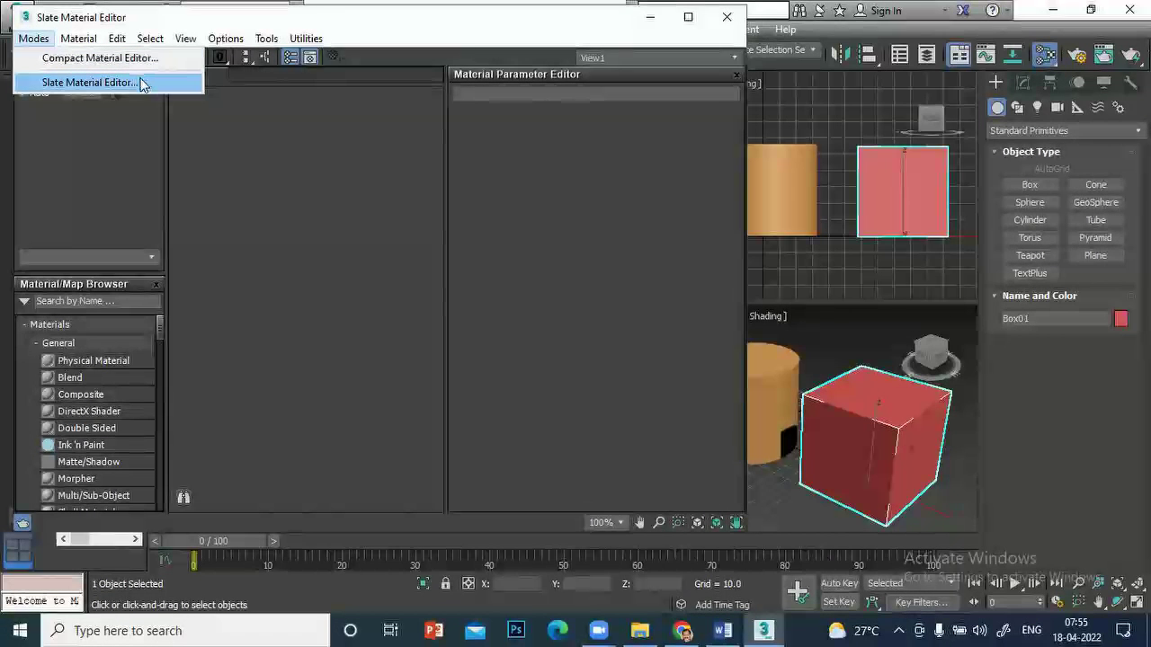
left_click(150, 38)
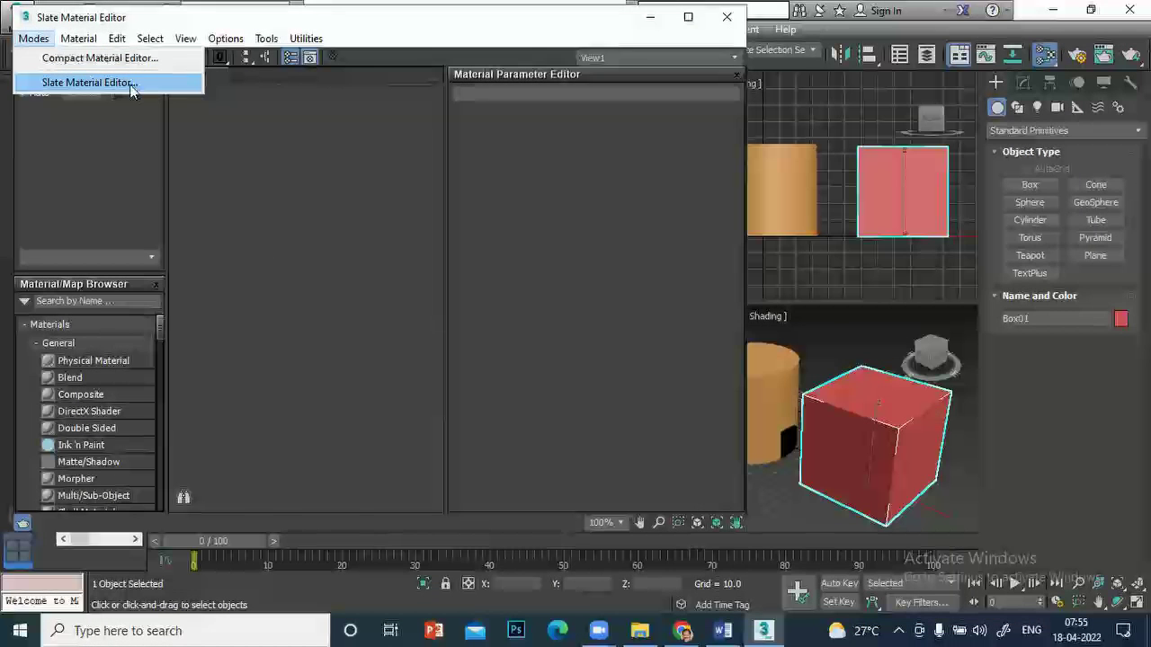
left_click(79, 38)
key("Right")
key("Right")
key("Right")
key("Right")
key("Right")
left_click(79, 38)
left_click(34, 37)
left_click(34, 38)
left_click(34, 38)
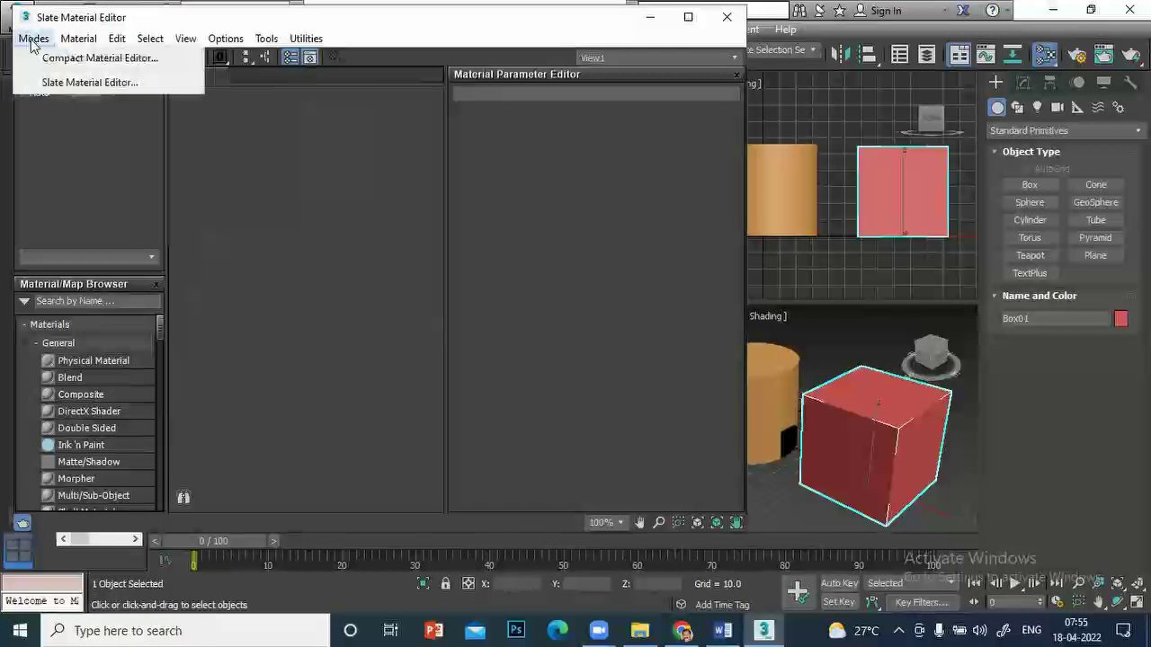
left_click(105, 59)
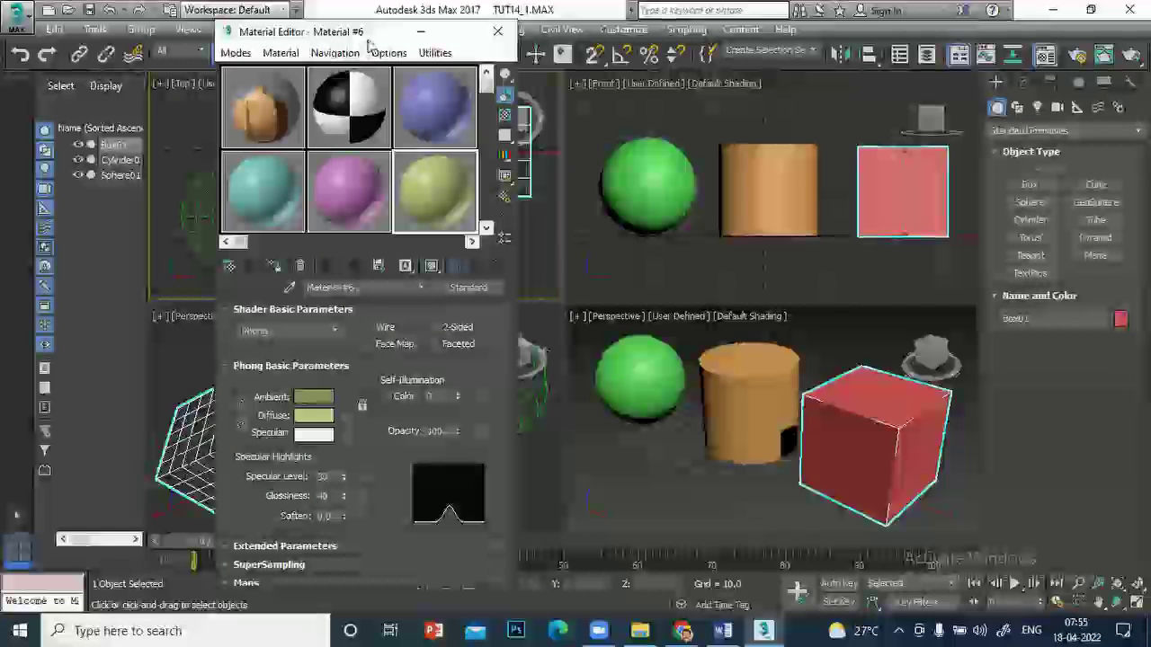
Move the Compact Material Editor left of the viewports and review Material #3's Phong parameters
left_click_drag(378, 31, 227, 22)
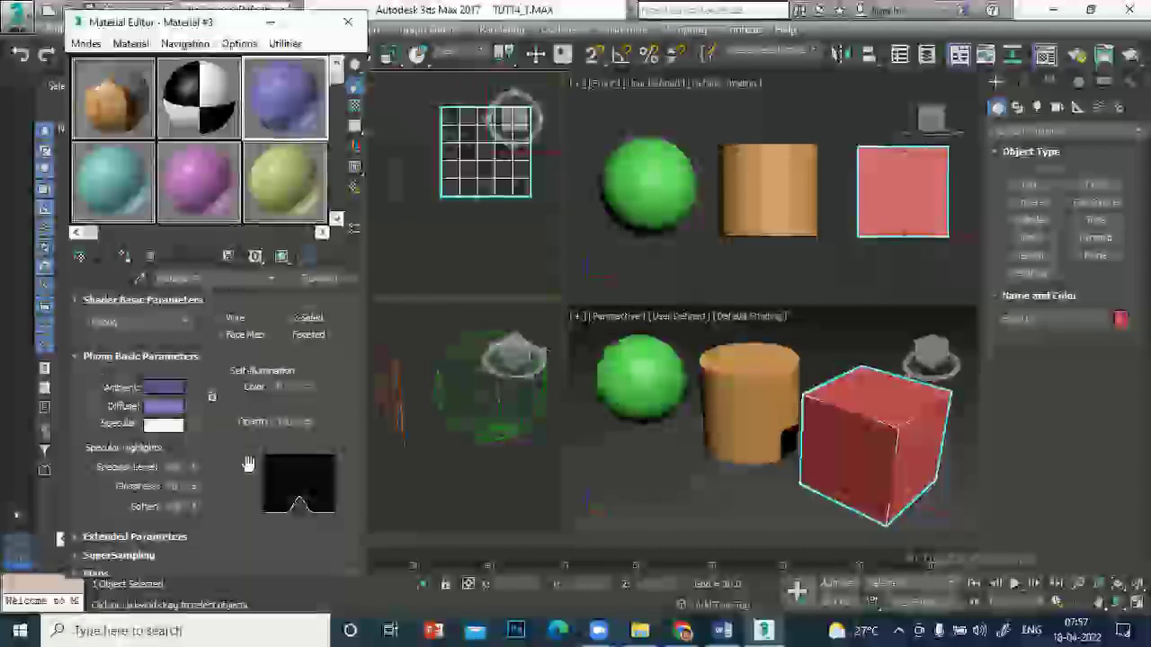
scroll(210, 415, "down", 1)
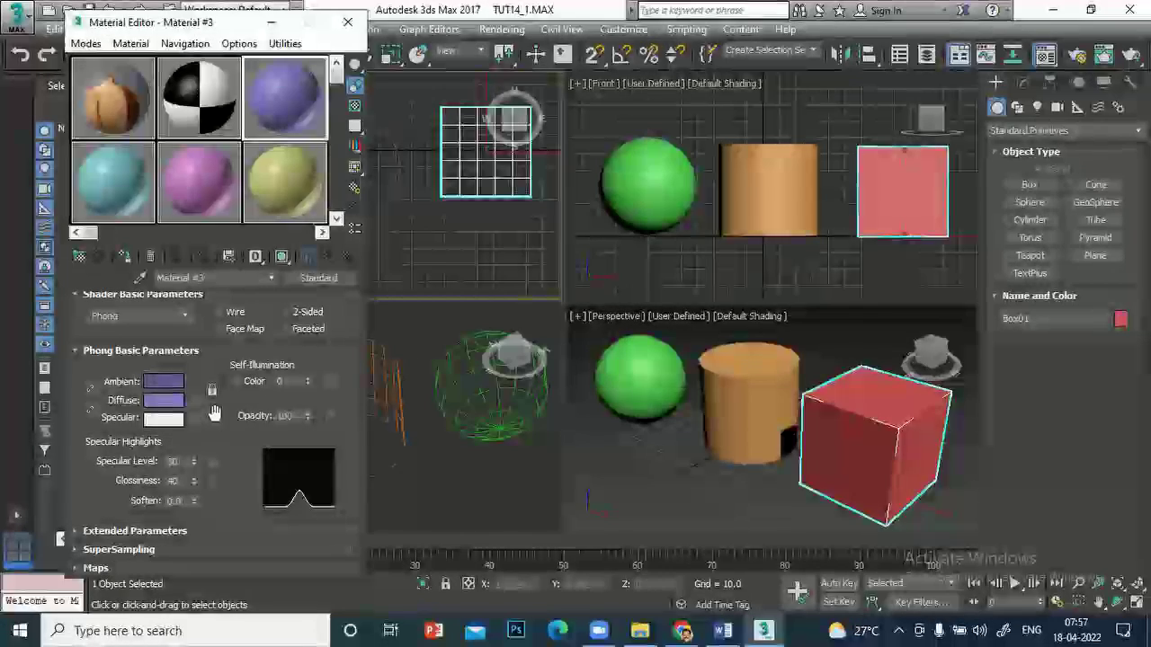
scroll(269, 378, "up", 1)
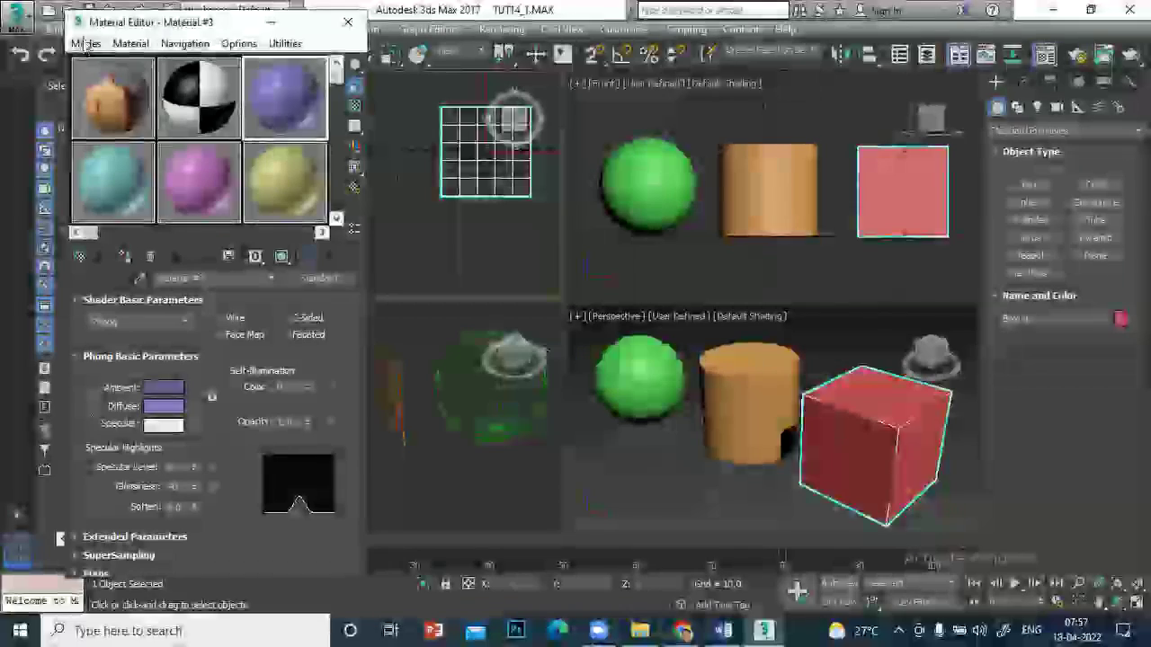
Switch back to the Slate Material Editor and nudge its window slightly
left_click(85, 43)
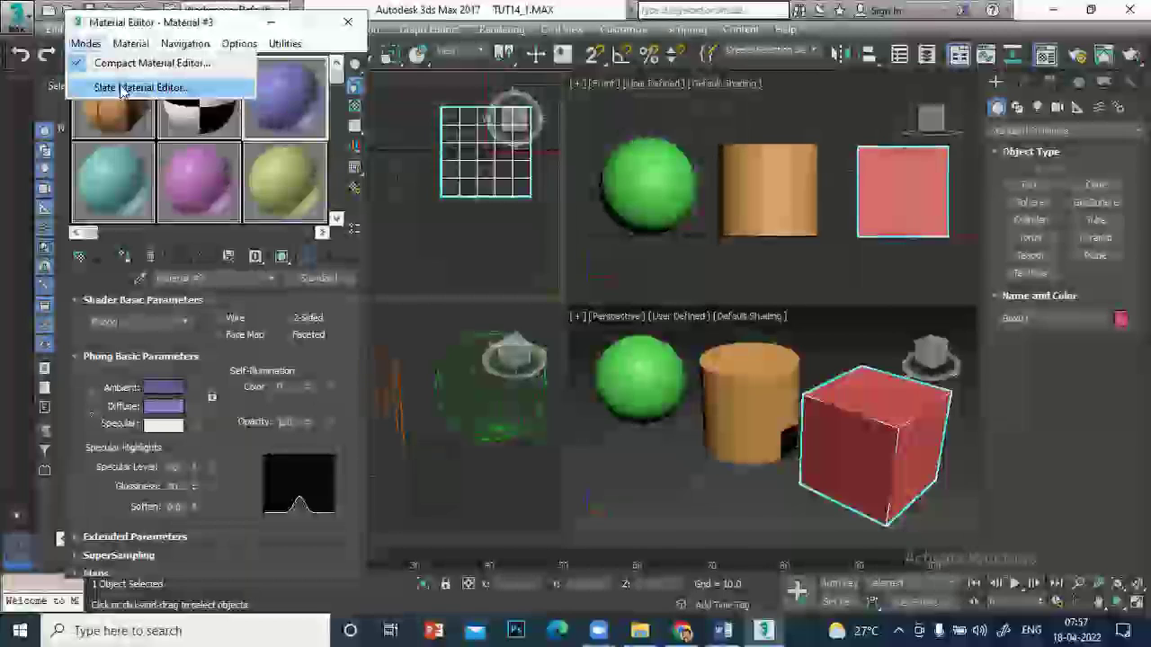
left_click(119, 87)
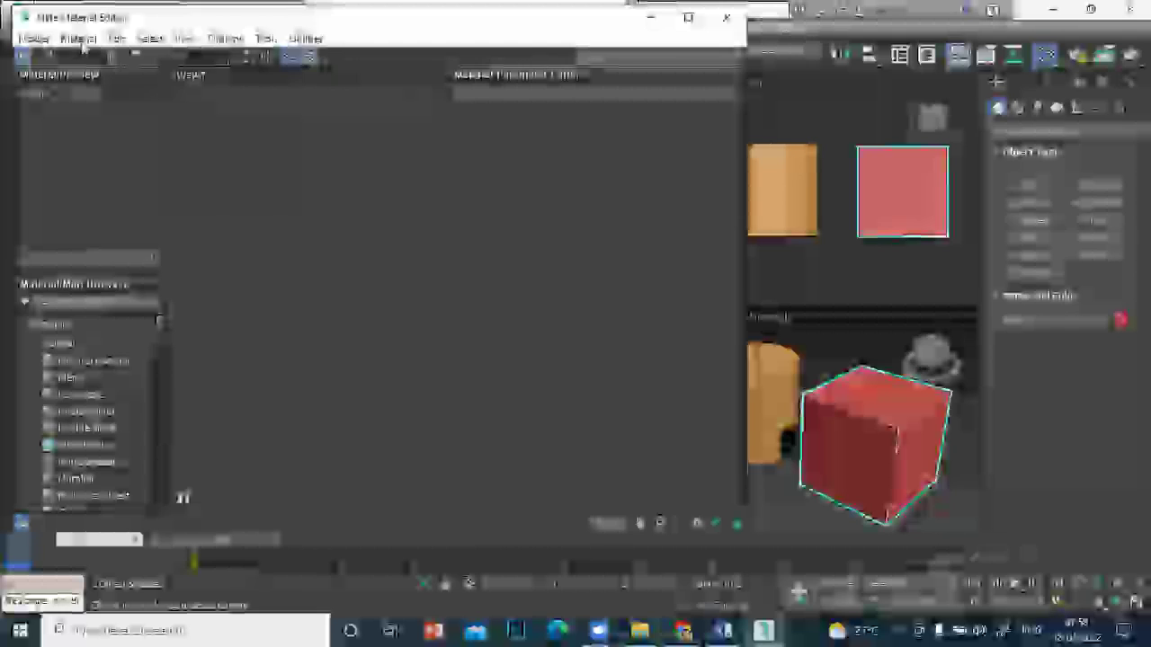
left_click(117, 38)
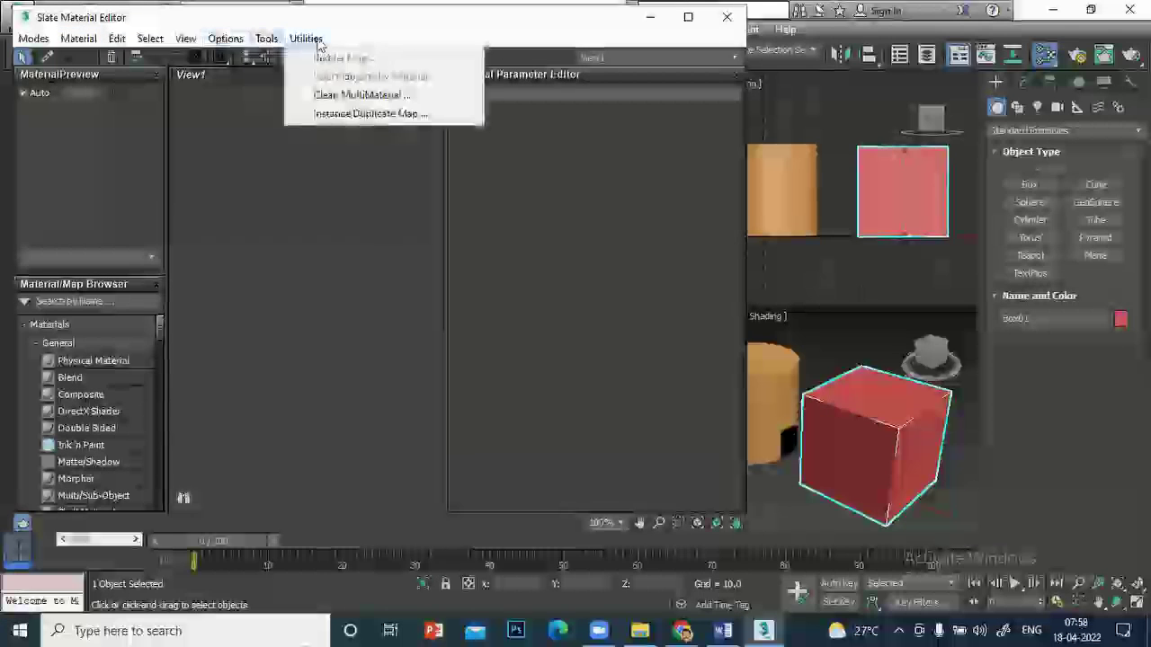
left_click(391, 23)
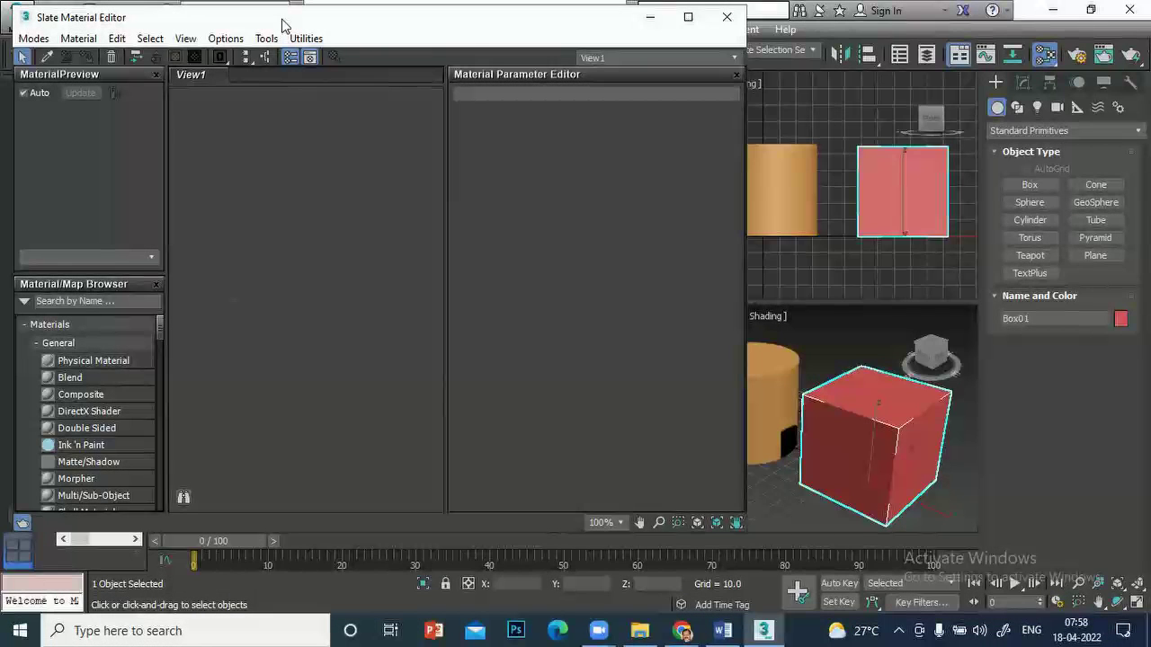
left_click_drag(282, 24, 280, 18)
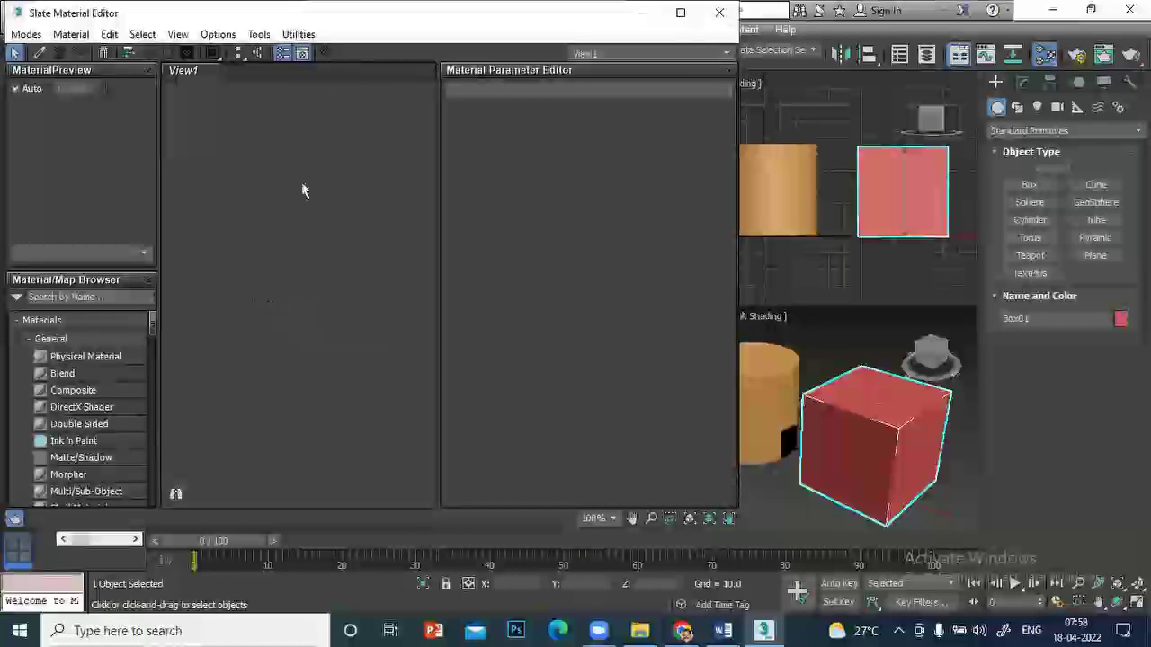
right_click(274, 180)
mouse_move(351, 191)
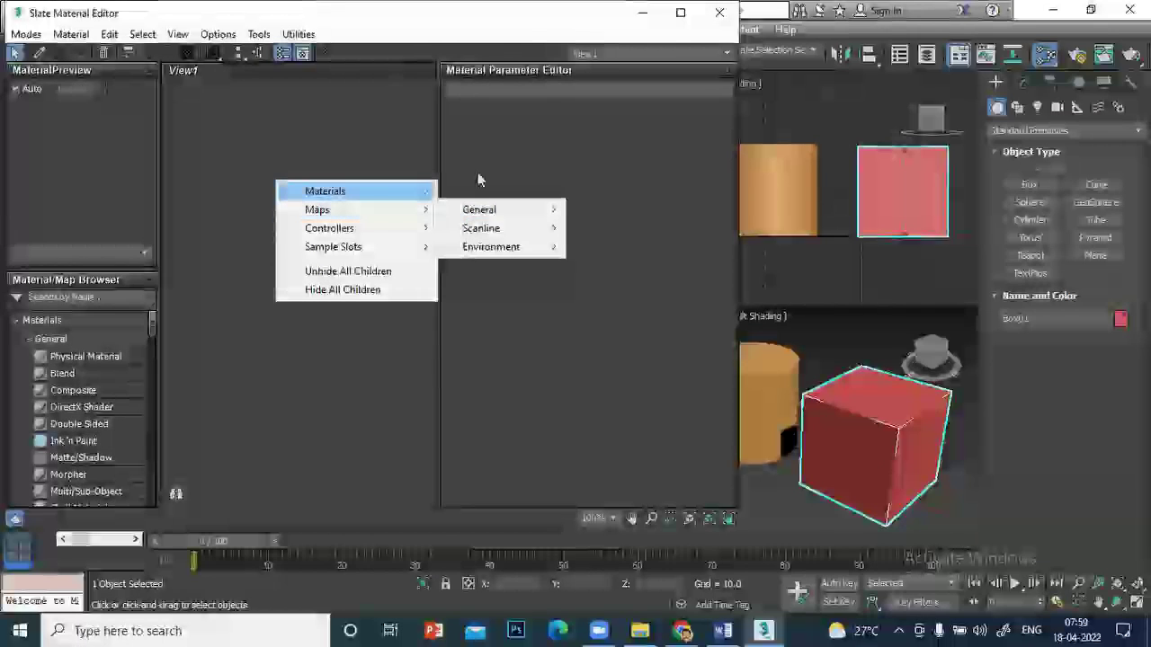
mouse_move(481, 209)
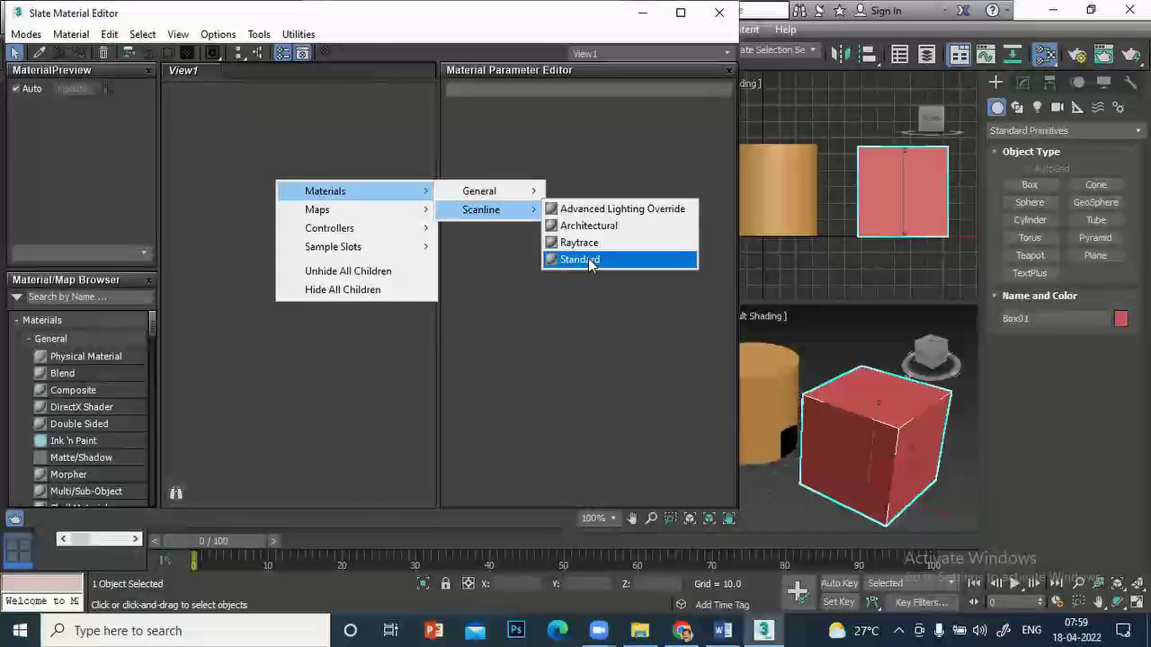
left_click(589, 261)
left_click_drag(269, 188, 320, 188)
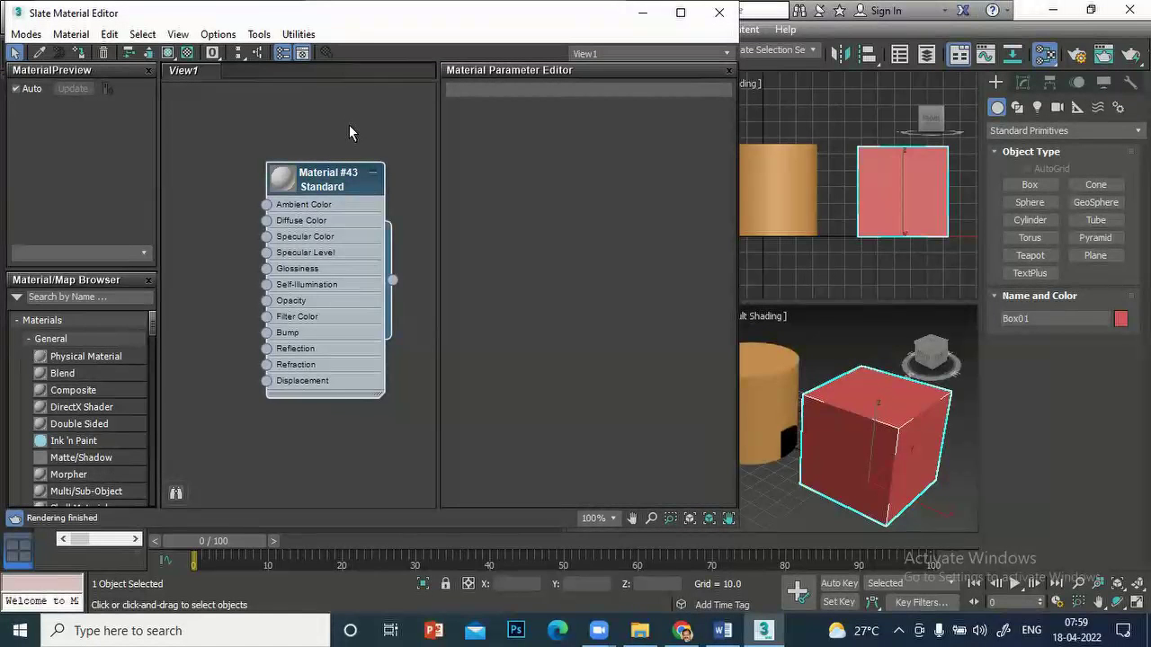
key("Delete")
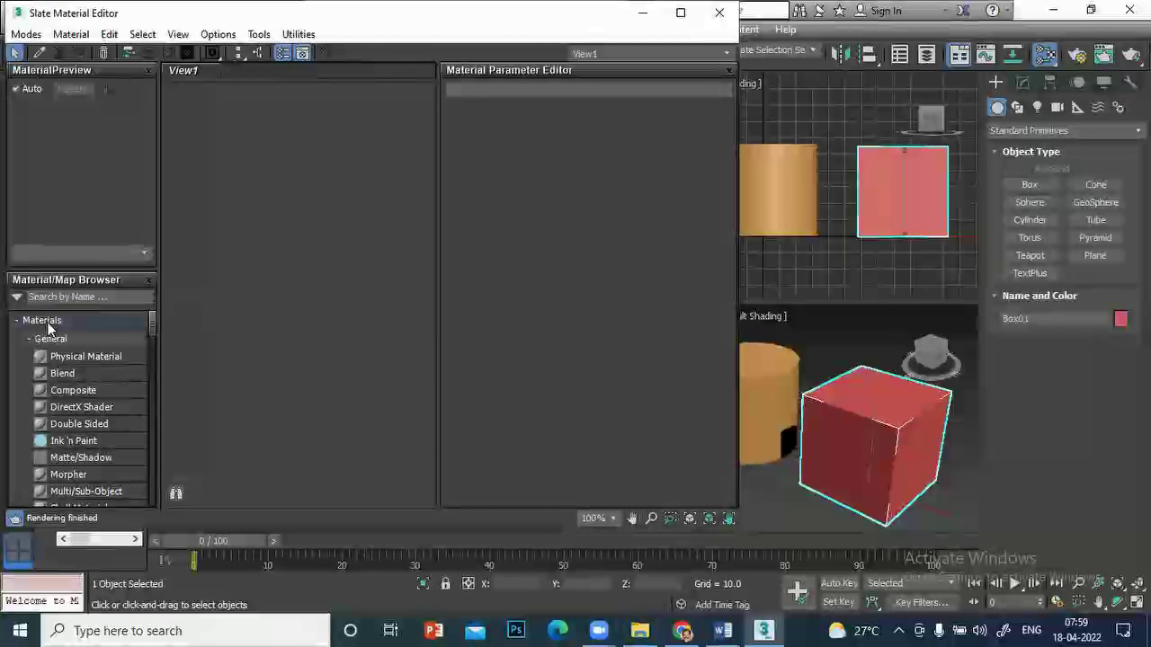
Drag a Standard material from the browser's Scanline materials into View1, creating Material #44
left_click(18, 321)
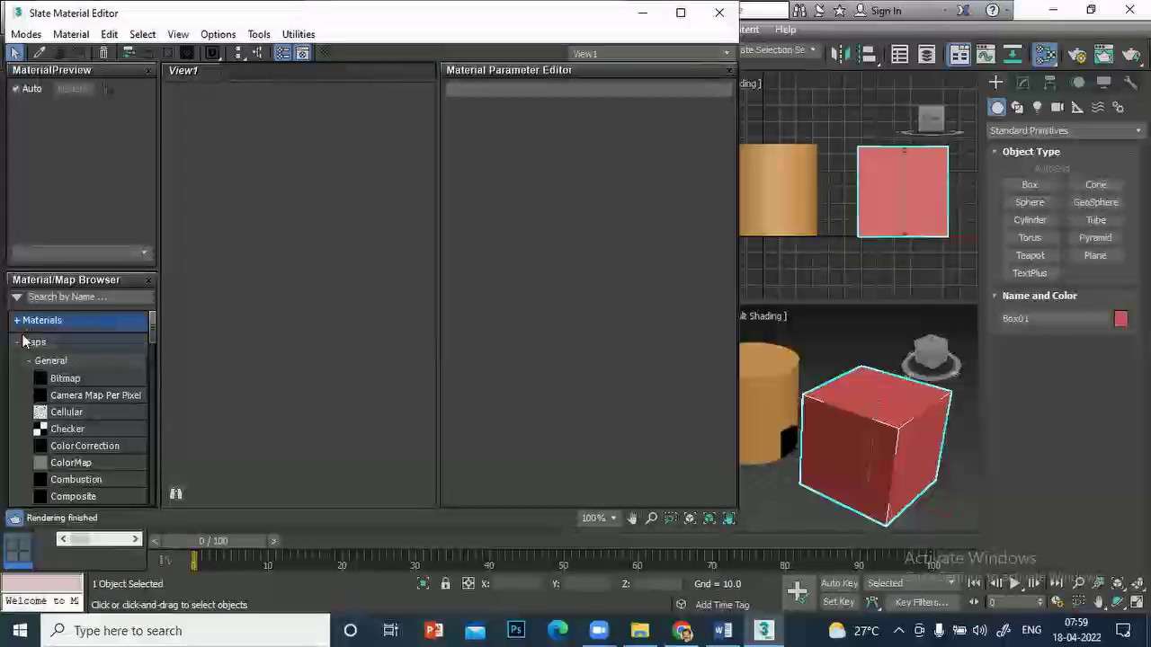
scroll(36, 402, "down", 3)
scroll(54, 403, "down", 3)
scroll(54, 404, "down", 1)
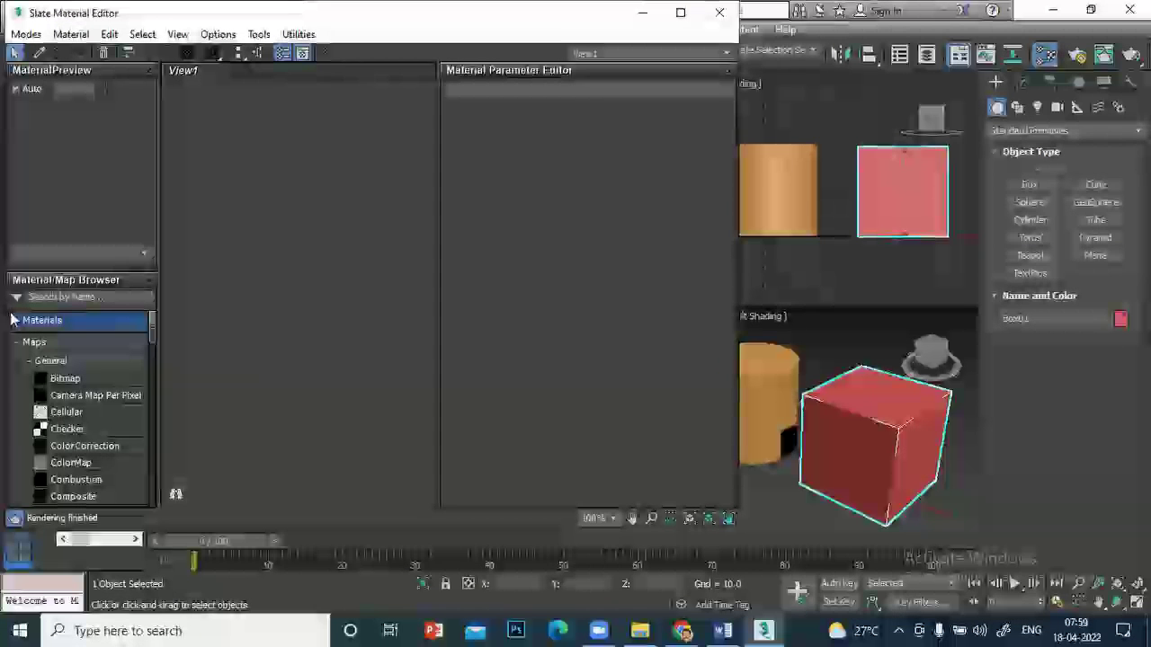
left_click(18, 345)
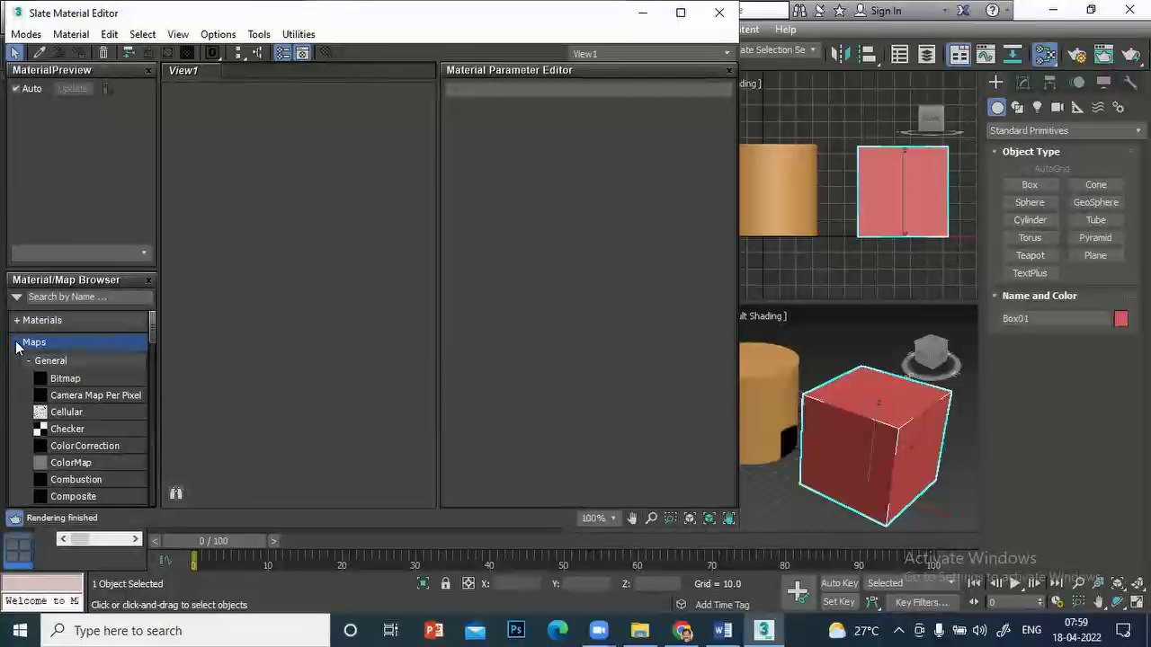
left_click(17, 342)
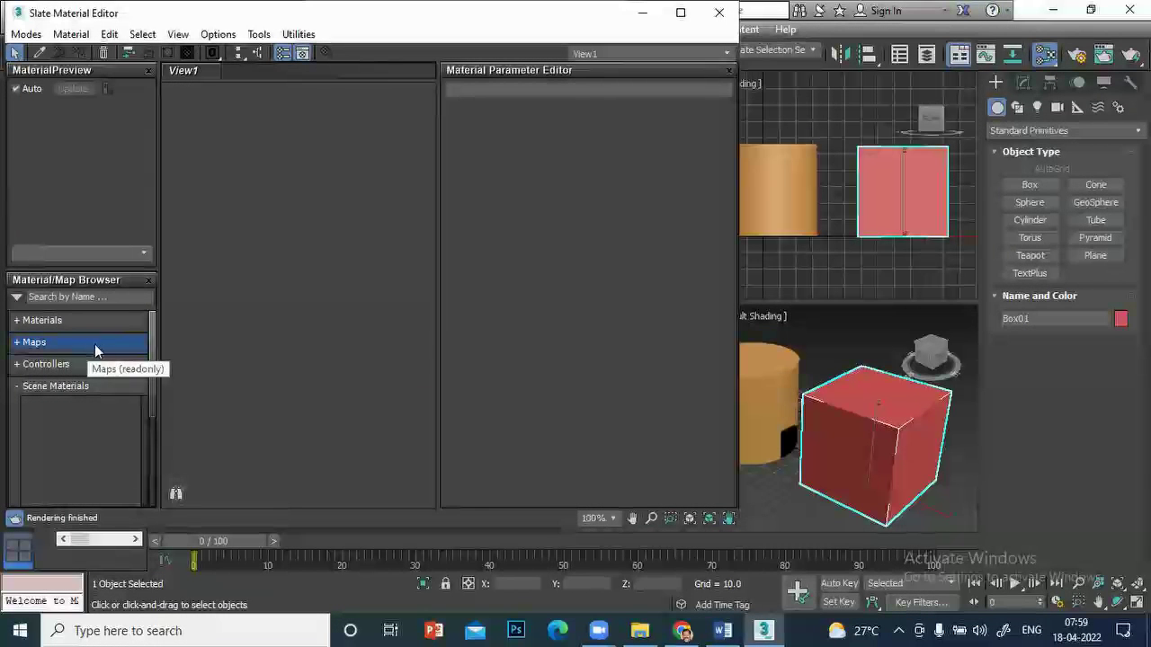
left_click(18, 322)
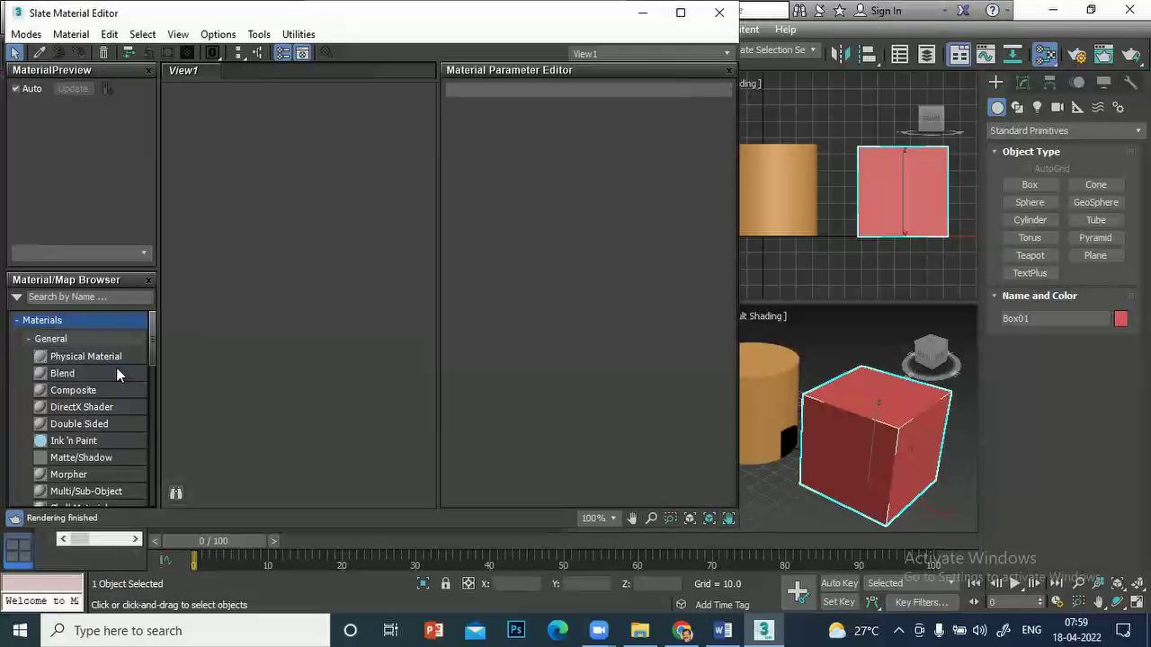
scroll(116, 366, "down", 3)
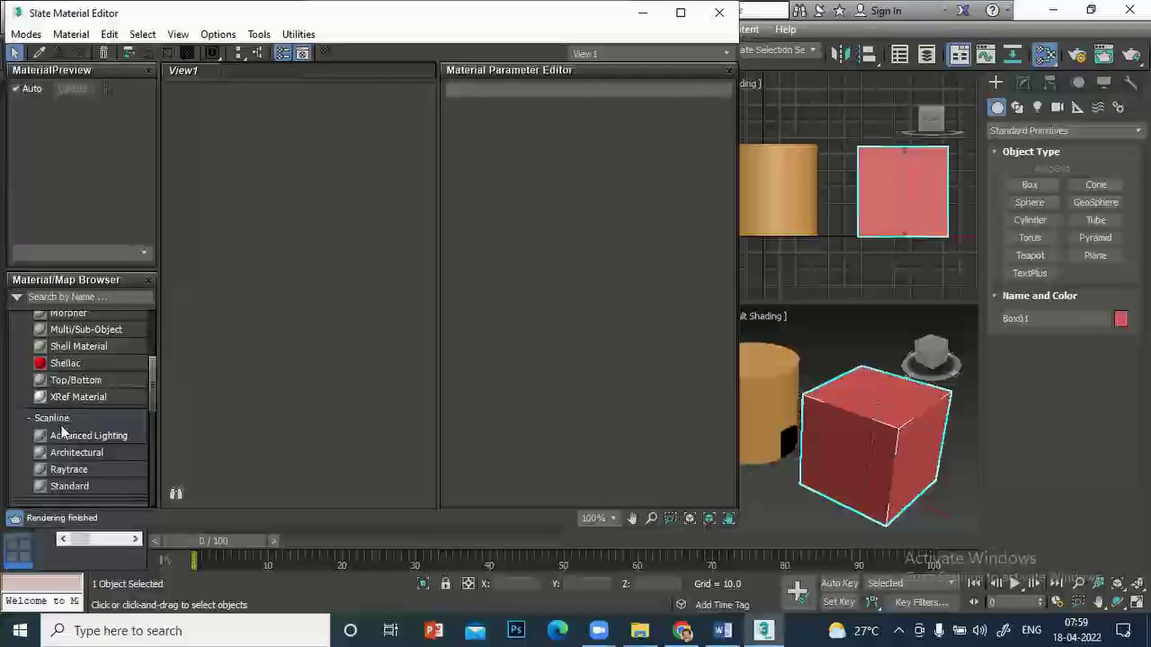
mouse_move(76, 486)
left_mouse_down()
mouse_move(204, 466)
mouse_move(302, 258)
left_mouse_up()
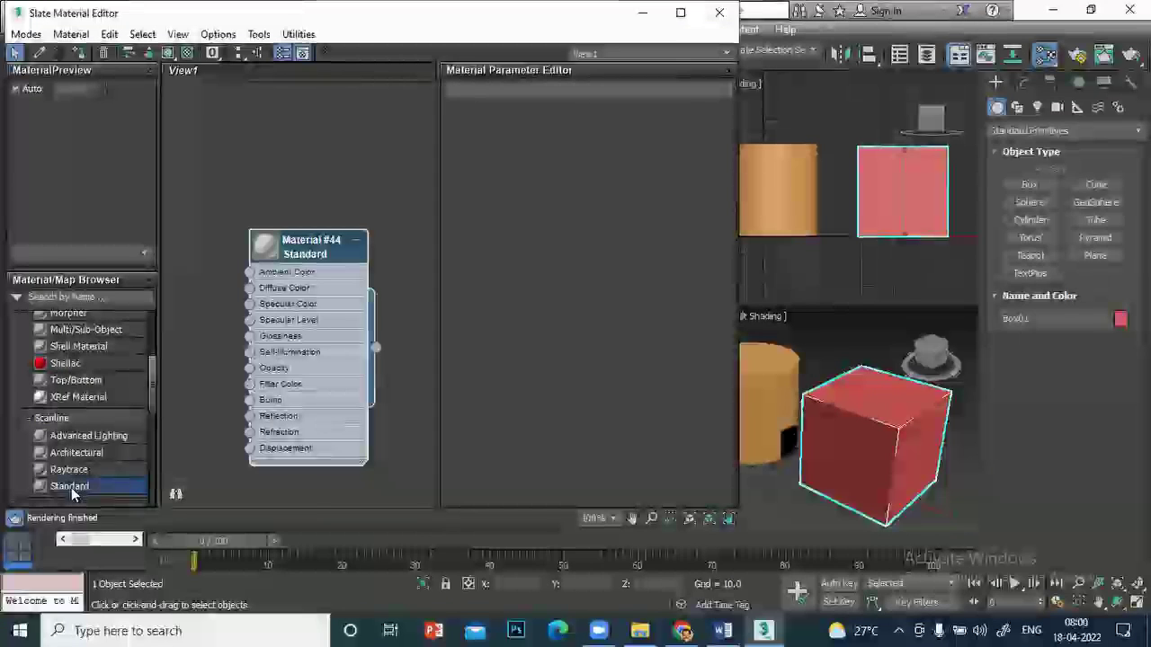
Move the Material #44 node up, open its Blinn parameters, then switch to the Compact editor
left_click_drag(302, 254, 304, 187)
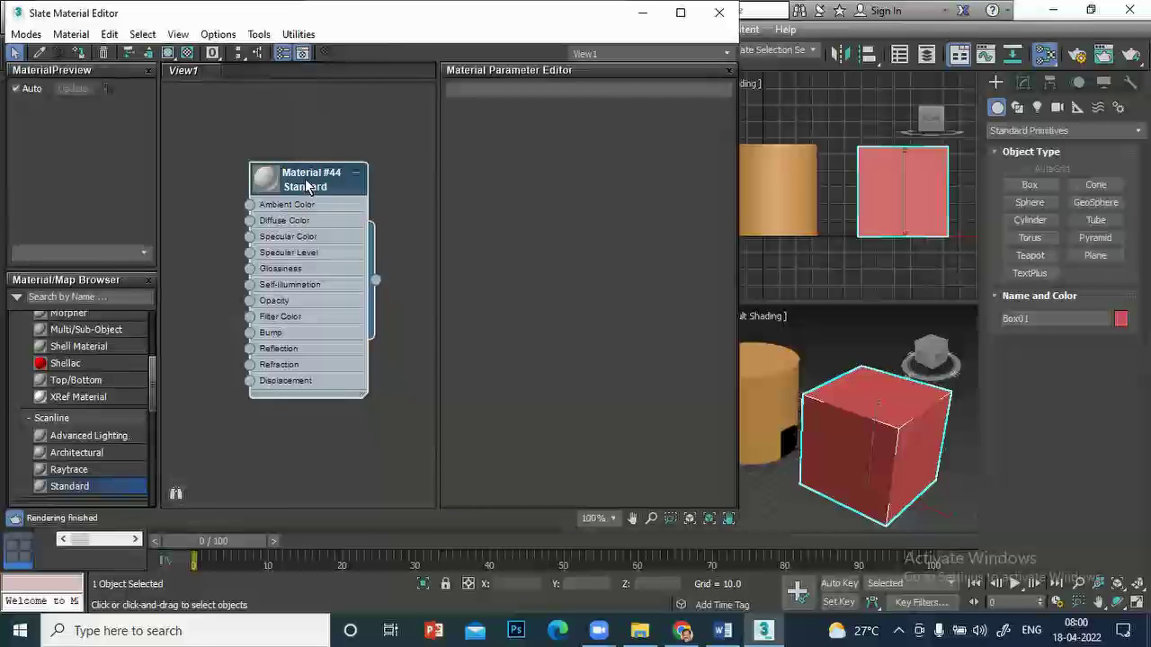
double_click(306, 182)
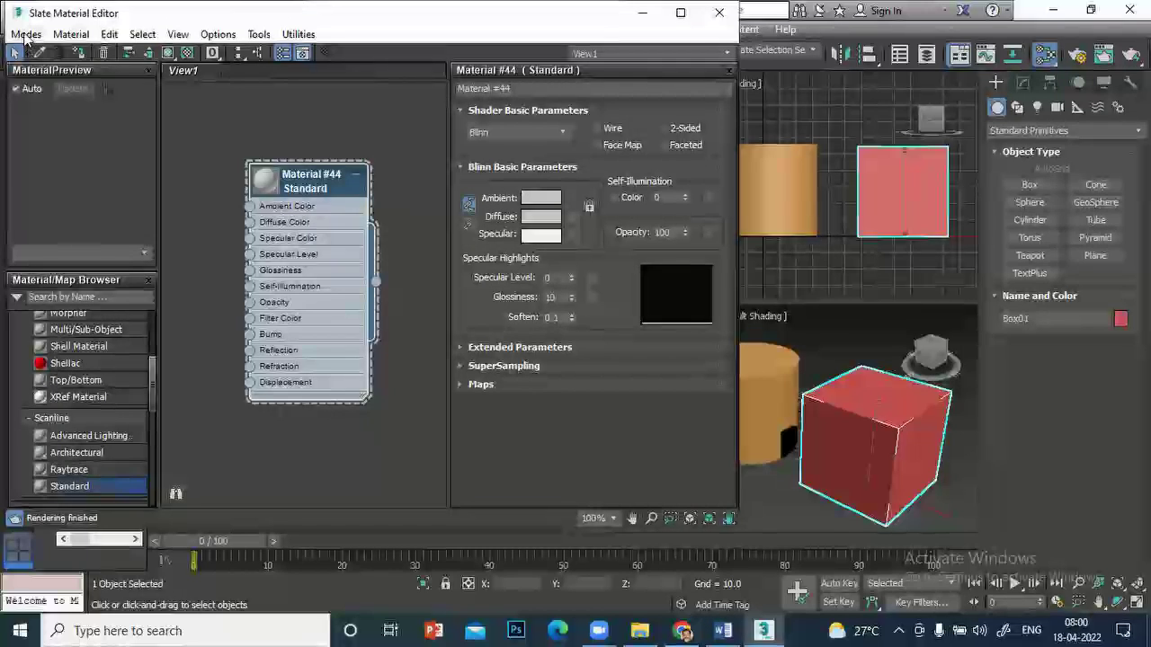
left_click(25, 36)
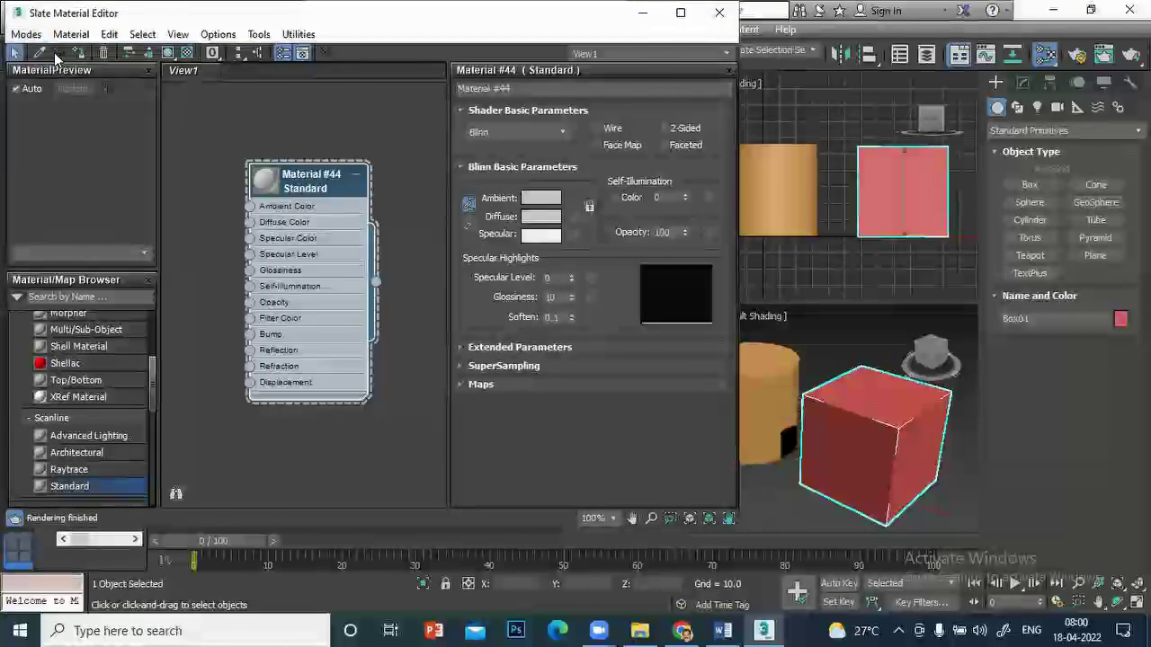
left_click(54, 54)
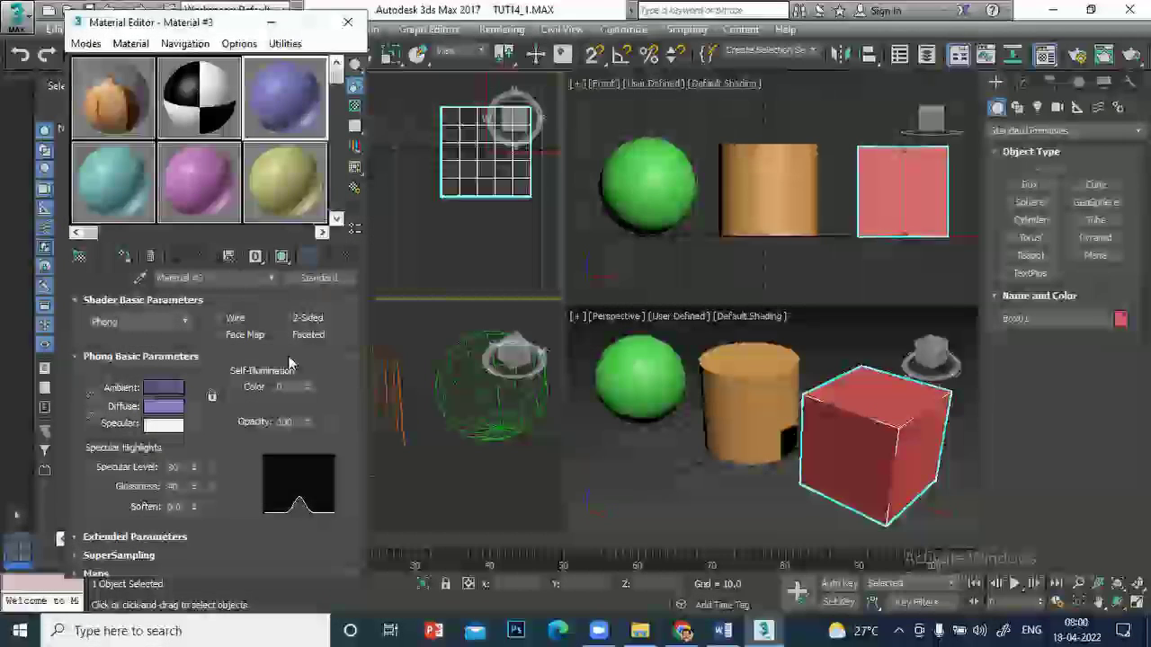
Return the editor to the Slate layout and select all three scene objects
left_click(88, 45)
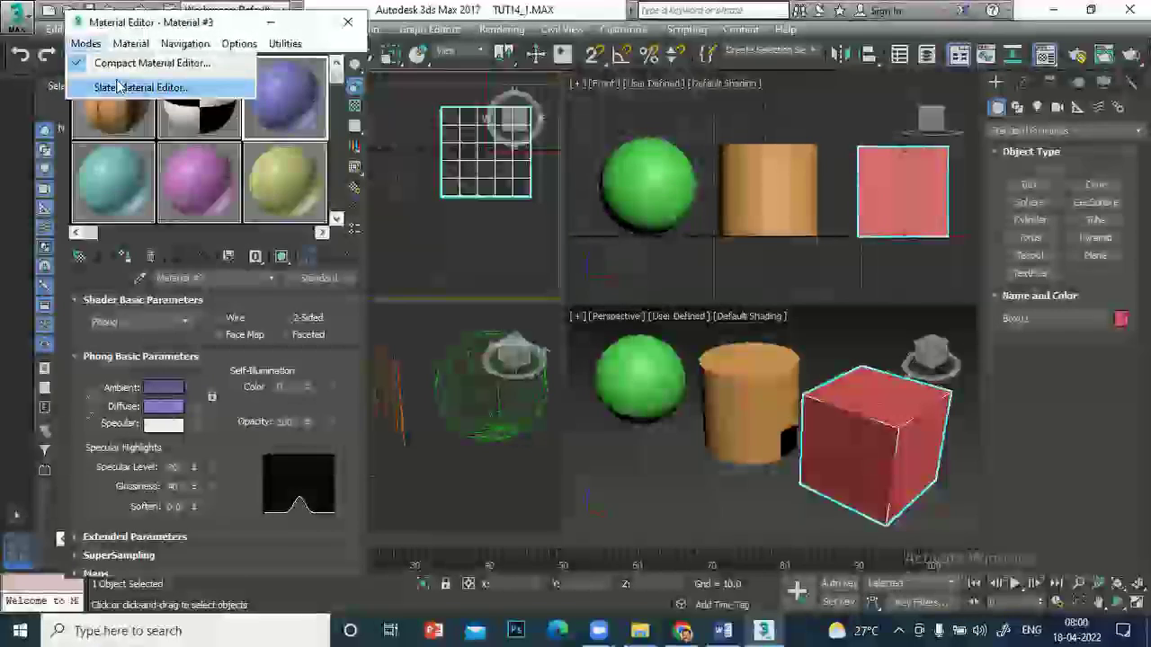
left_click(120, 87)
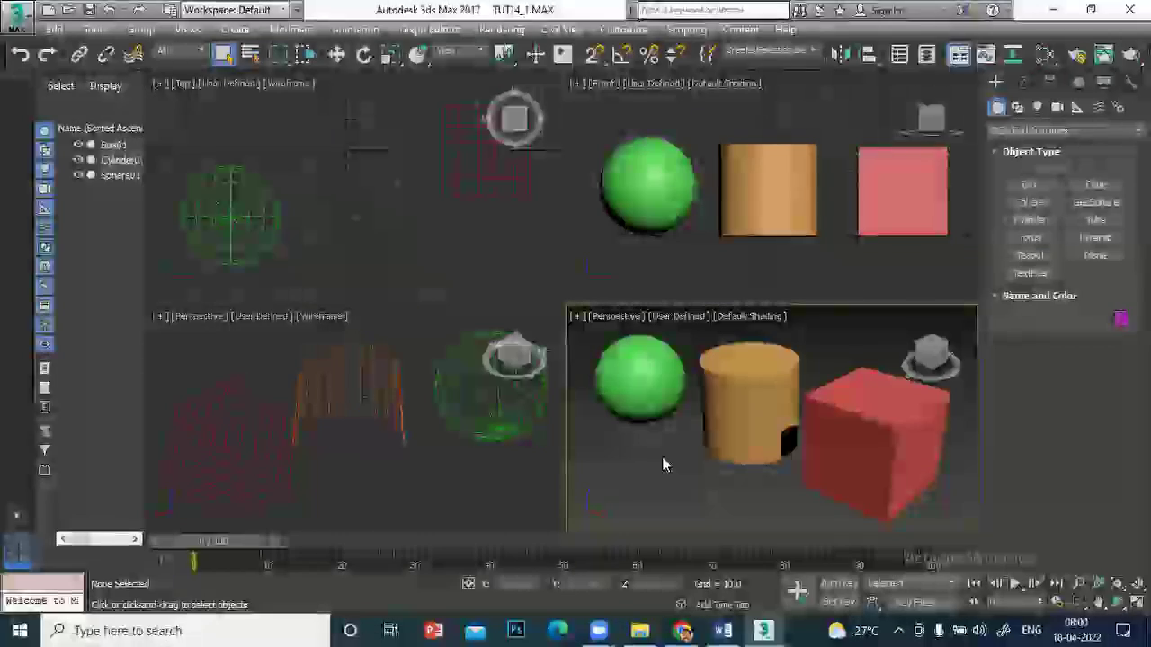
key("ctrl+a")
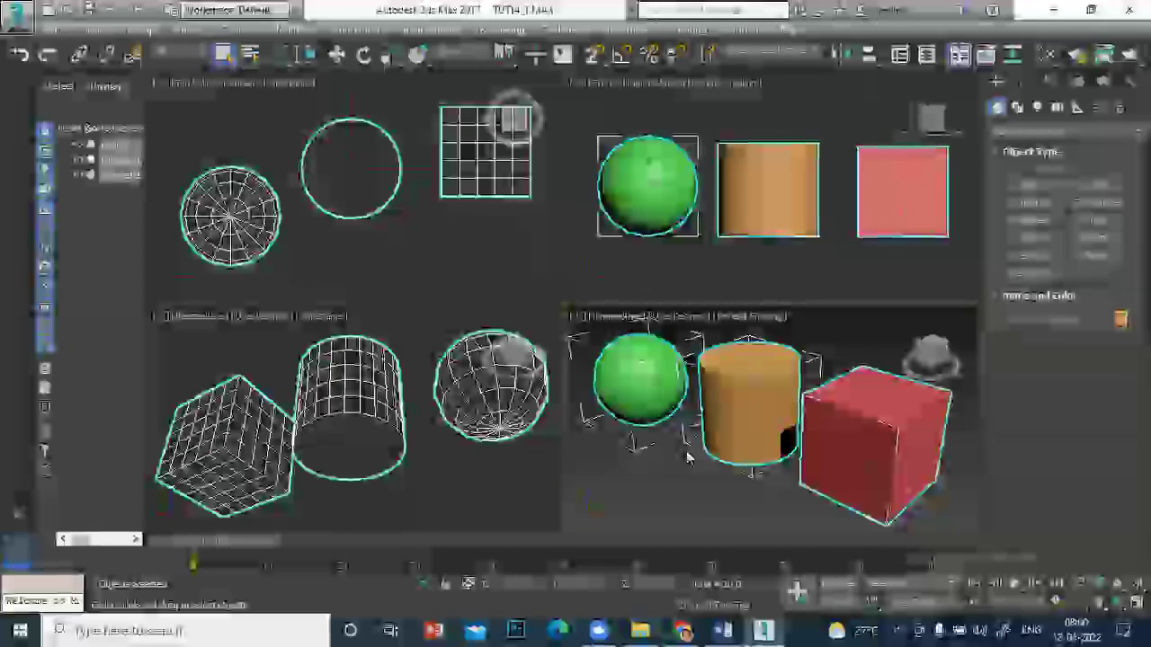
Reopen the Slate editor, trial-assign Material #44 to the selected objects, then undo it
key("m")
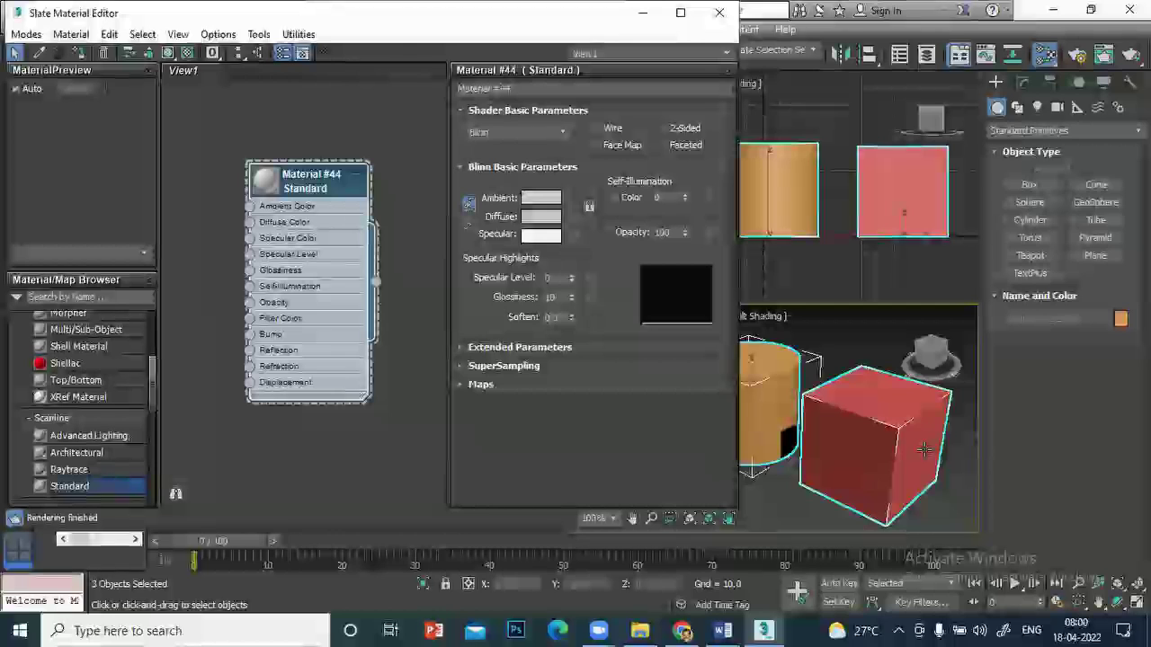
mouse_move(308, 281)
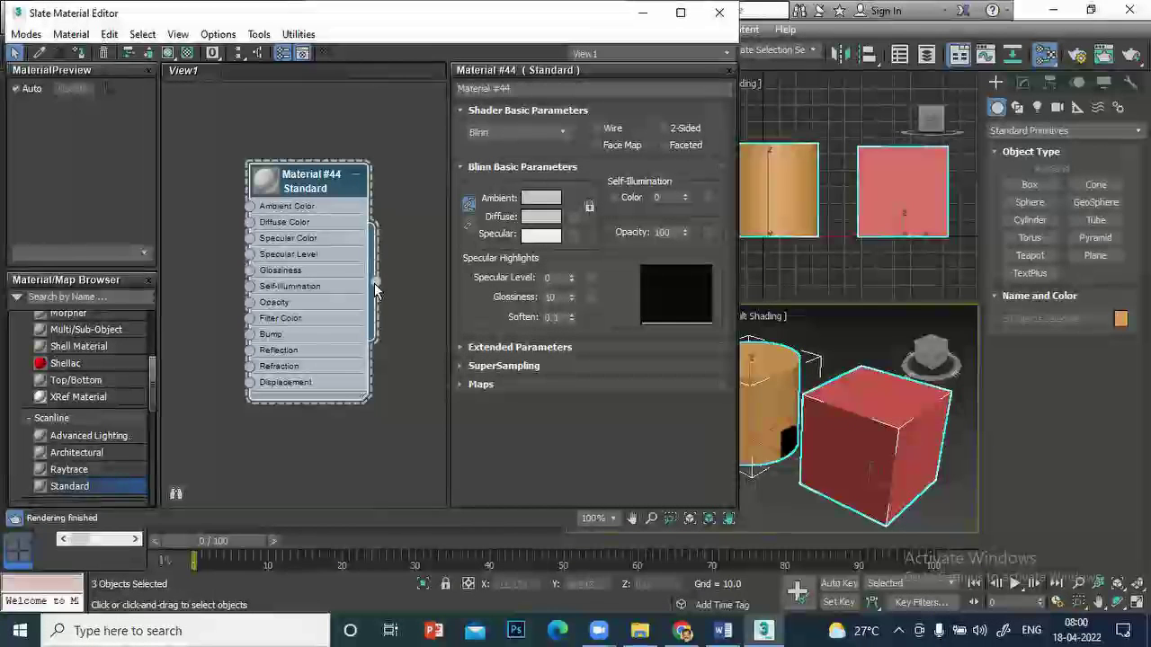
left_click_drag(375, 286, 439, 361)
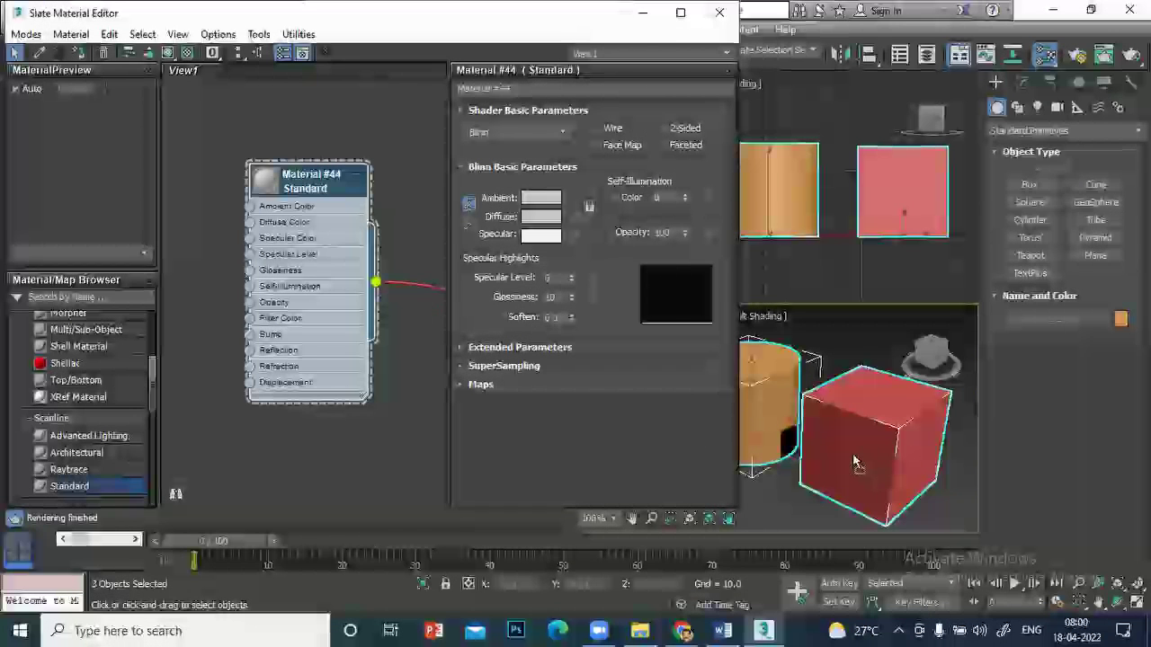
left_click_drag(823, 454, 850, 449)
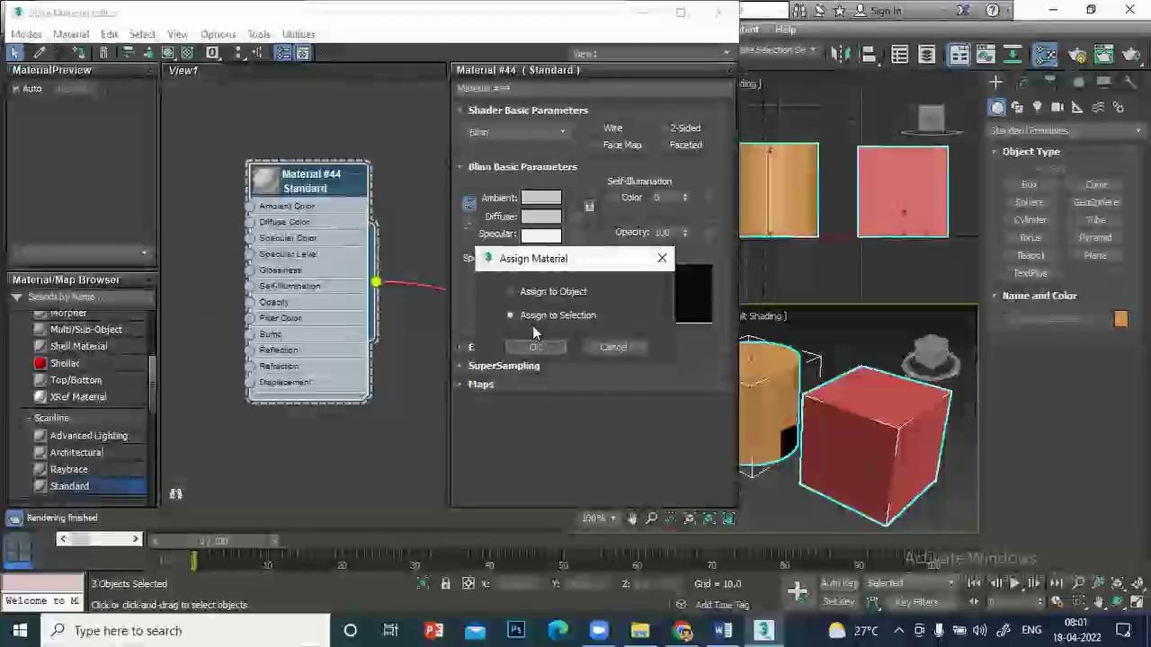
left_click(537, 347)
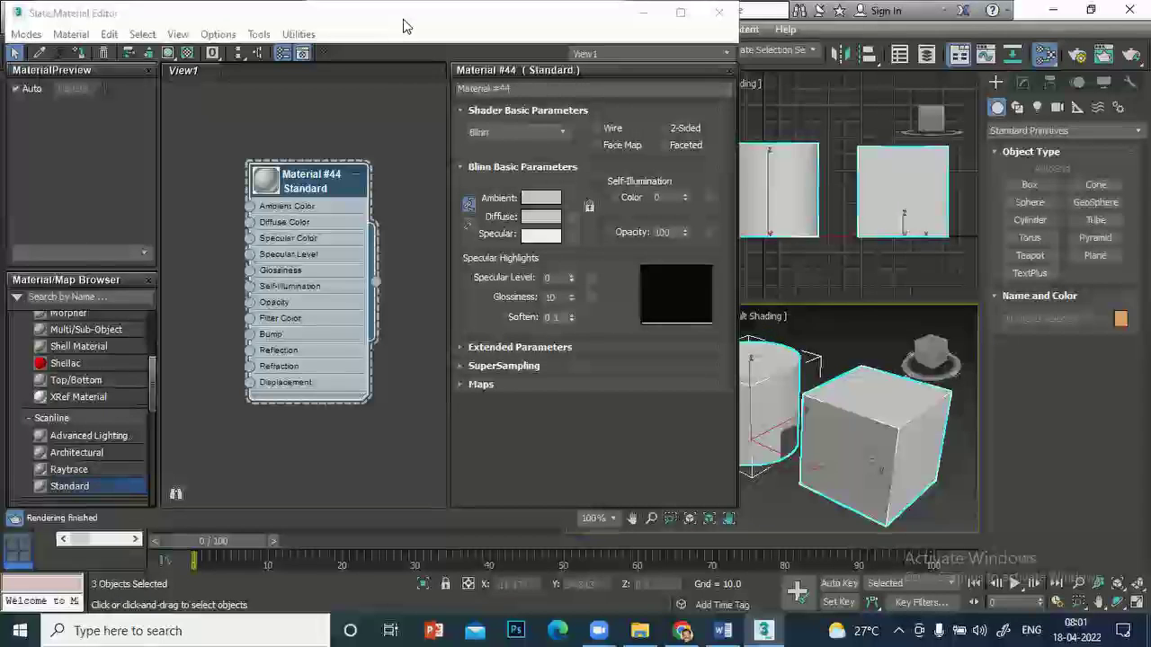
left_click_drag(402, 26, 532, 68)
left_click(21, 55)
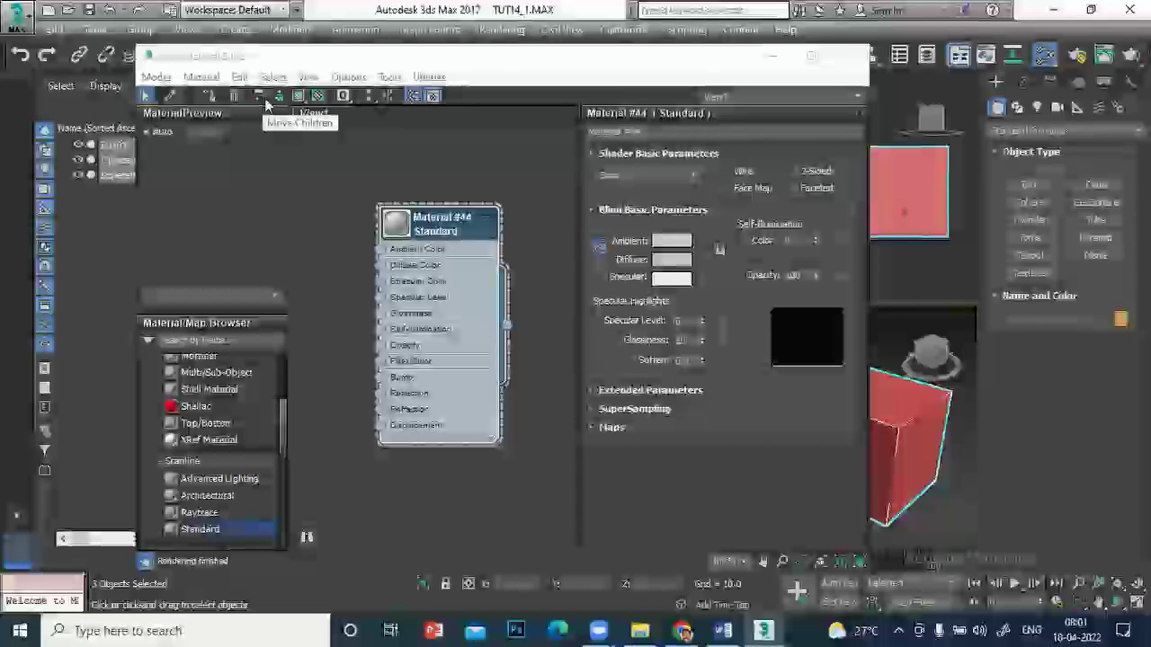
Assign Material #44 to the box, cylinder and sphere, then reposition and reopen the editor
left_click(214, 97)
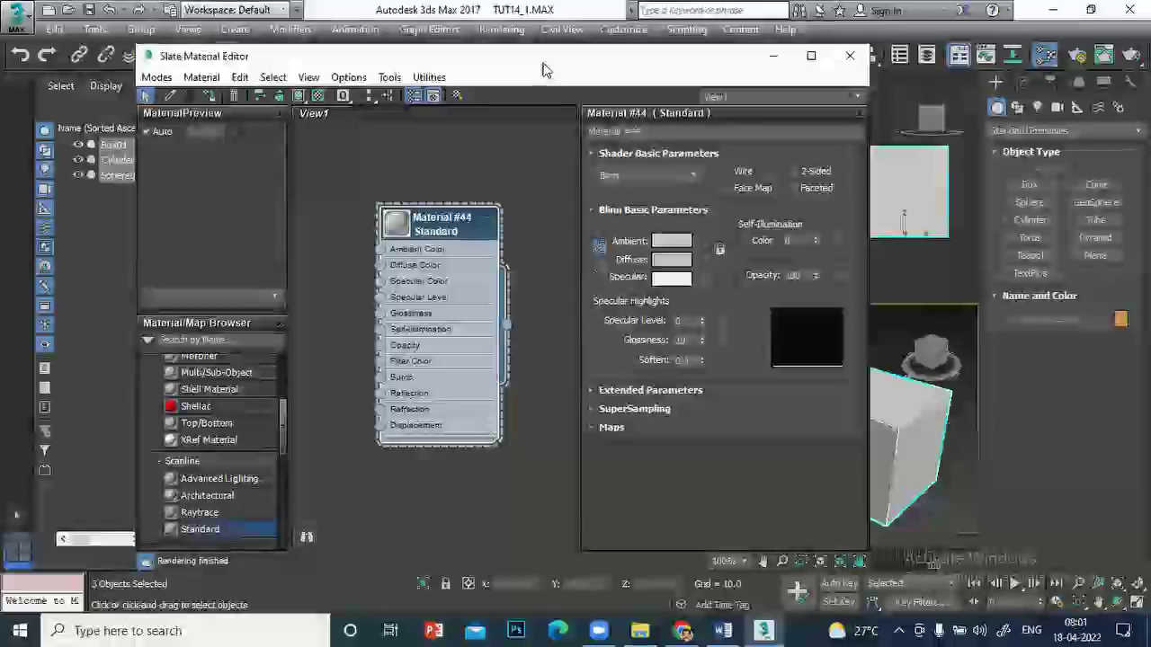
left_click_drag(543, 69, 430, 28)
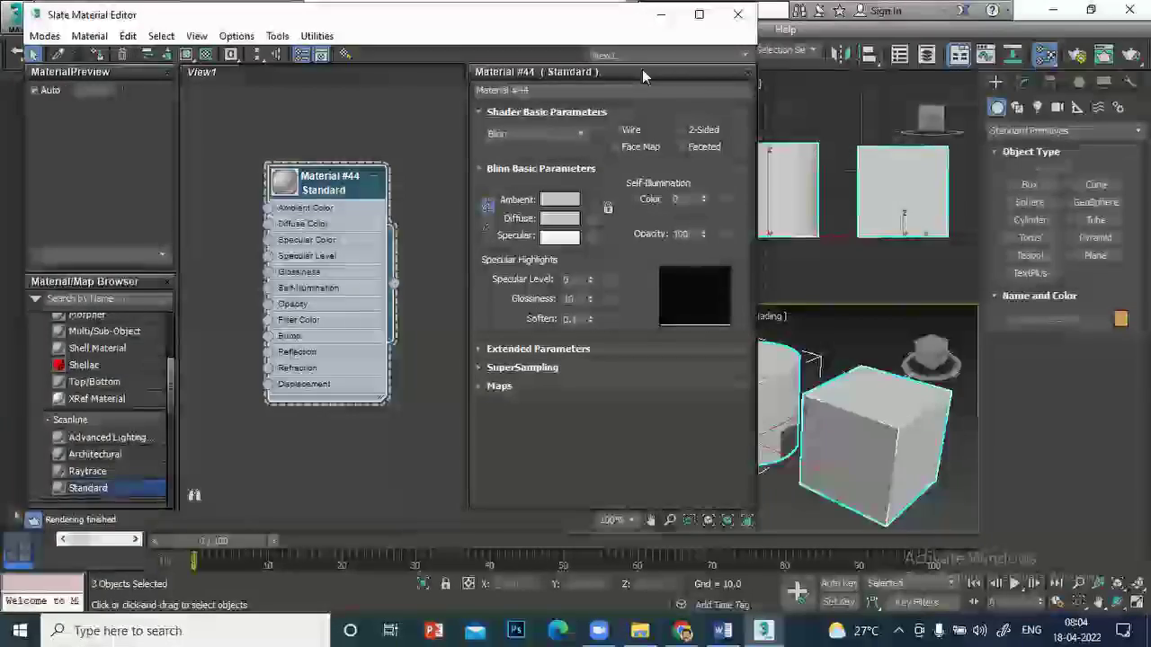
key("alt+Tab")
key("alt+Tab")
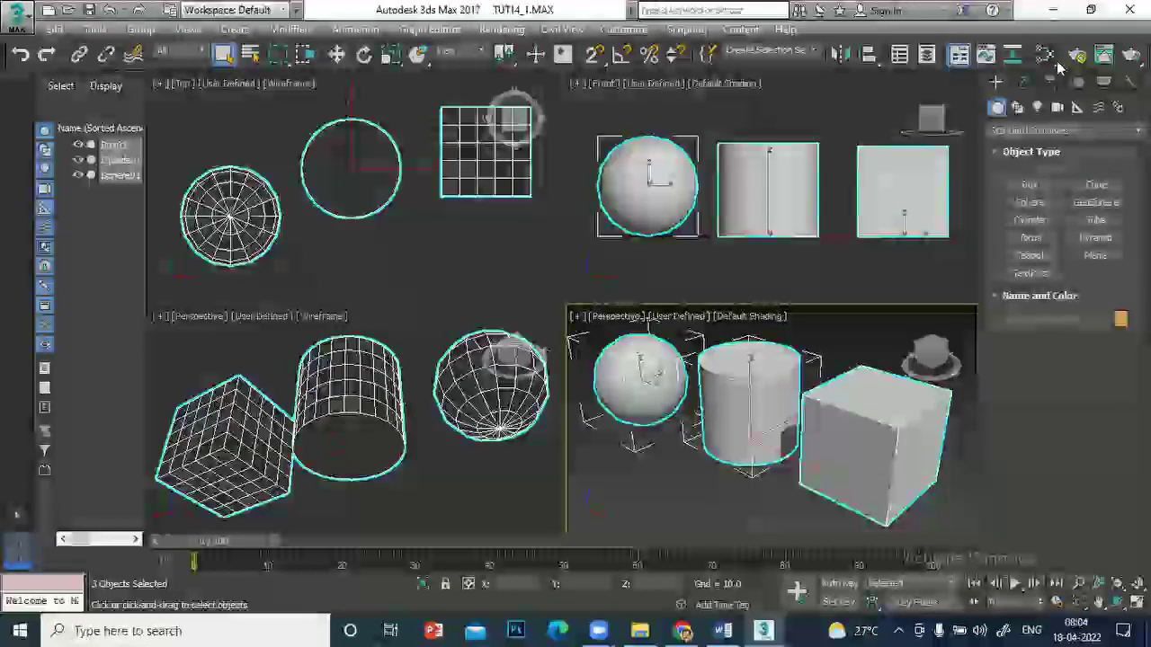
left_click(1046, 56)
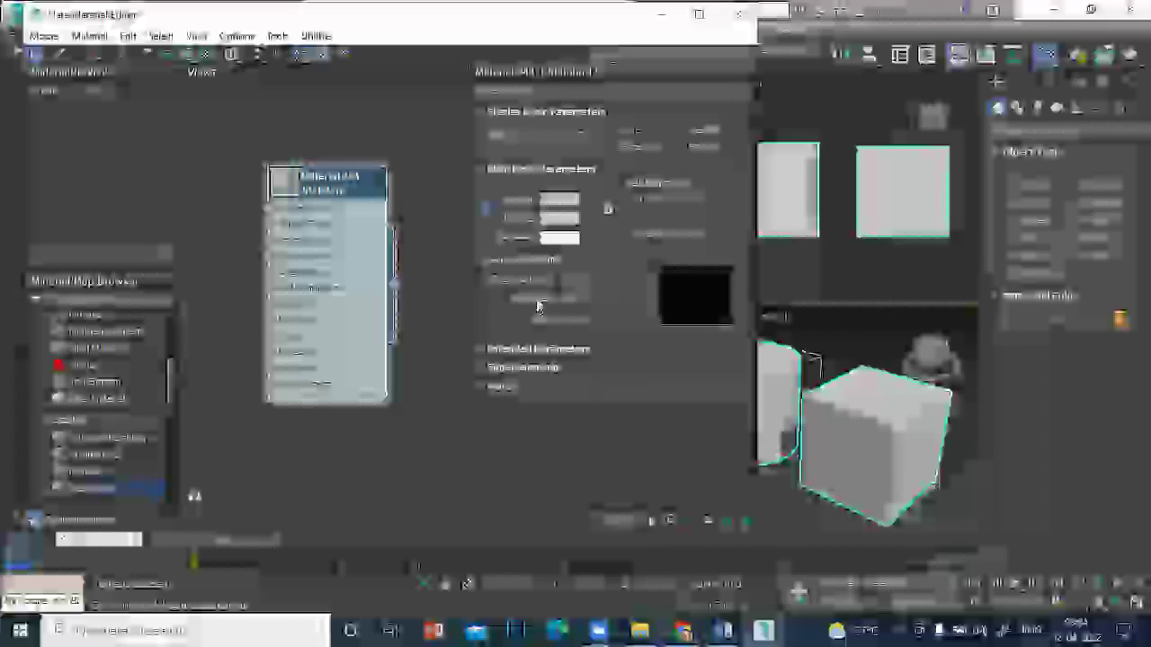
left_click(726, 16)
key("m")
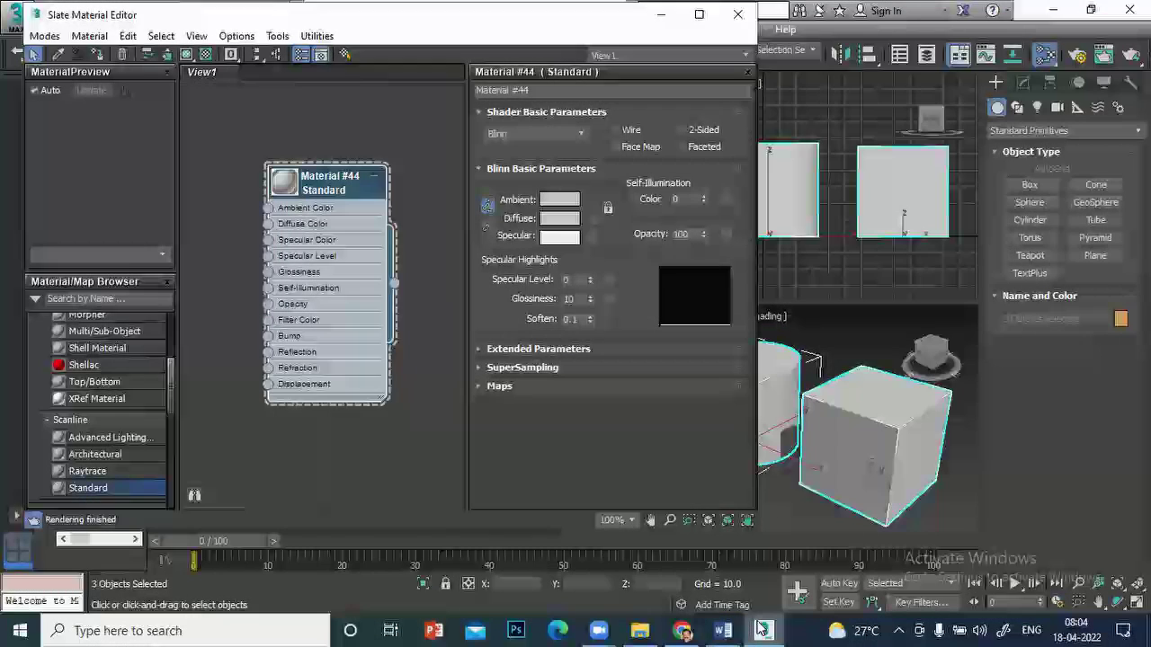
left_click(724, 630)
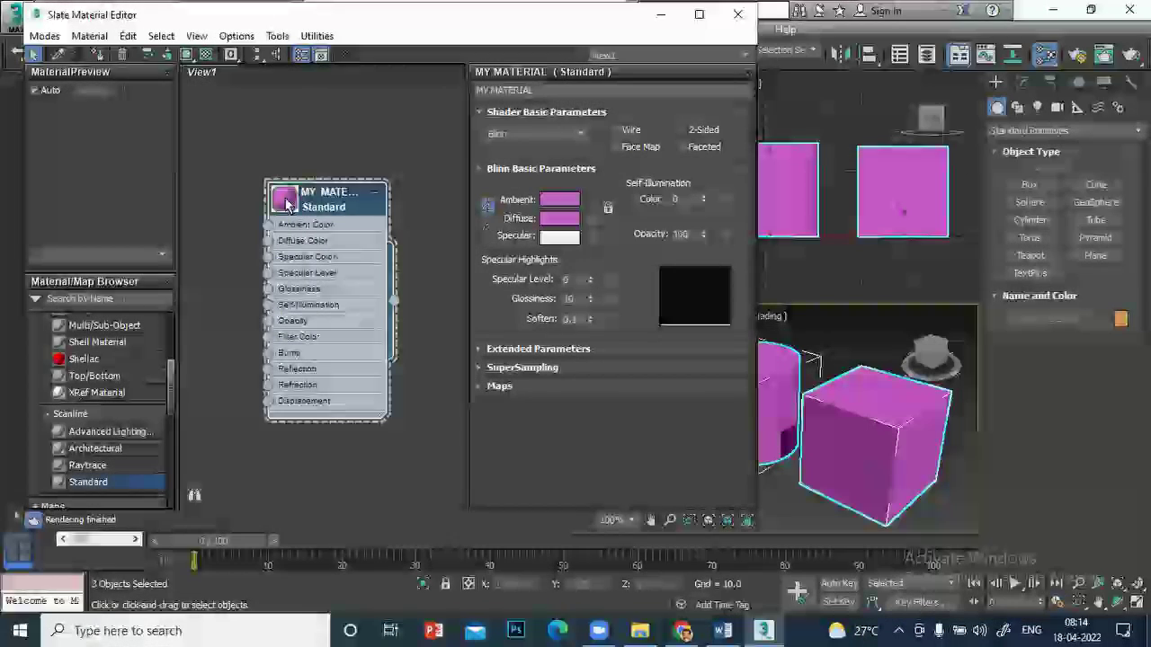
Expand MY MATERIAL's large preview sphere and select the Specular Level value for editing
double_click(286, 205)
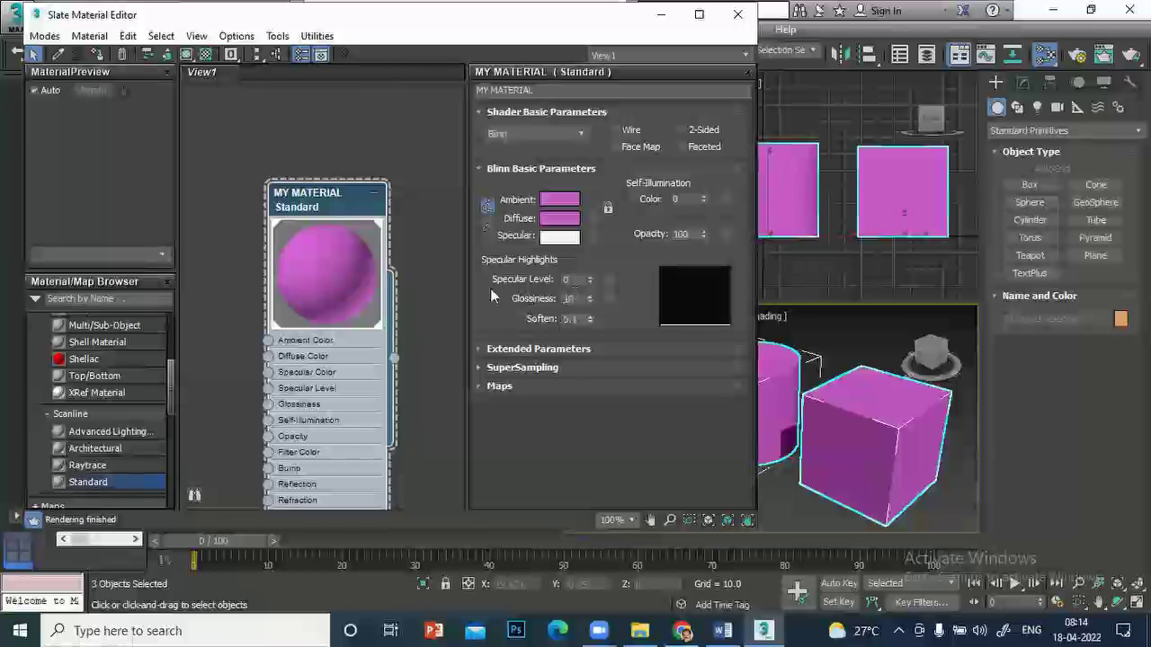
double_click(569, 281)
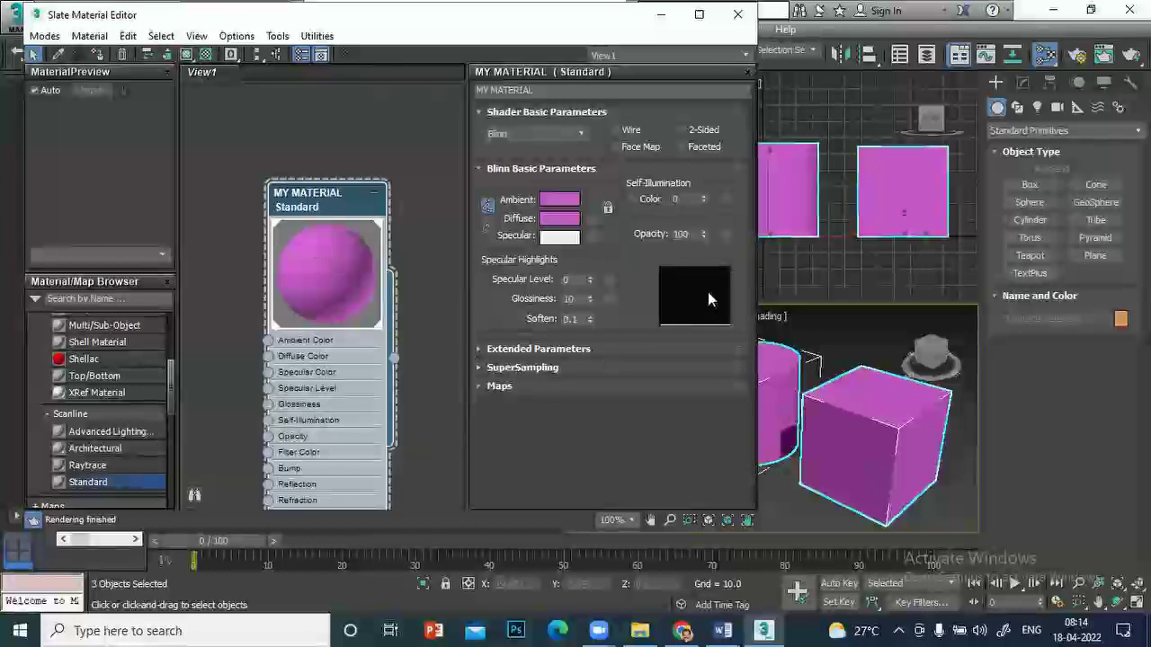
Raise Specular Level to 60 and Glossiness to 38, then float the parameter panel
left_click_drag(591, 283, 590, 270)
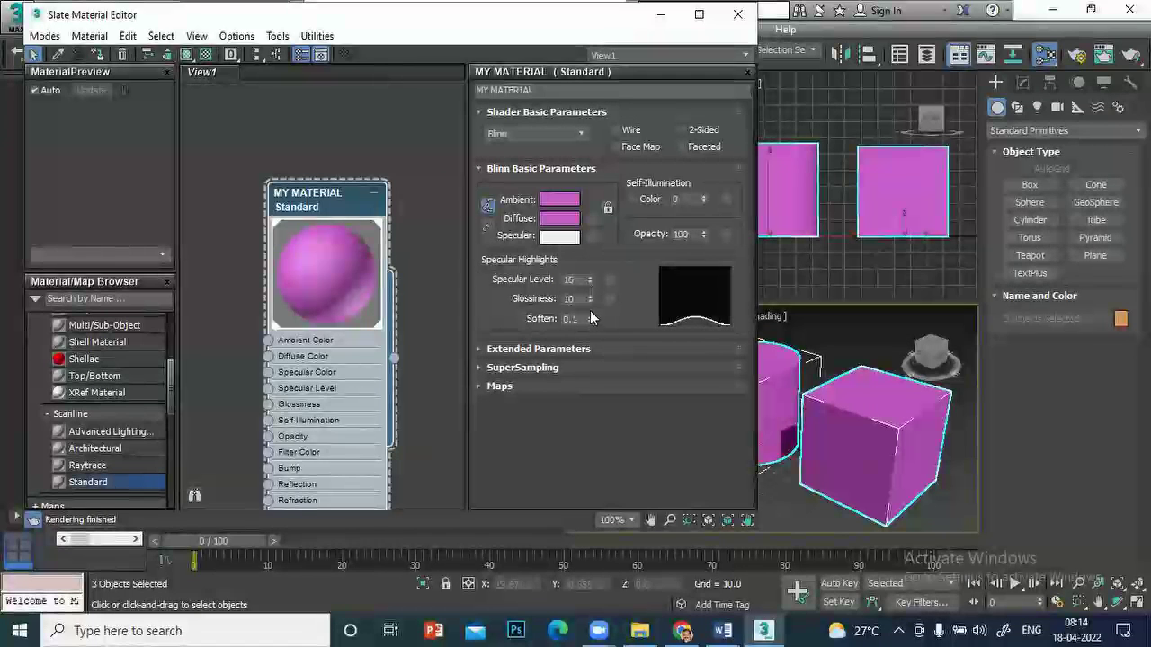
left_click_drag(590, 299, 588, 251)
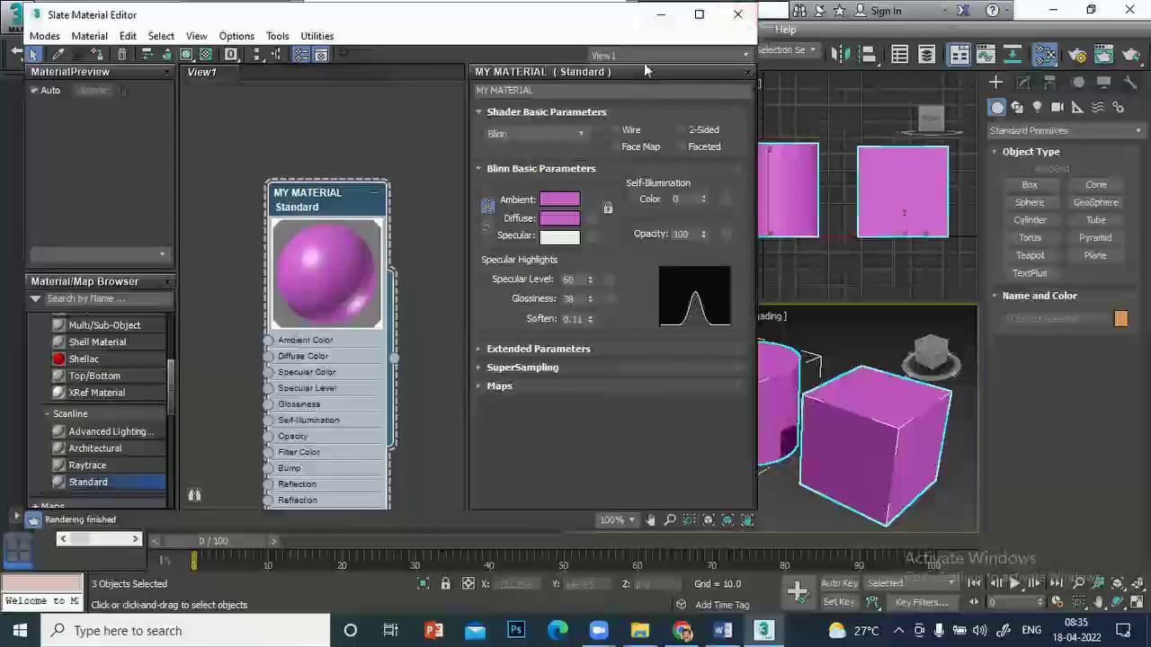
mouse_move(643, 75)
left_mouse_down()
mouse_move(521, 81)
mouse_move(640, 100)
left_mouse_up()
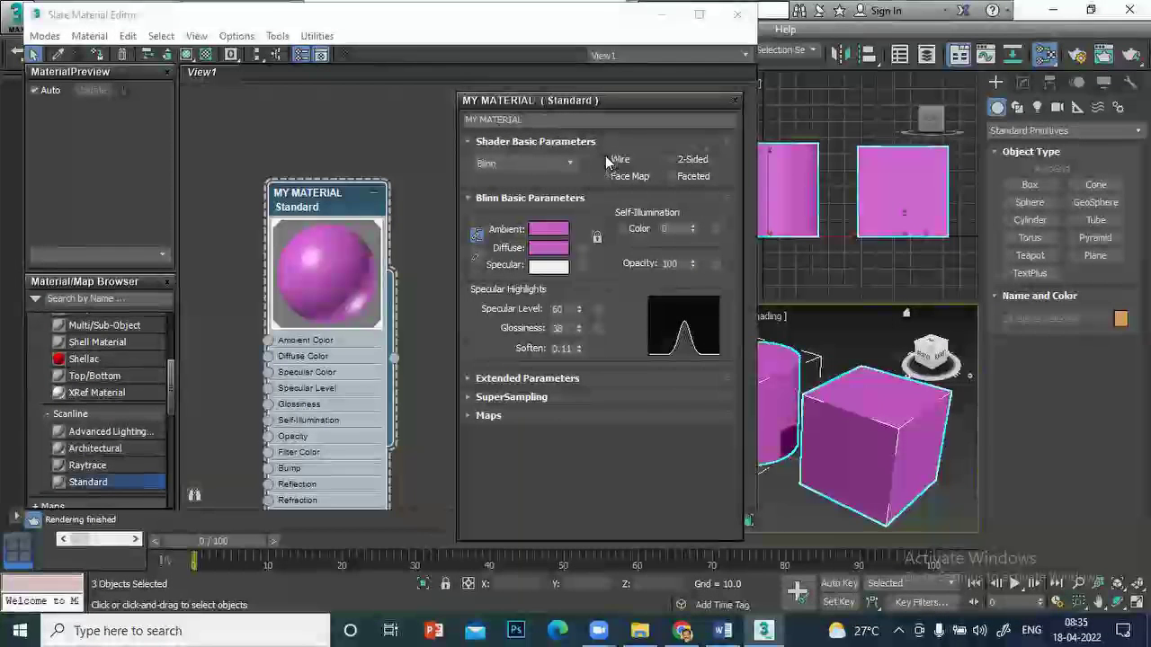
left_click(603, 160)
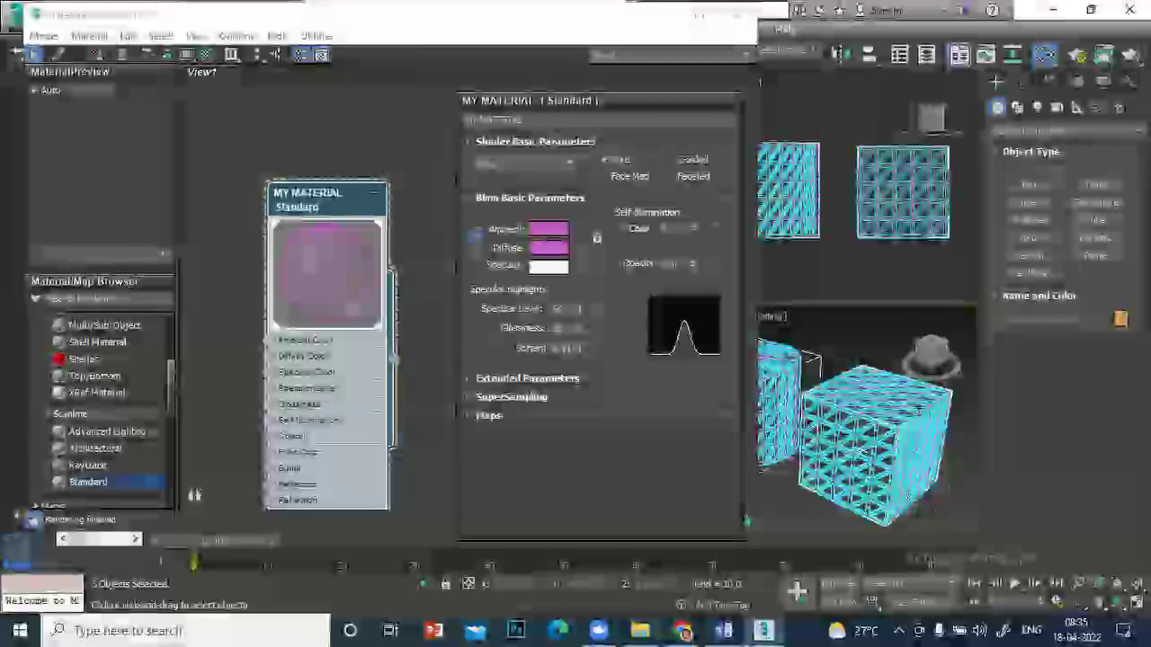
left_click(605, 159)
left_click(615, 162)
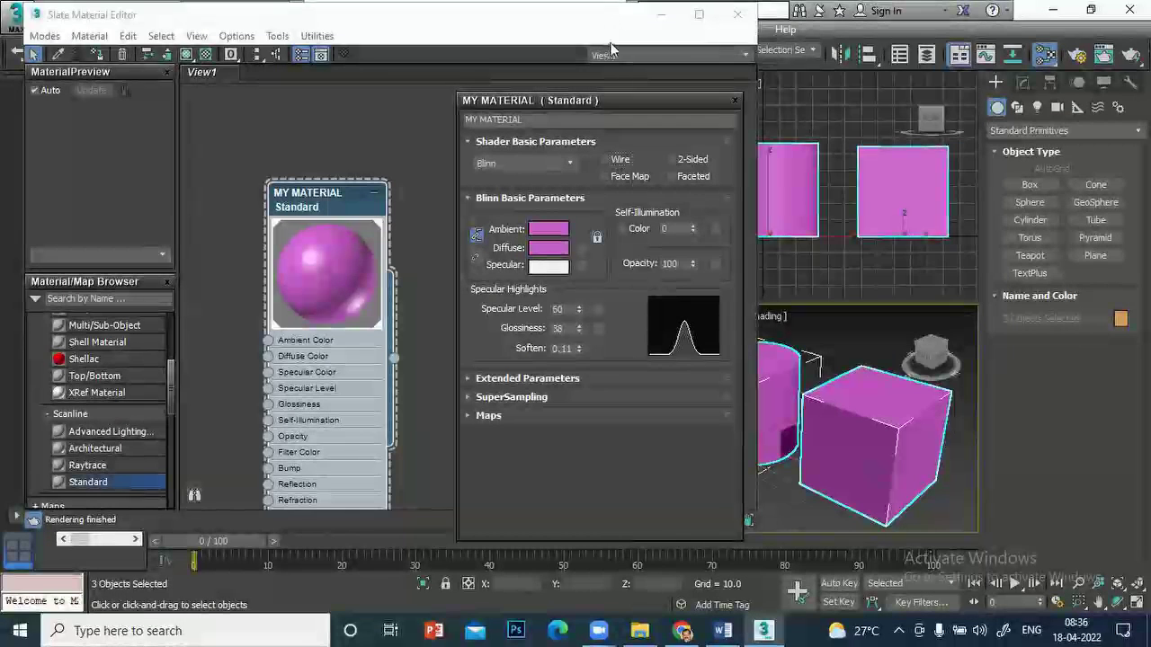
left_click(679, 229)
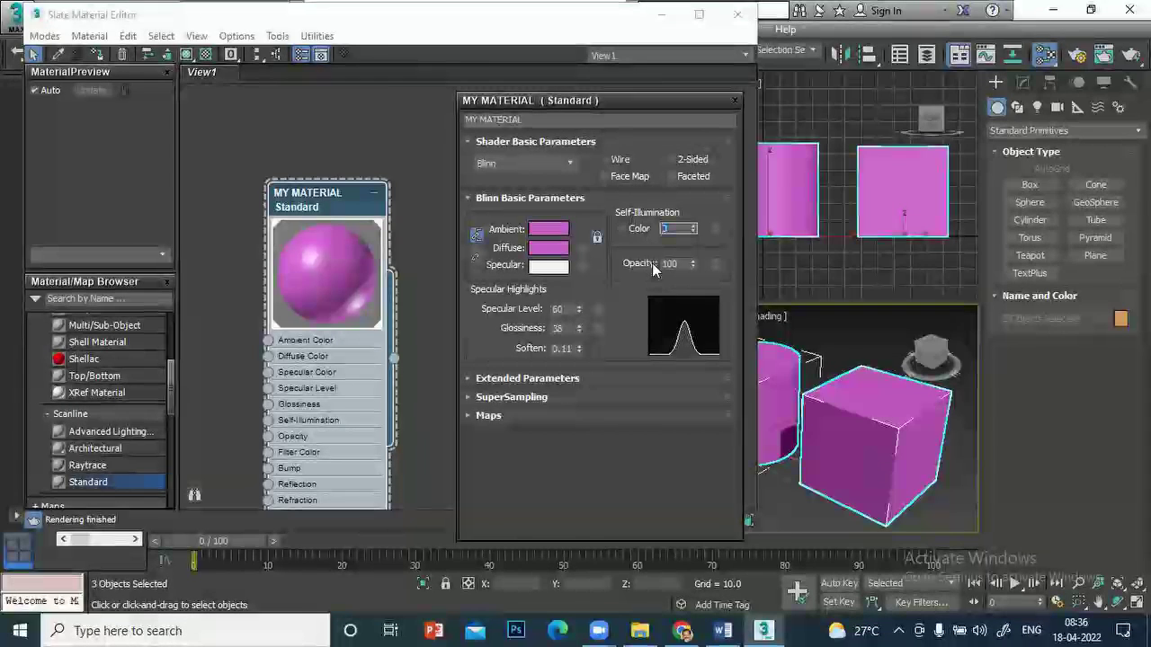
type("25")
key("Return")
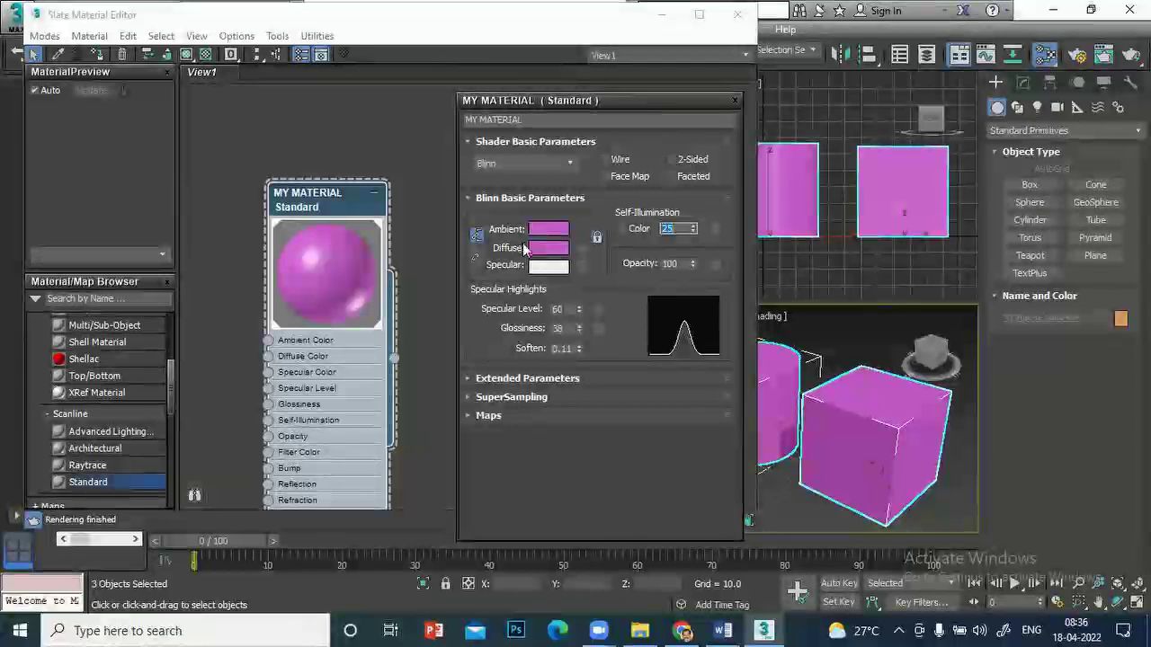
type("50")
key("Return")
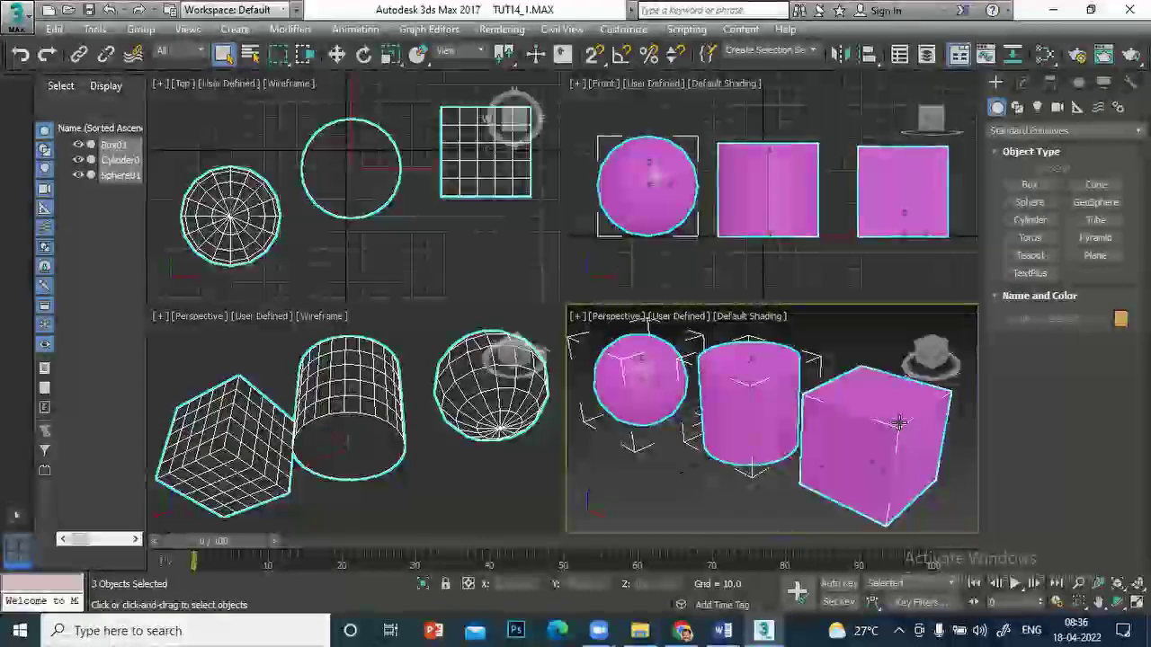
key("m")
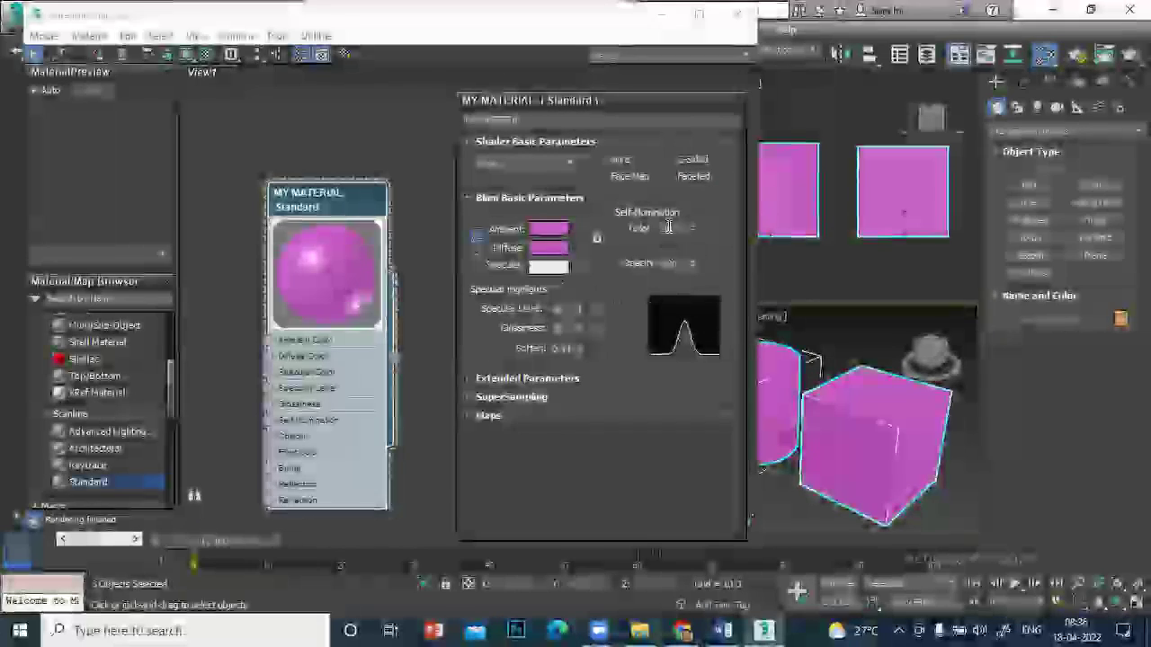
type("0")
key("Return")
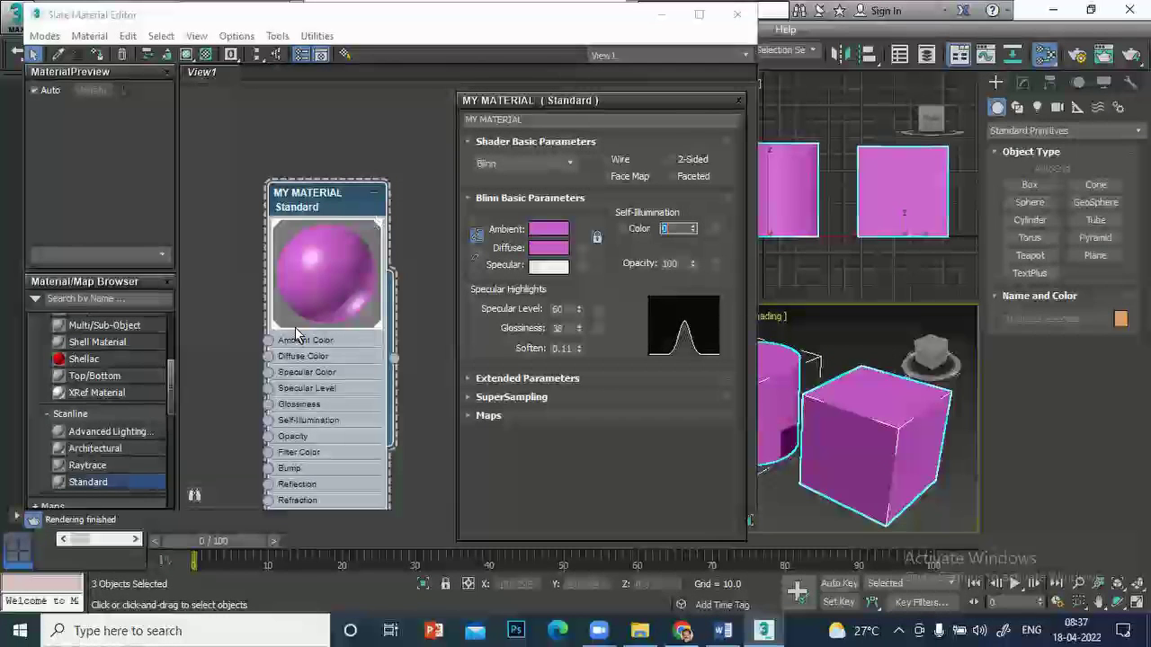
Show a checkered preview background, briefly lower Opacity, then restore it to 100
right_click(365, 254)
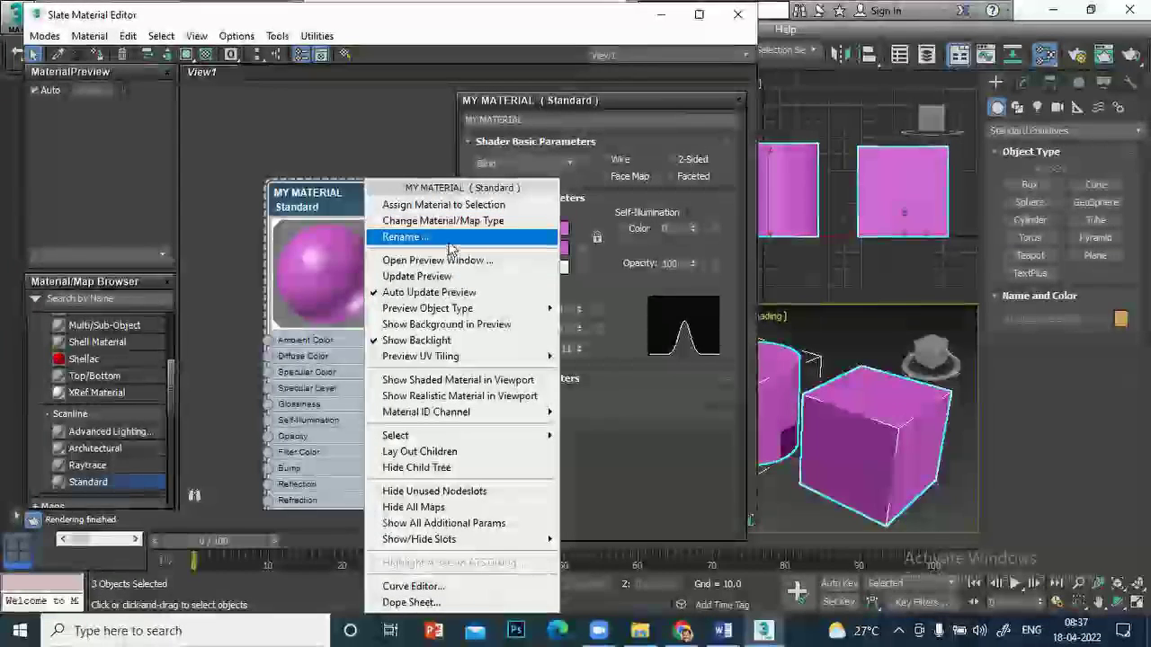
left_click(462, 327)
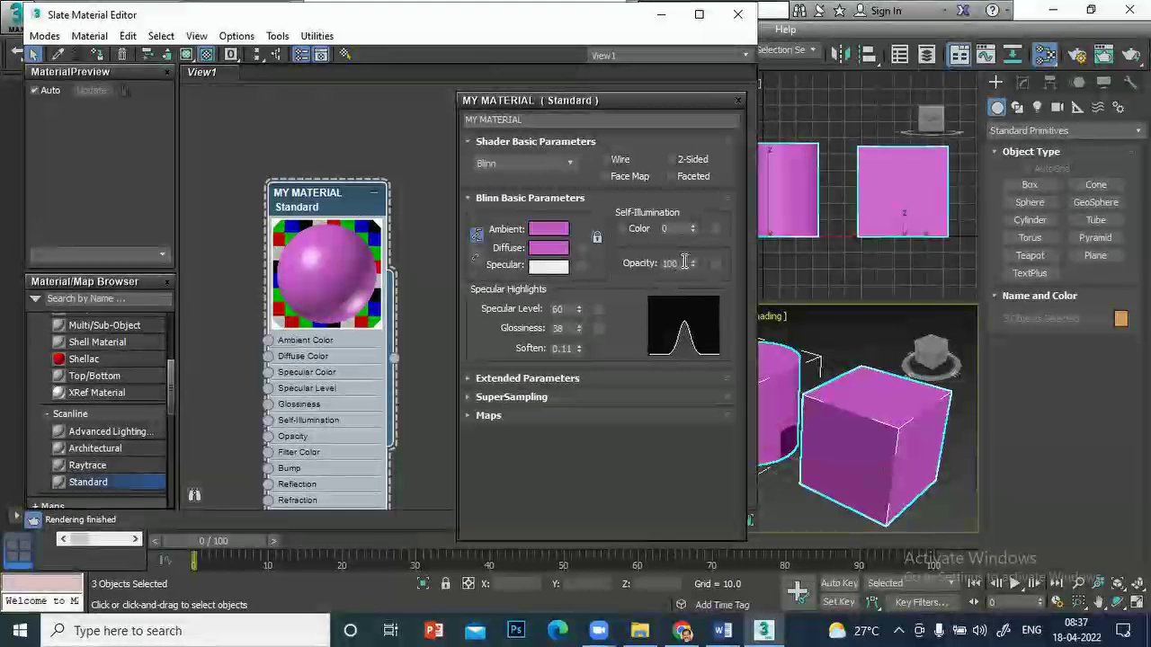
left_click_drag(684, 262, 657, 262)
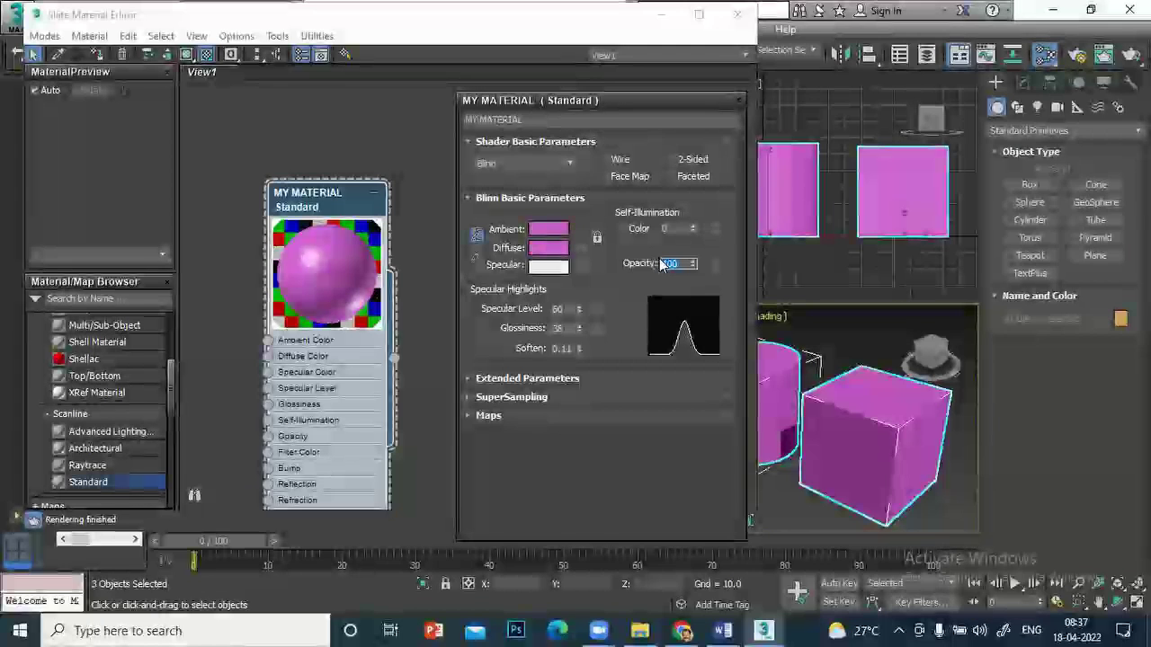
type("50")
key("Return")
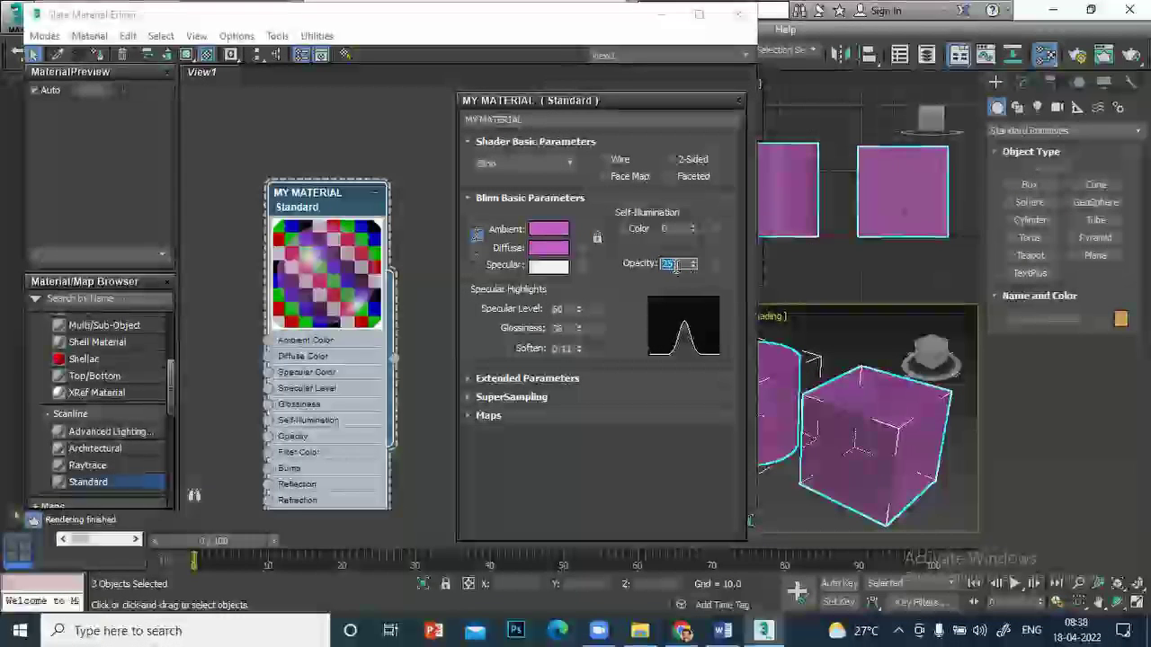
type("10")
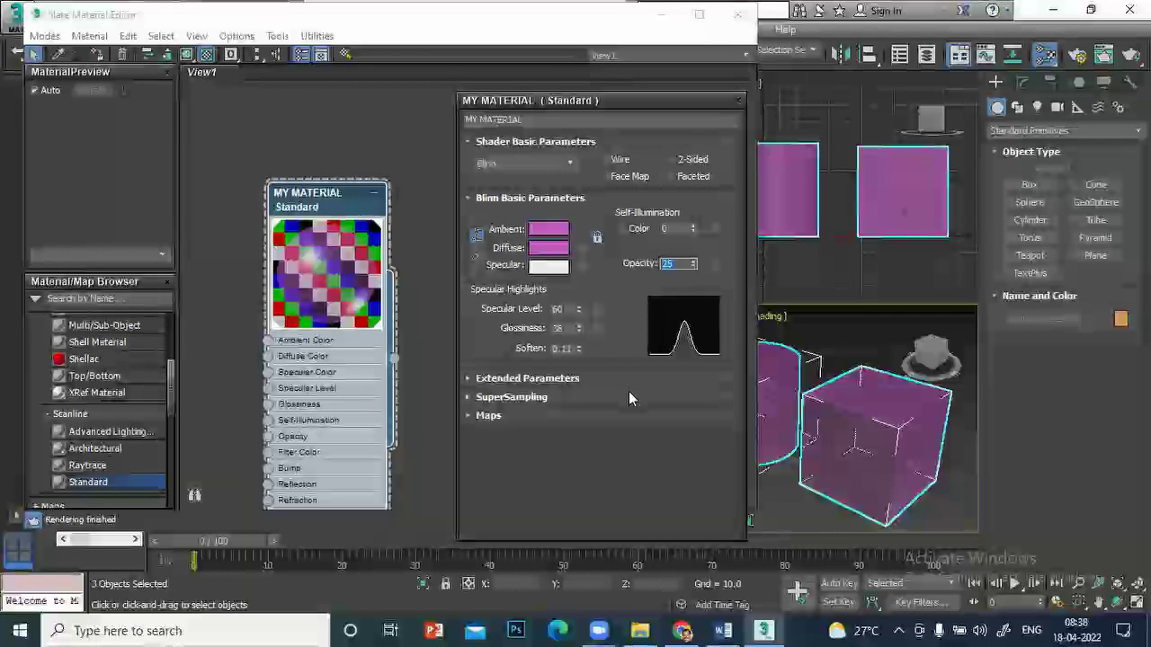
type("0")
key("Return")
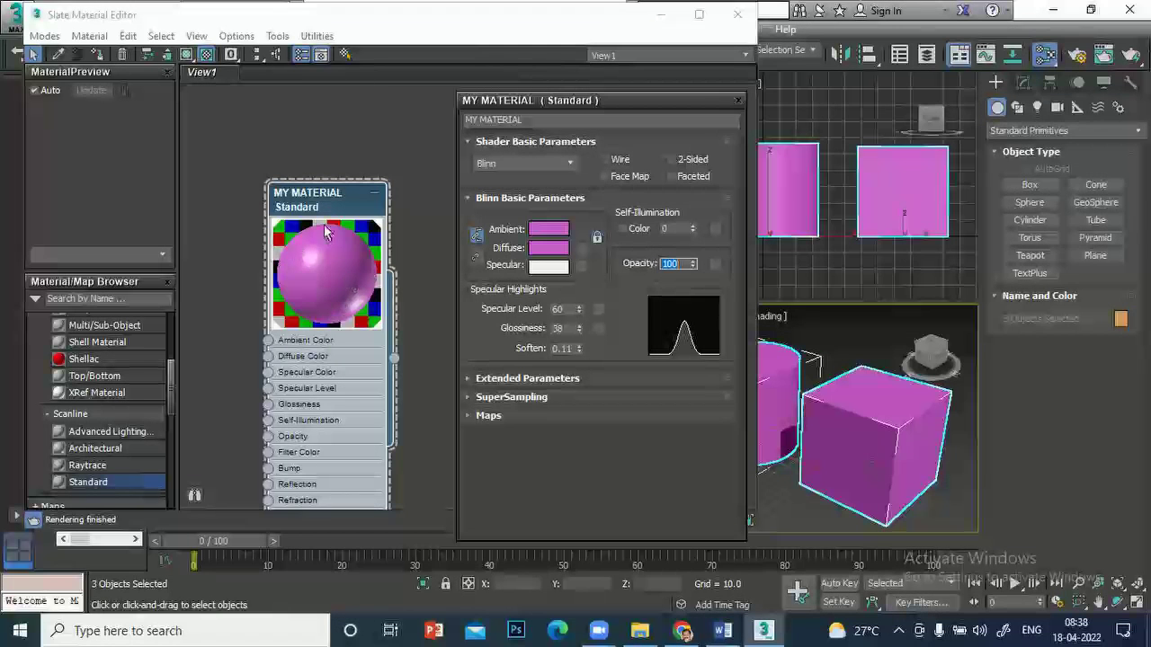
Reset Specular Level to zero, then set Specular Level 53 and Glossiness 56
right_click(580, 308)
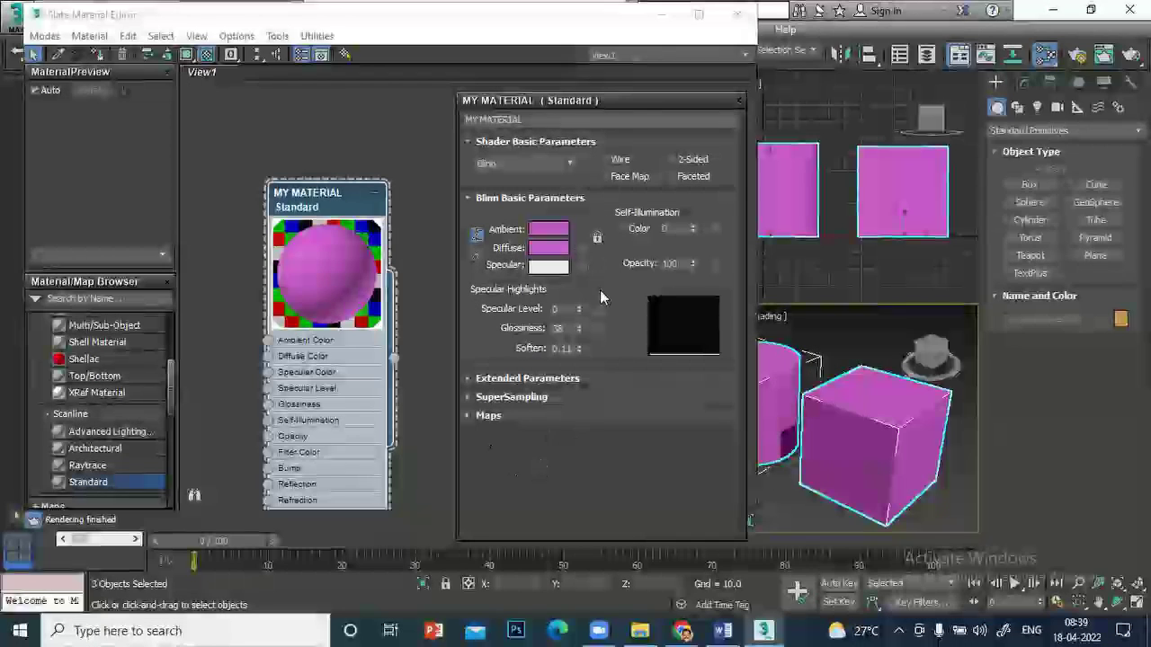
mouse_move(580, 310)
left_mouse_down()
mouse_move(580, 277)
mouse_move(578, 336)
mouse_move(581, 320)
left_mouse_up()
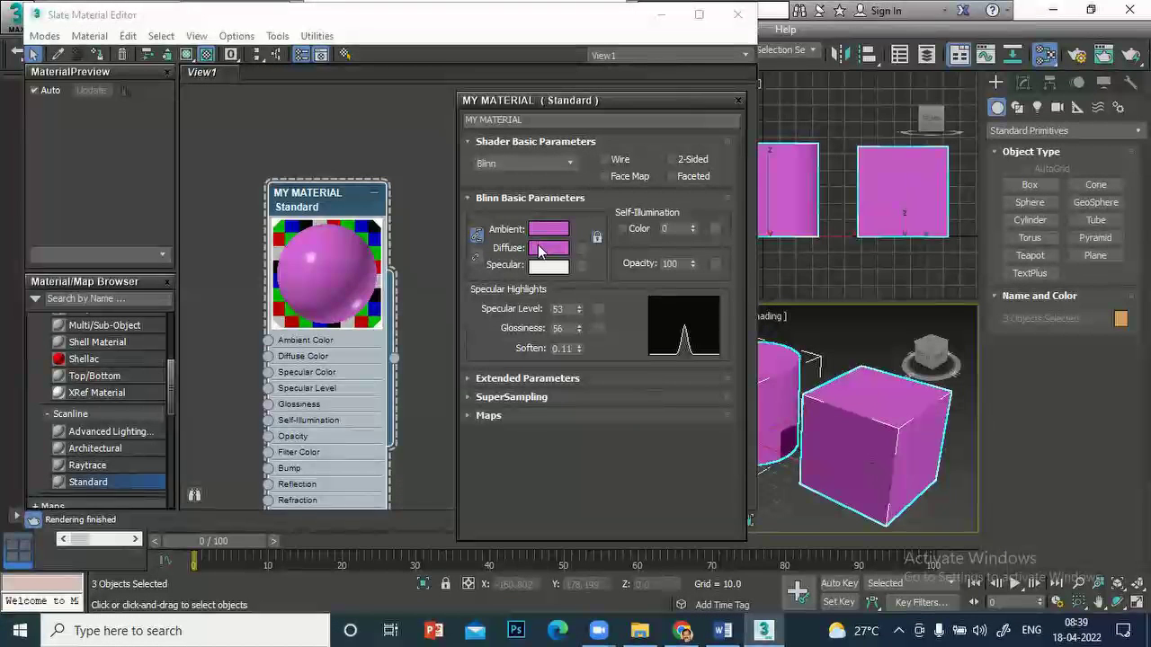
left_click(540, 266)
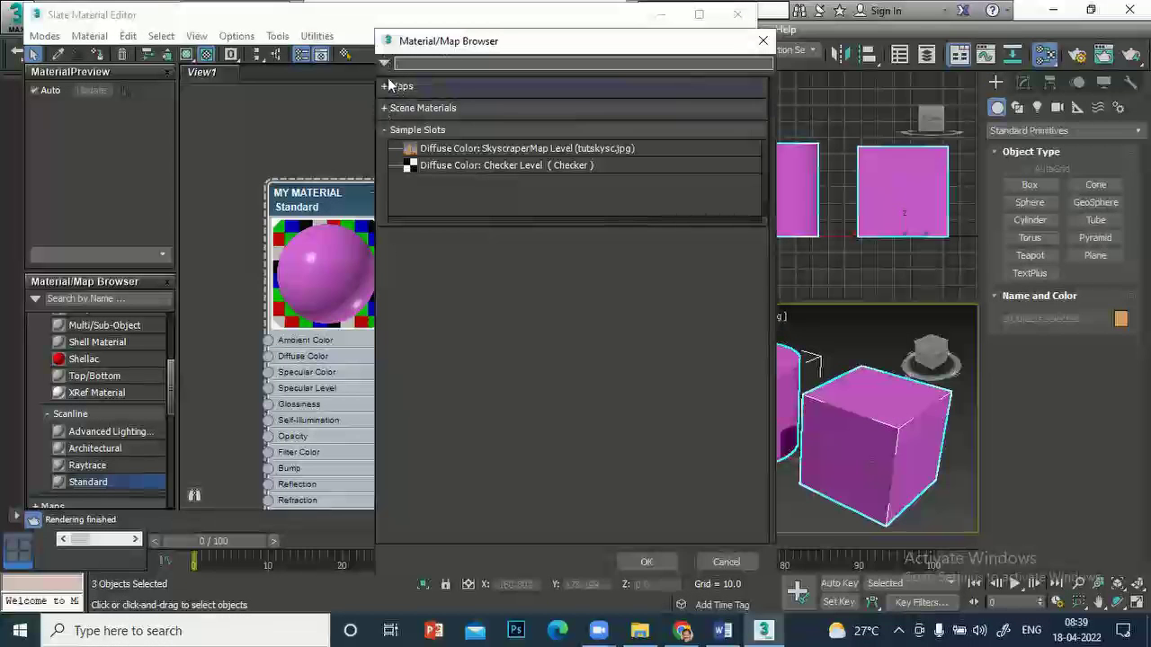
Choose Bitmap from the General map types in the Material/Map Browser
left_click(384, 87)
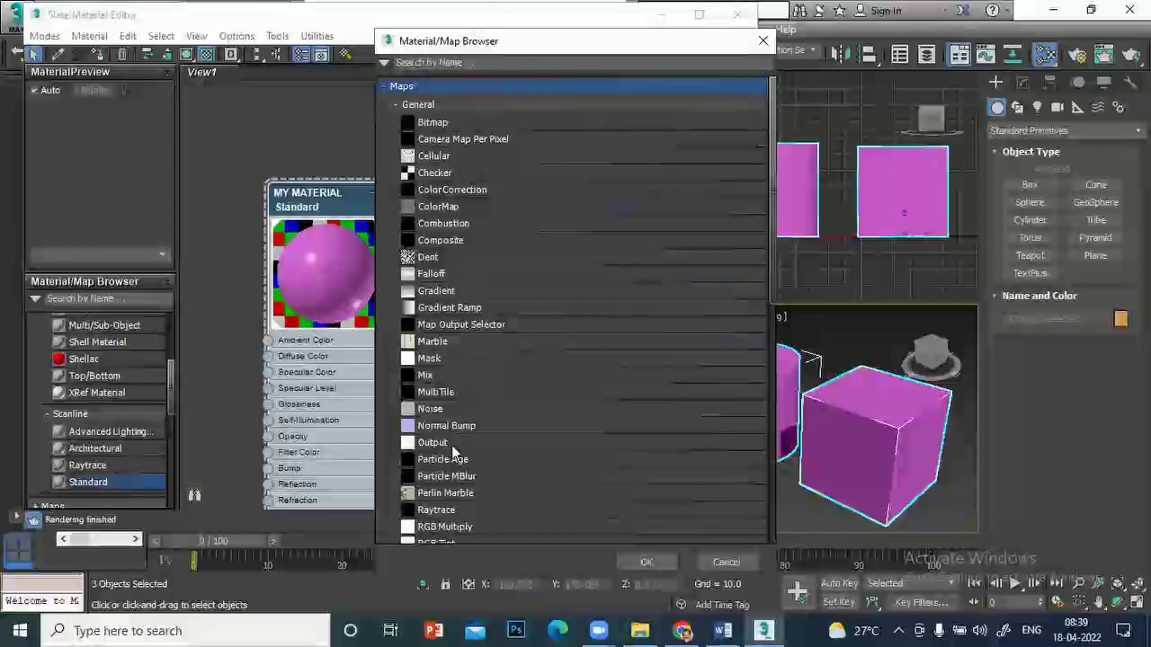
left_click(434, 126)
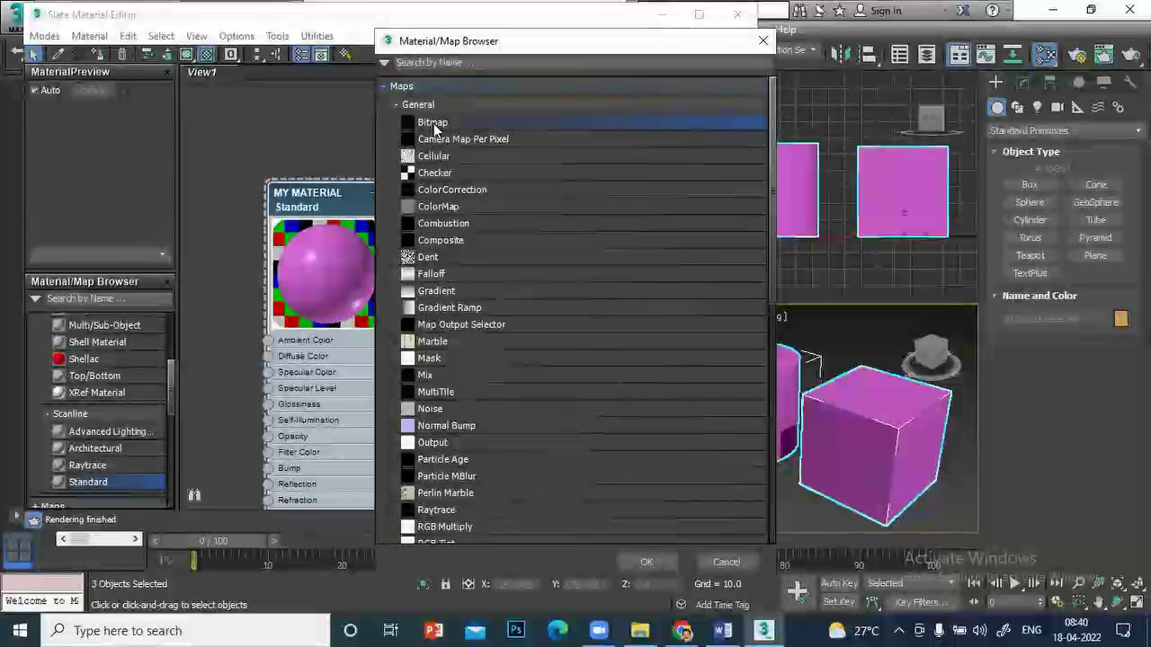
double_click(434, 126)
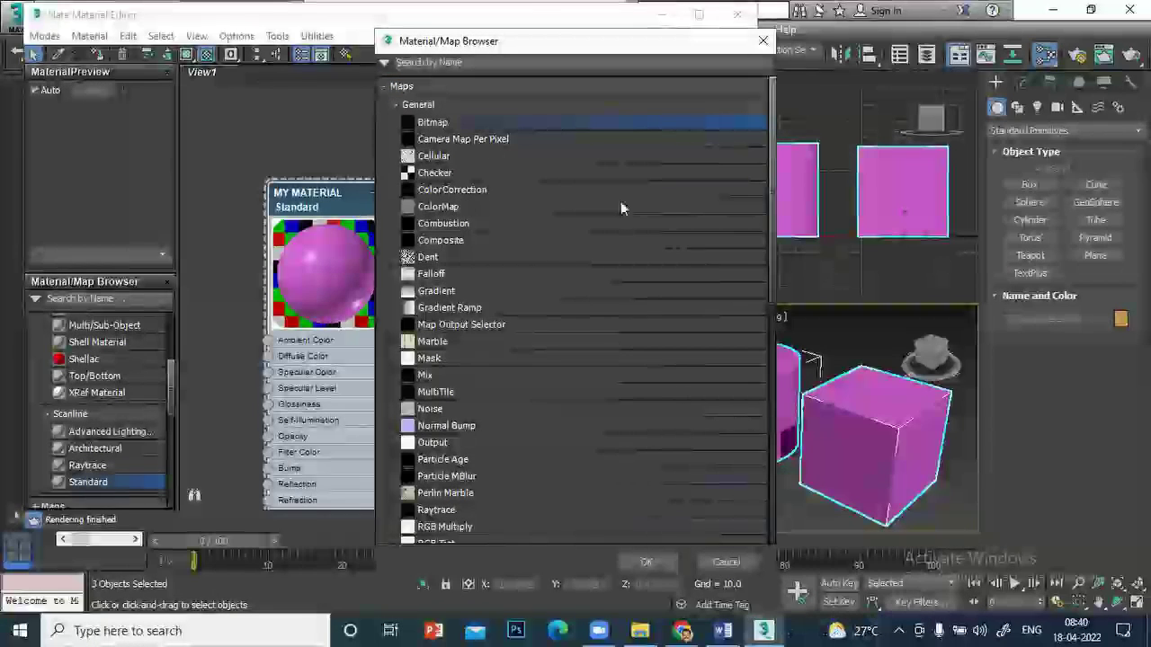
left_click_drag(513, 47, 503, 20)
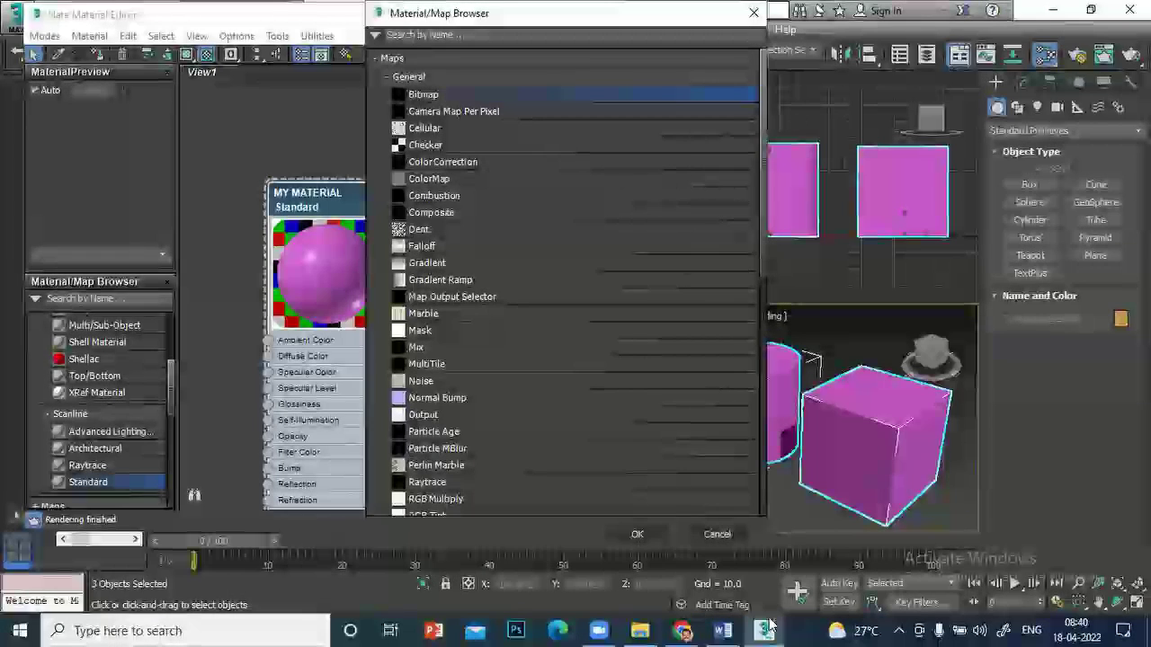
left_click(636, 534)
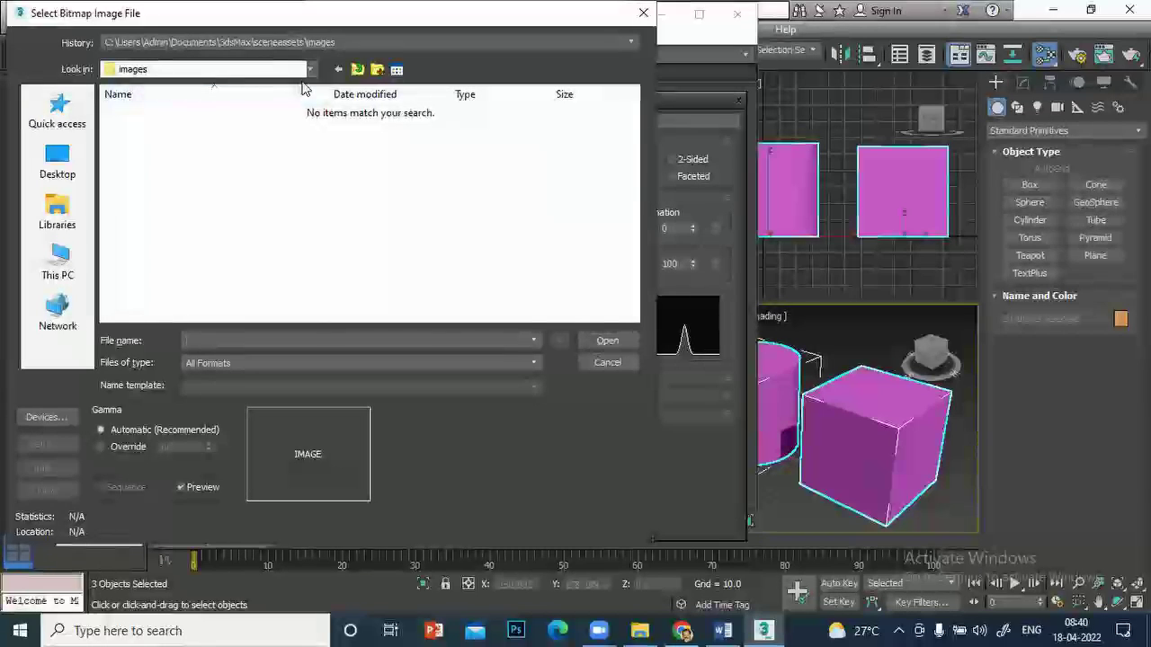
Browse to C:\Program Files\Autodesk\3ds Max 2017\maps in the file dialog
left_click(310, 70)
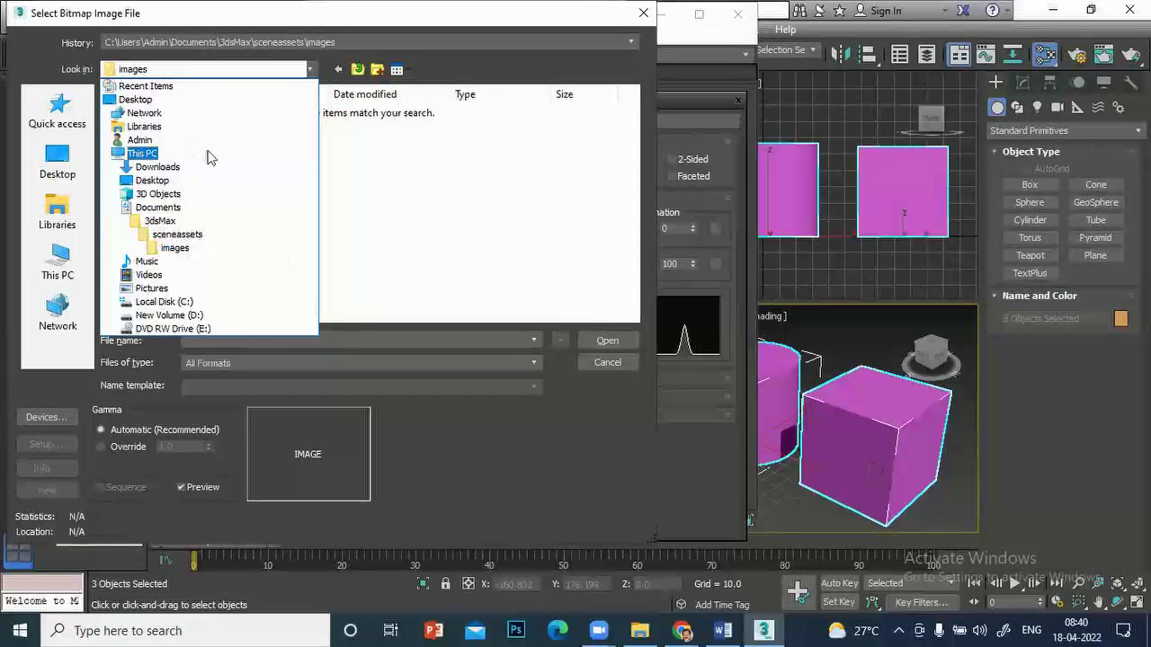
left_click(189, 303)
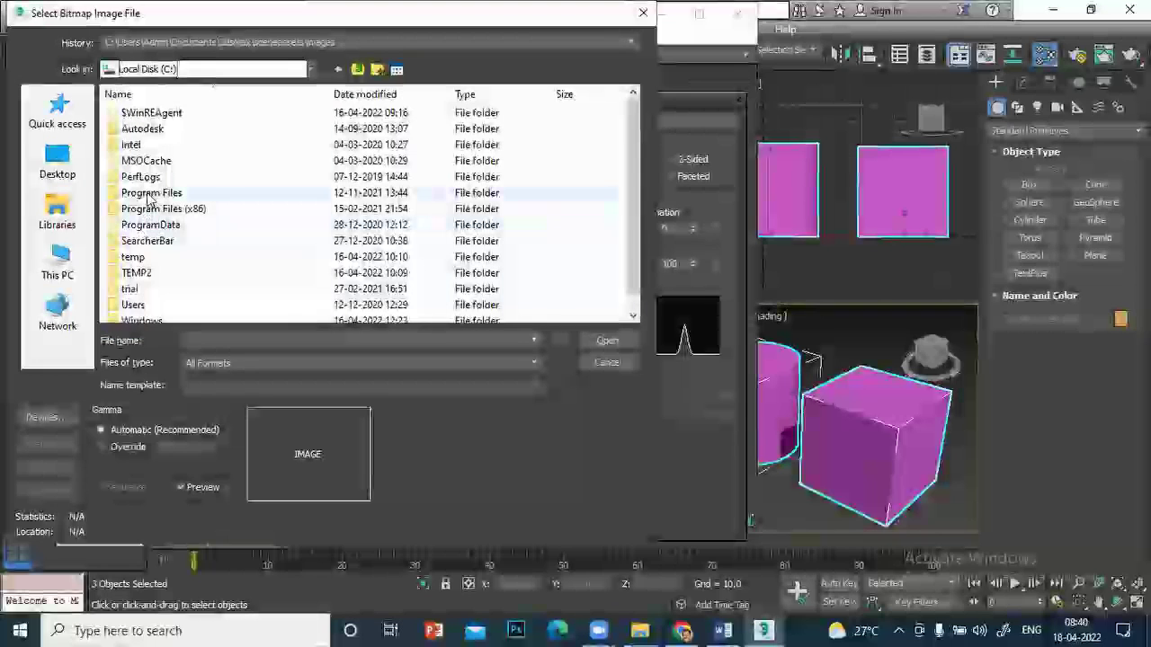
double_click(151, 195)
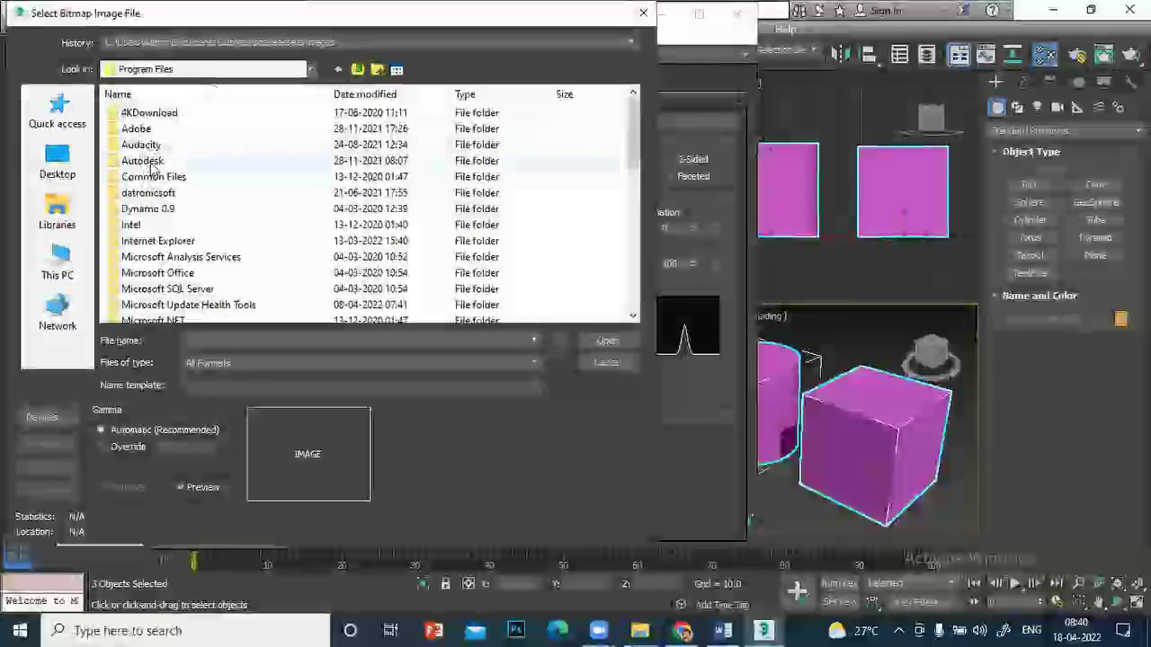
double_click(149, 161)
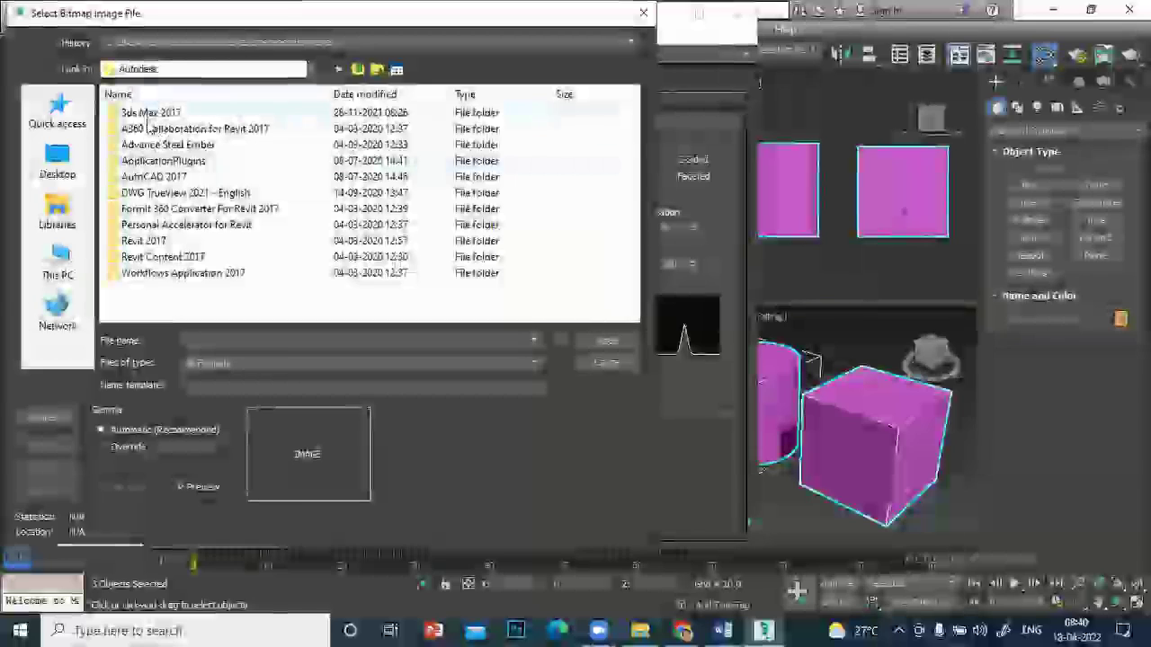
double_click(149, 128)
scroll(175, 192, "down", 2)
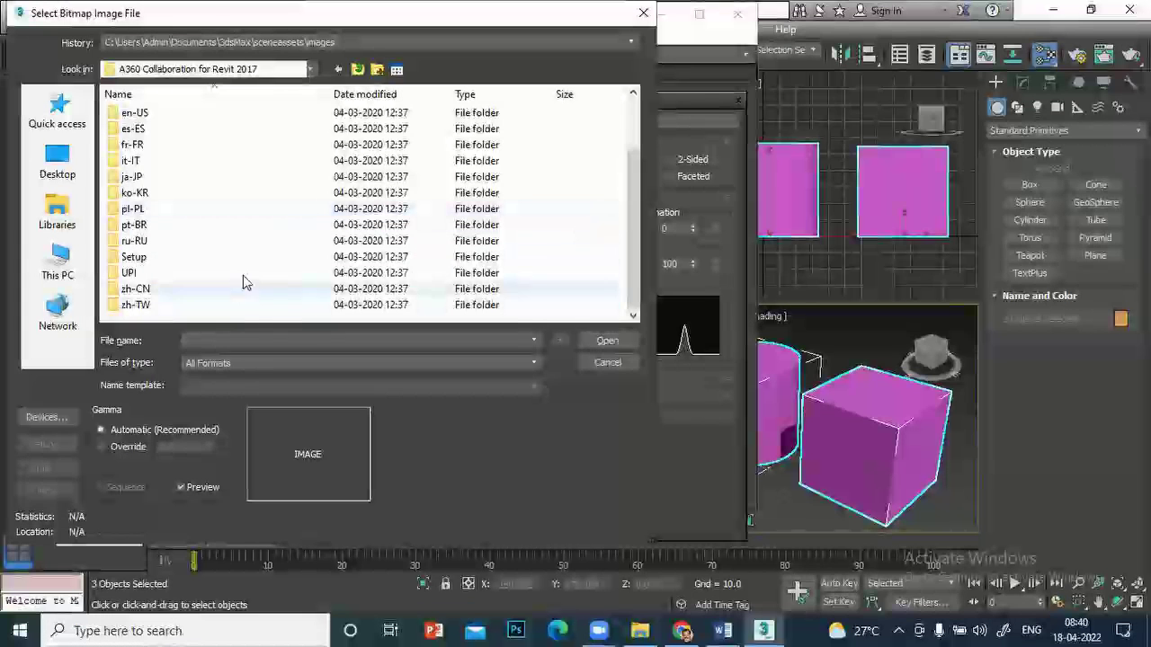
scroll(252, 275, "up", 2)
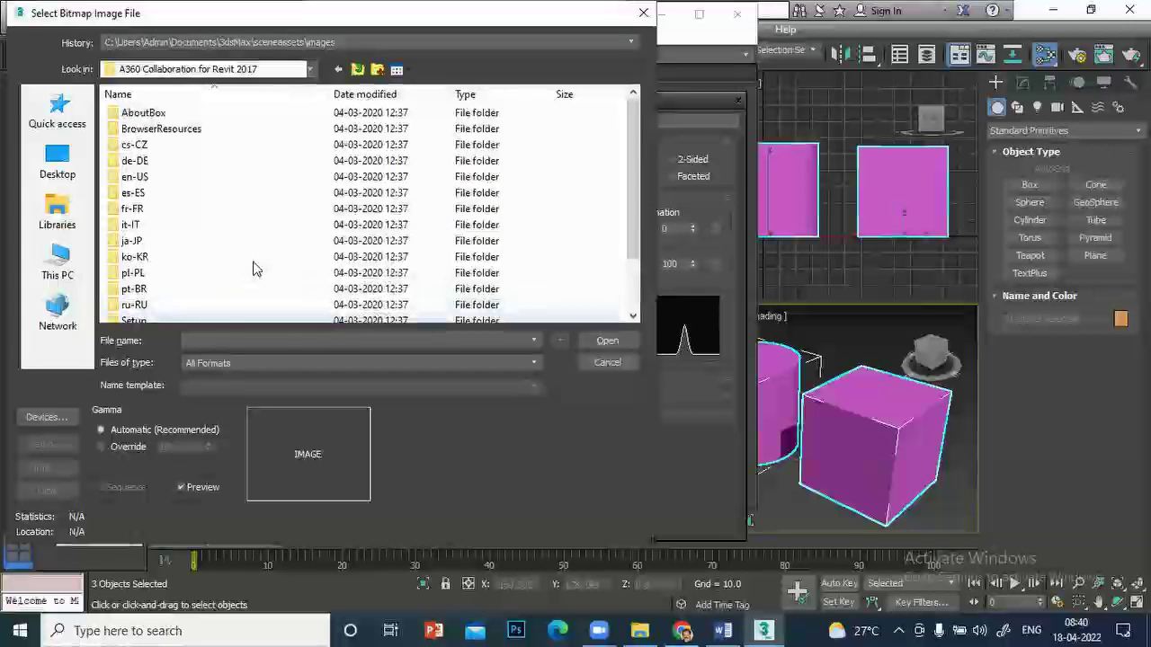
left_click(339, 72)
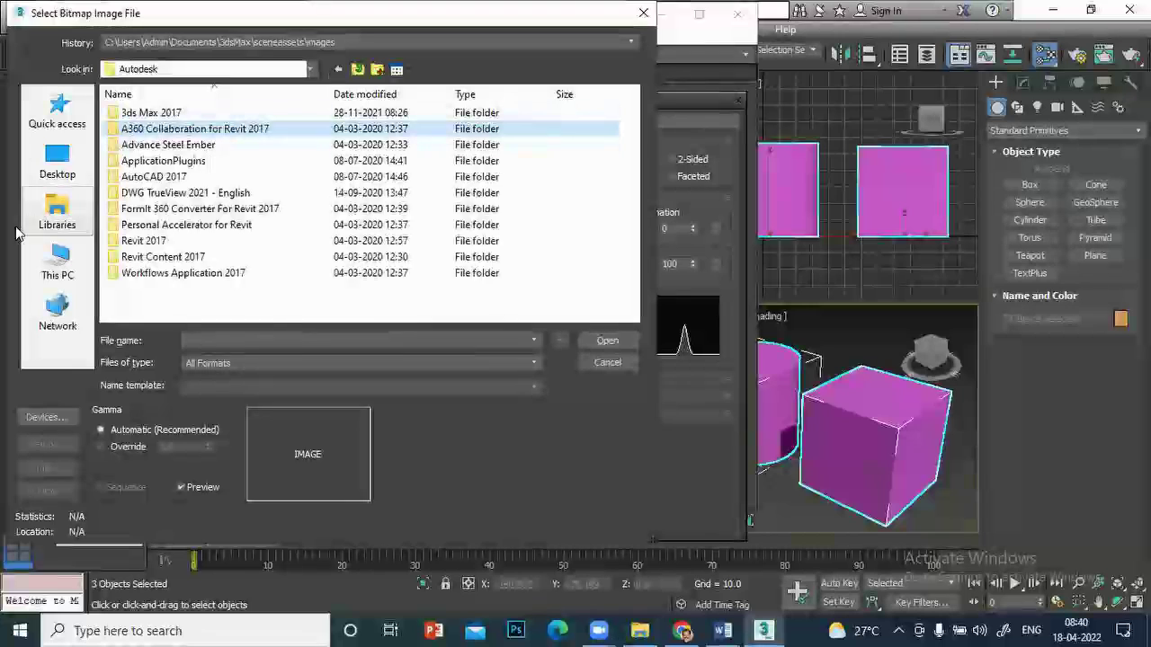
left_click(148, 112)
left_click(148, 111)
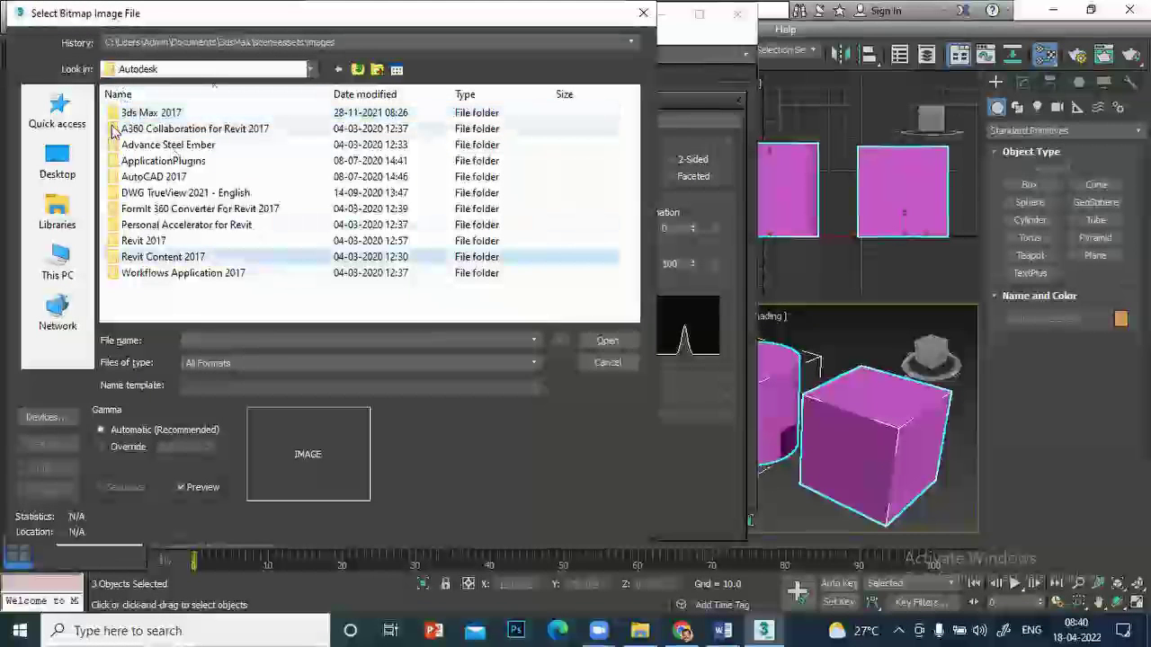
double_click(134, 114)
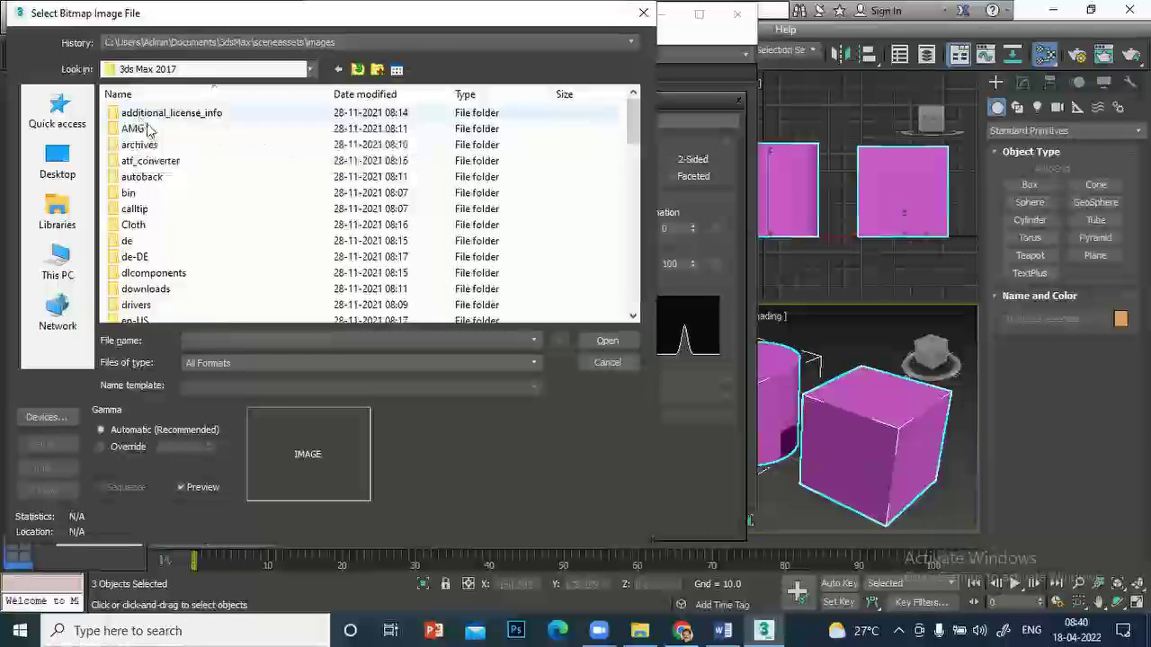
scroll(238, 189, "down", 1)
scroll(236, 187, "down", 1)
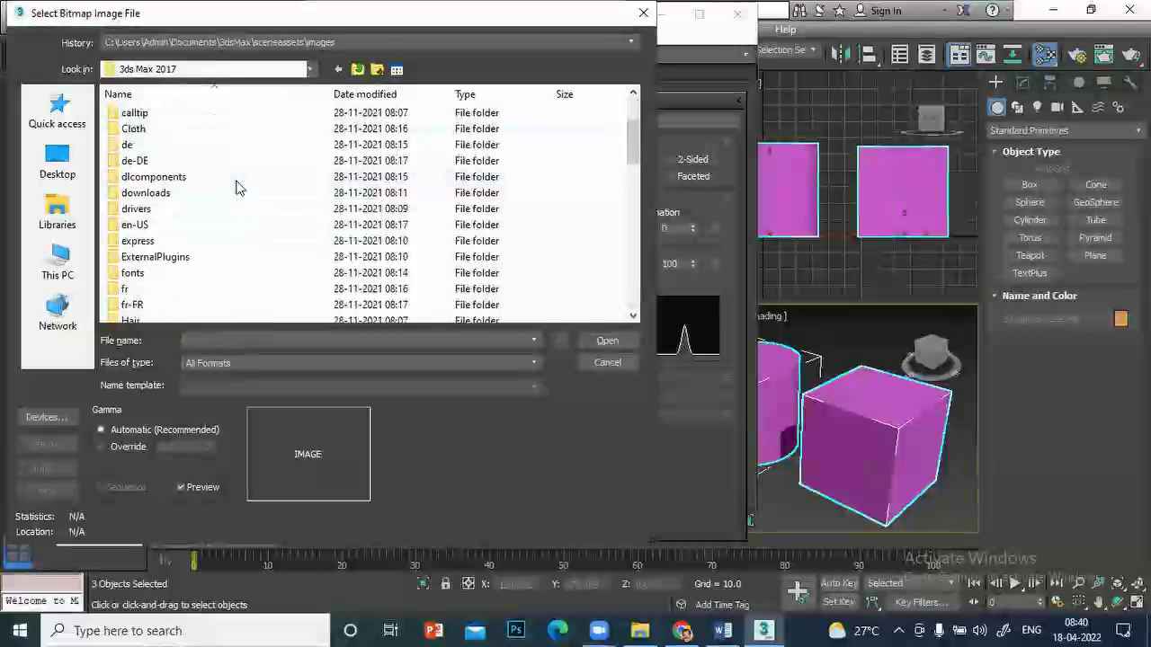
scroll(237, 187, "down", 4)
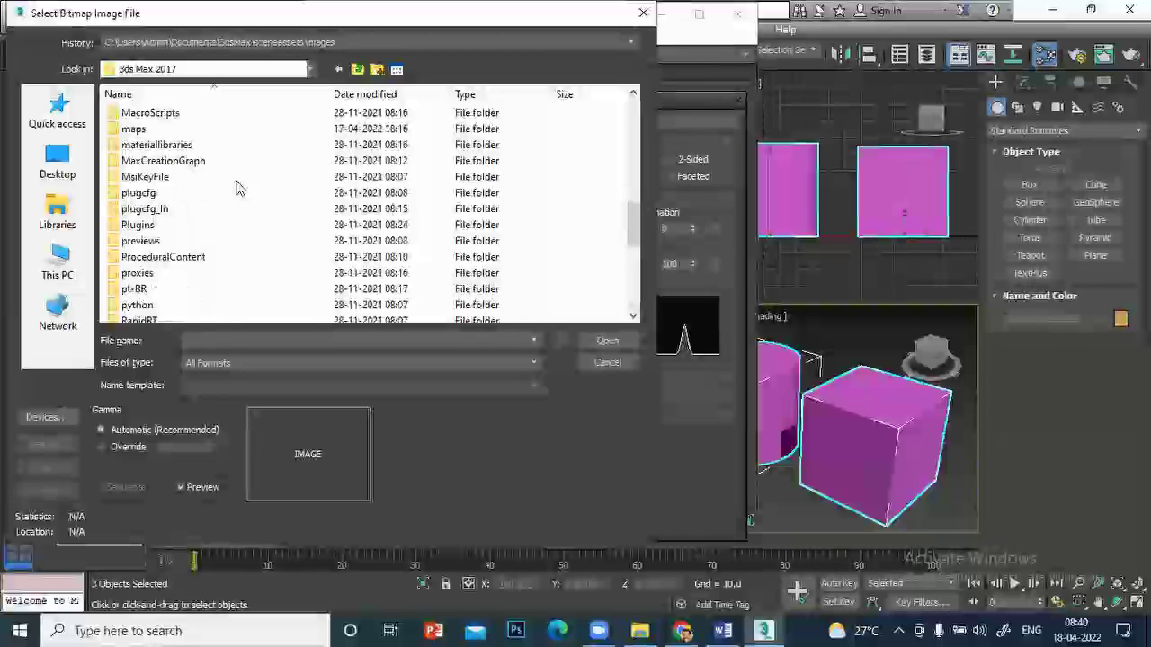
scroll(238, 187, "up", 1)
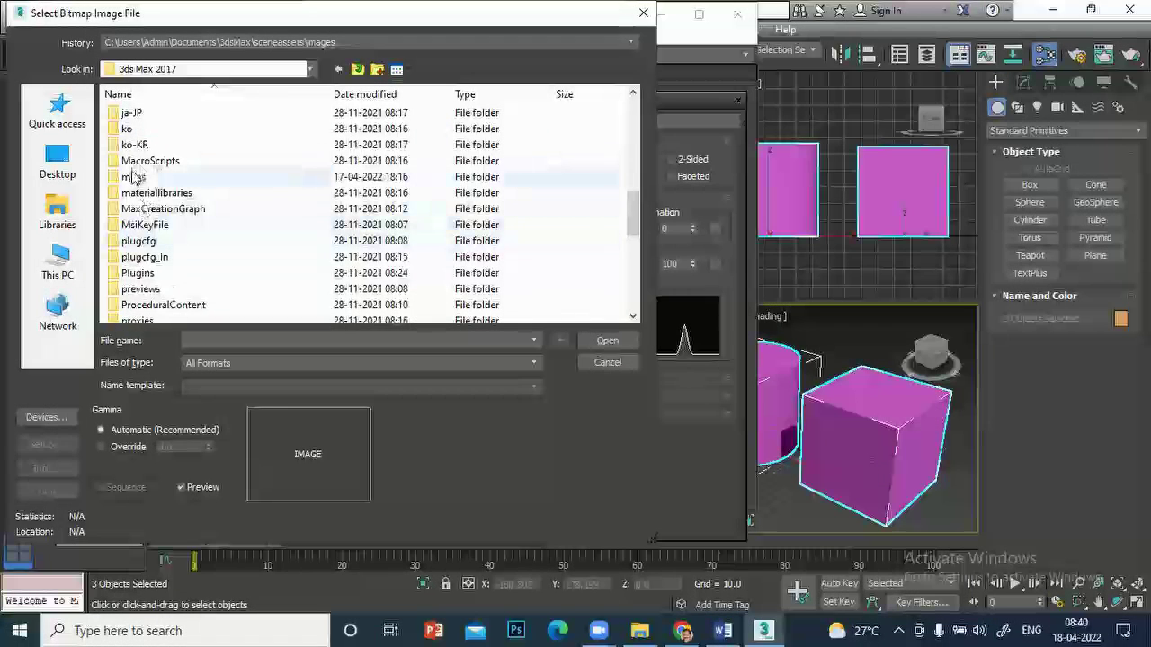
left_click(133, 177)
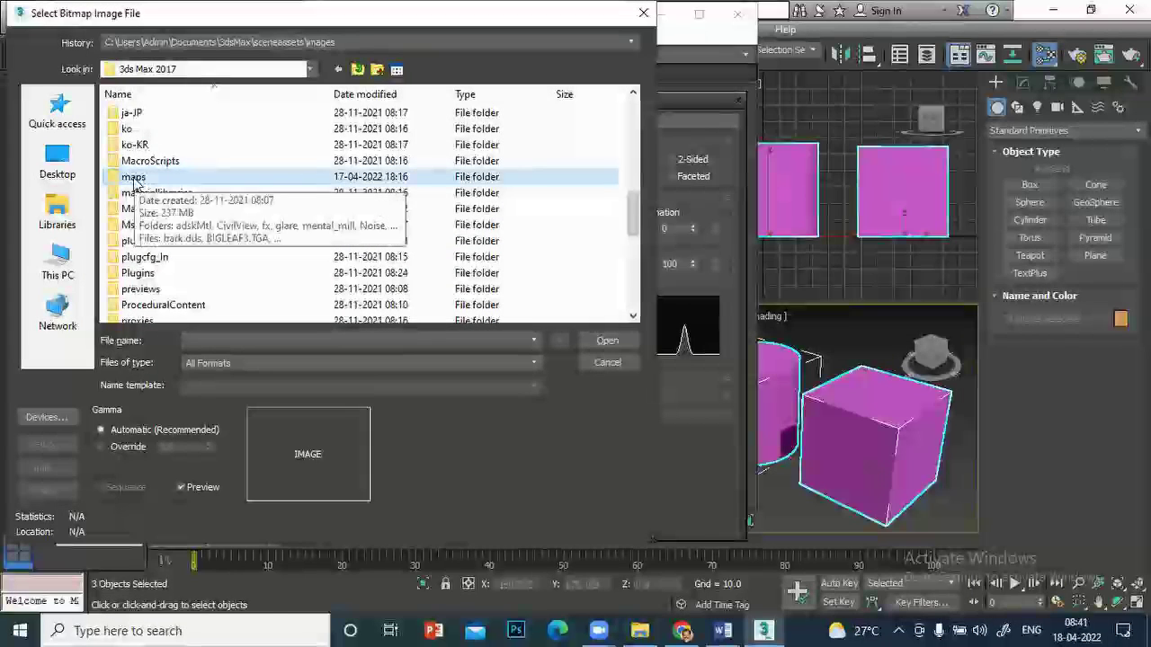
double_click(133, 176)
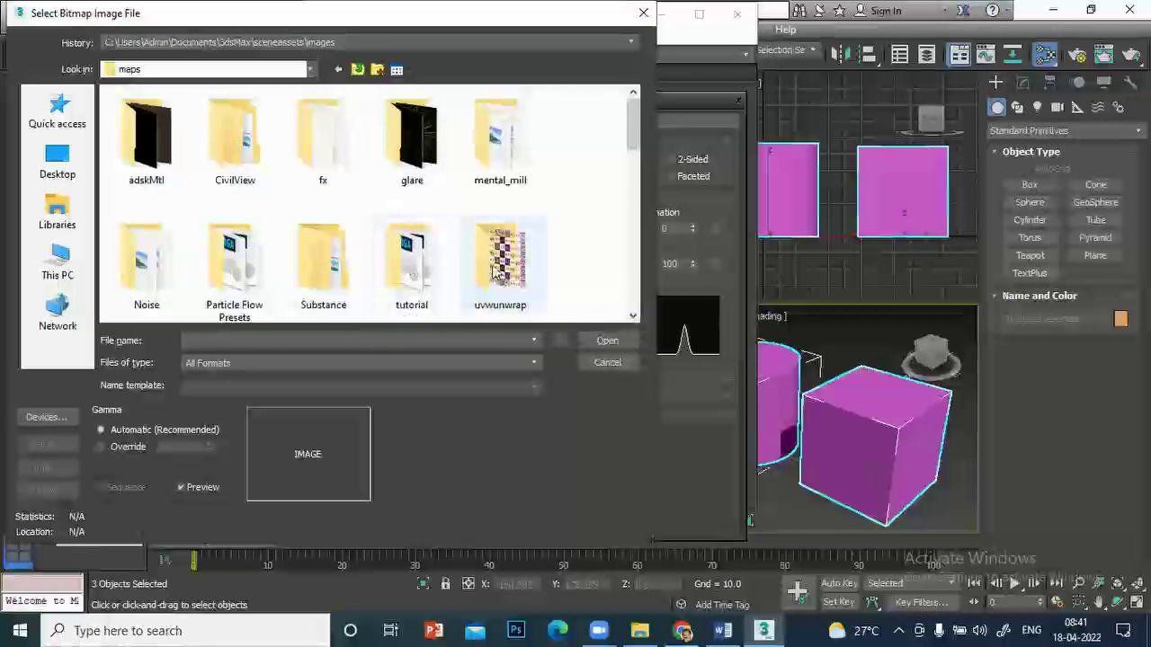
Select TUTSKYSC.JPG and load it as the diffuse bitmap
left_click_drag(632, 126, 610, 293)
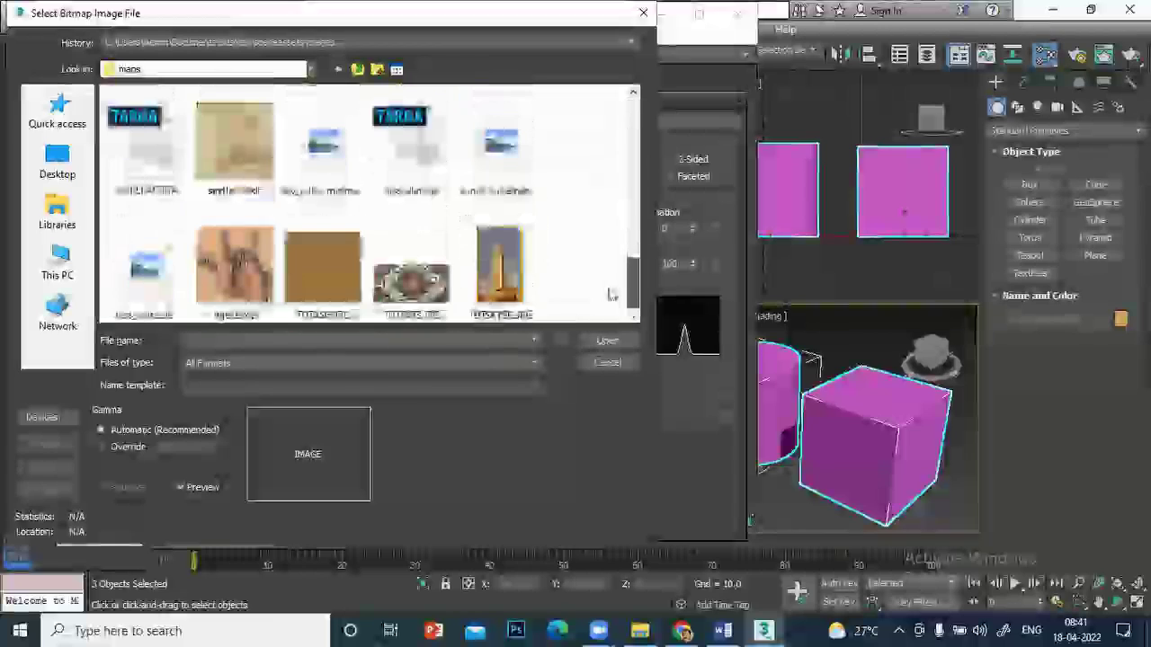
left_click(482, 270)
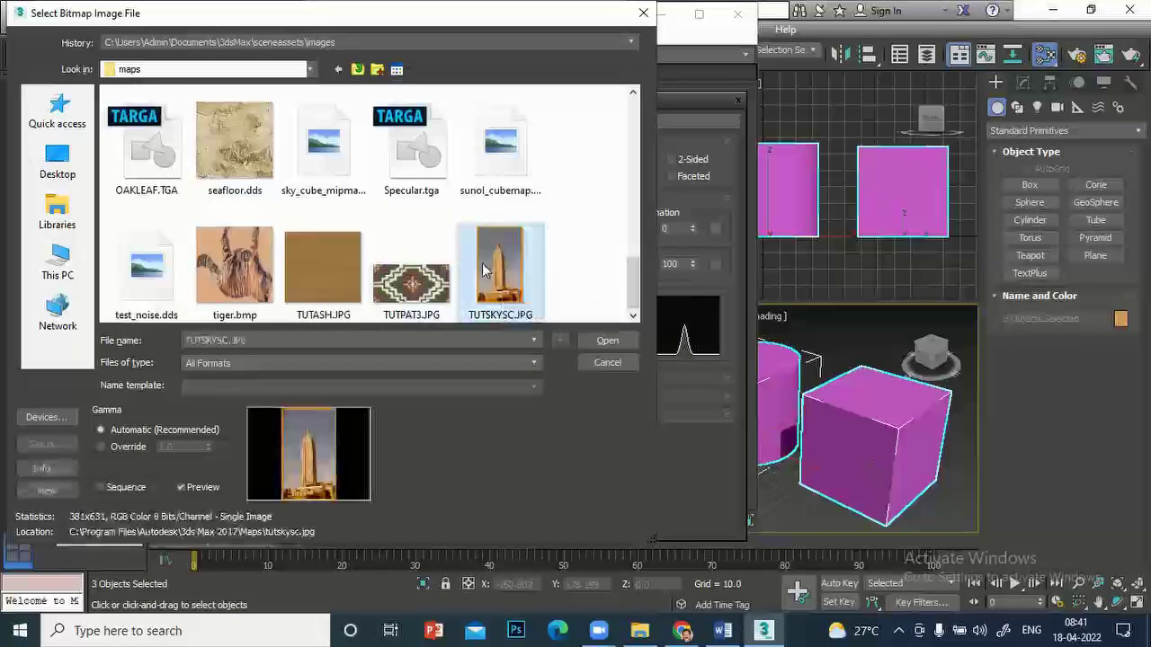
left_click(628, 342)
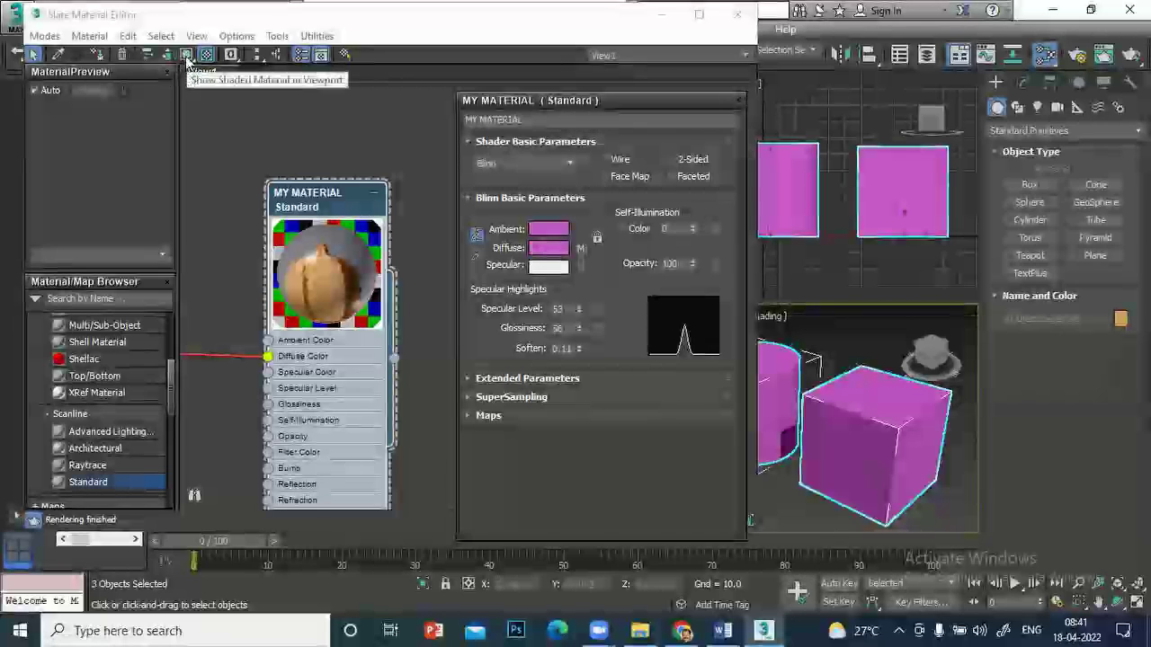
Assign MY MATERIAL to the selected objects, then open and delete its tutskysc bitmap
left_click(186, 55)
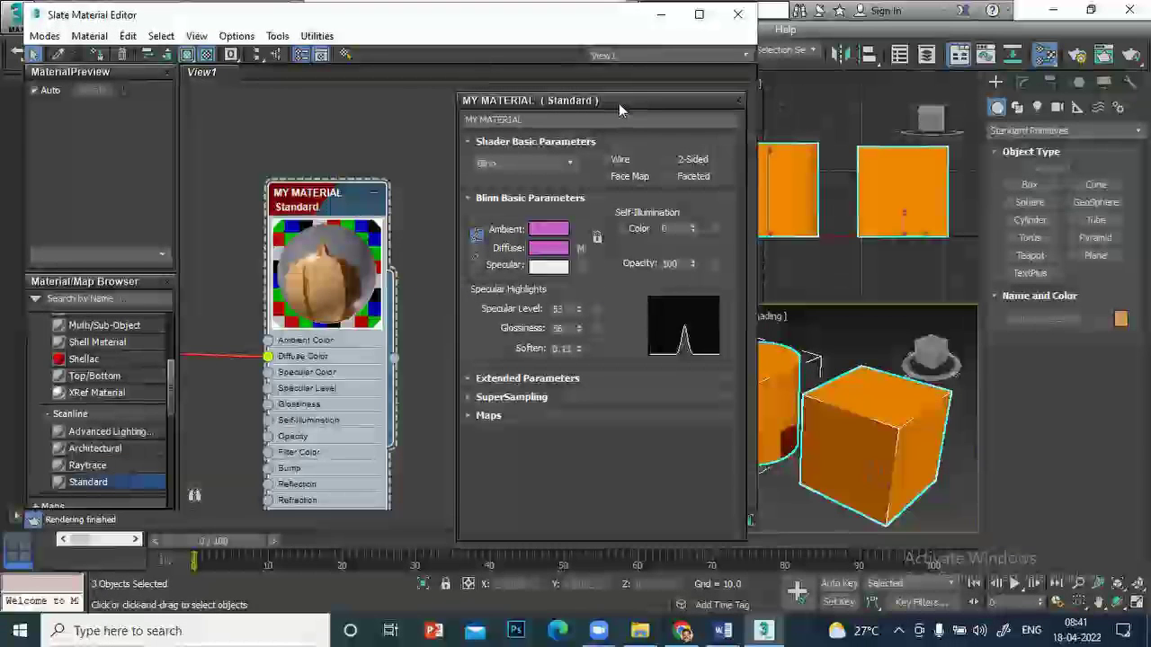
left_click_drag(619, 103, 530, 100)
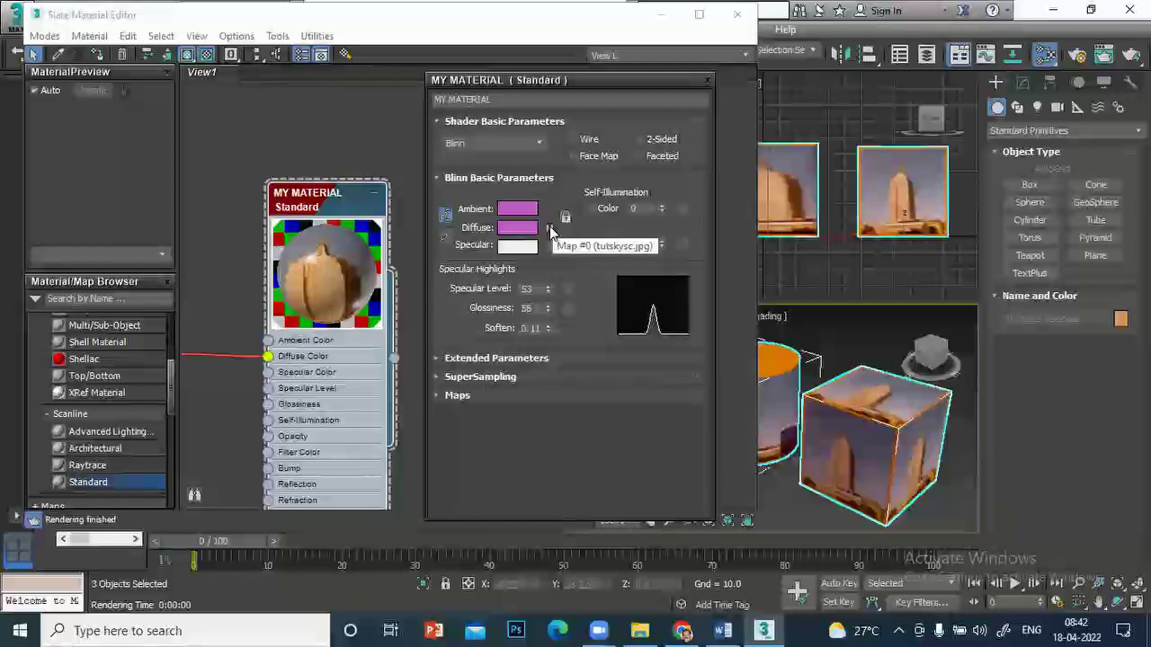
left_click(549, 228)
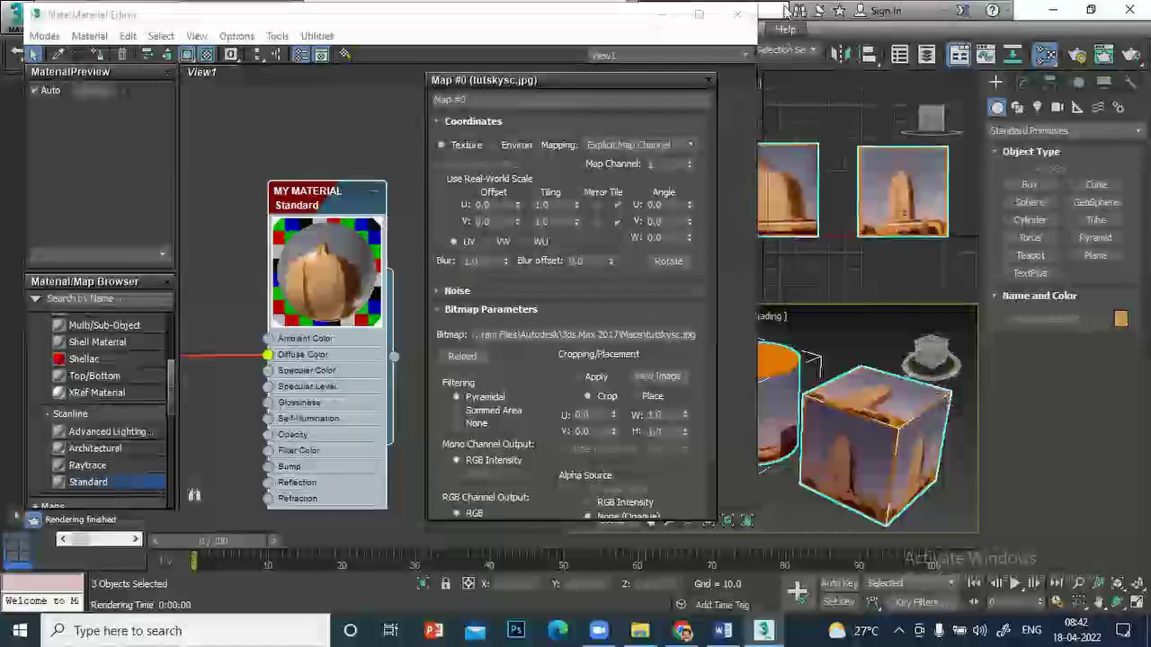
left_click(708, 81)
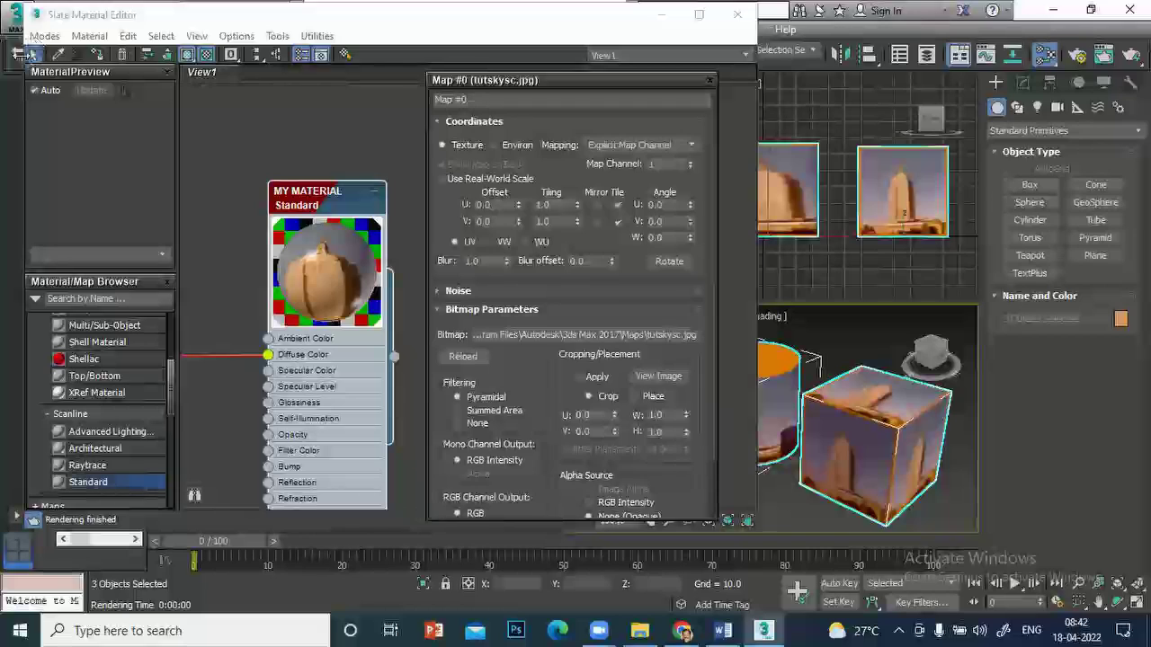
key("Delete")
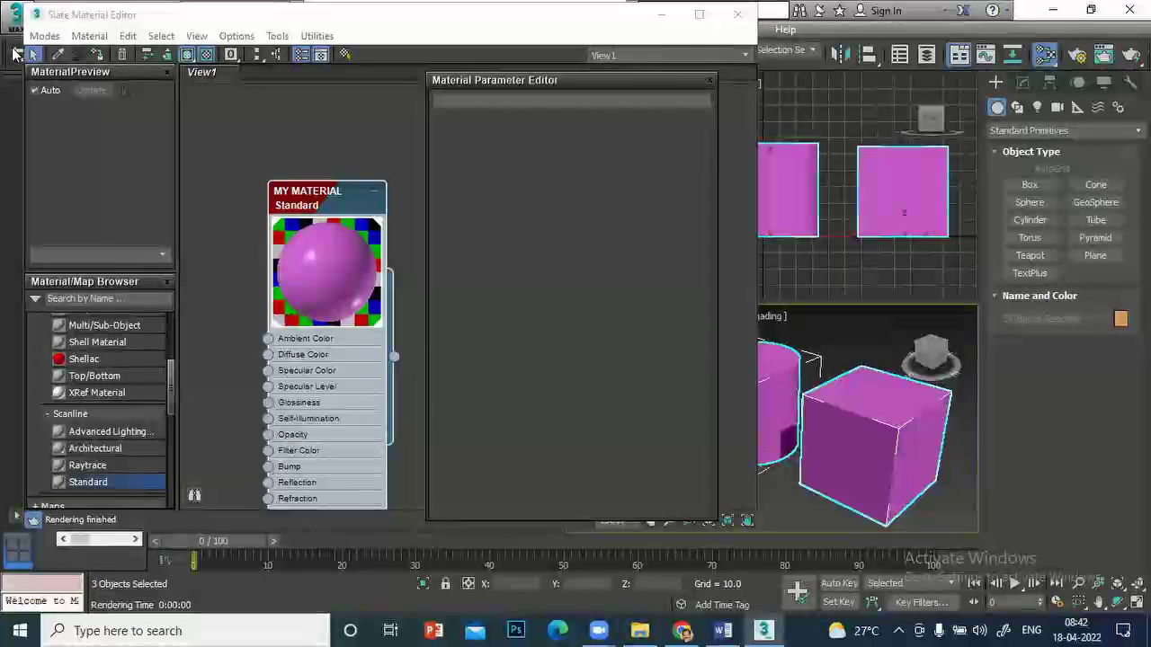
Add a new Bitmap node loaded with TUTSKYSC.JPG beside MY MATERIAL in View1
double_click(298, 184)
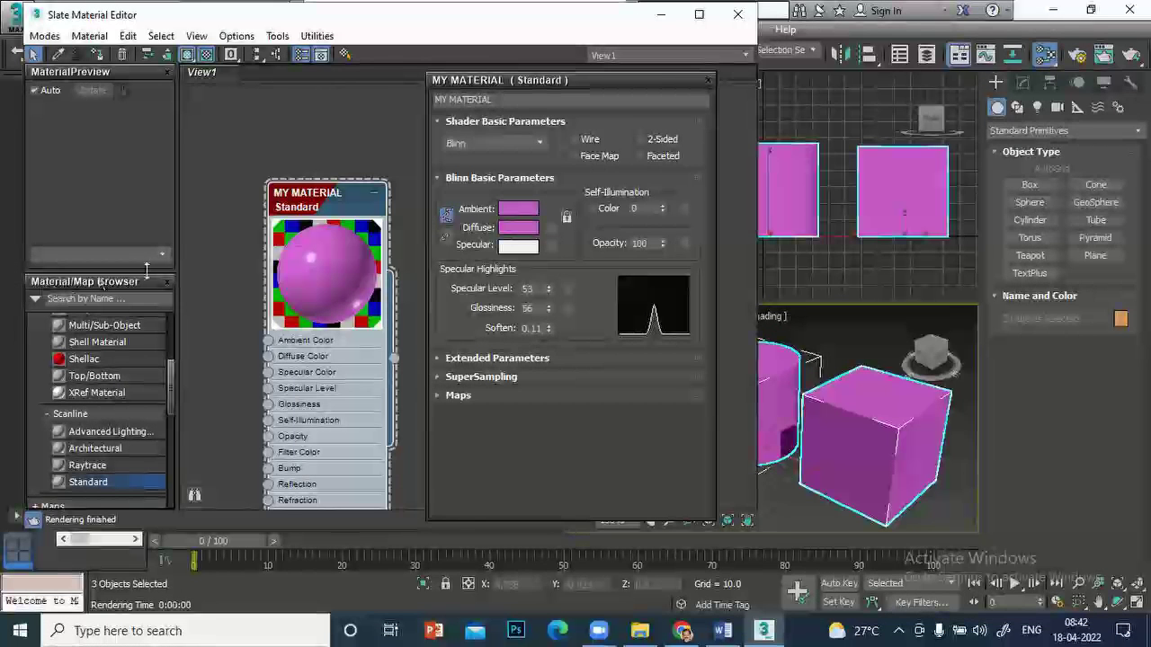
scroll(170, 382, "down", 5)
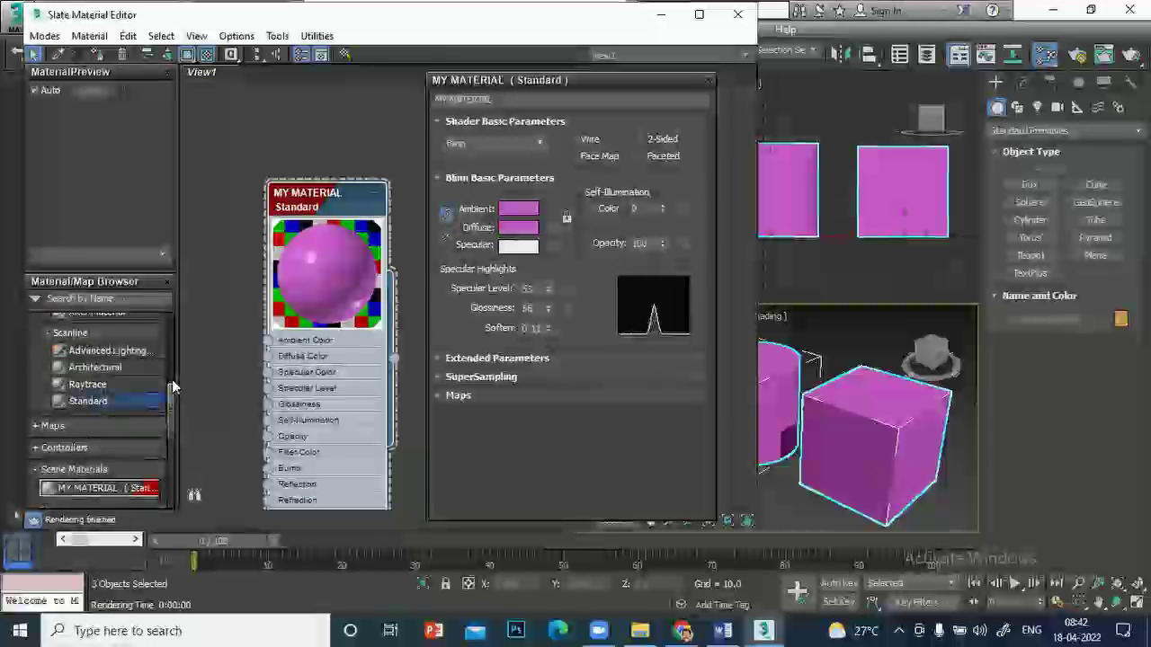
left_click(36, 344)
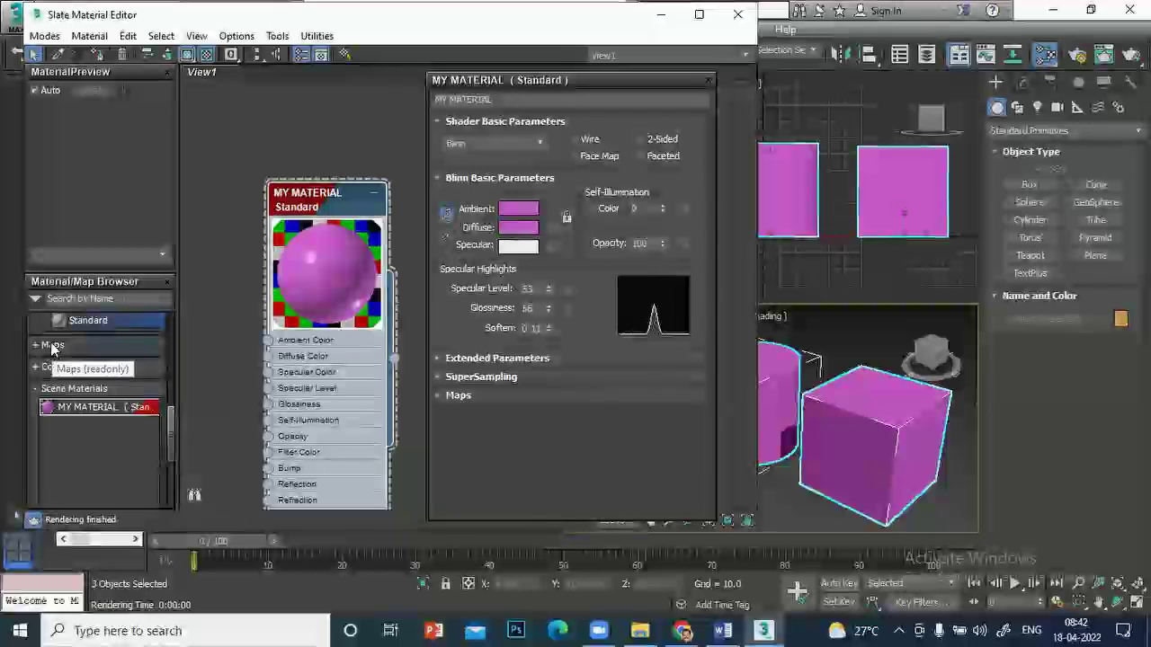
left_click(83, 381)
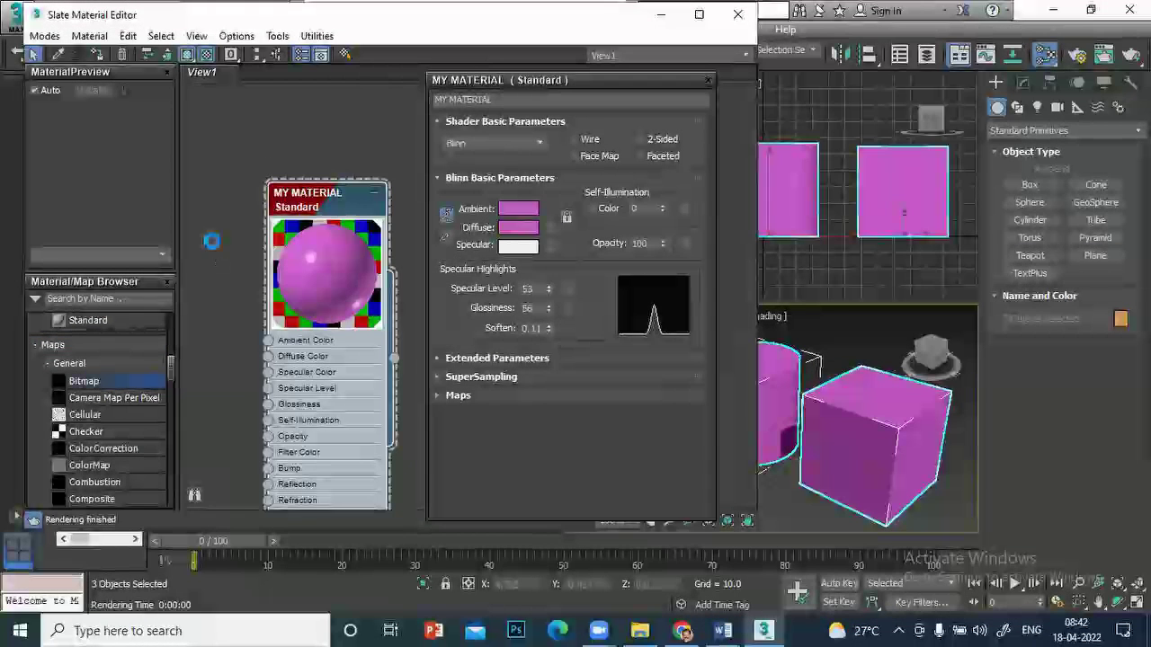
left_click_drag(214, 250, 212, 241)
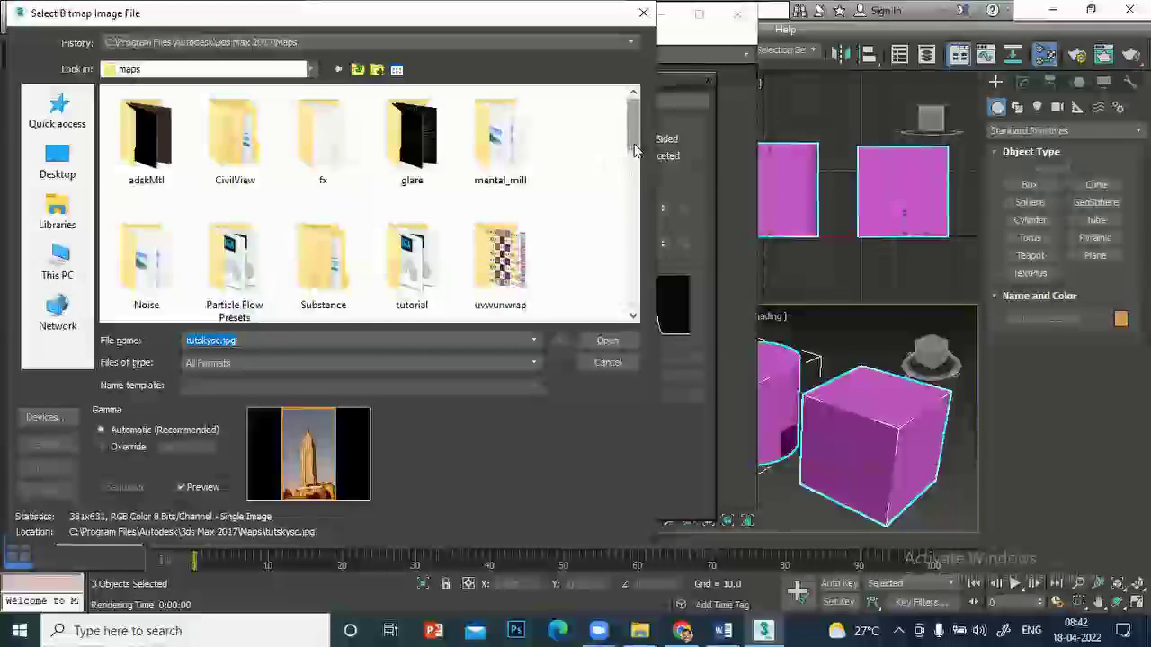
left_click_drag(634, 151, 633, 288)
left_click(500, 269)
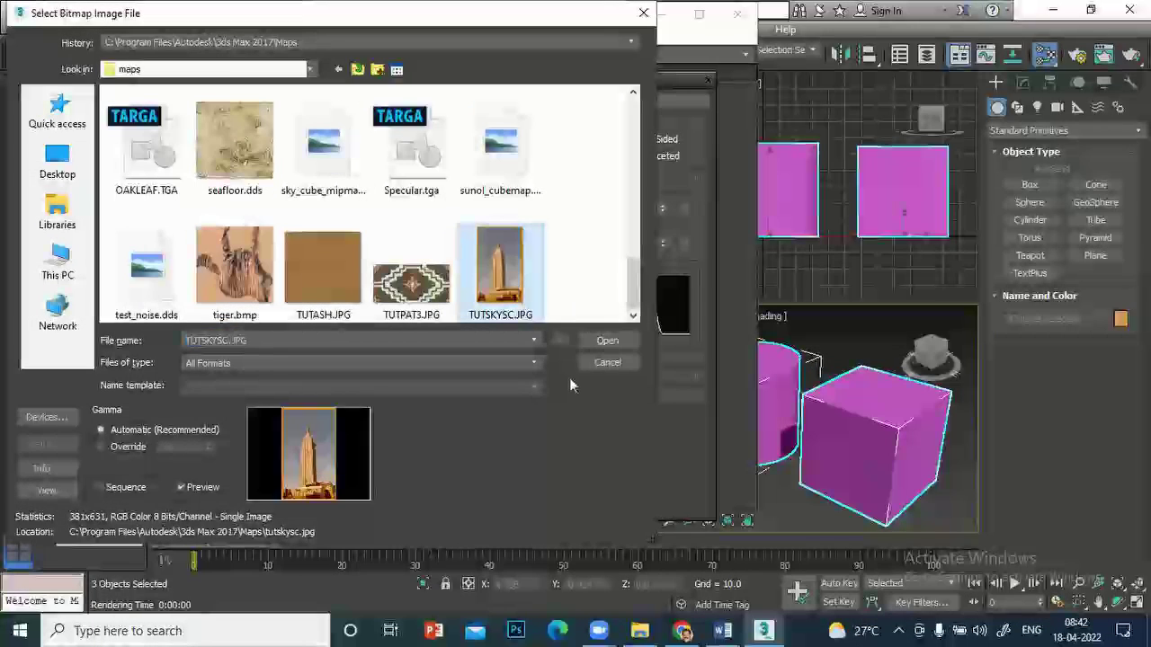
left_click(604, 340)
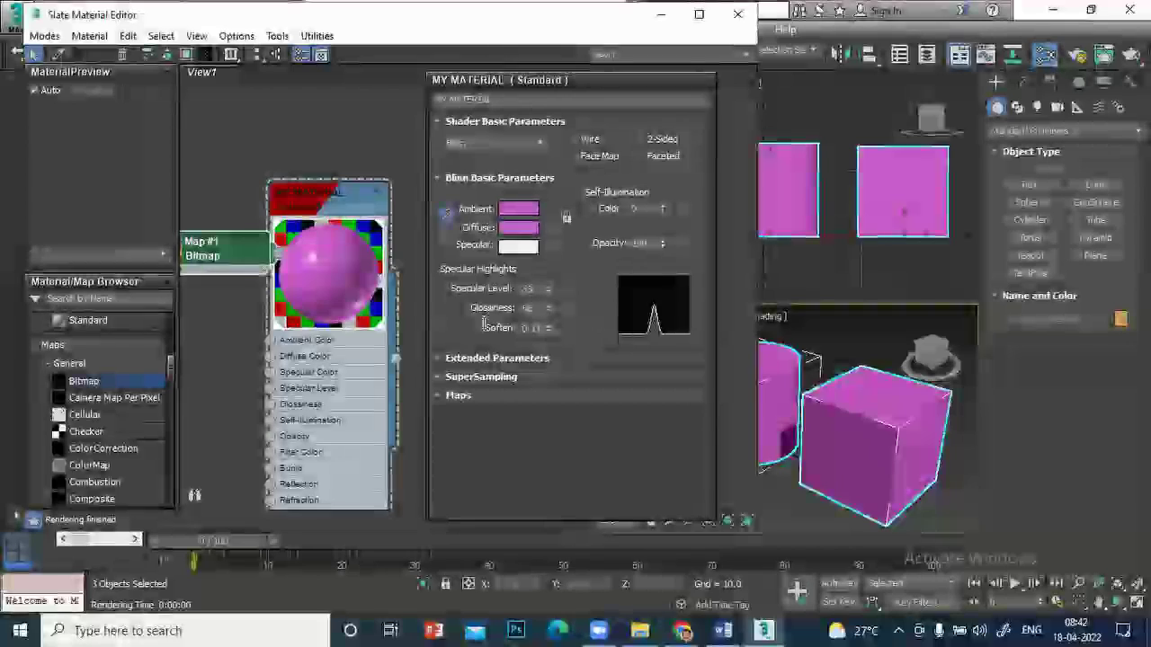
left_click_drag(229, 248, 196, 263)
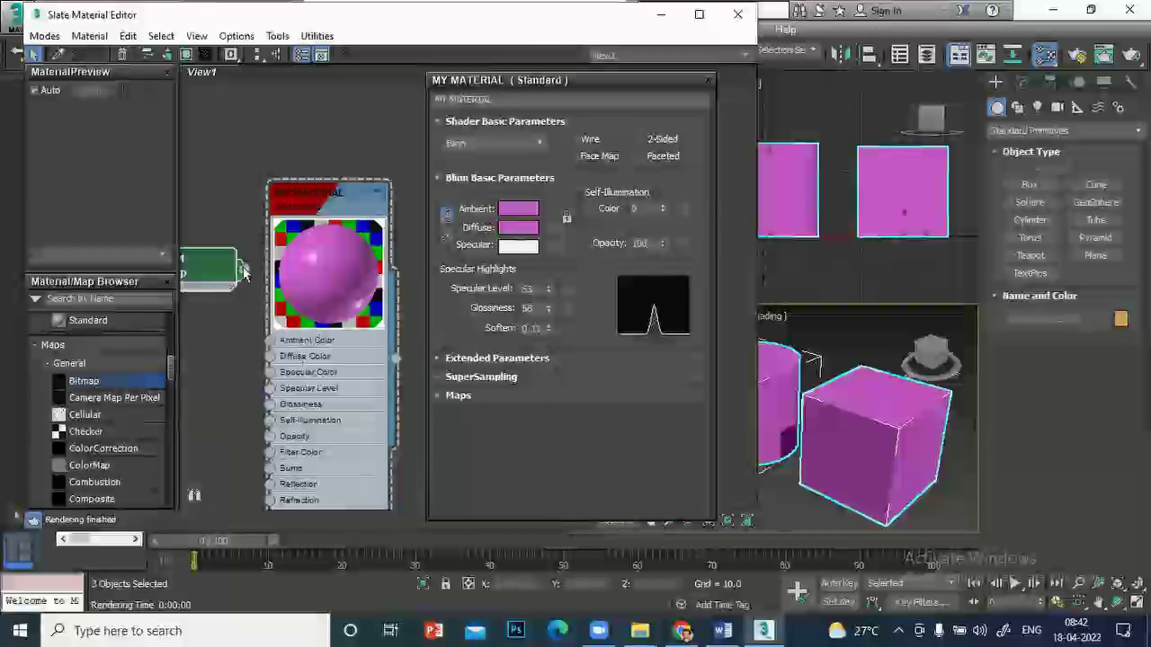
Wire the Map #1 bitmap output into MY MATERIAL's Diffuse Color input
left_click_drag(252, 344, 269, 356)
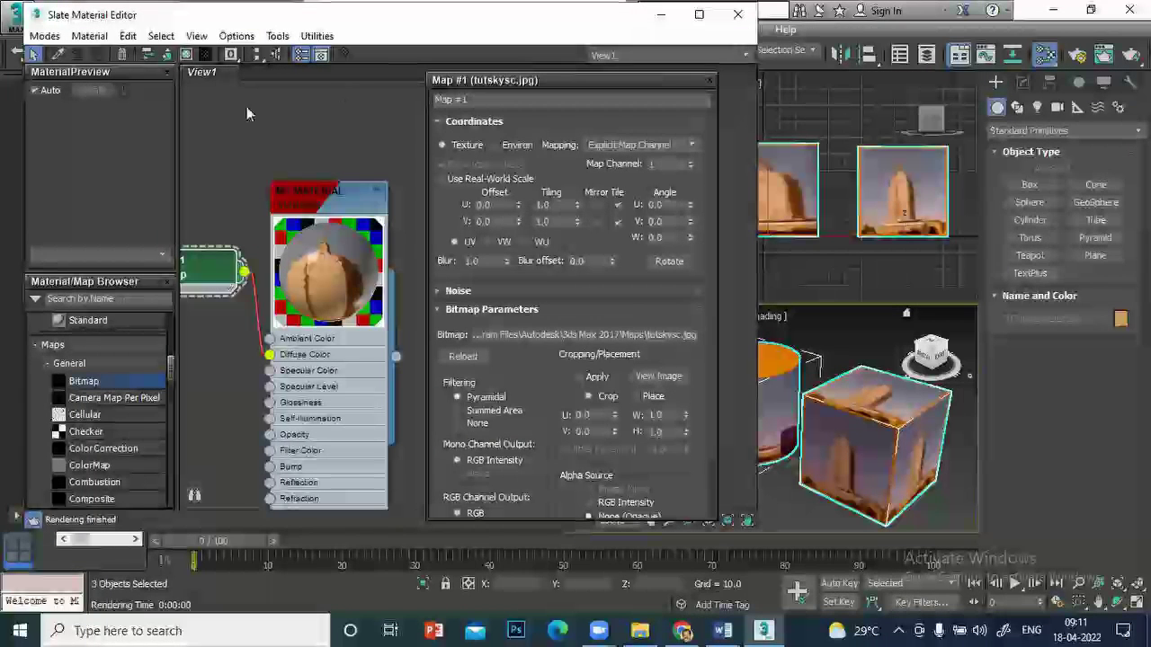
left_click_drag(409, 14, 361, 28)
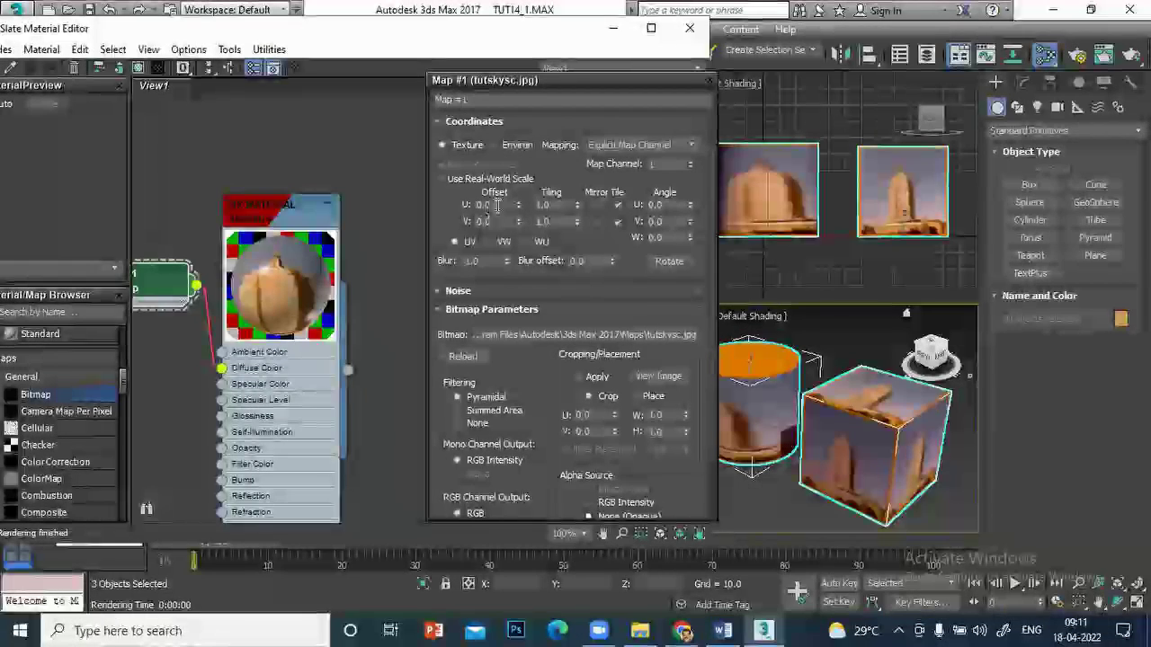
left_click(497, 205)
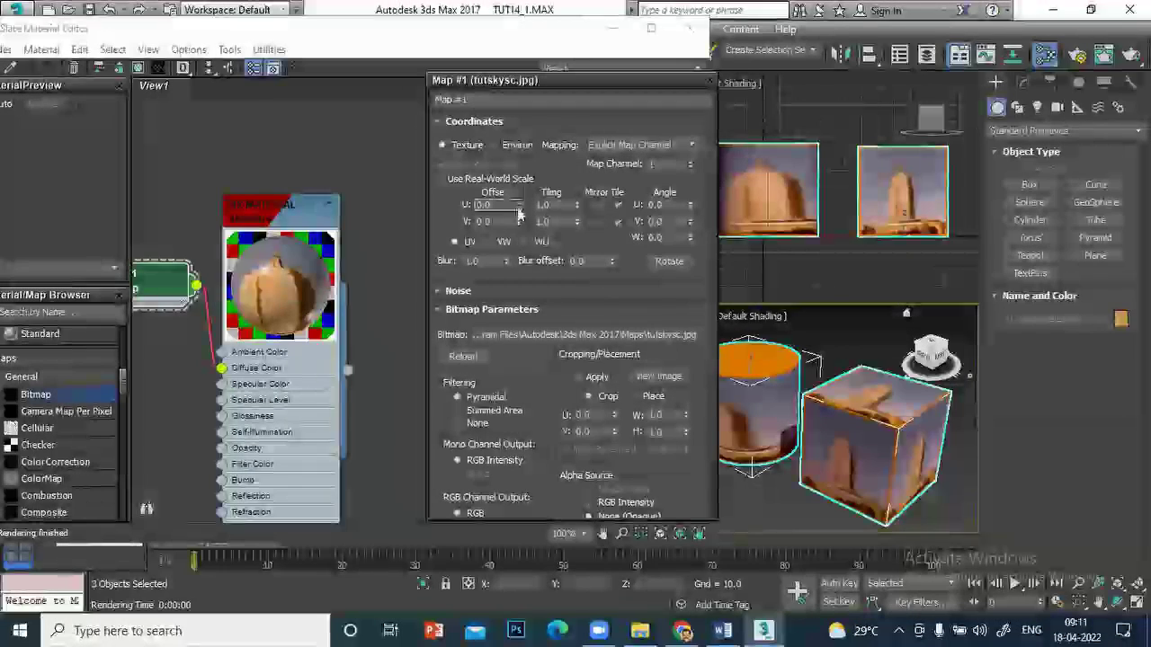
left_click_drag(518, 211, 515, 208)
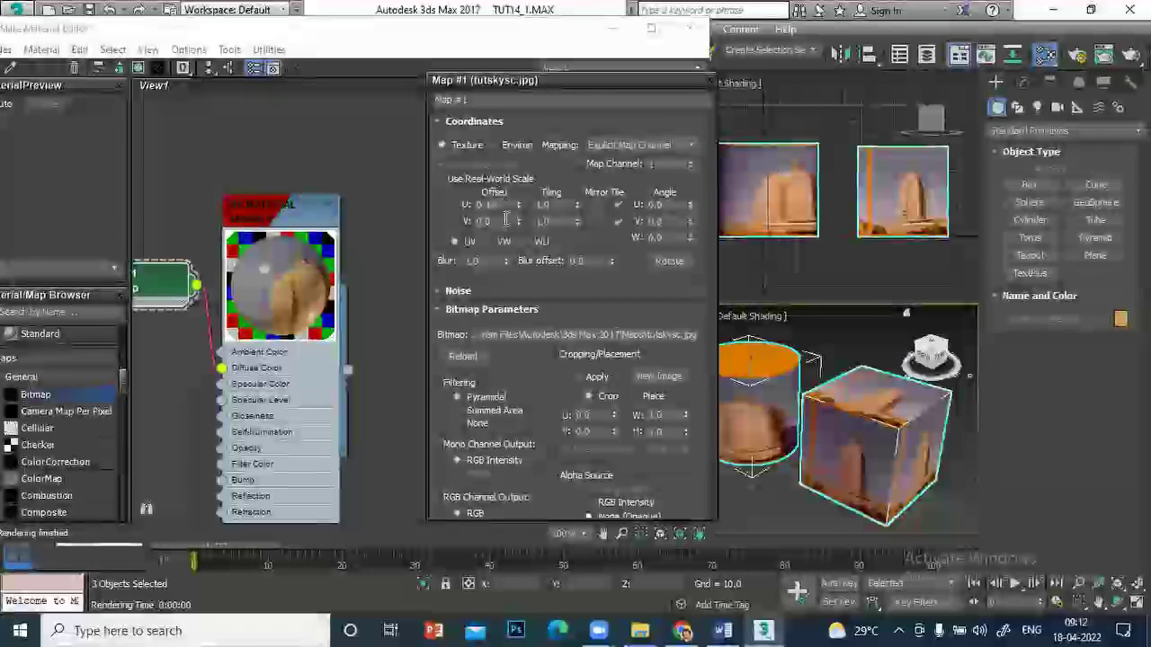
double_click(478, 206)
type("0")
key("Return")
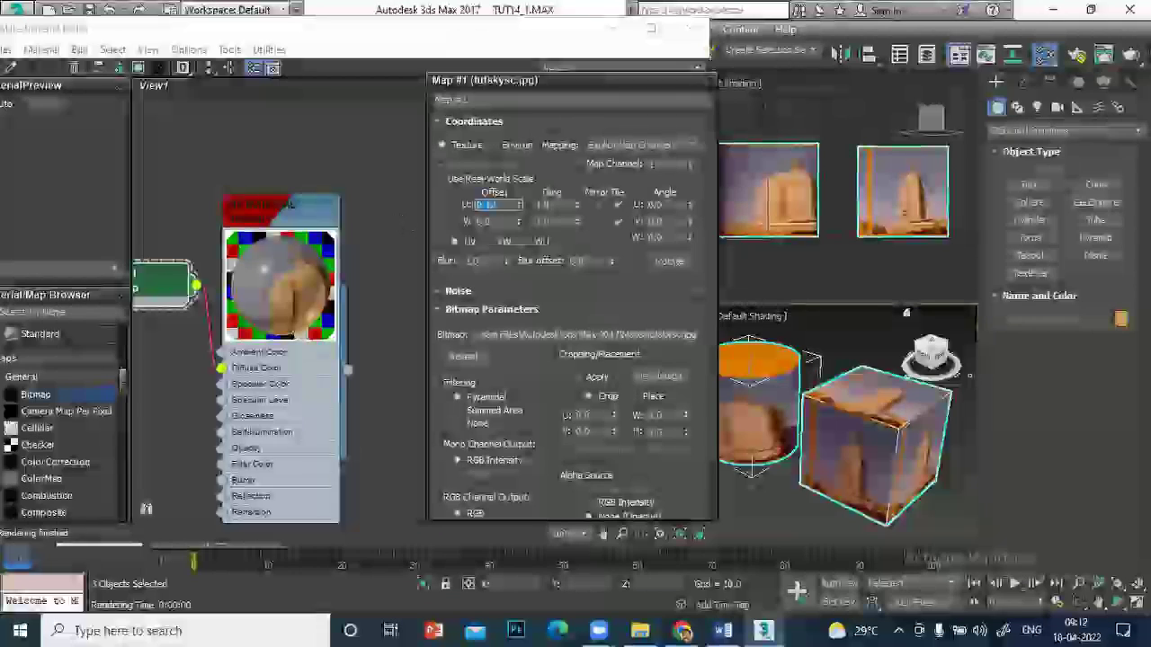
left_click_drag(518, 223, 518, 221)
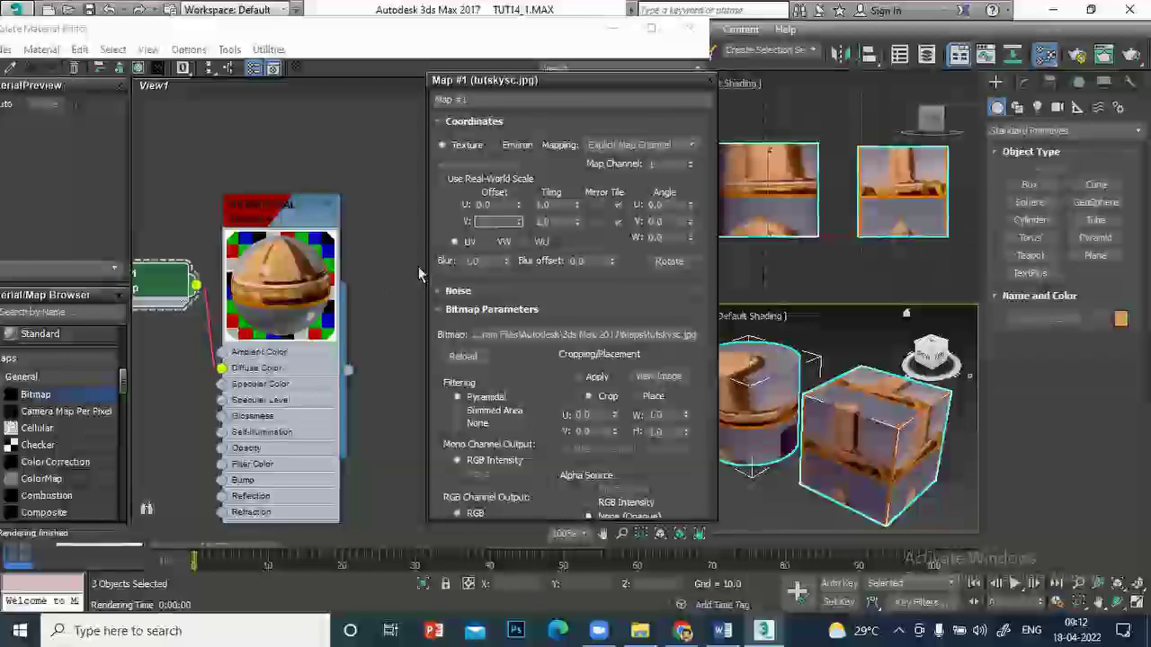
key("Return")
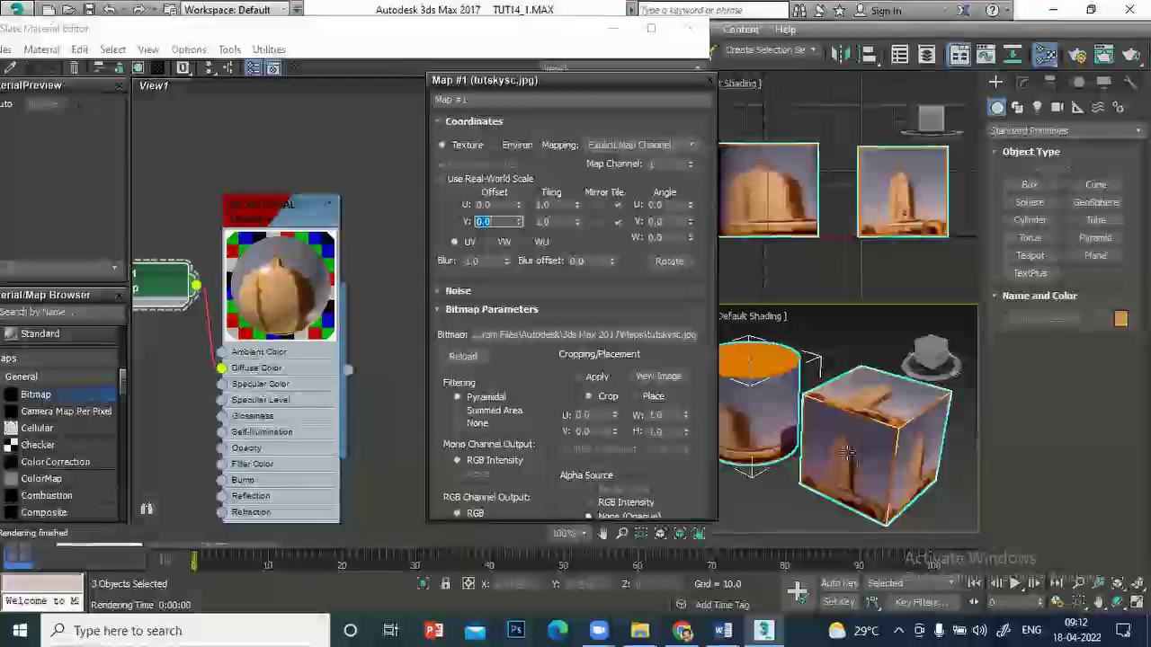
Try U and V tiling of 2.0, return both to 1.0, and mirror the map horizontally
double_click(545, 205)
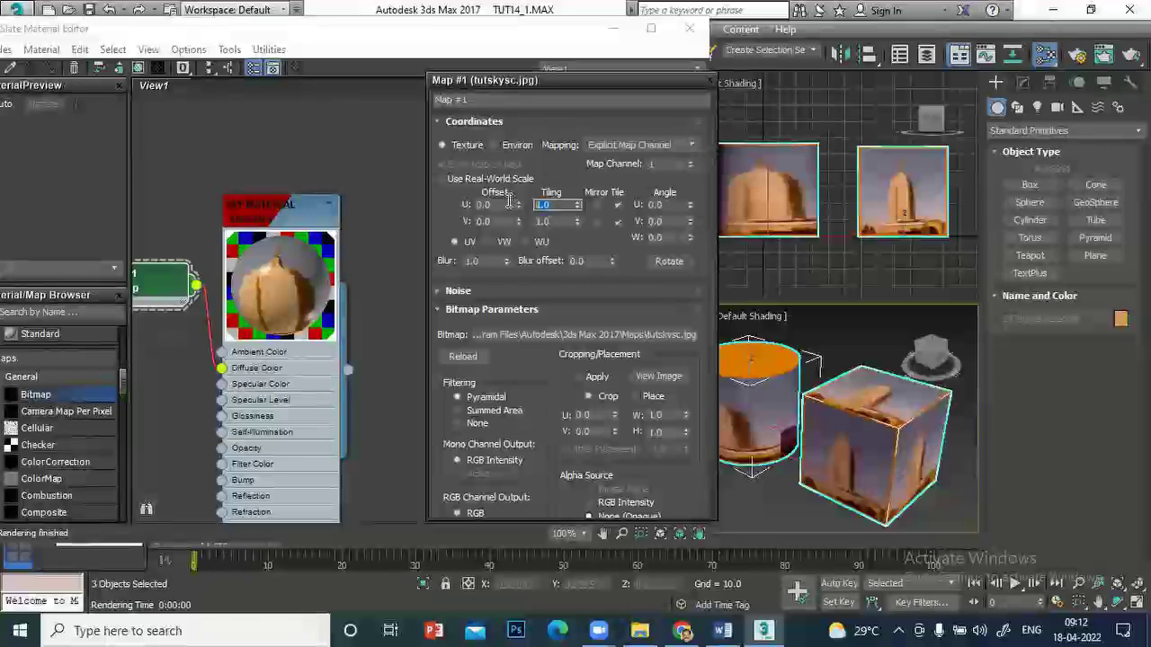
type("2")
key("Return")
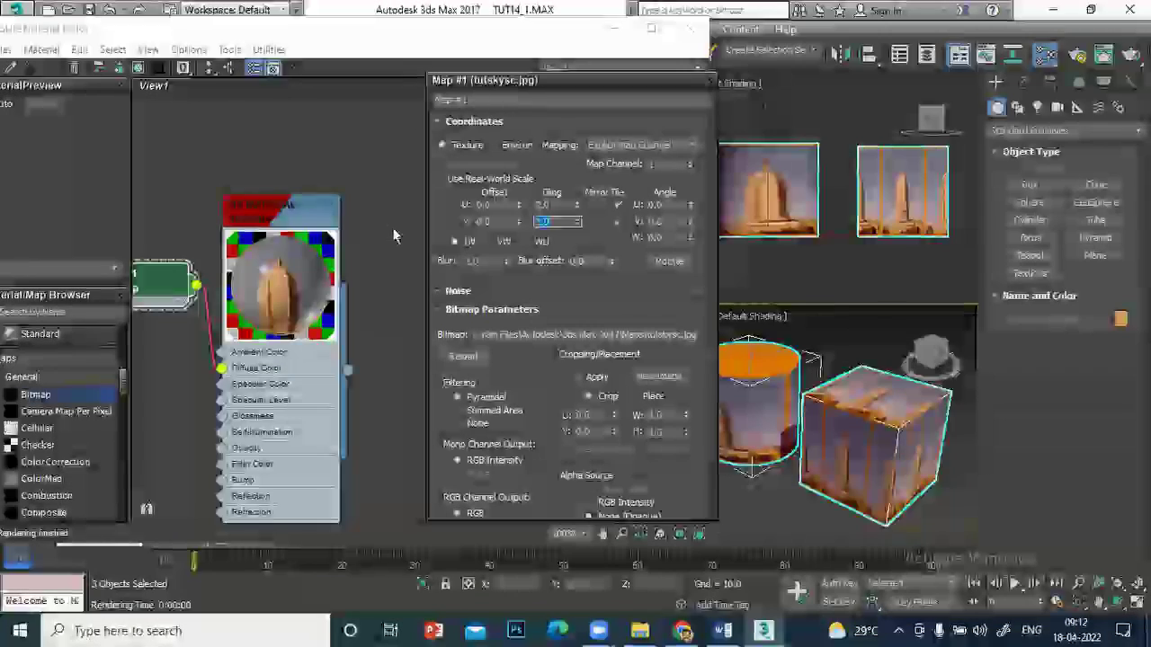
type("2")
key("Return")
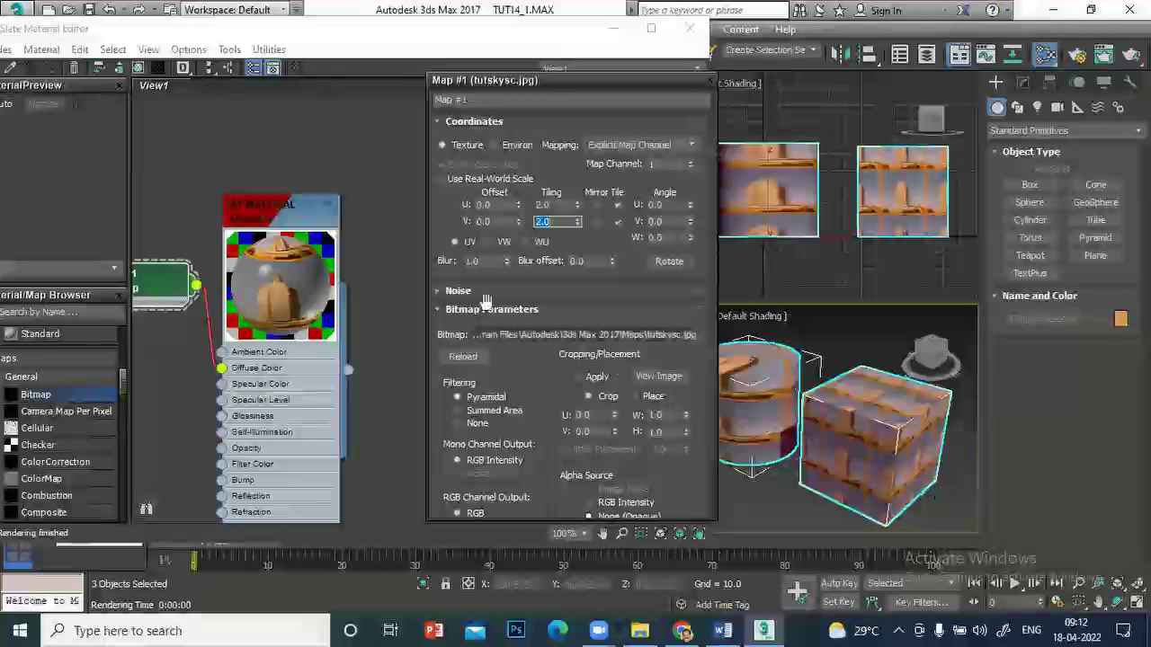
key("Return")
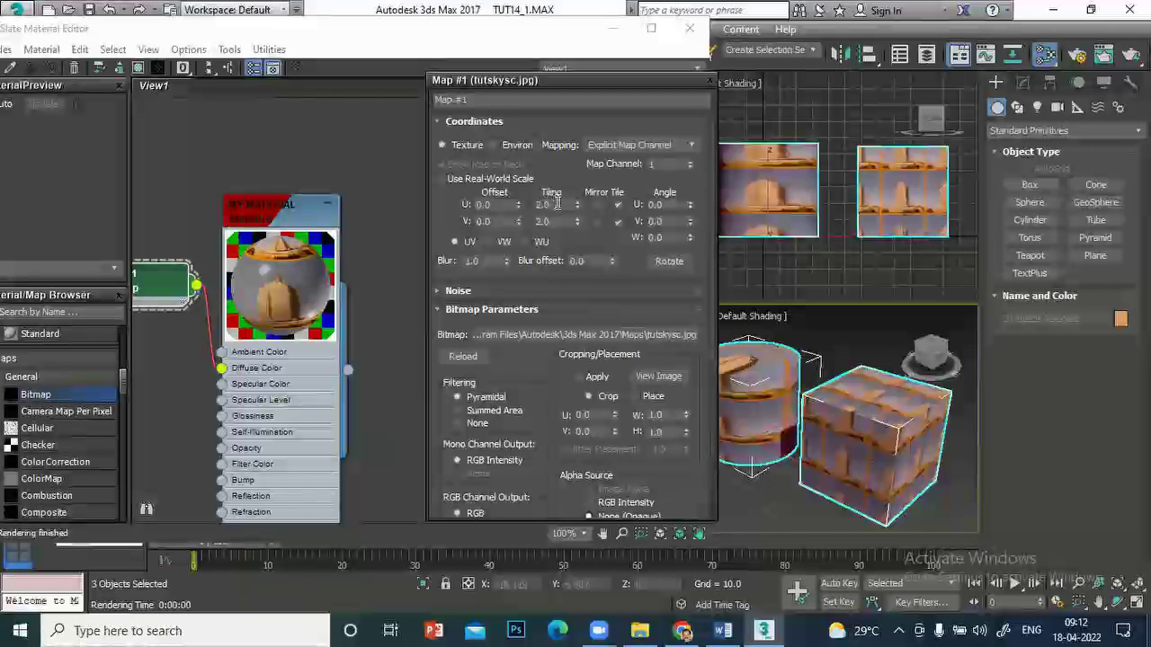
type("1")
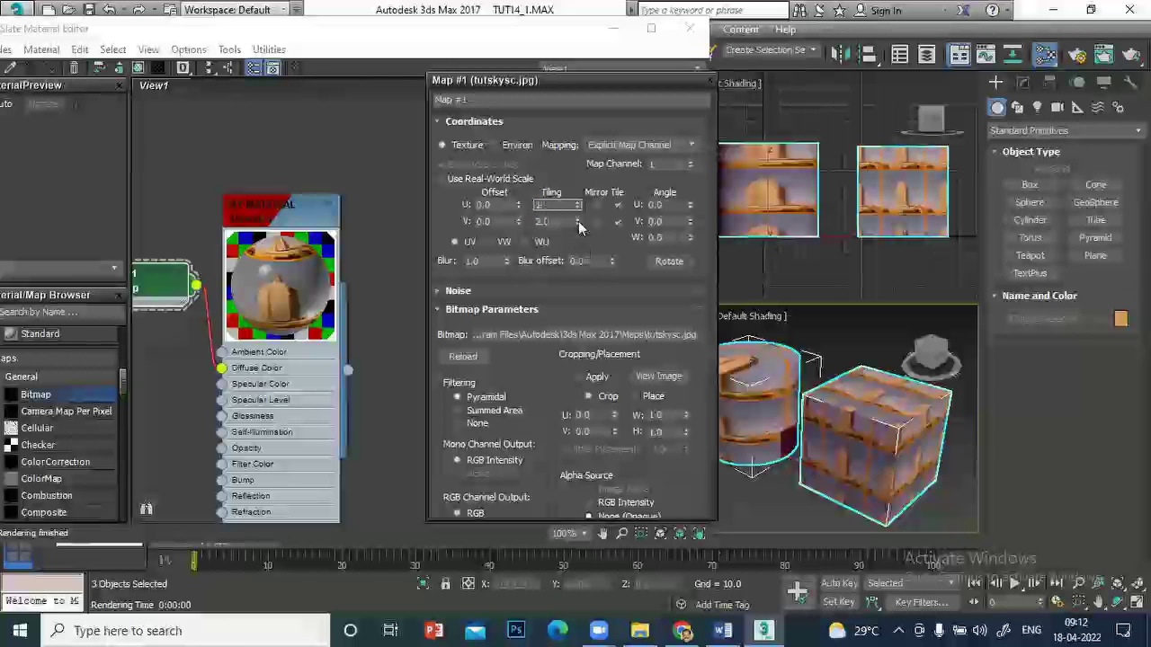
key("Tab")
type("1")
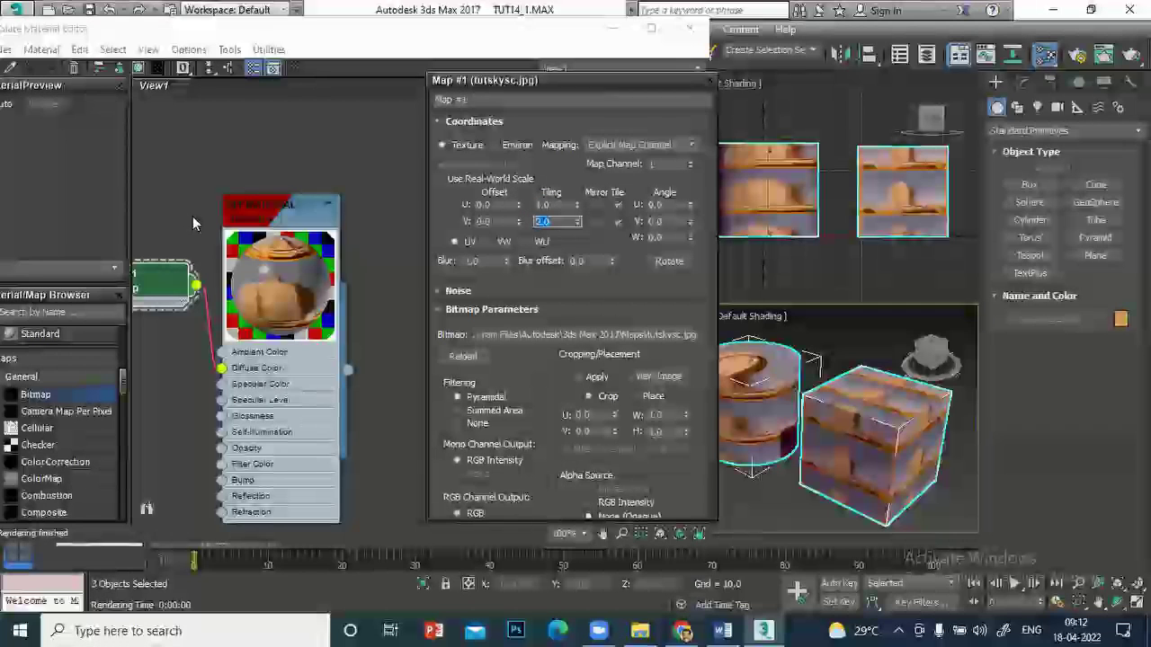
key("Return")
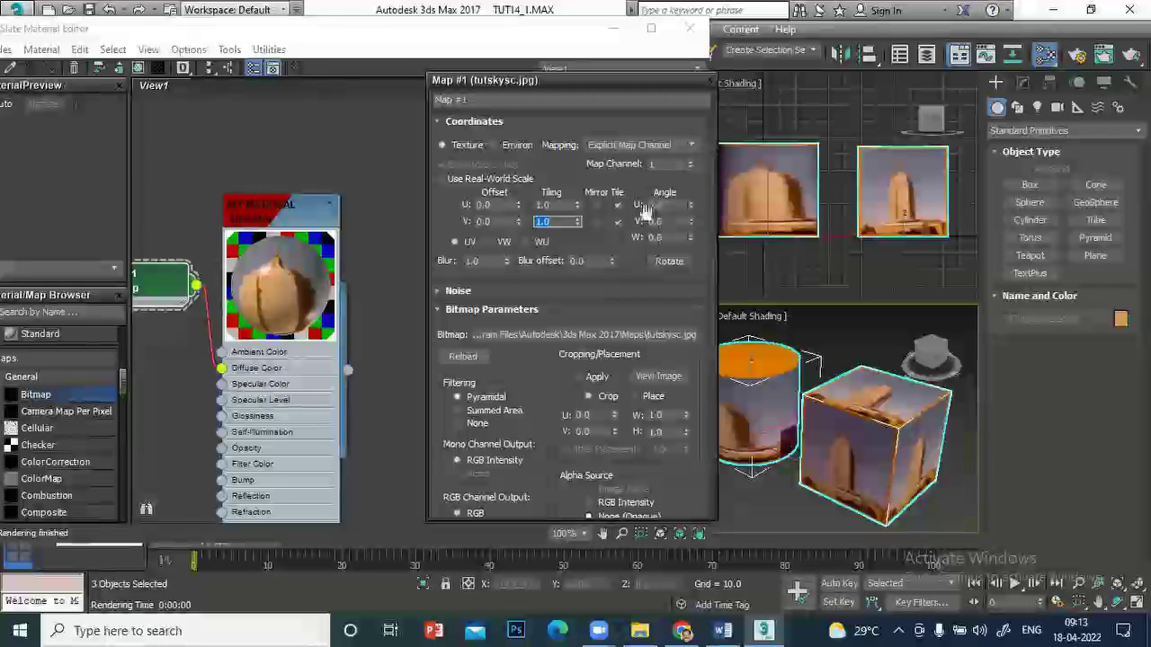
left_click(596, 206)
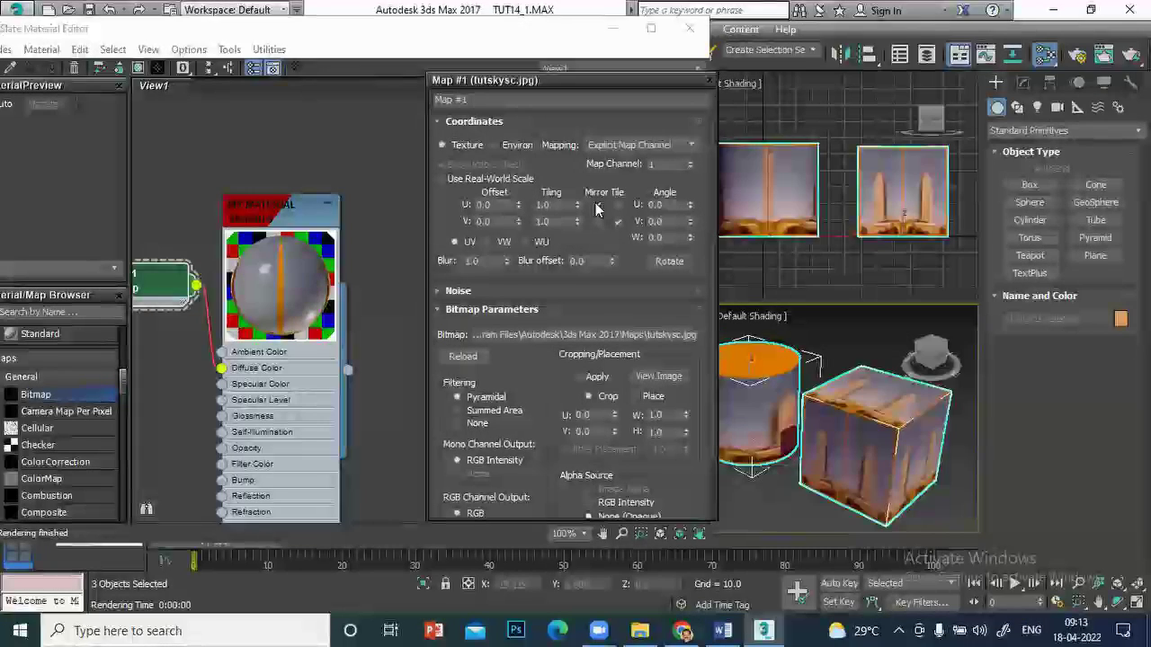
left_click(596, 207)
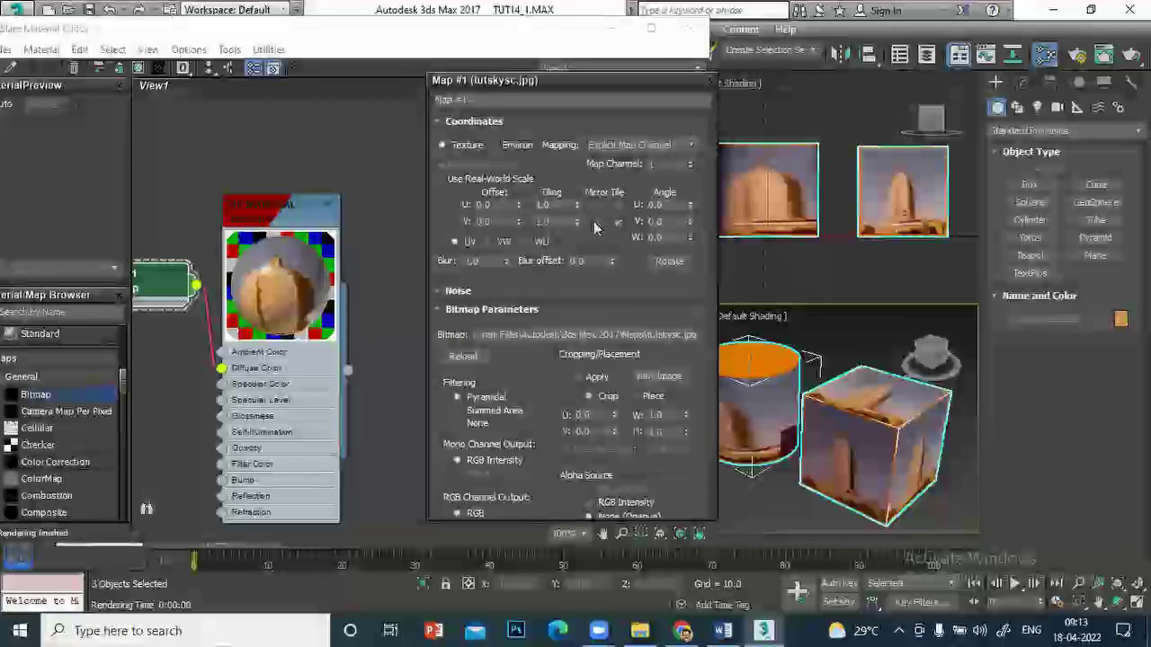
left_click(596, 223)
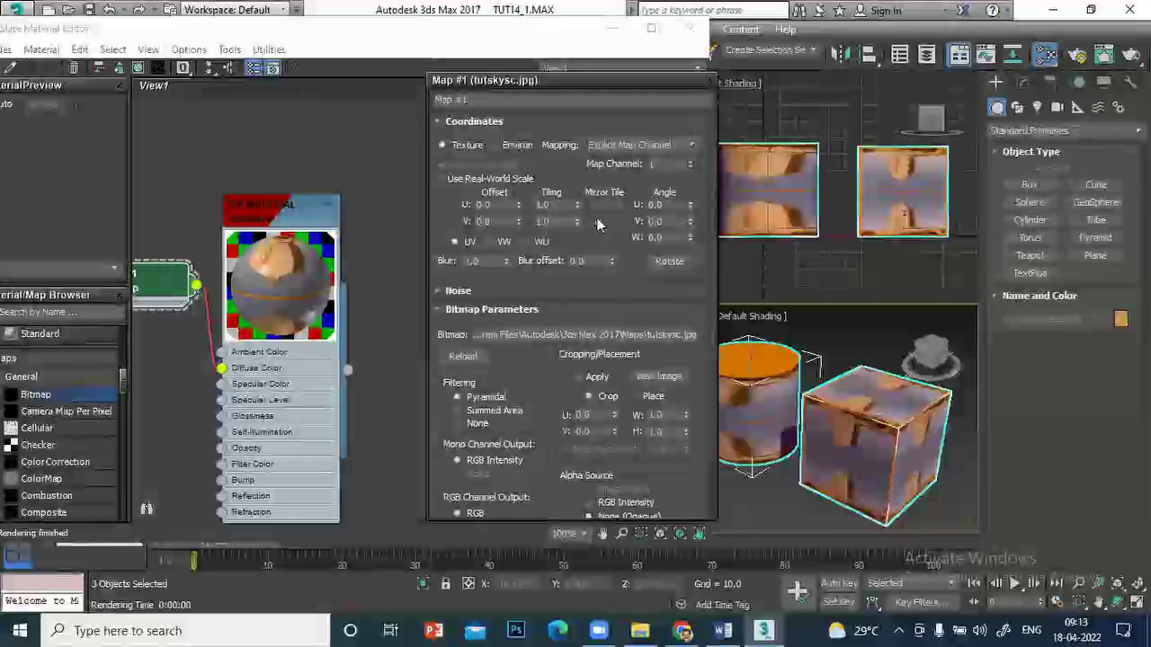
left_click(596, 223)
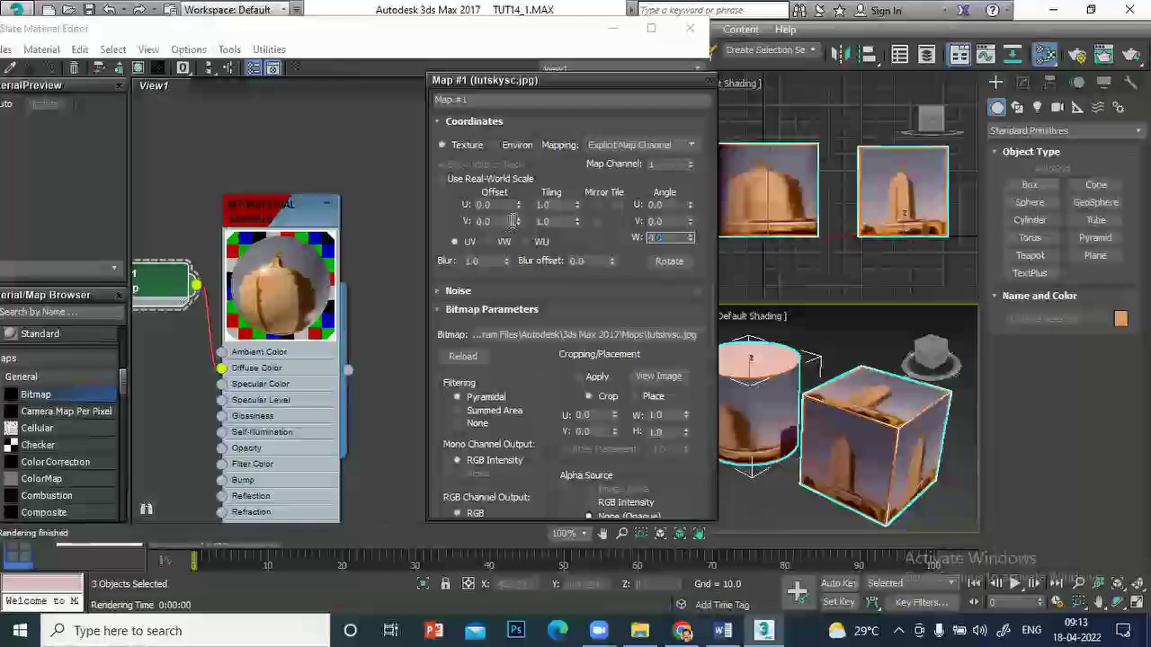
type("45")
key("Return")
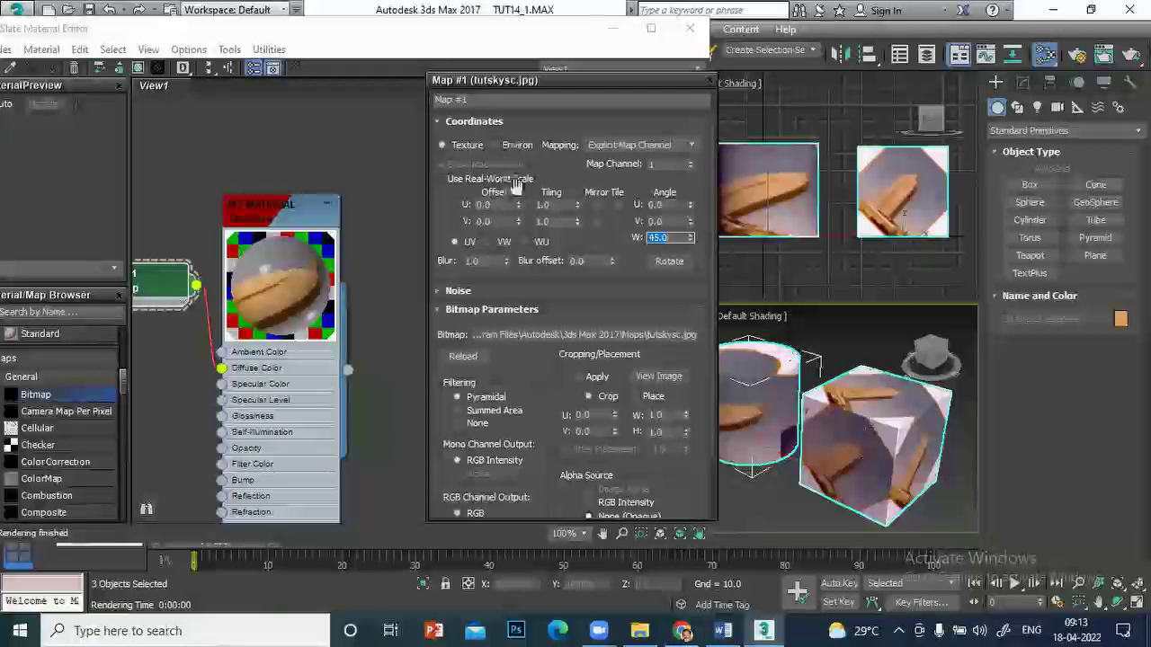
type("15")
key("Return")
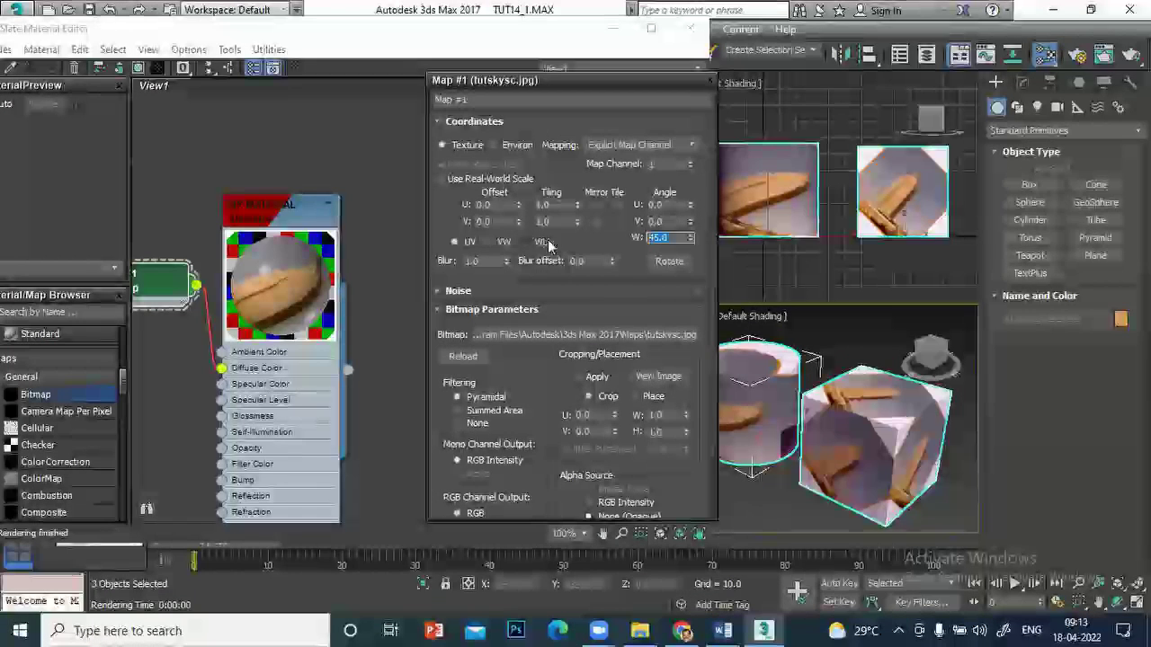
type("0")
key("Return")
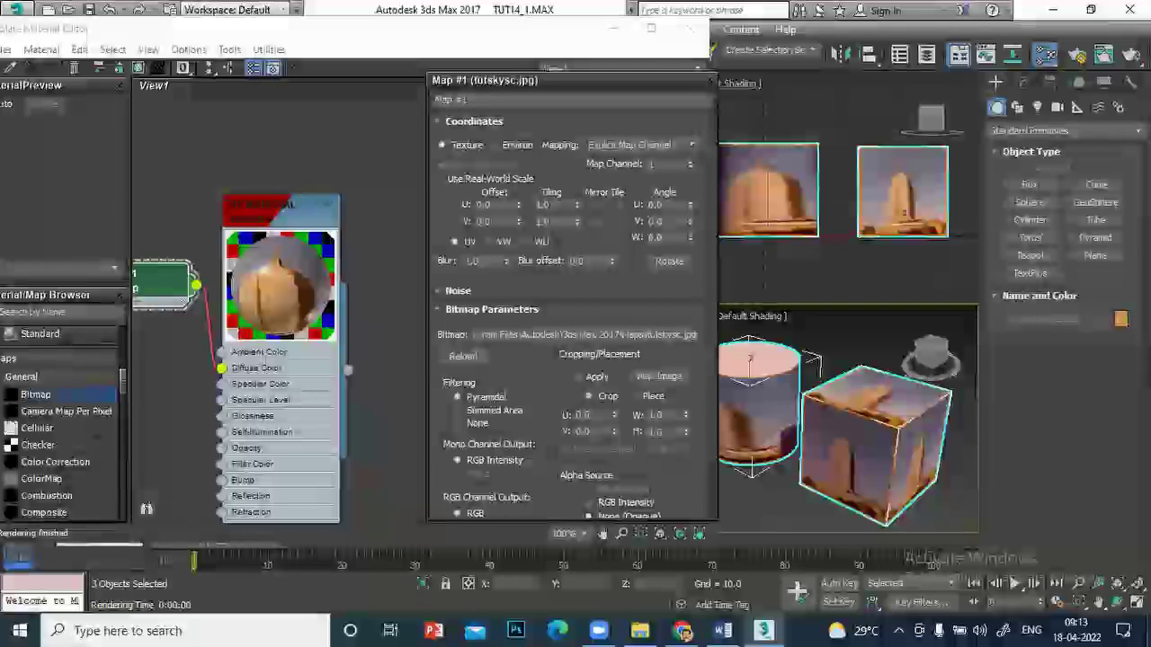
left_click_drag(503, 28, 377, 25)
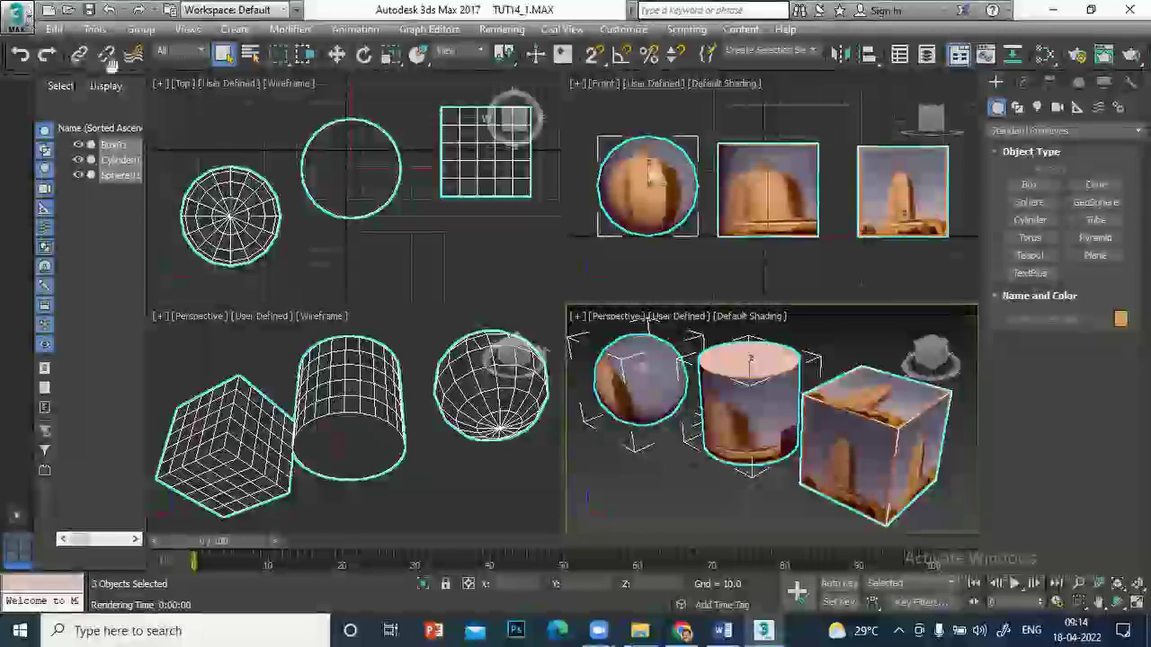
Open the object category list in the command panel
left_click(1039, 132)
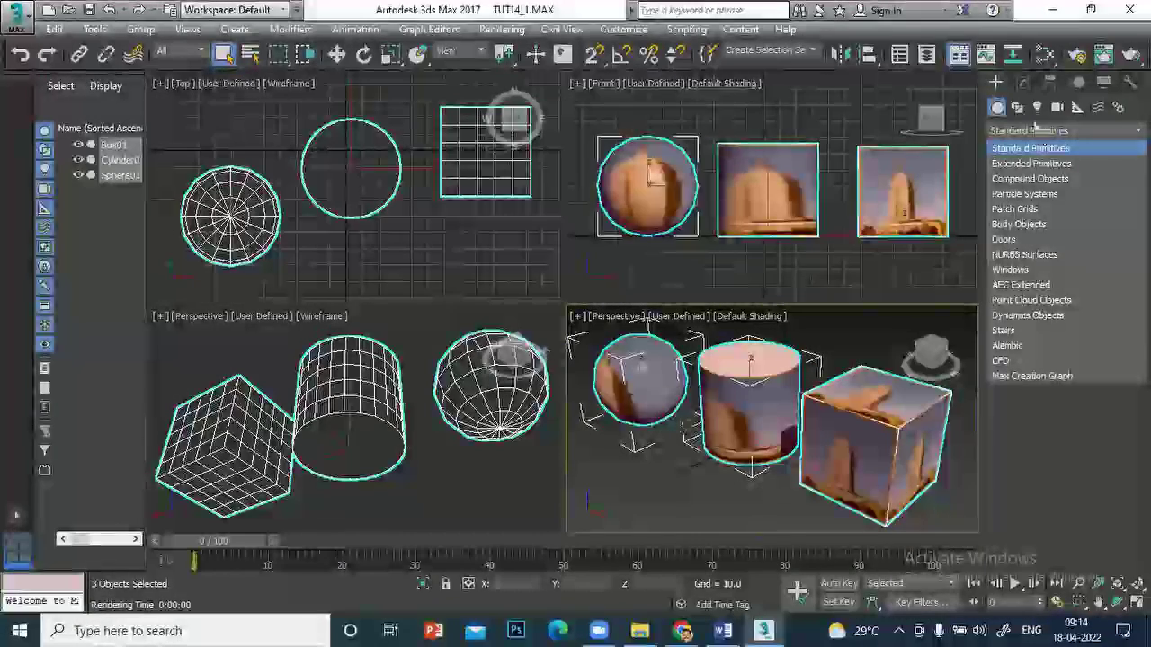
Apply one shared Planar UVW Map (length 96.337, width 212.883) to the box, cylinder and sphere
left_click(1023, 83)
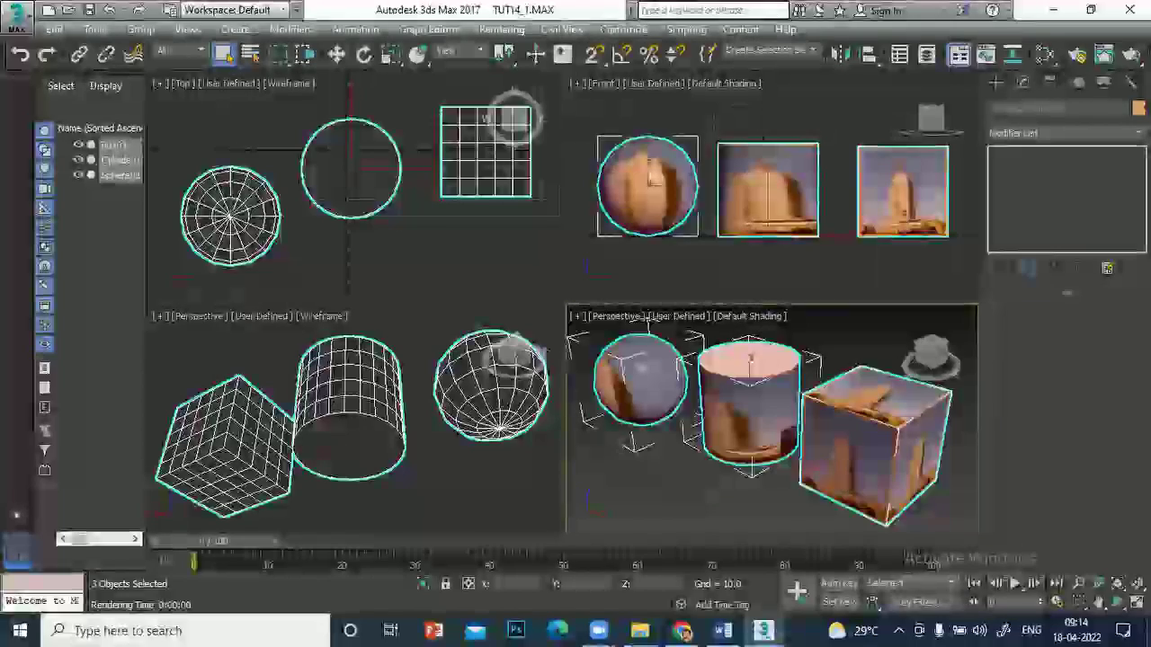
left_click(1066, 131)
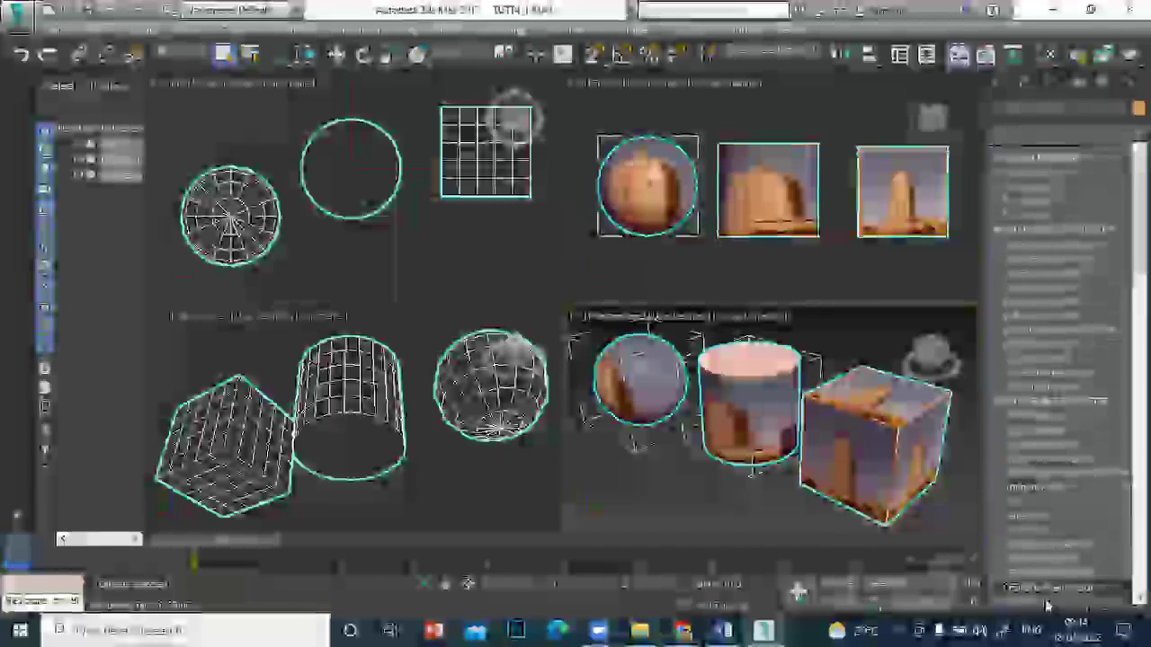
scroll(1085, 531, "down", 3)
scroll(1085, 531, "down", 3)
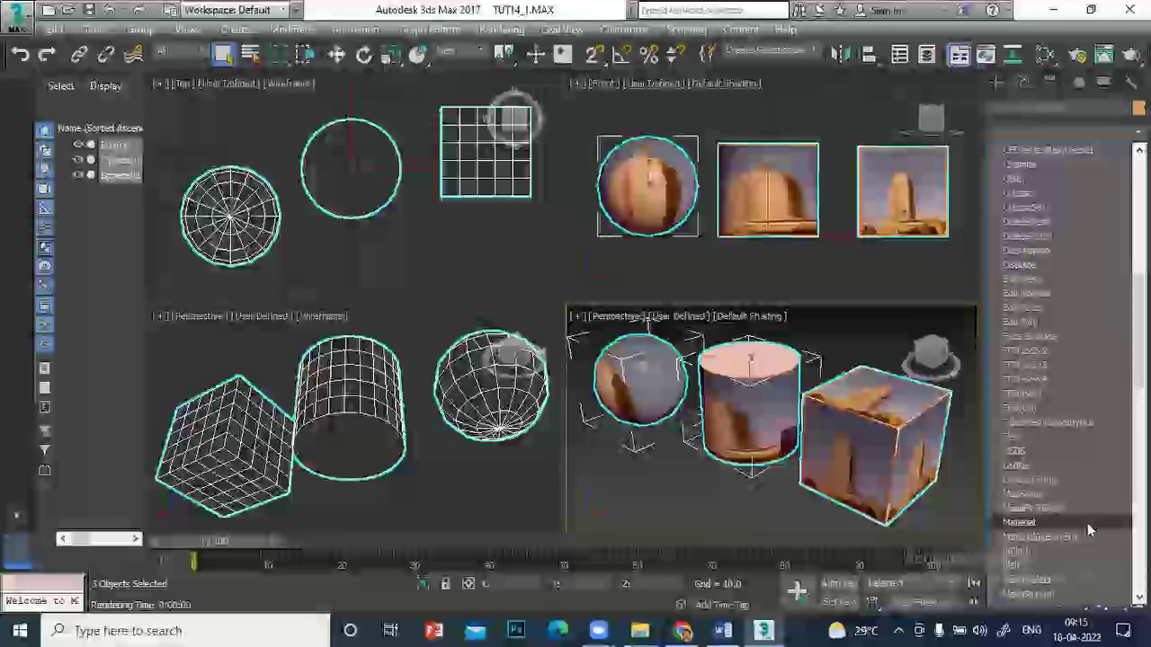
scroll(1090, 532, "down", 3)
scroll(1079, 532, "down", 3)
scroll(1071, 532, "down", 3)
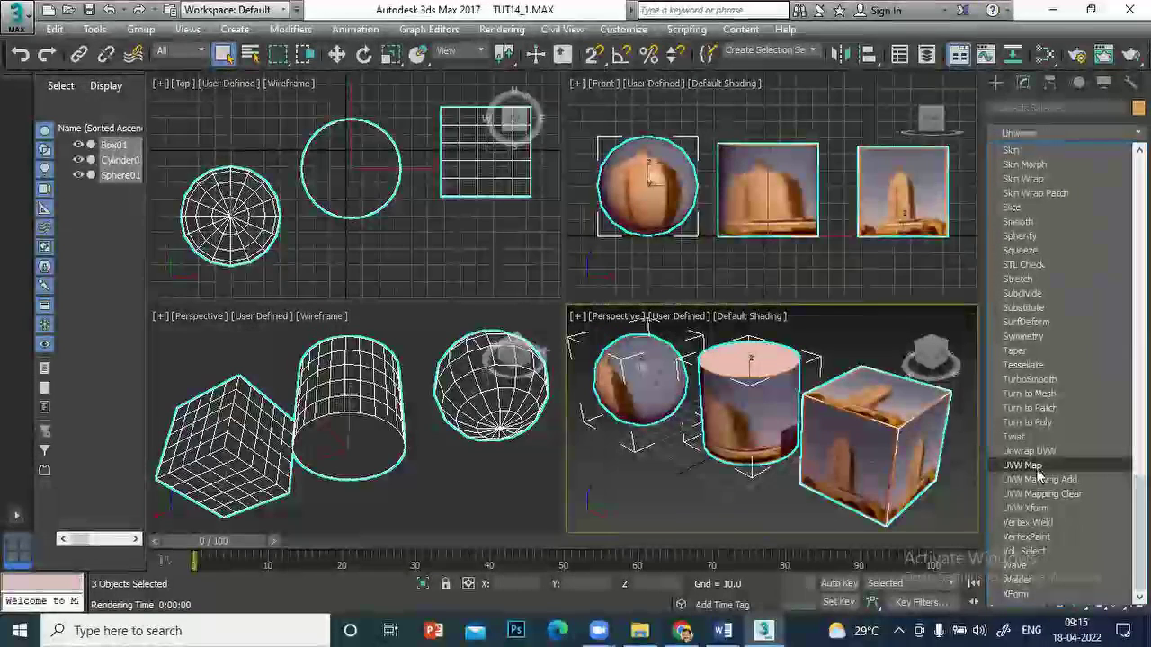
left_click(1033, 465)
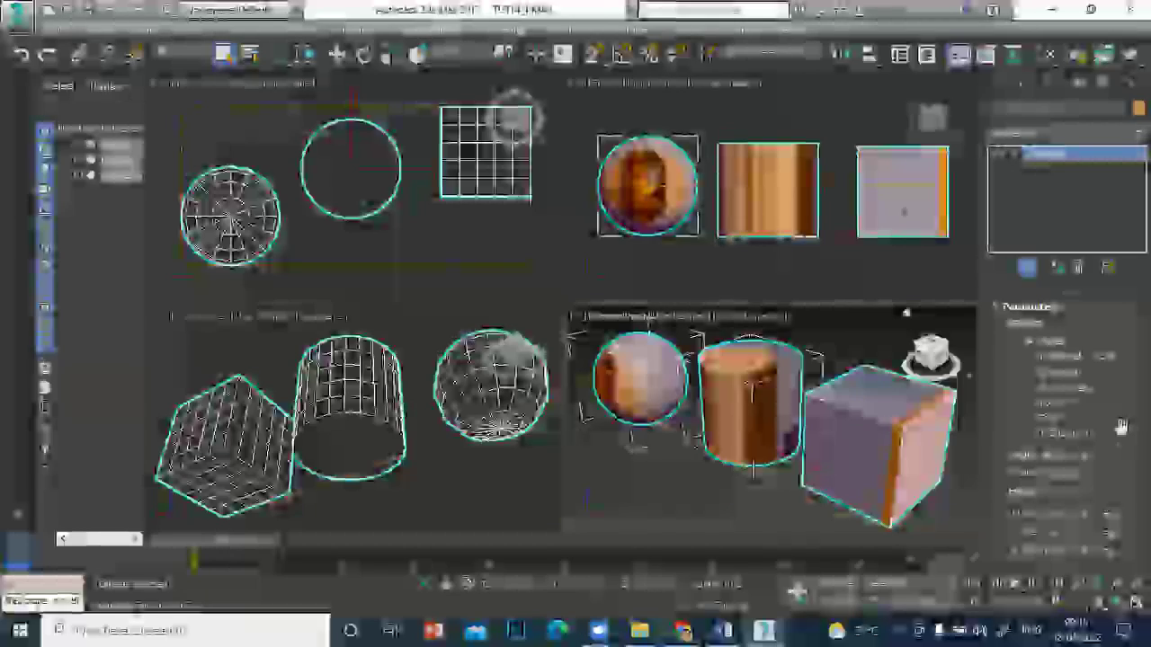
scroll(1119, 393, "down", 1)
scroll(1120, 392, "down", 1)
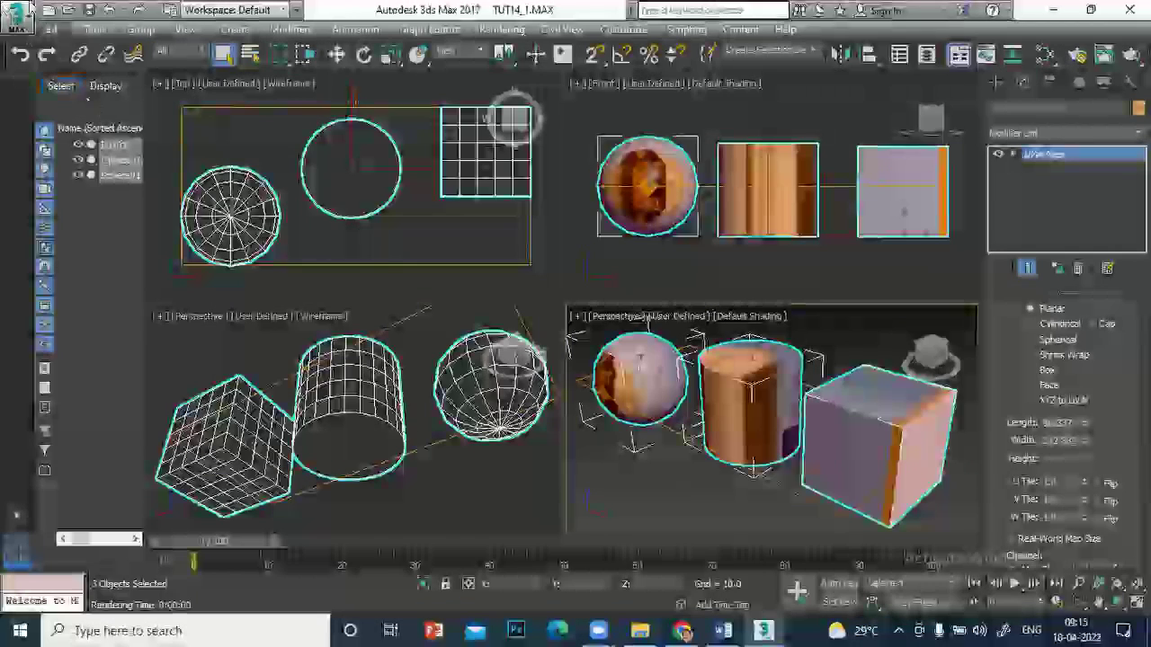
Undo the shared UVW Map modifier, keeping the upright building texture
left_click(20, 54)
left_click(18, 52)
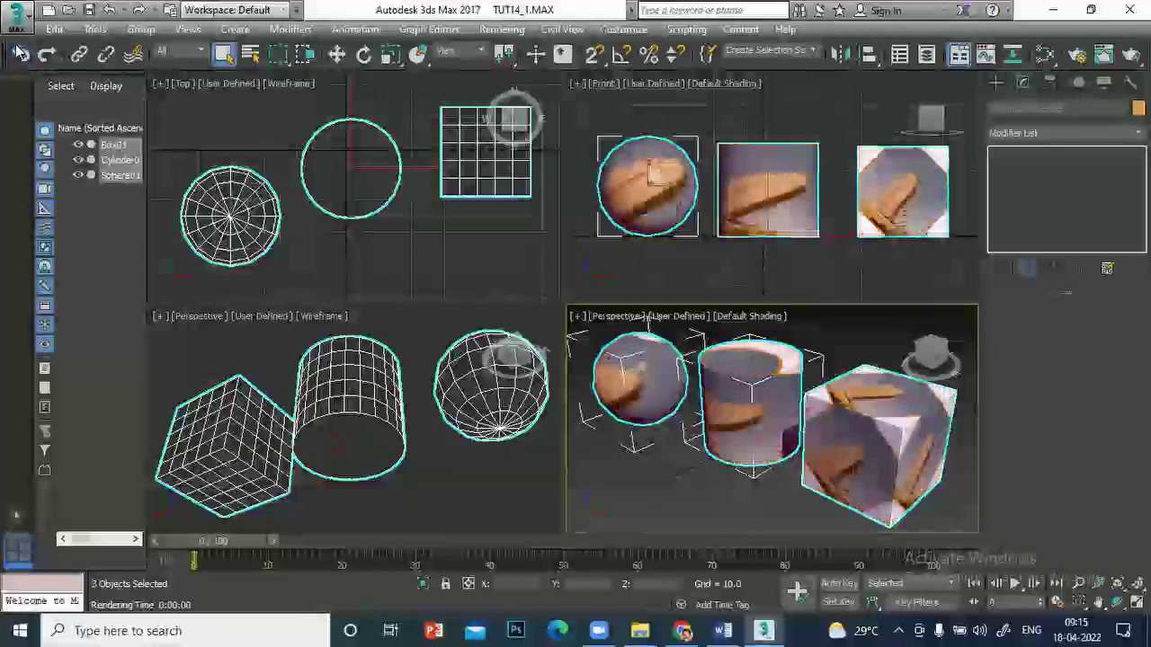
left_click(48, 55)
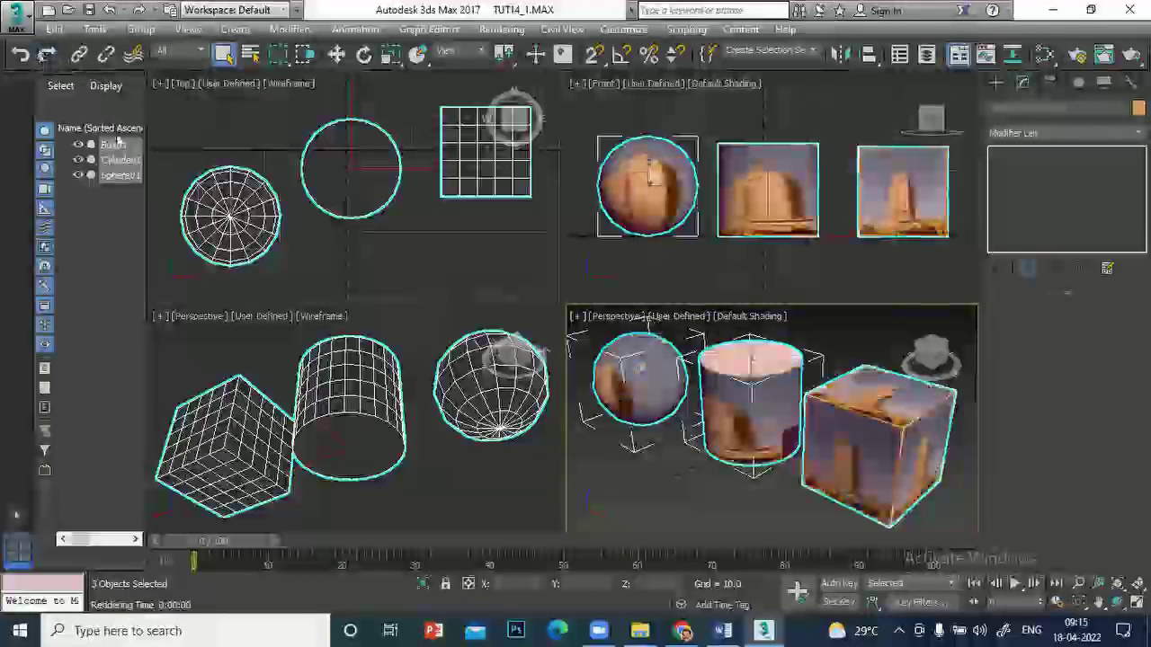
Select only Box01 and give it its own Planar UVW Map (54.066 × 54.066)
left_click(606, 500)
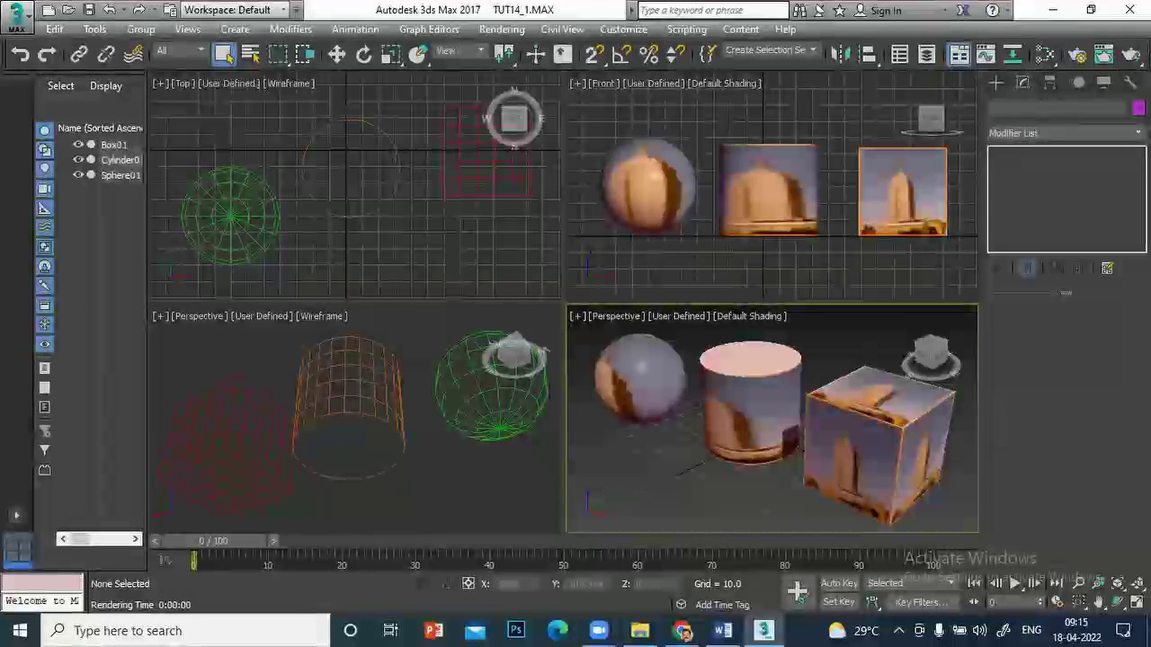
left_click(870, 423)
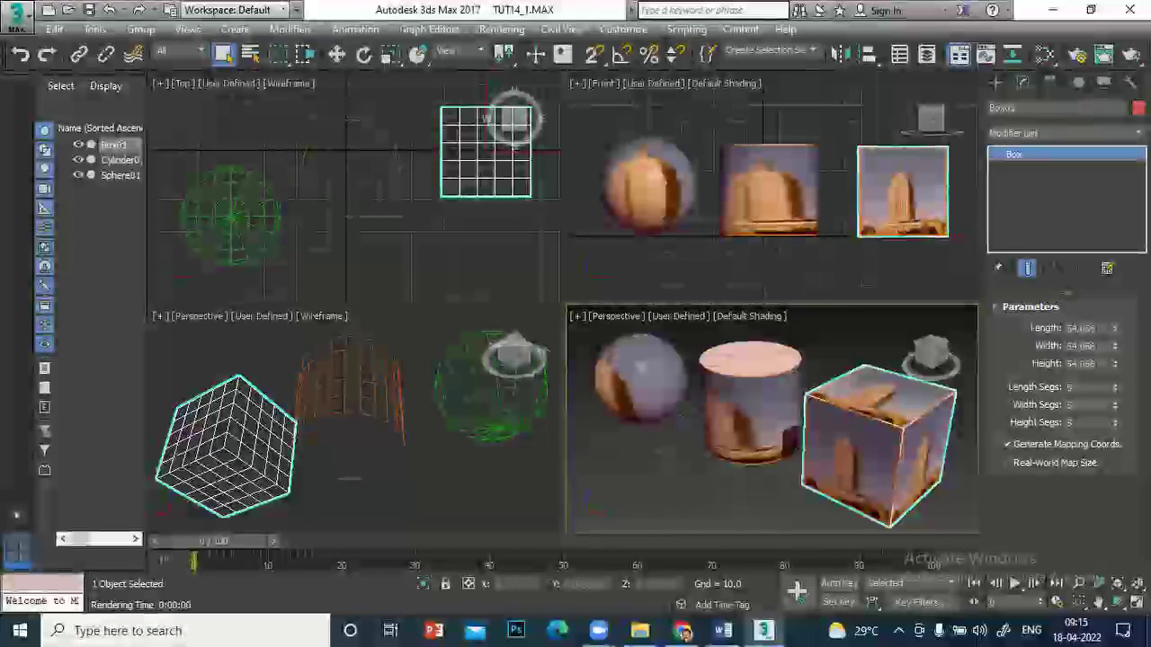
left_click(1064, 133)
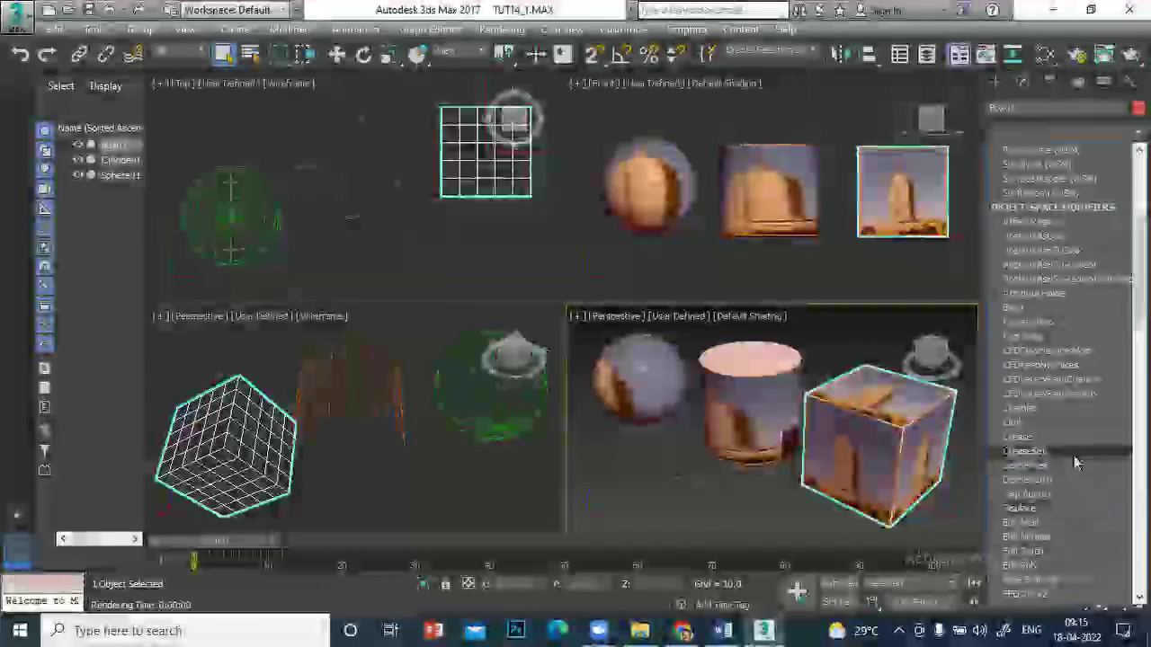
scroll(1071, 451, "down", 3)
scroll(1072, 457, "down", 2)
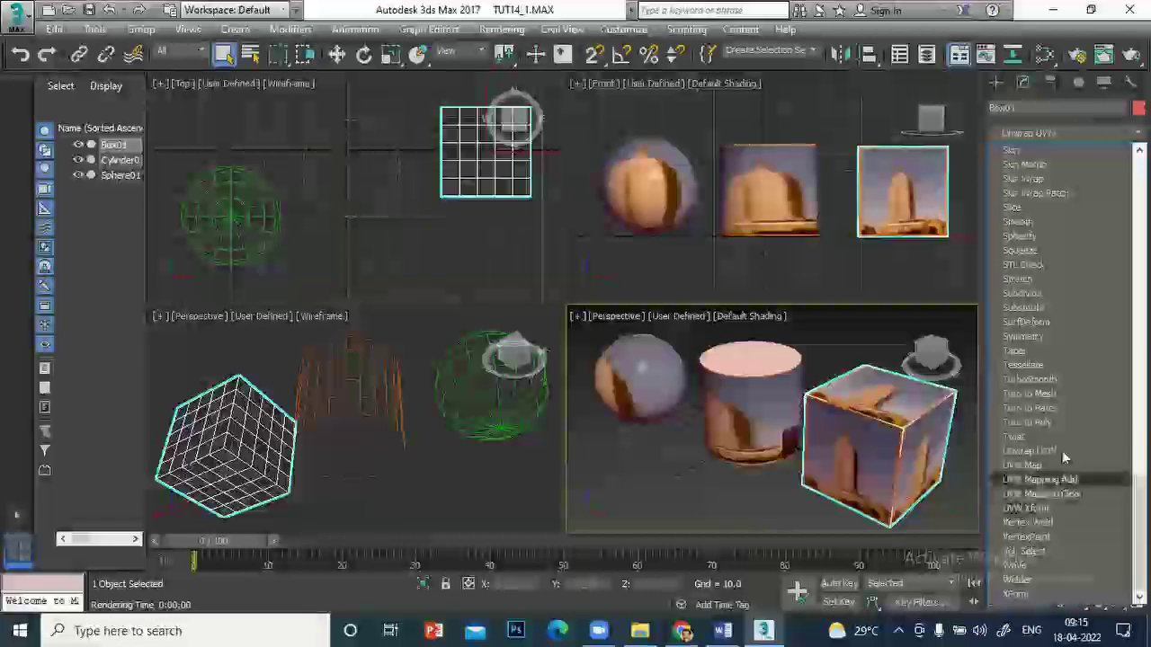
left_click(1034, 466)
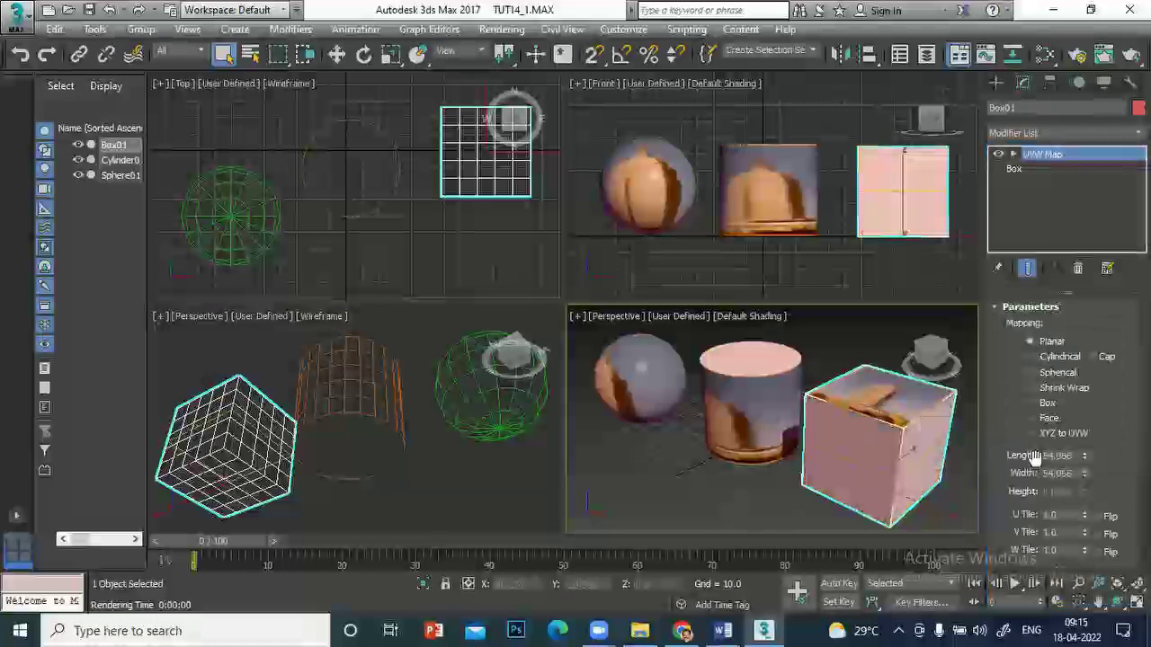
Give Cylinder01 its own Planar UVW Map modifier with length and width 60.0
left_click(731, 362)
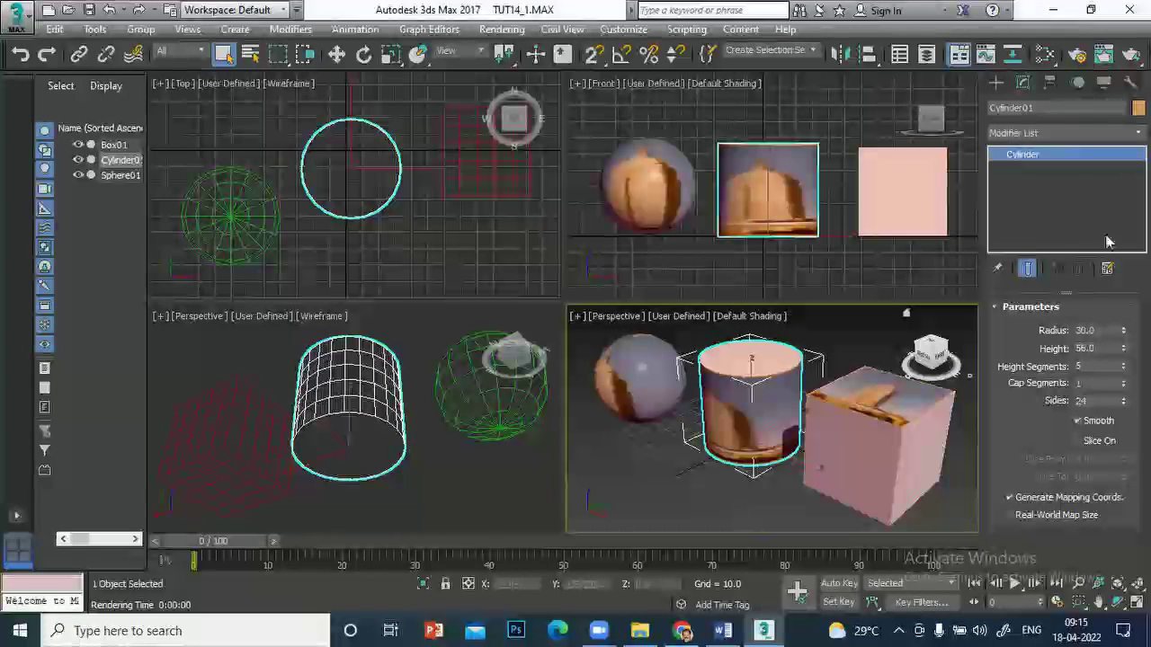
left_click(1060, 132)
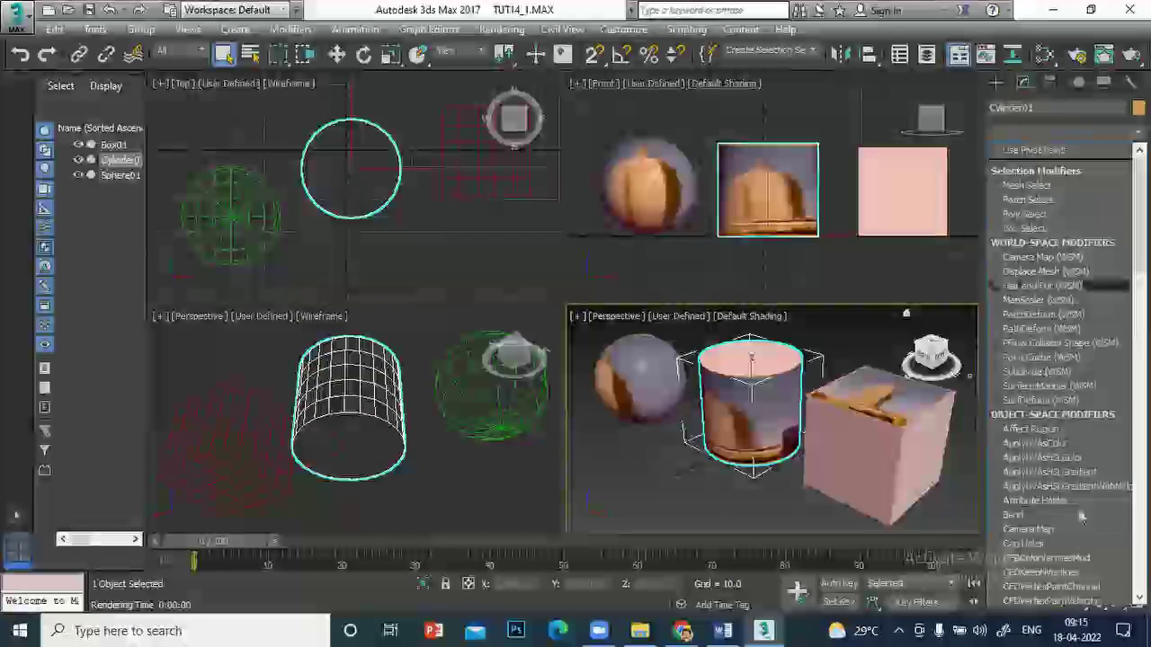
scroll(1067, 539, "down", 10)
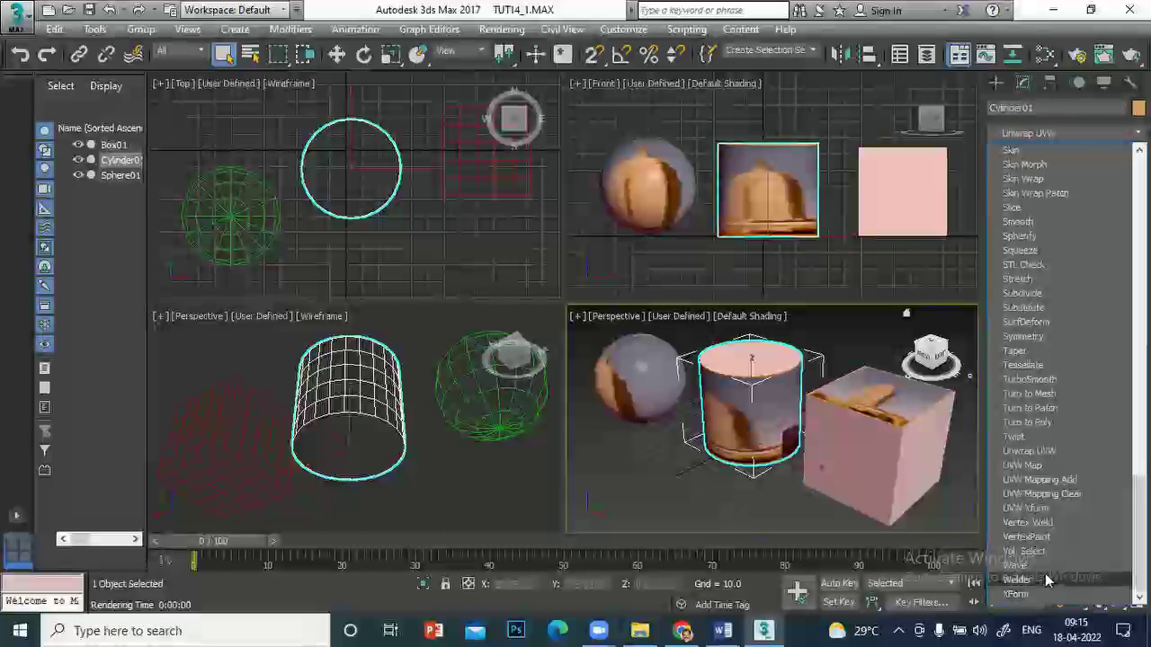
left_click(1018, 465)
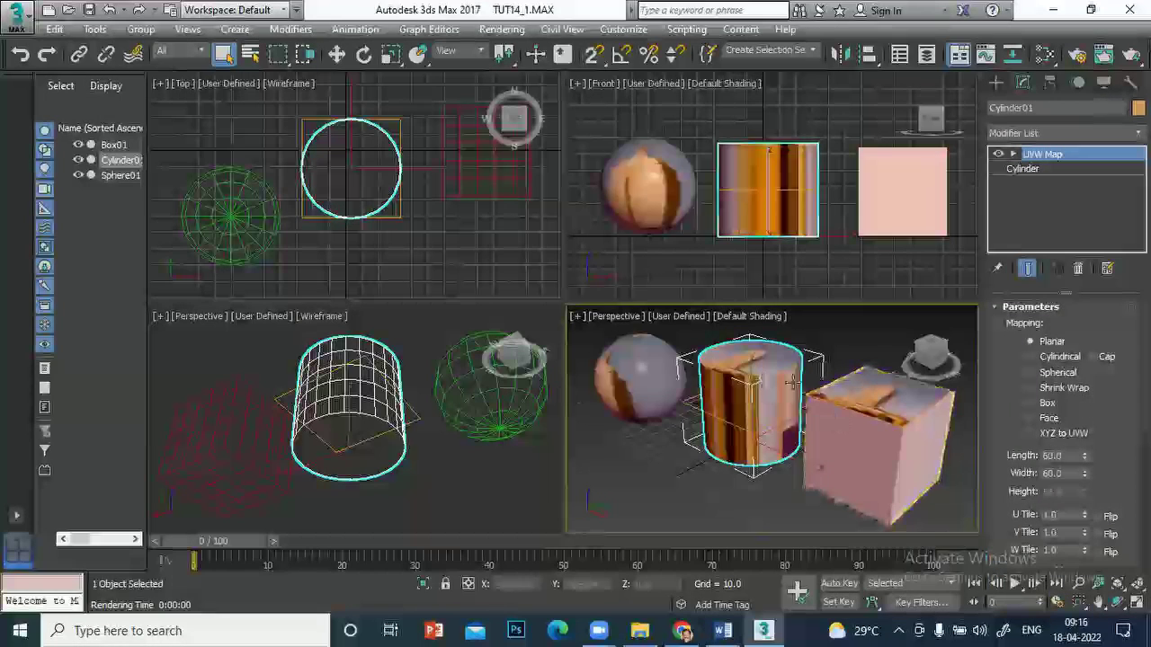
left_click(637, 373)
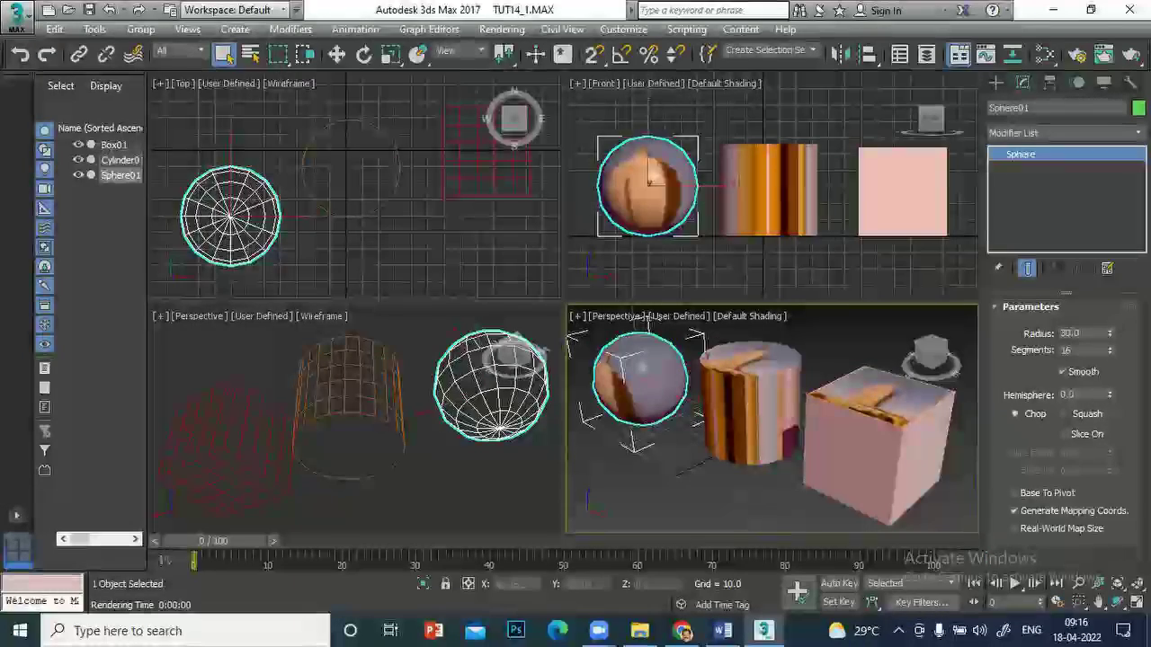
Add a UVW Map modifier to Sphere01, set its mapping to Box, then deselect it
left_click(1065, 132)
scroll(1112, 499, "down", 2)
scroll(1112, 499, "down", 10)
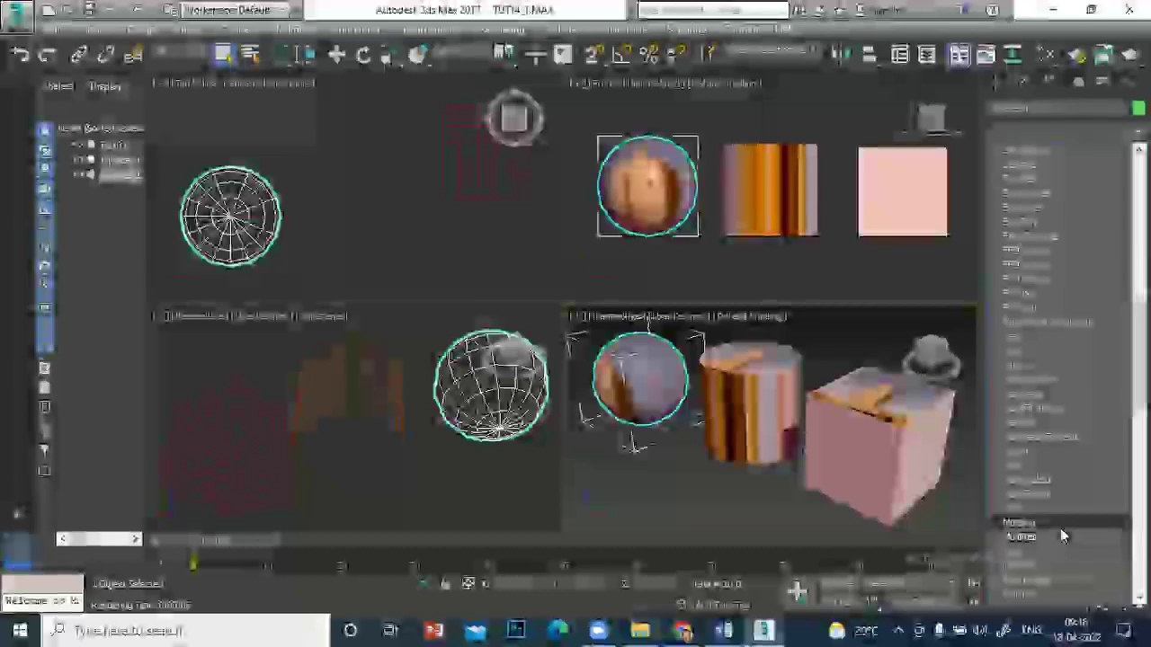
scroll(1059, 526, "down", 5)
scroll(1043, 503, "down", 5)
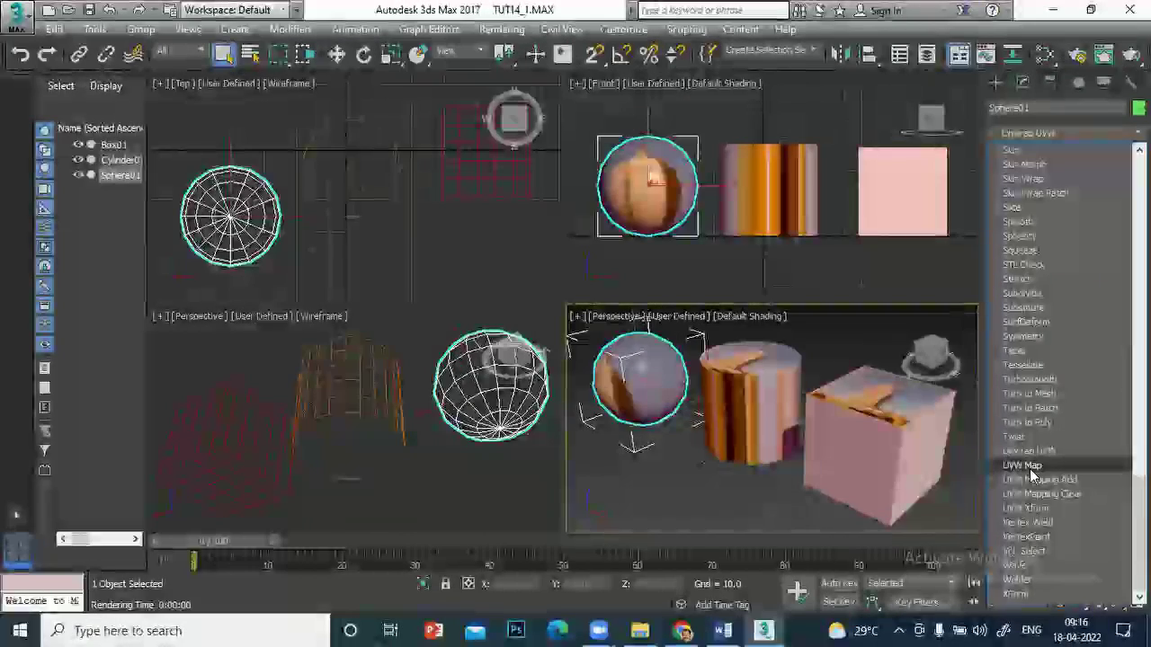
left_click(1030, 476)
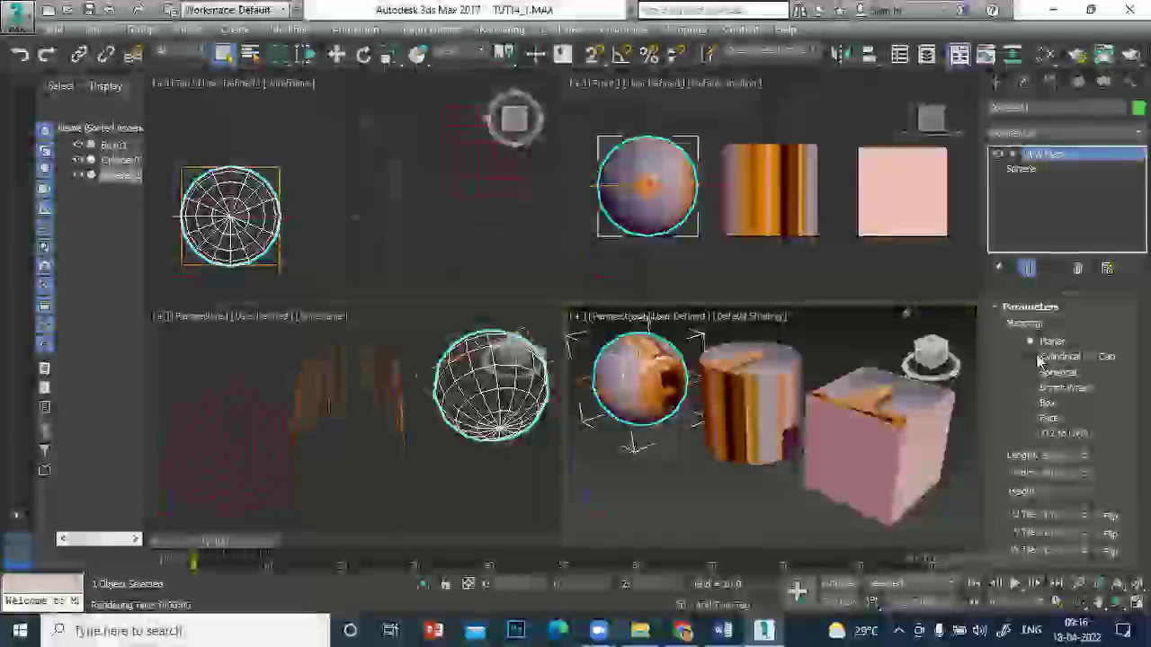
left_click(1029, 403)
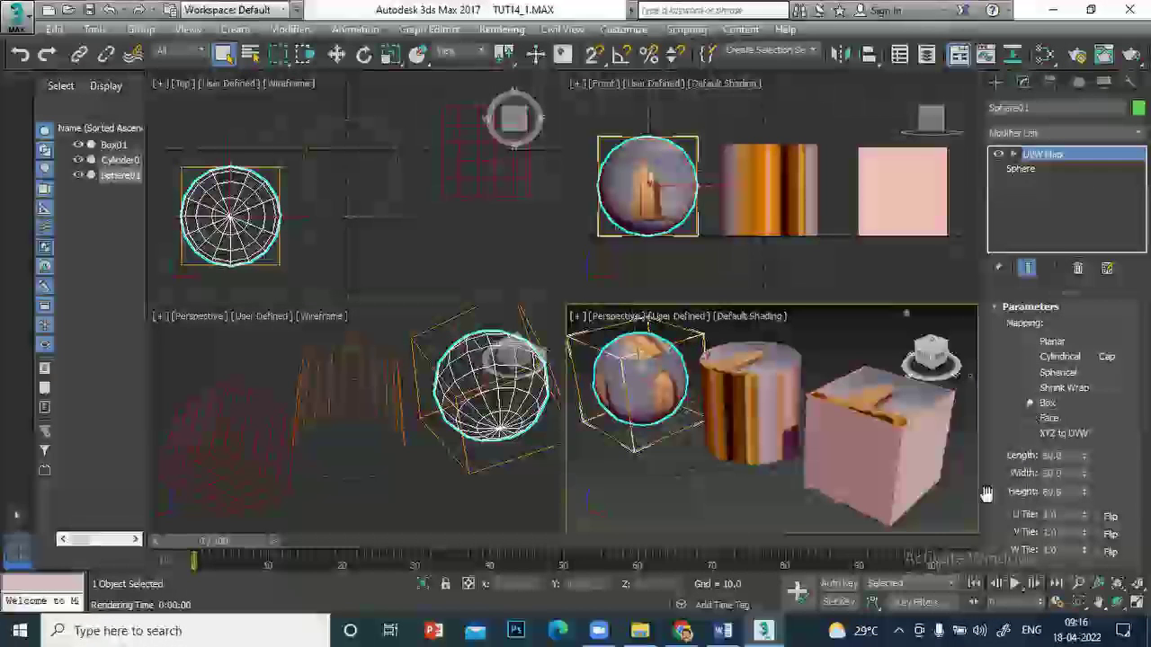
left_click(694, 351)
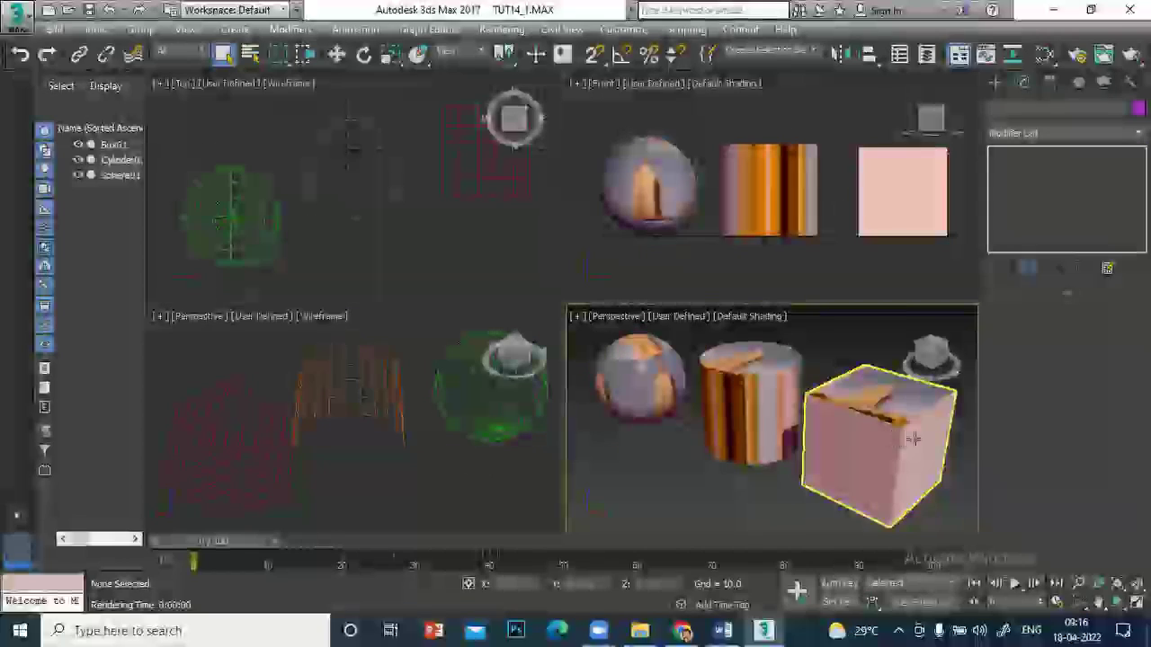
Select Box01 and compare Box and Planar mapping, leaving it on Planar
left_click(883, 431)
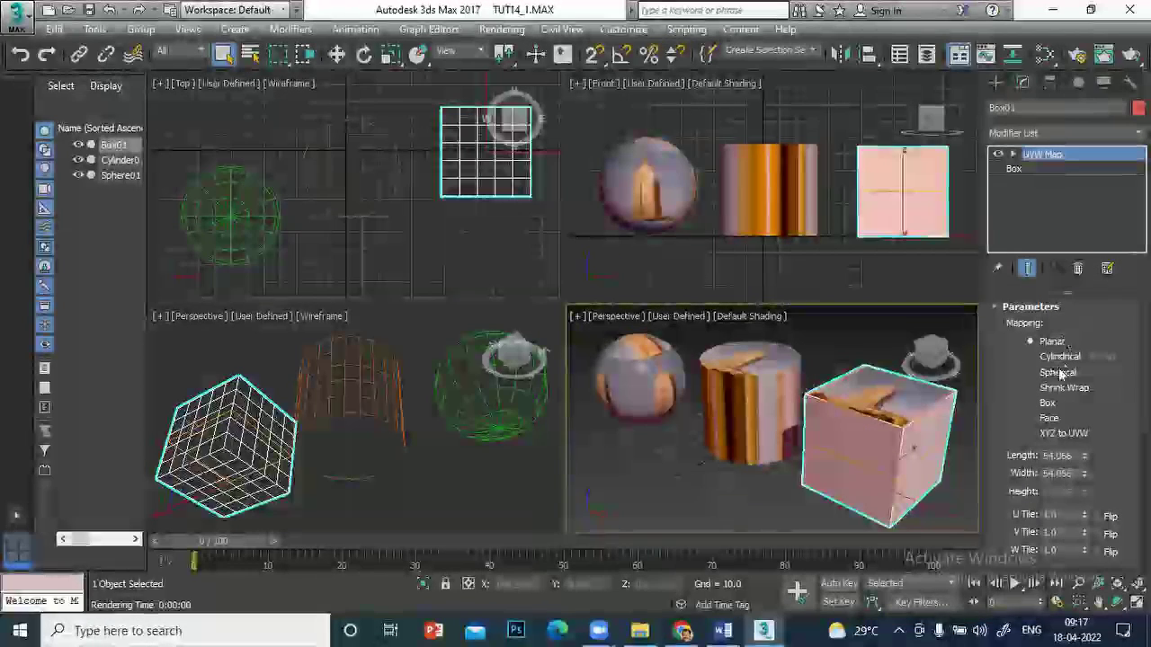
left_click(1035, 402)
mouse_move(722, 630)
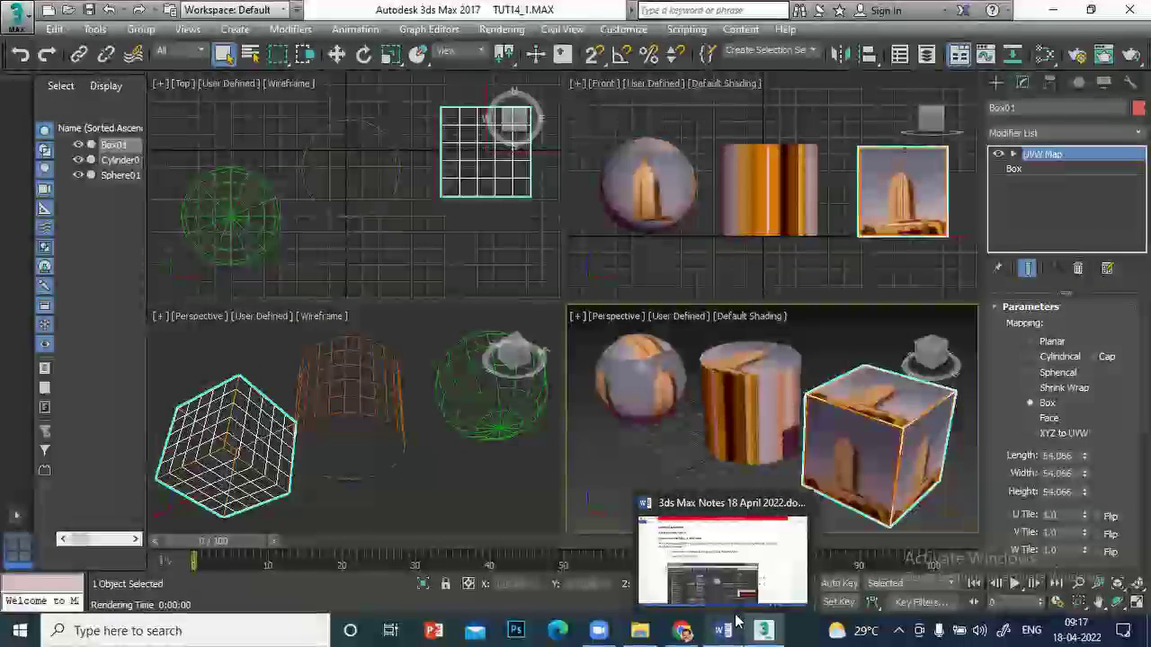
left_click(1030, 342)
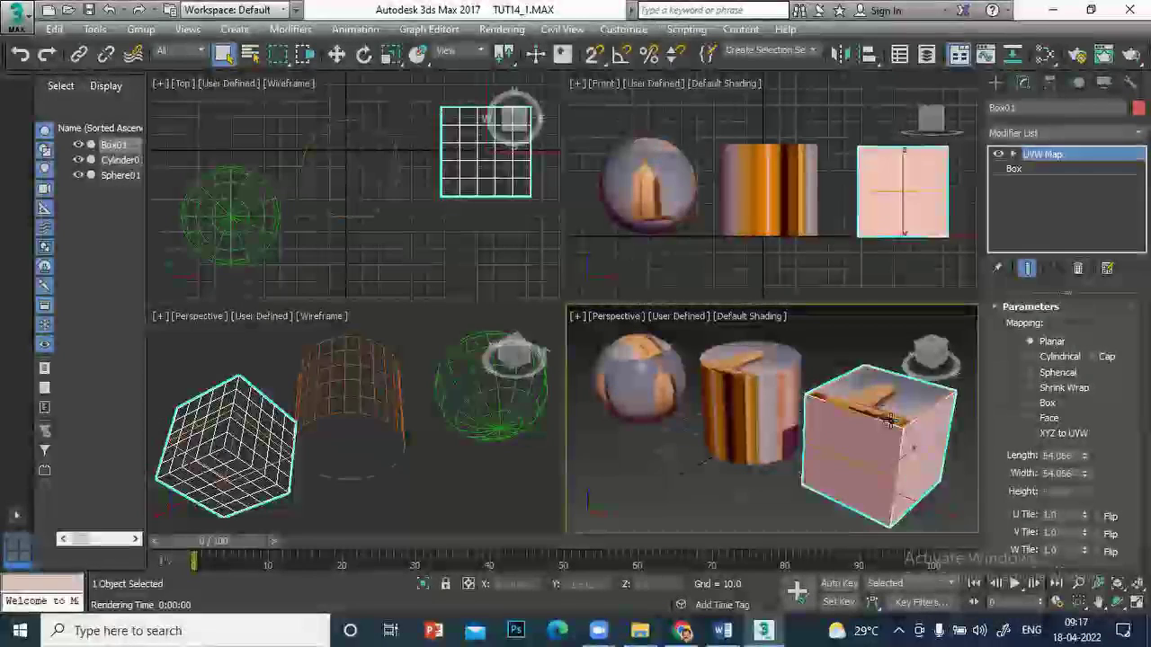
left_click(1049, 404)
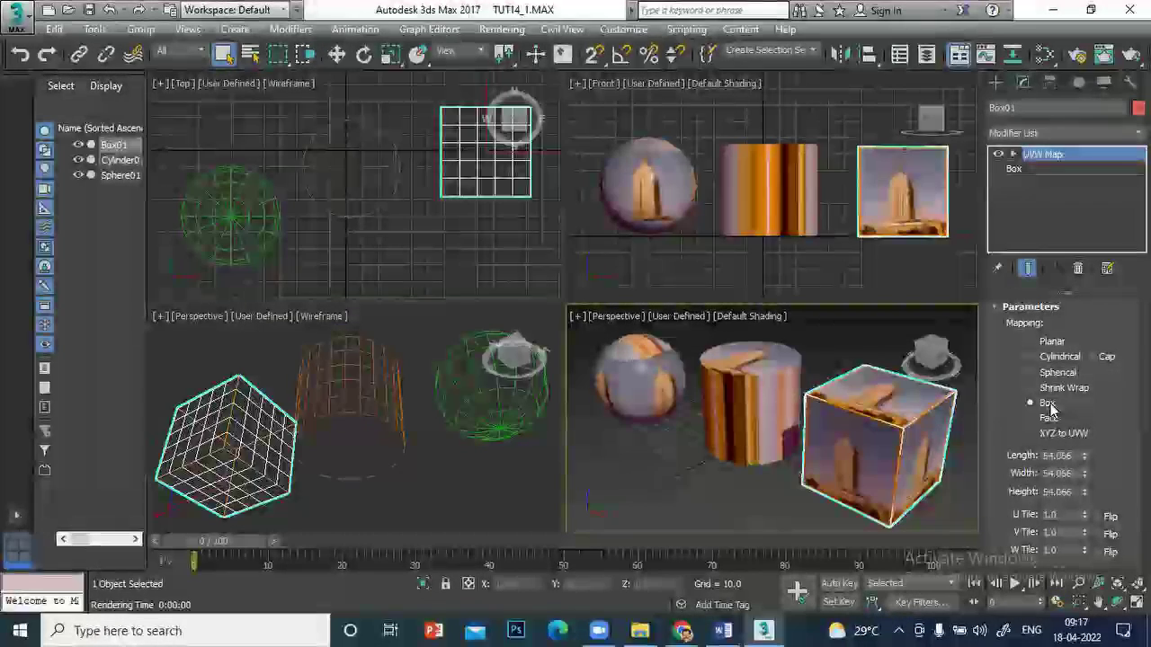
left_click(1052, 341)
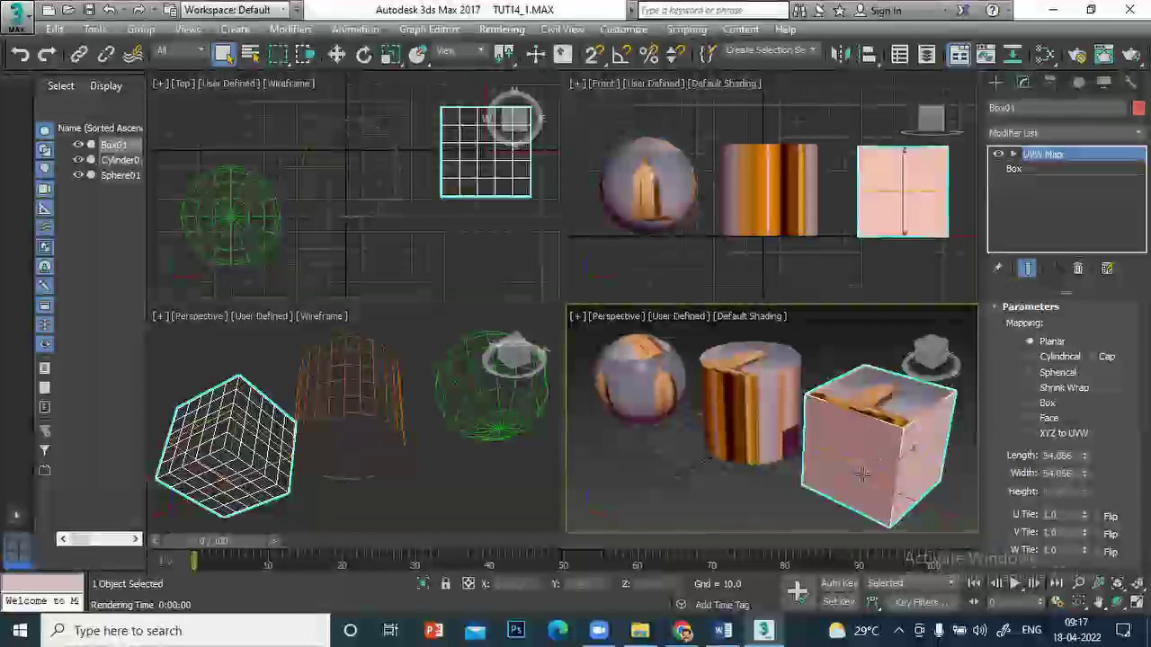
Scroll to the UVW Map Alignment options and turn on Normal Align
scroll(1070, 422, "down", 2)
scroll(1069, 423, "down", 2)
scroll(1070, 423, "down", 2)
scroll(1083, 454, "down", 1)
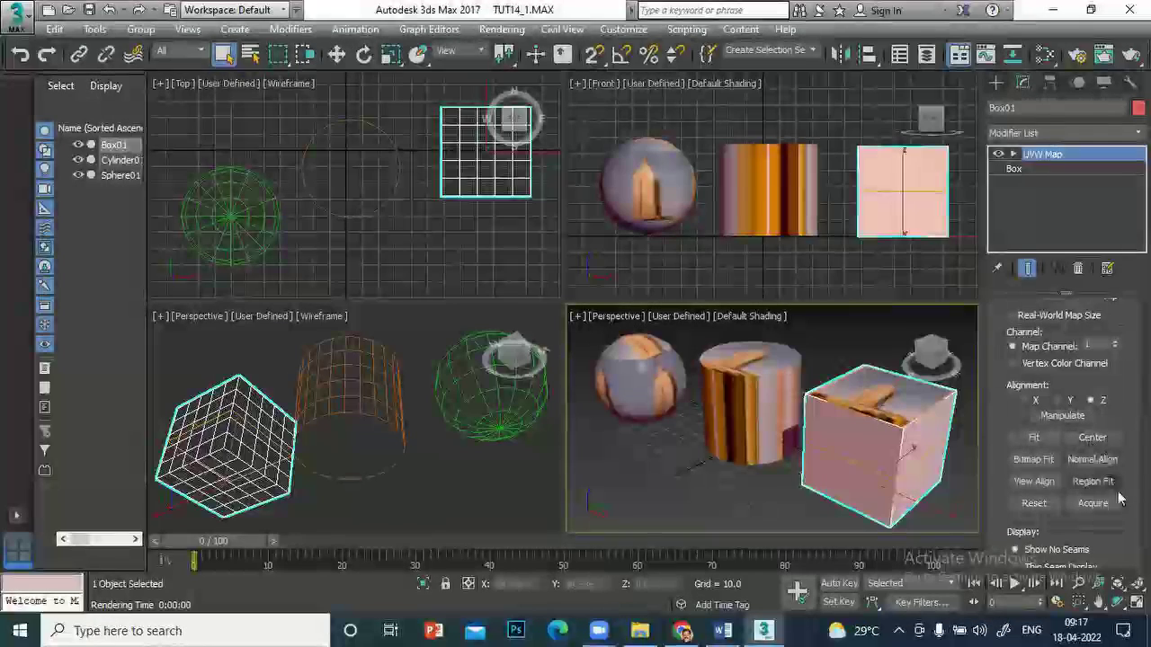
left_click(1084, 461)
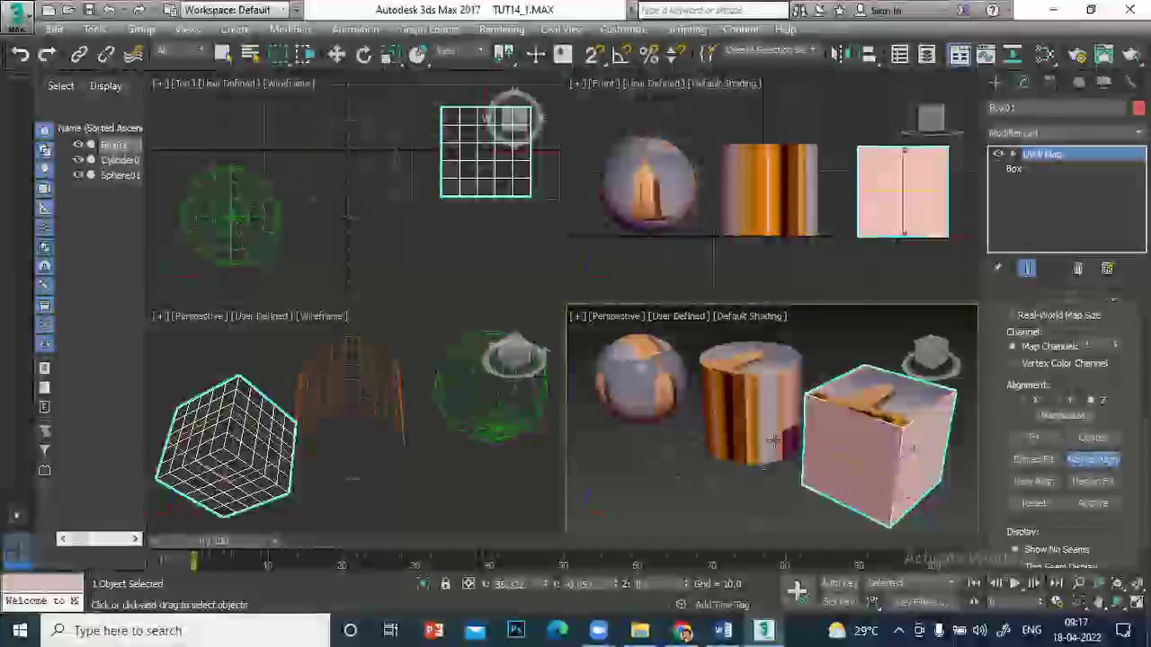
Normal-align Box01's planar map to its front face and fit the gizmo to the cube
left_click_drag(819, 486, 841, 463)
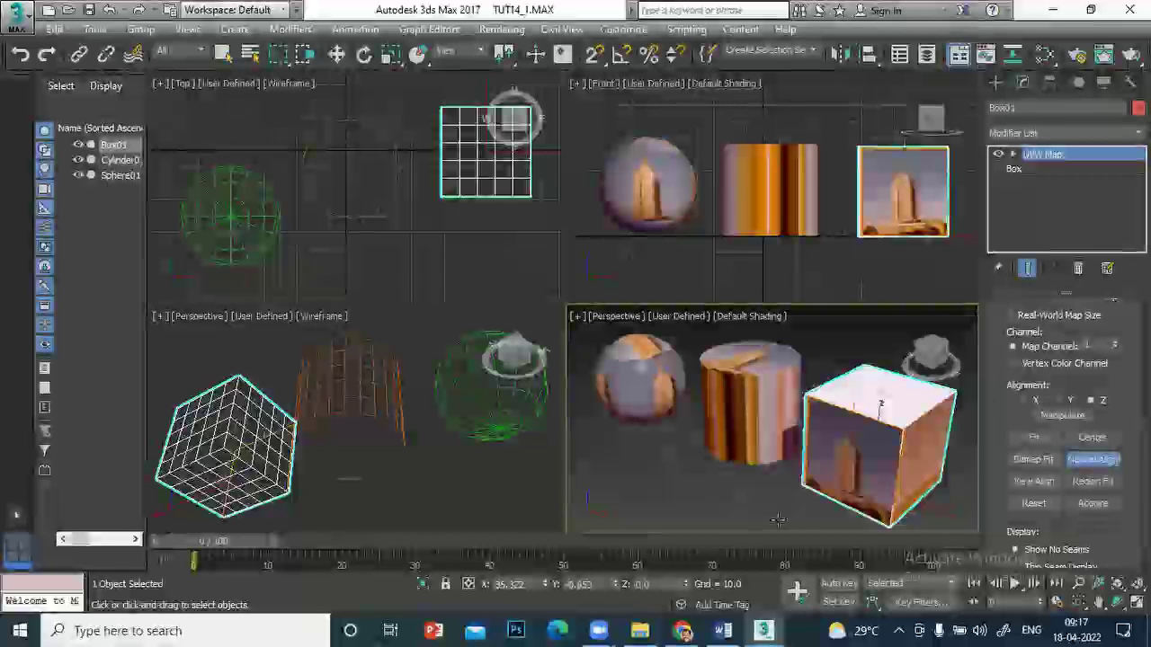
mouse_move(920, 462)
left_mouse_down()
mouse_move(931, 458)
mouse_move(907, 449)
left_mouse_up()
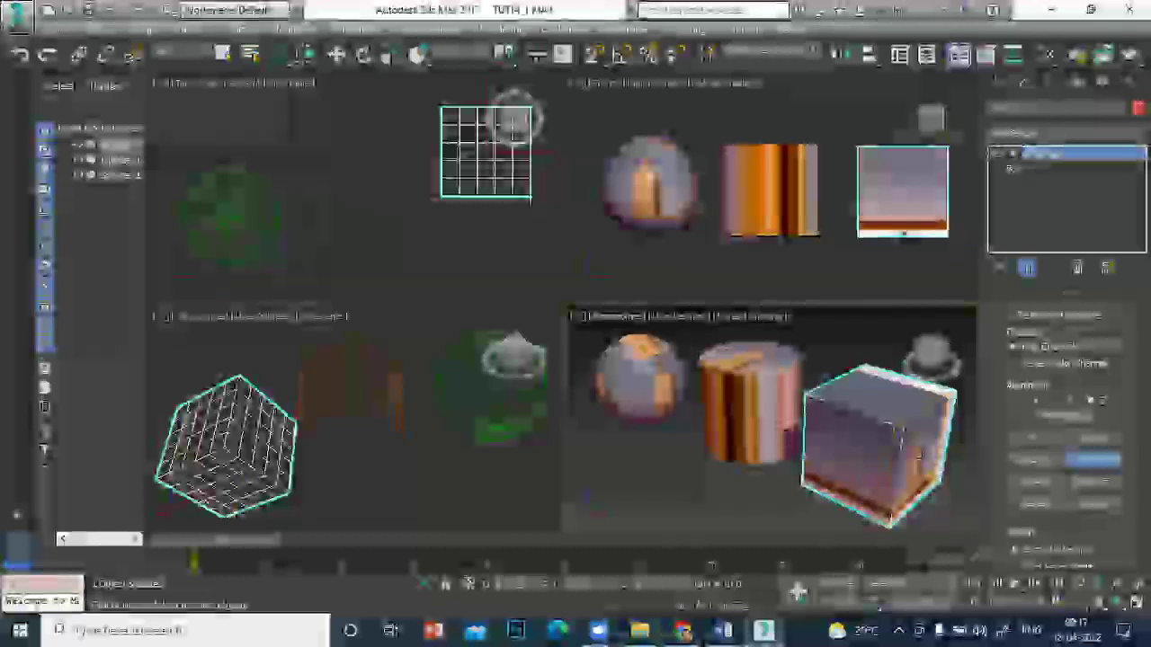
mouse_move(907, 449)
left_mouse_down()
mouse_move(845, 485)
mouse_move(1064, 483)
left_mouse_up()
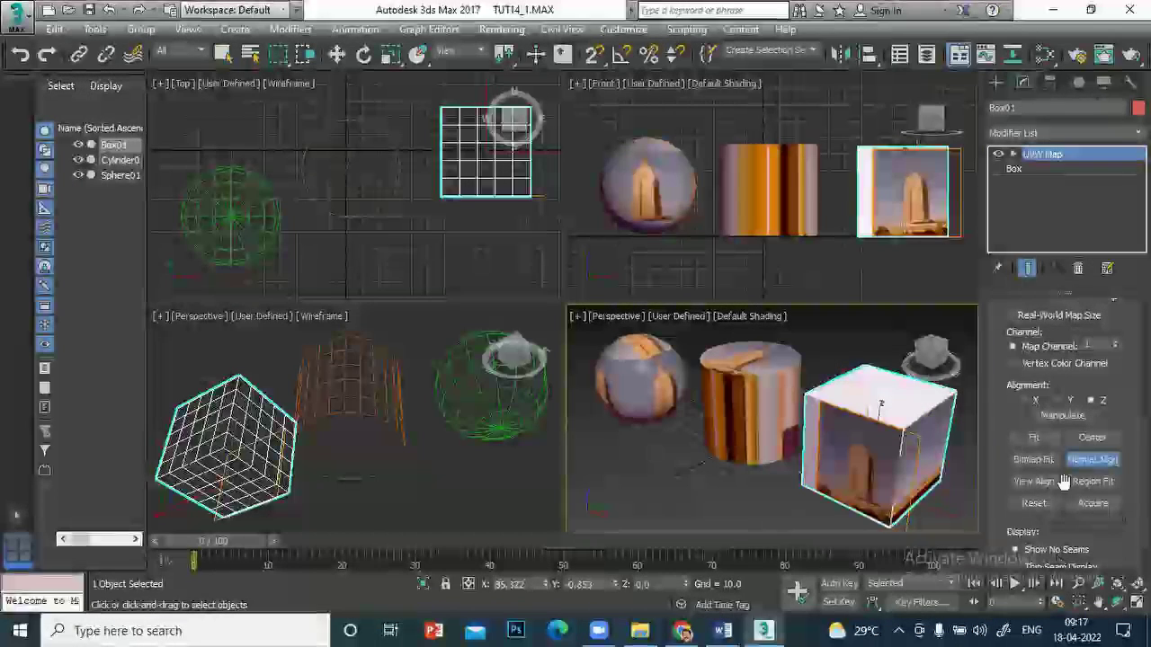
left_click(1034, 437)
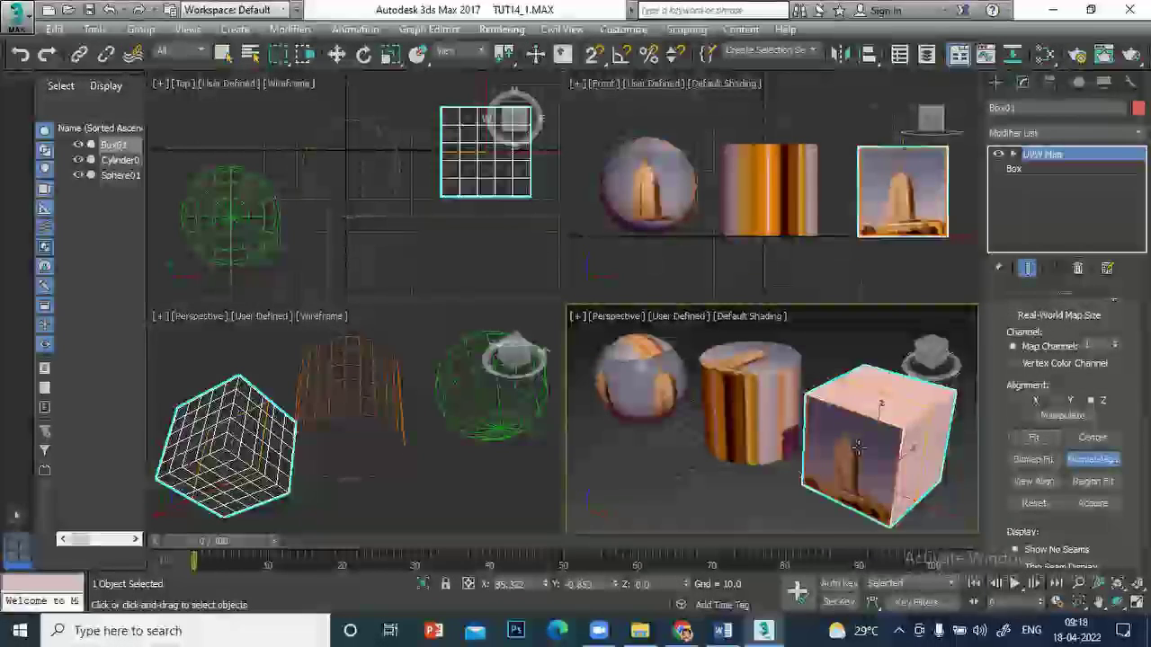
key("m")
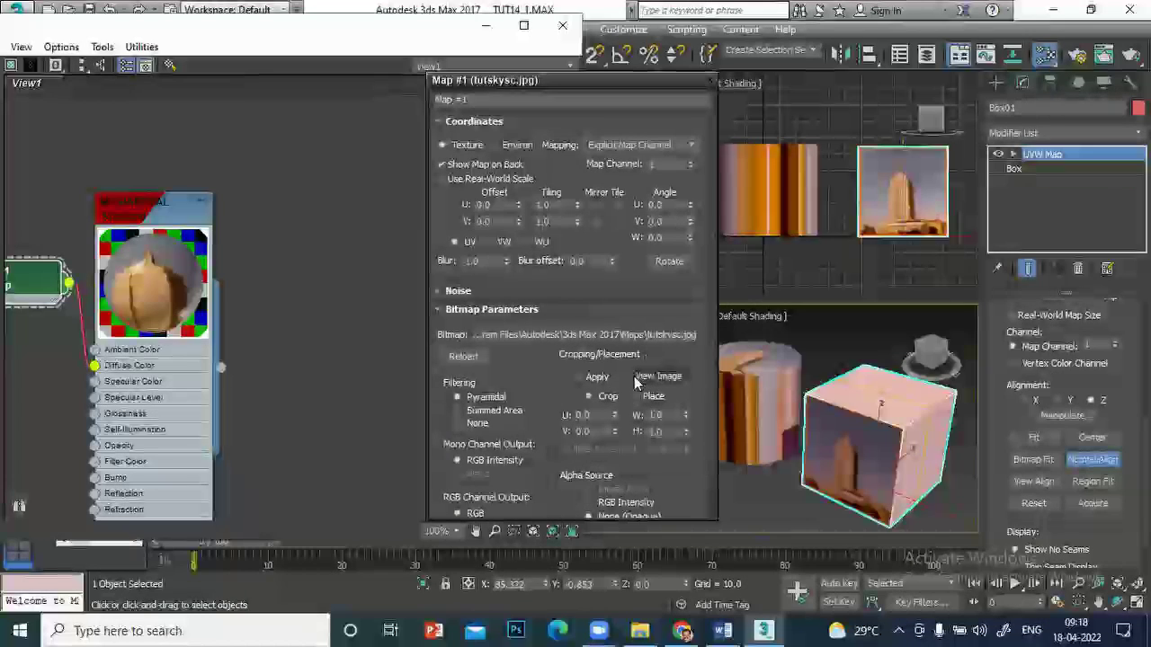
View the tutskysc.jpg bitmap in the Specify Cropping/Placement window
left_click(644, 381)
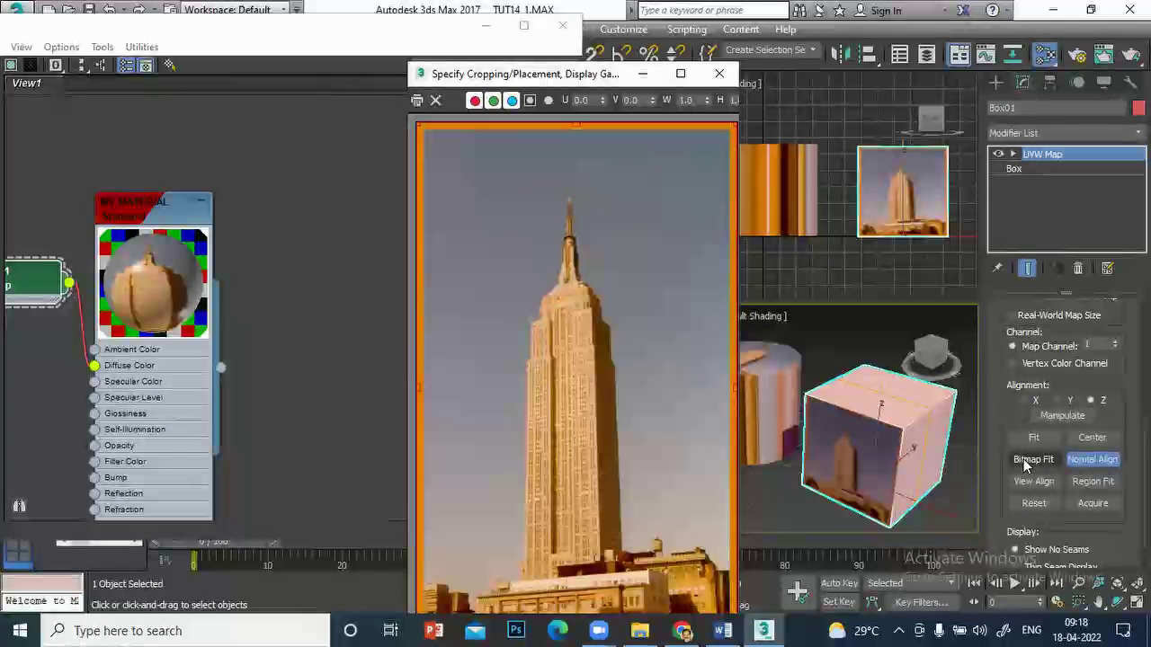
Bitmap Fit Box01's mapping gizmo to the TUTSKYSC.JPG image proportions
left_click(1028, 463)
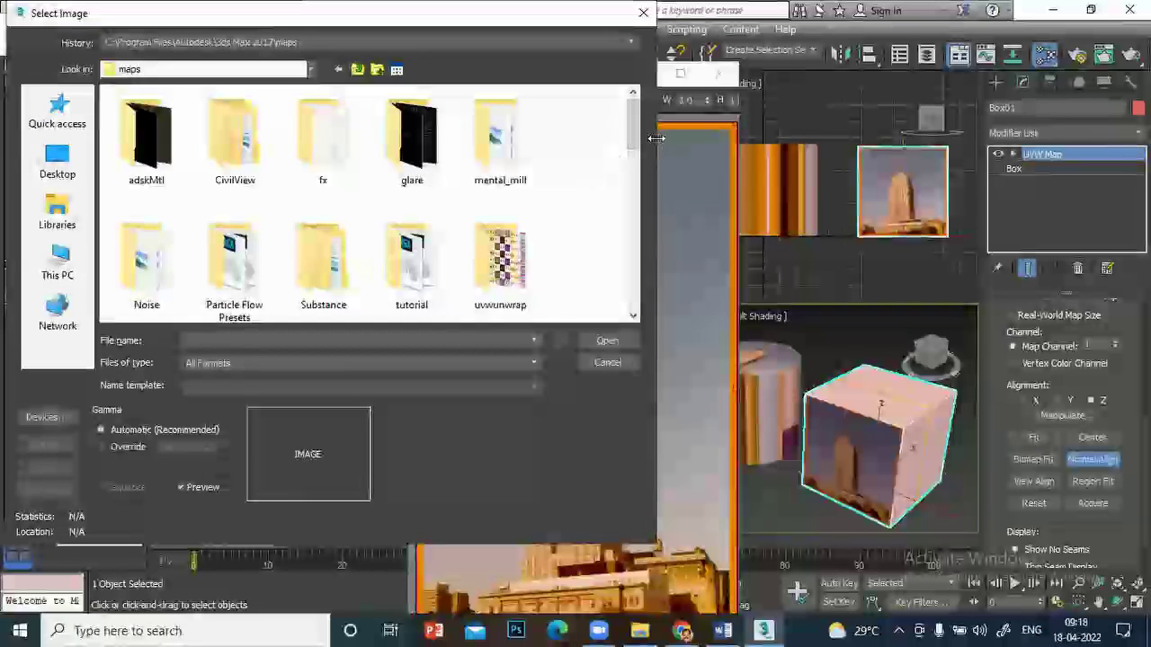
left_click_drag(633, 136, 633, 306)
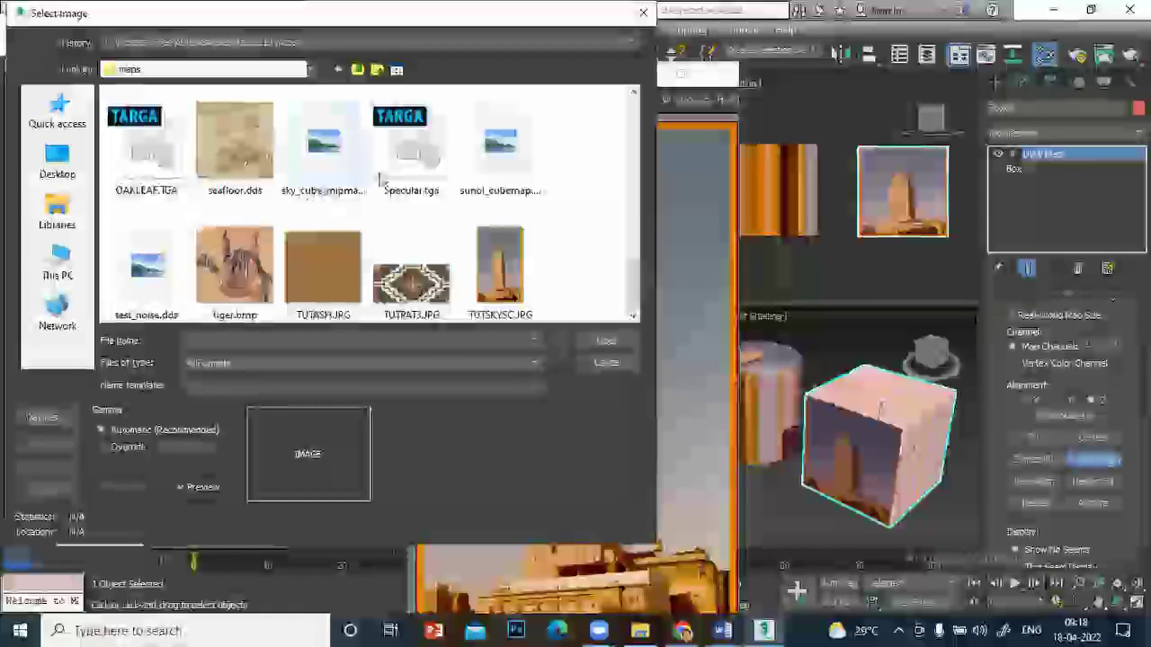
left_click(499, 265)
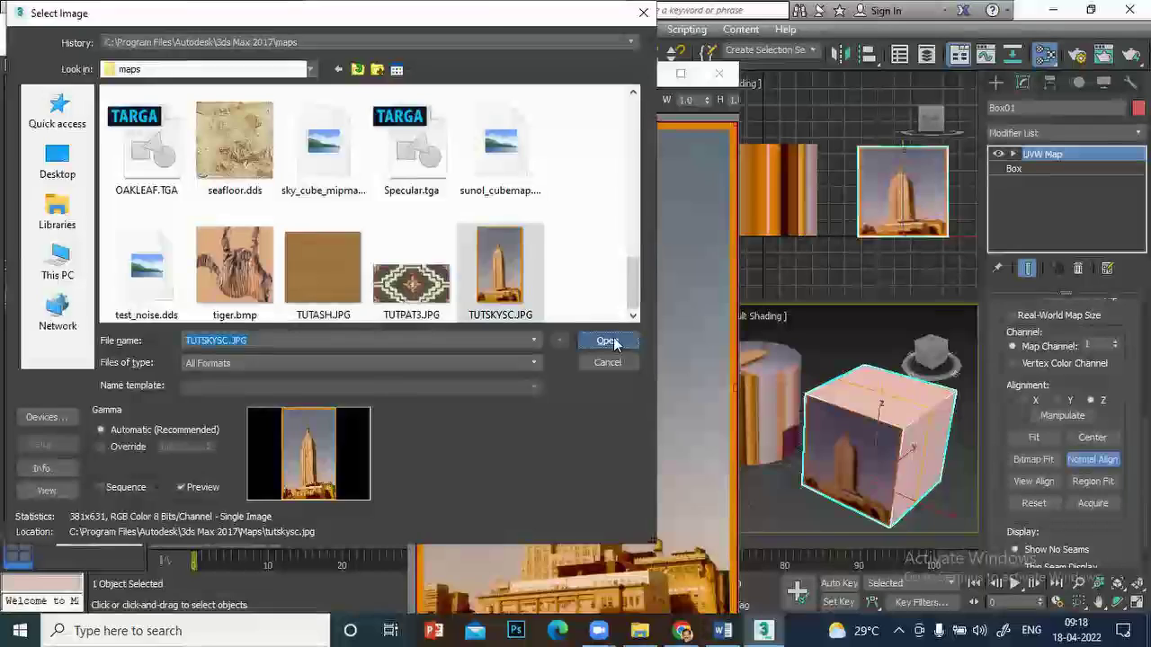
left_click(605, 341)
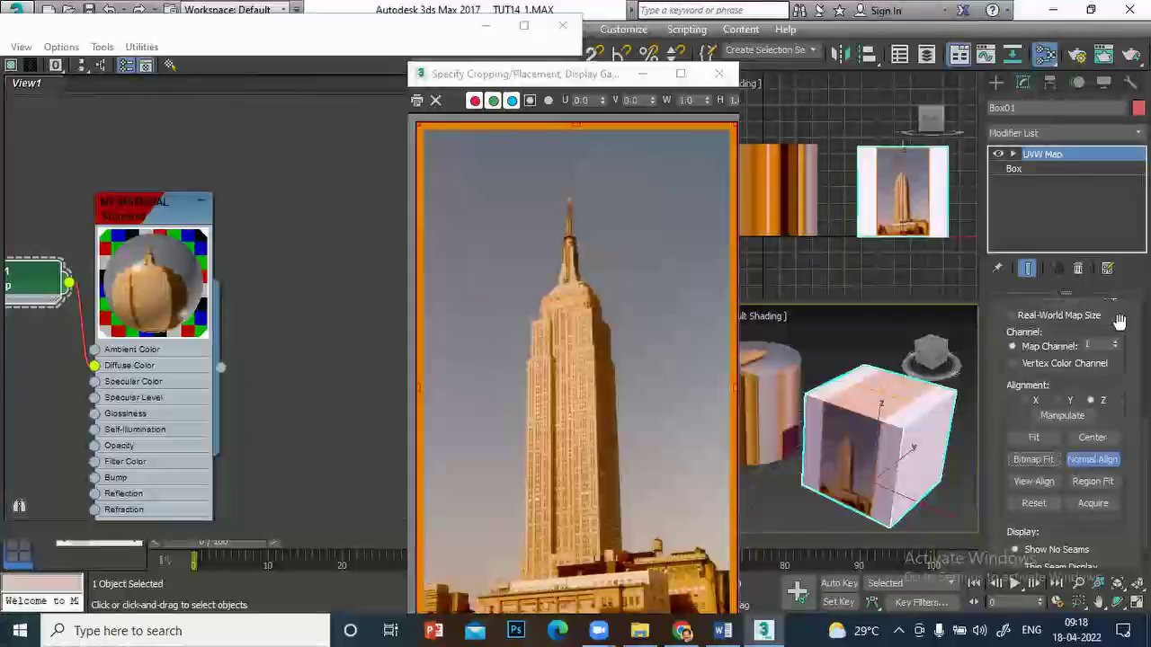
Refit the gizmo to the cube, then Bitmap Fit it to TUTSKYSC.JPG again
left_click(1033, 437)
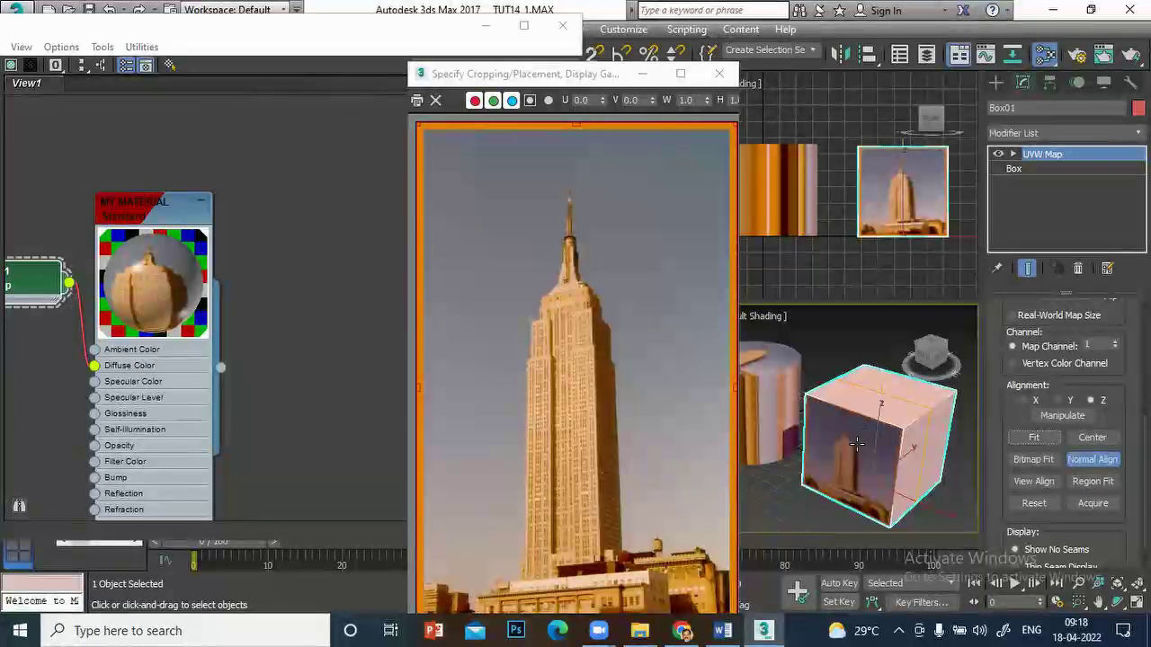
left_click(1044, 462)
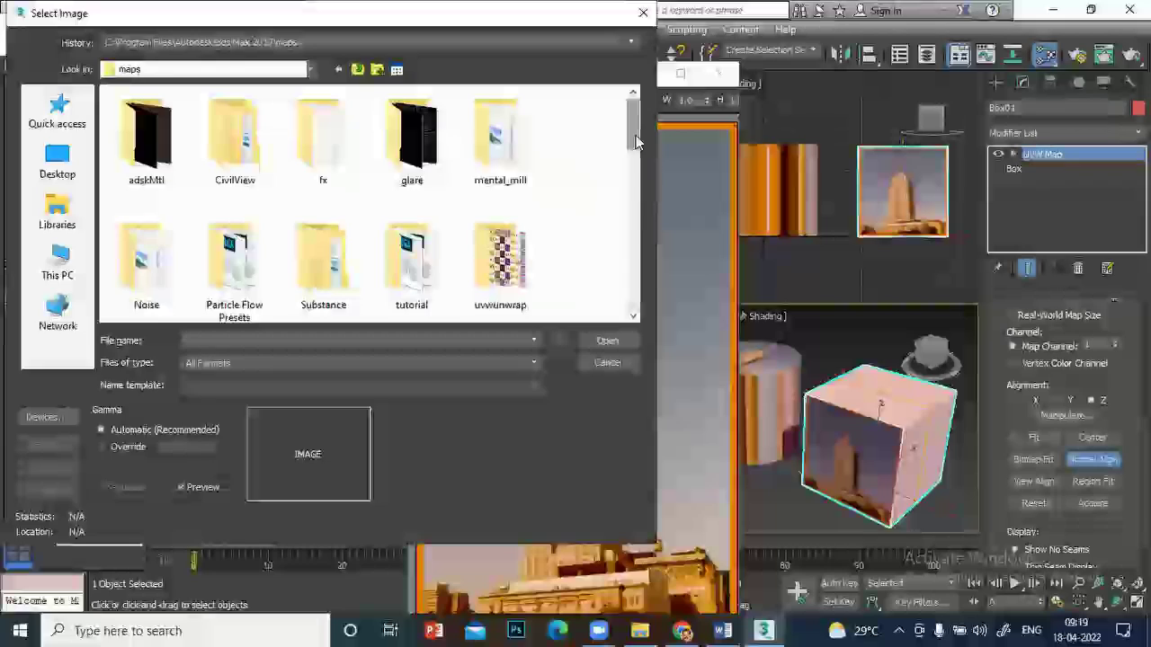
left_click_drag(633, 126, 633, 286)
left_click(497, 261)
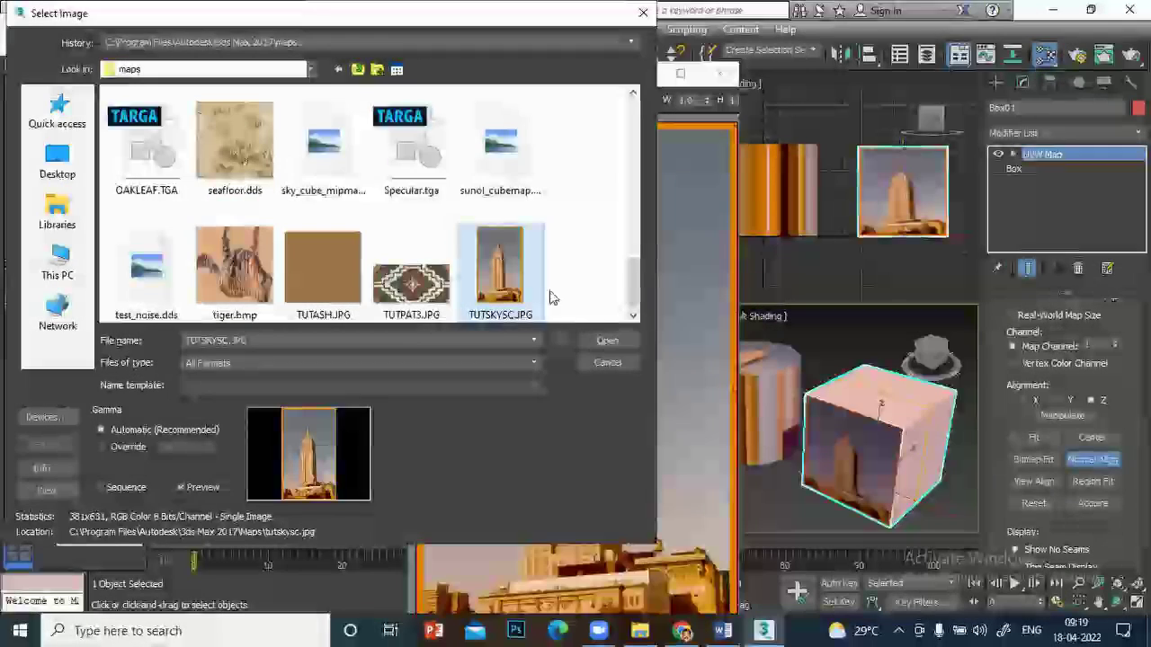
left_click(607, 341)
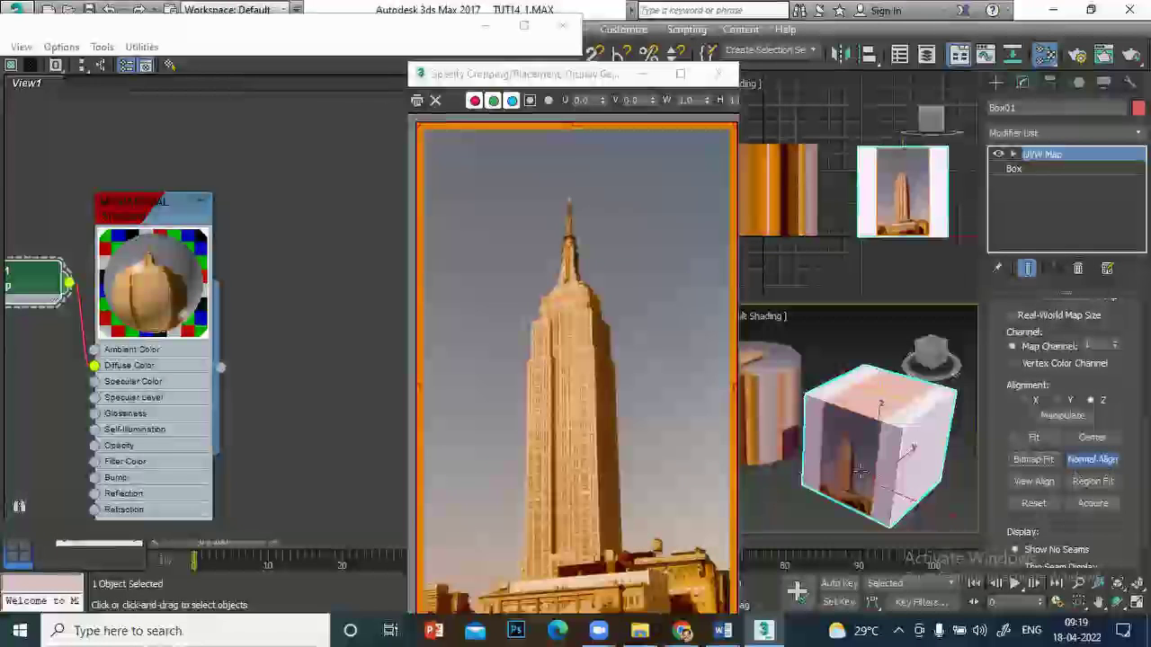
Shift the texture toward the cube's left face, Bitmap Fit to TUTSKYSC.JPG, then reset the gizmo
left_click_drag(875, 459, 854, 386)
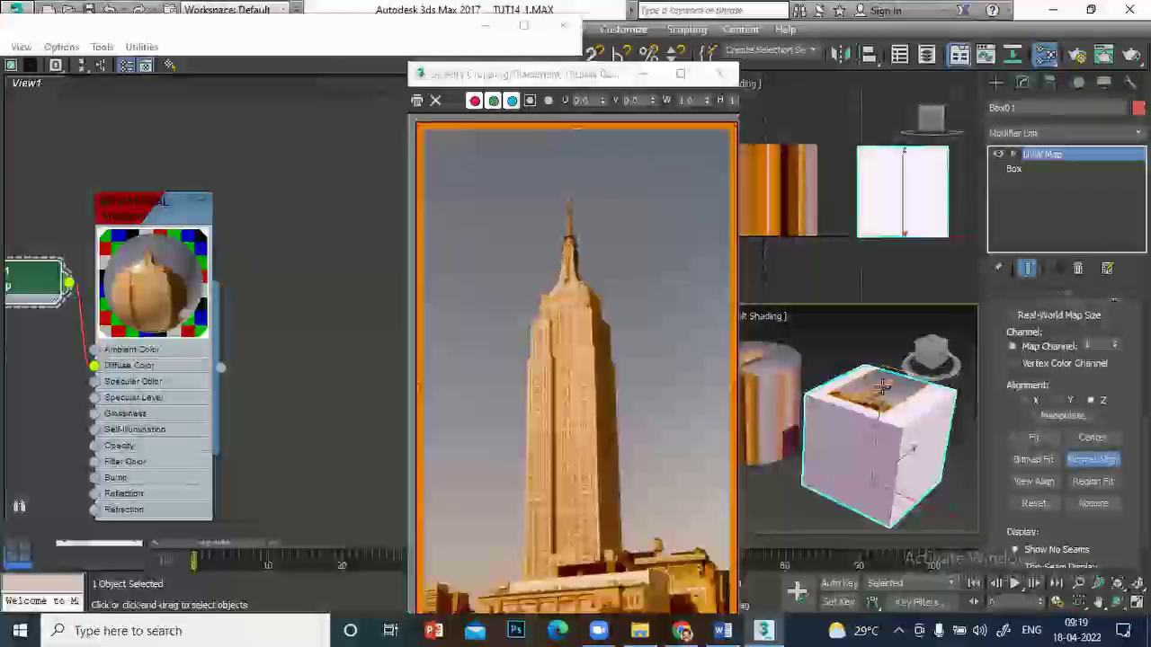
left_click(1034, 459)
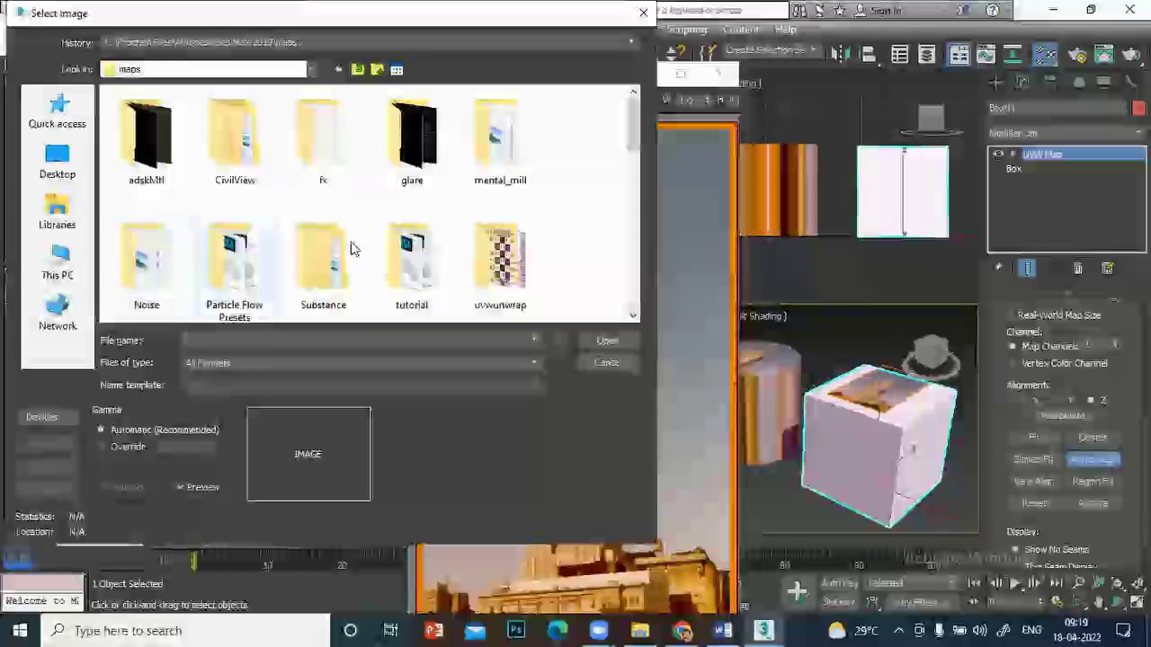
scroll(539, 260, "down", 5)
scroll(544, 282, "down", 5)
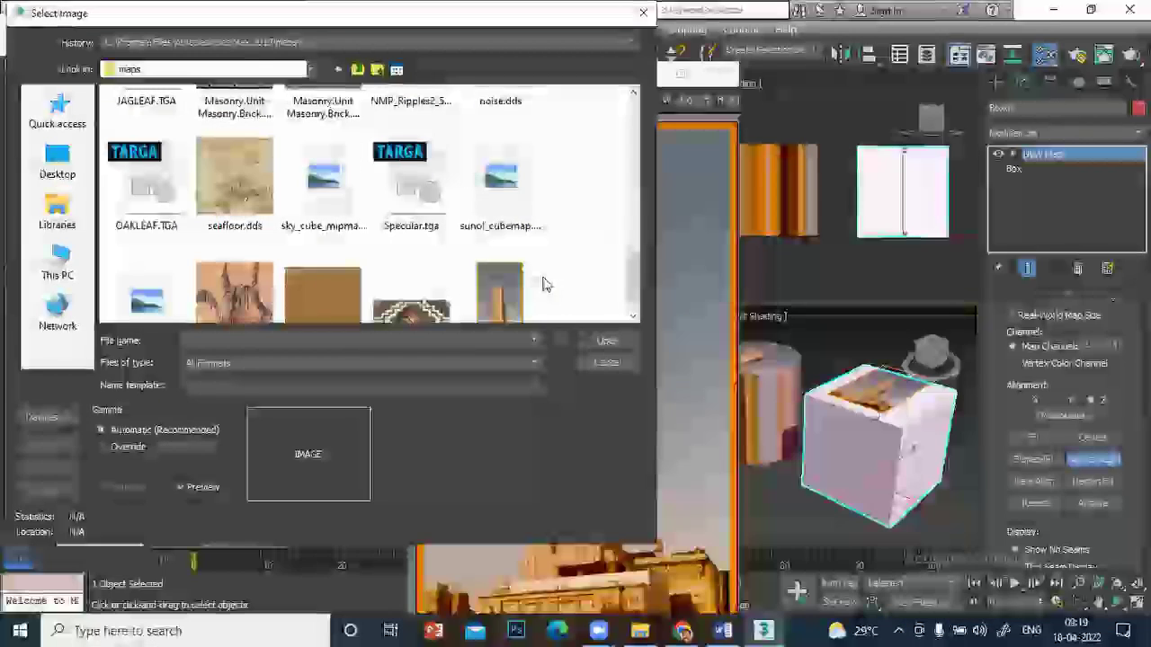
left_click(524, 292)
left_click(608, 340)
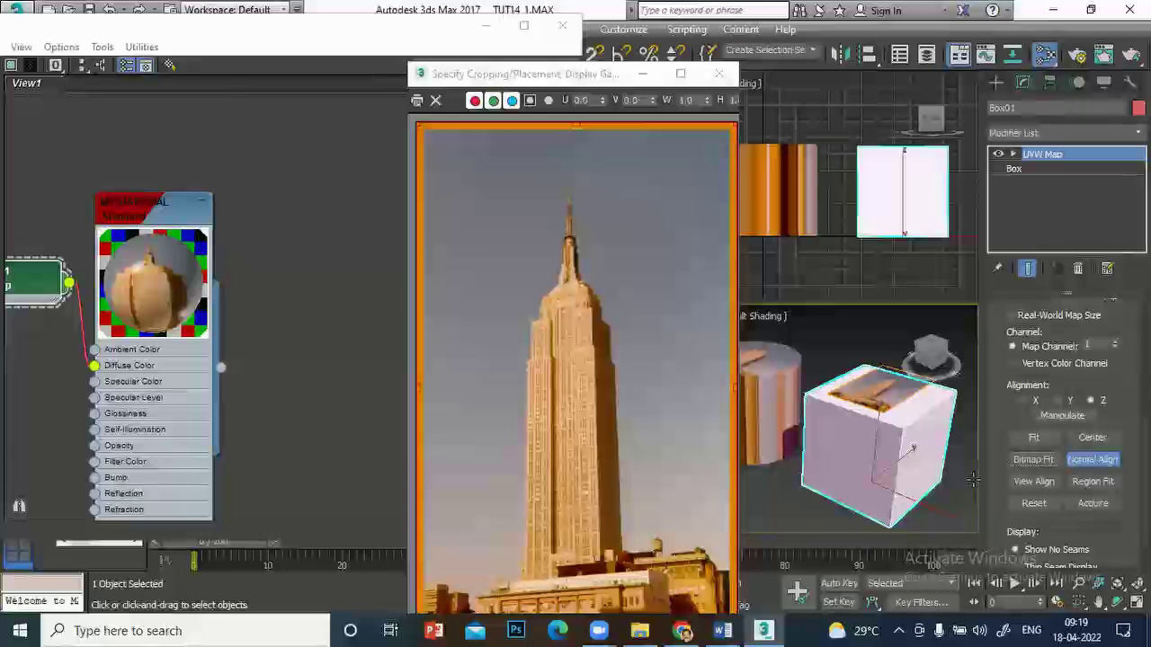
left_click(1033, 503)
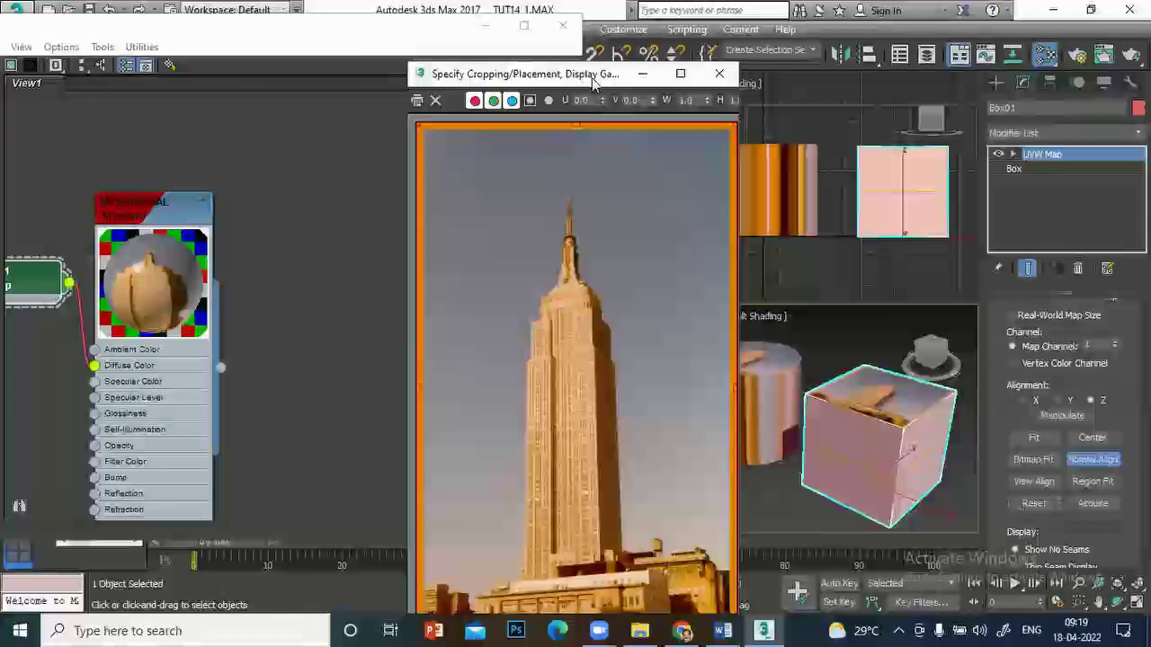
left_click_drag(593, 81, 210, 59)
Move the map panel and material editor aside, turn Normal Align off, and select the cylinder
left_click_drag(571, 85, 417, 84)
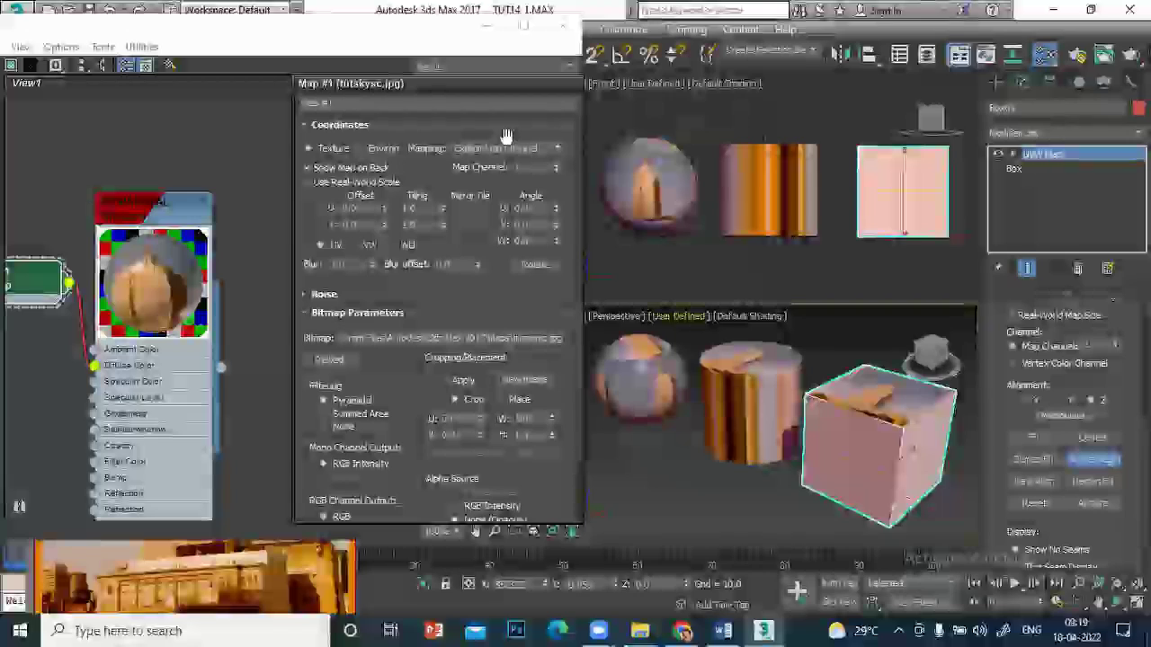
left_click_drag(140, 20, 267, 45)
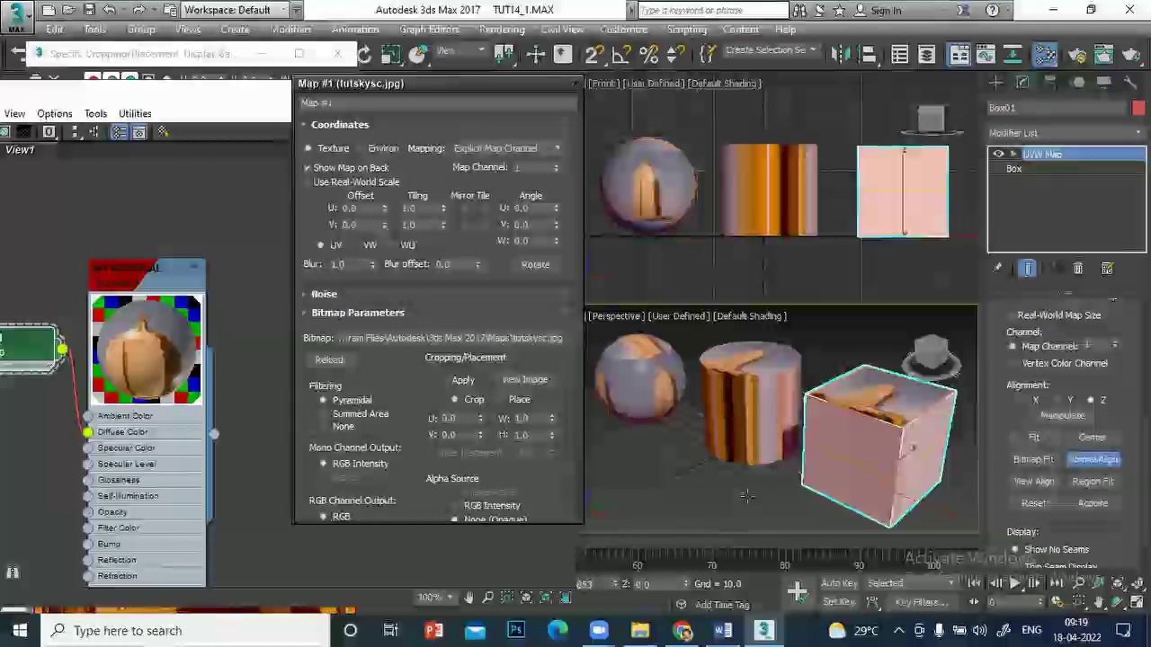
left_click(771, 418)
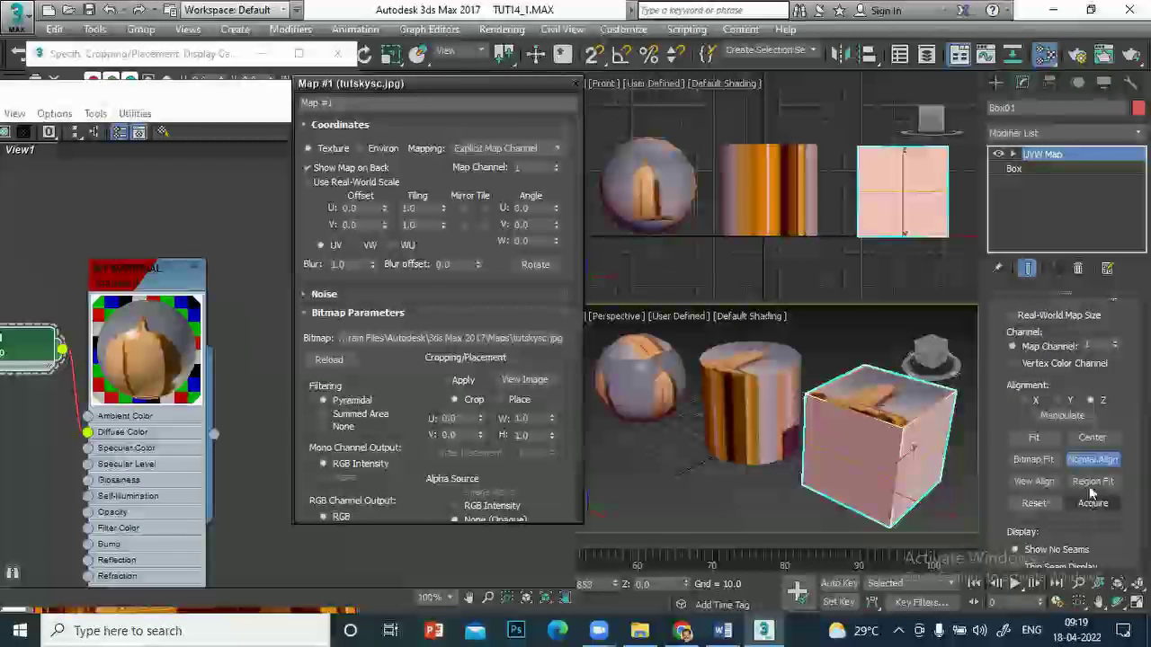
left_click(1090, 459)
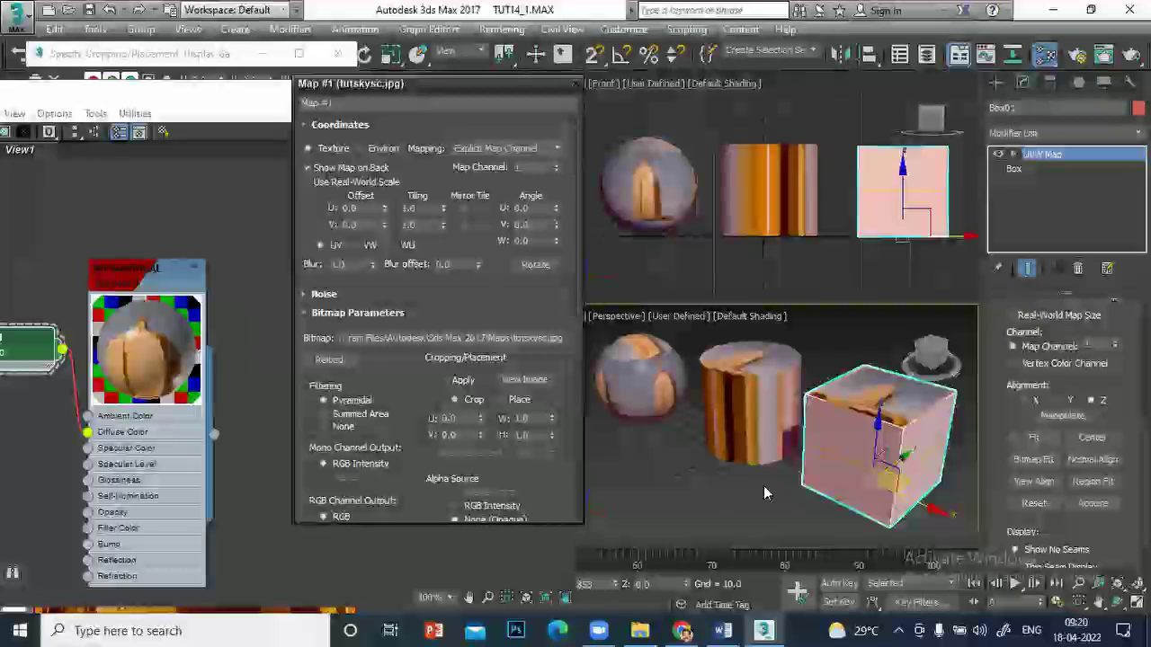
left_click(744, 403)
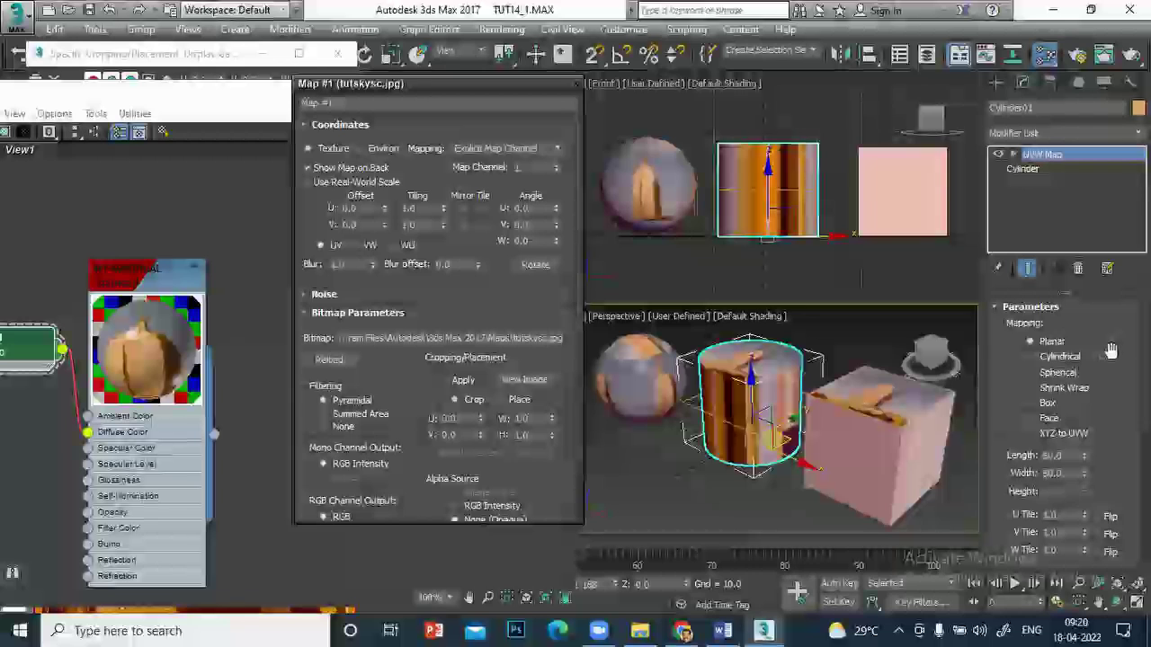
Give the cylinder Cylindrical UVW mapping with Cap enabled, then select the sphere
left_click(1050, 358)
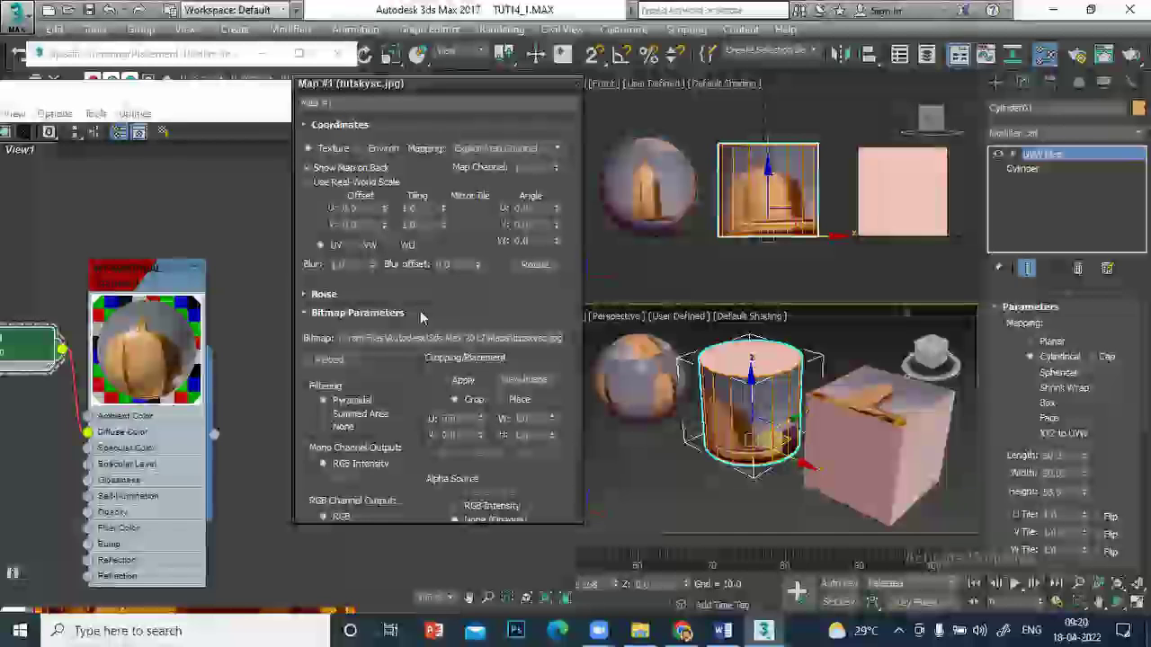
left_click(1105, 357)
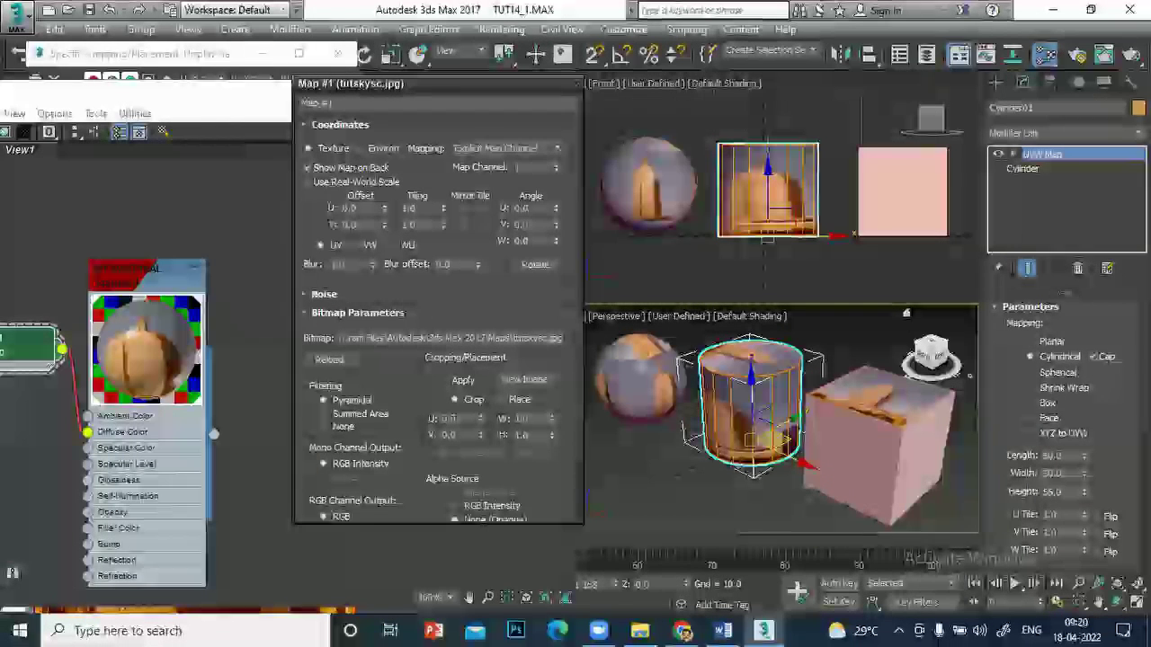
left_click(634, 384)
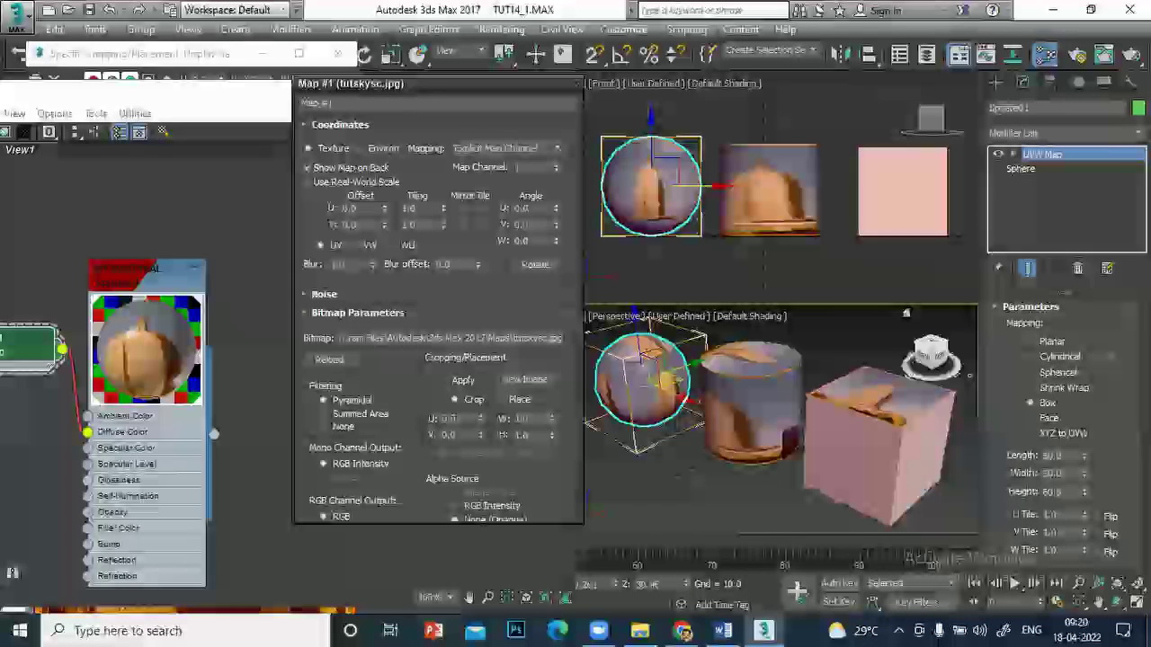
Cycle the sphere's mapping through Planar, Cylindrical, Spherical, Shrink Wrap and Face, ending on Shrink Wrap
left_click(1031, 342)
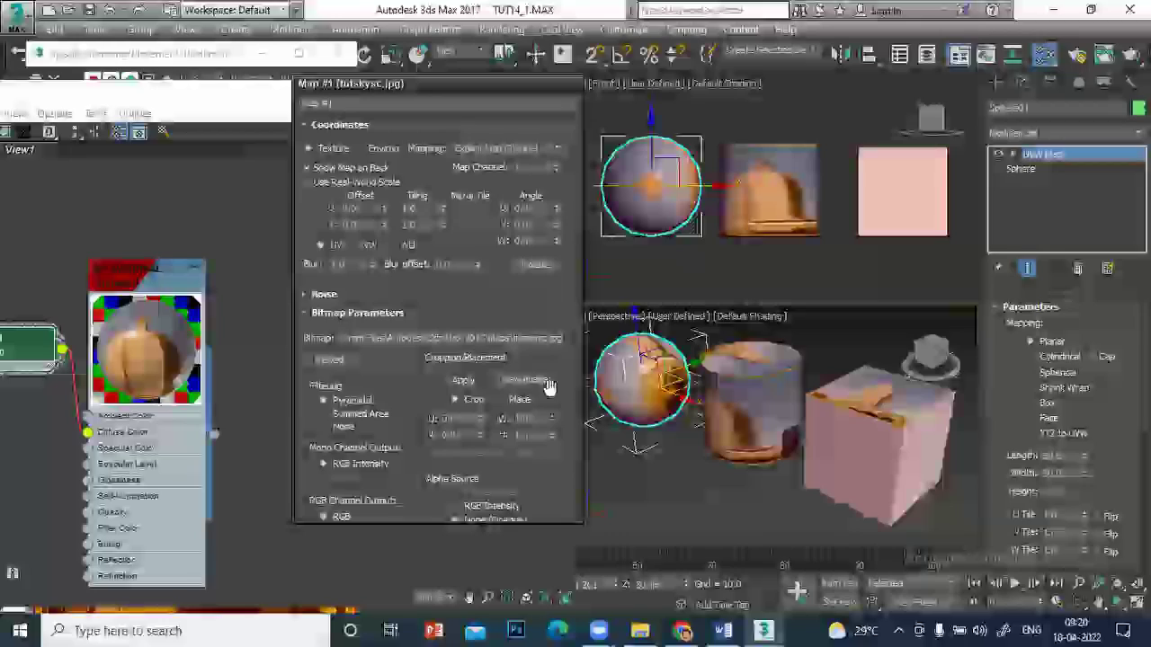
left_click(1031, 357)
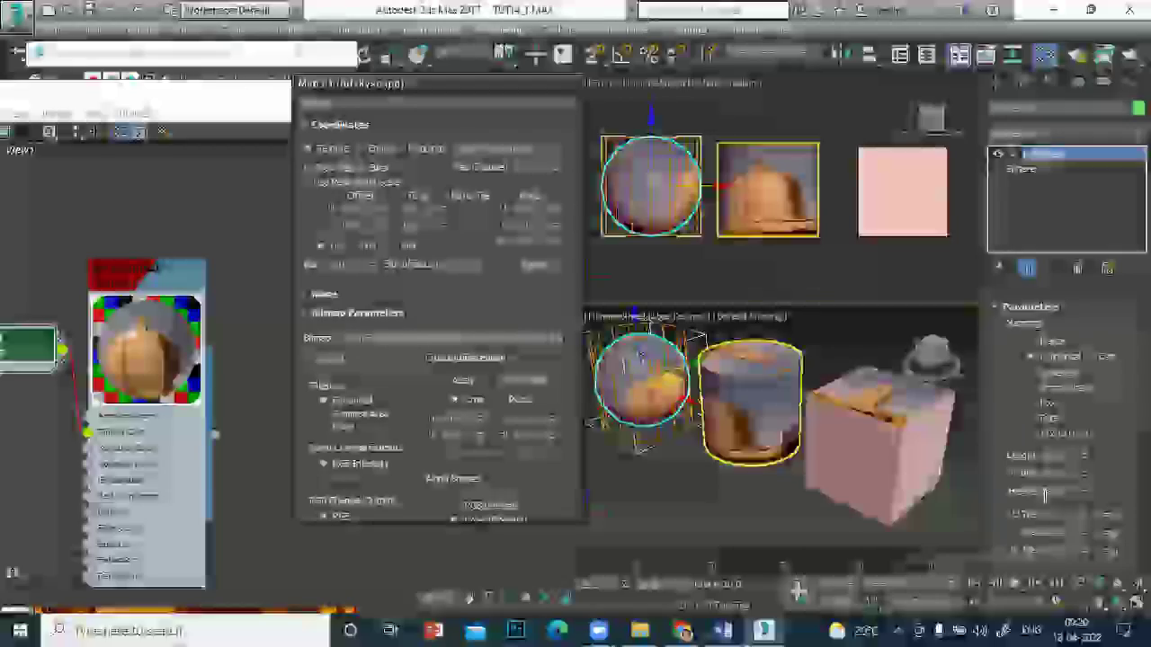
left_click(1031, 372)
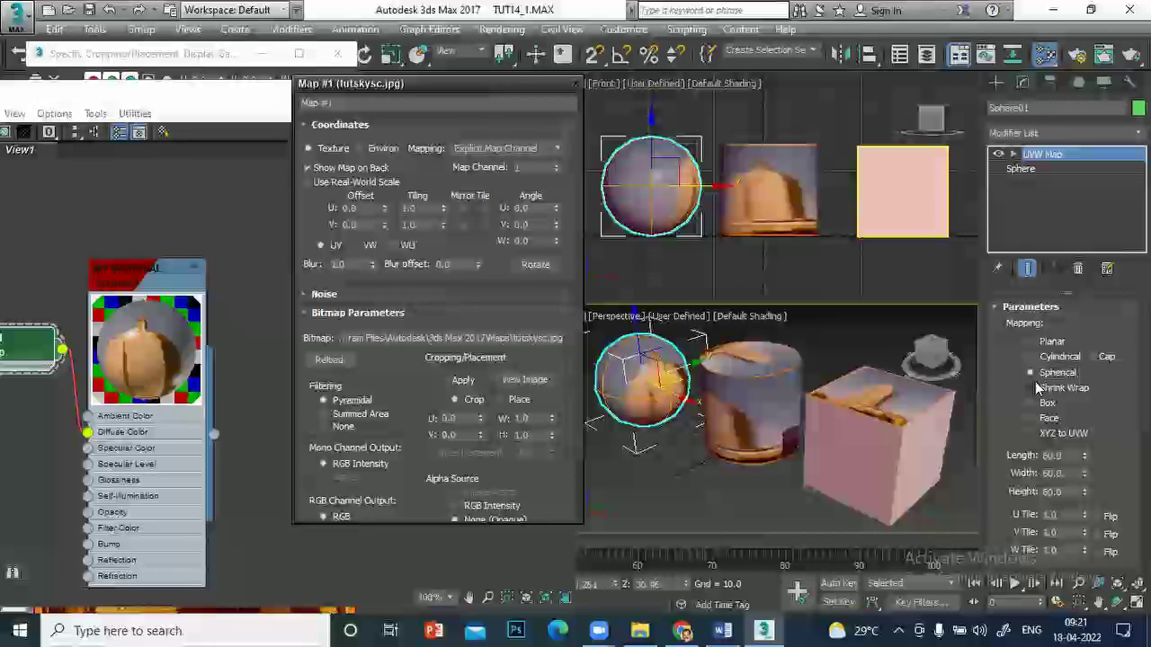
left_click(1032, 388)
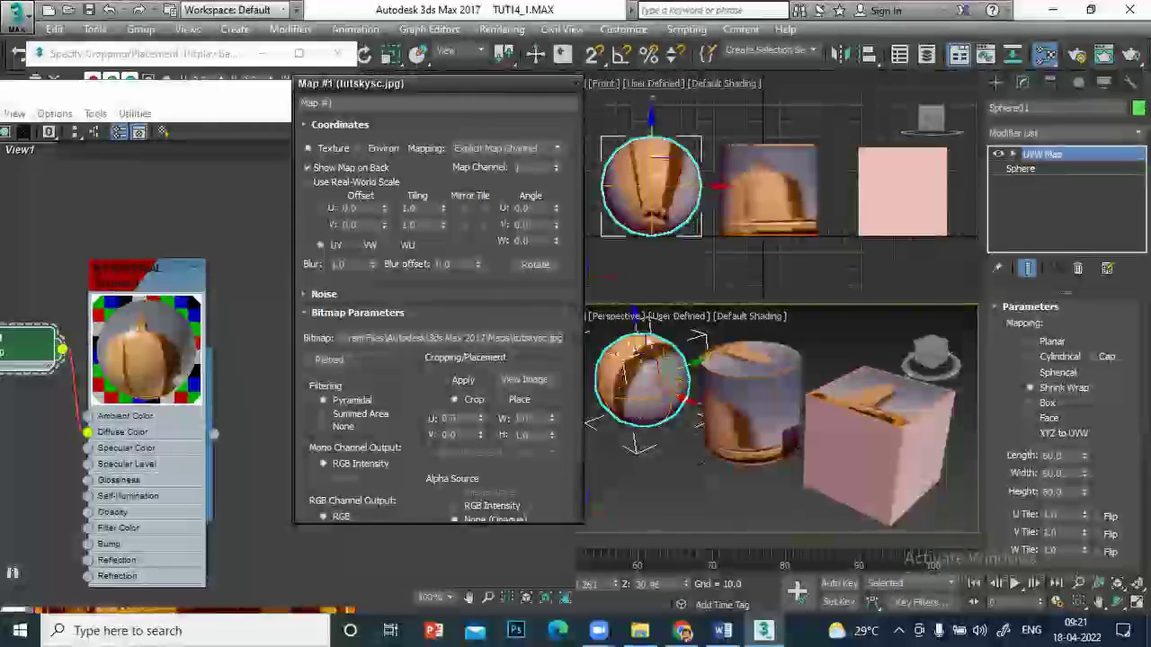
left_click(1032, 419)
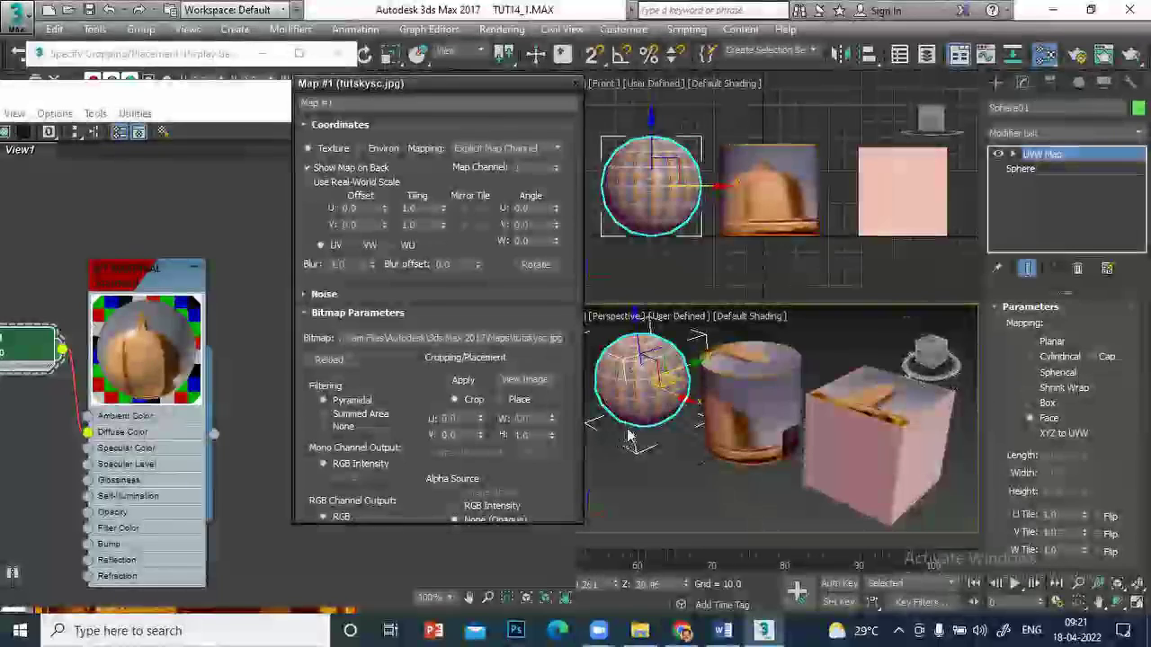
left_click(1061, 373)
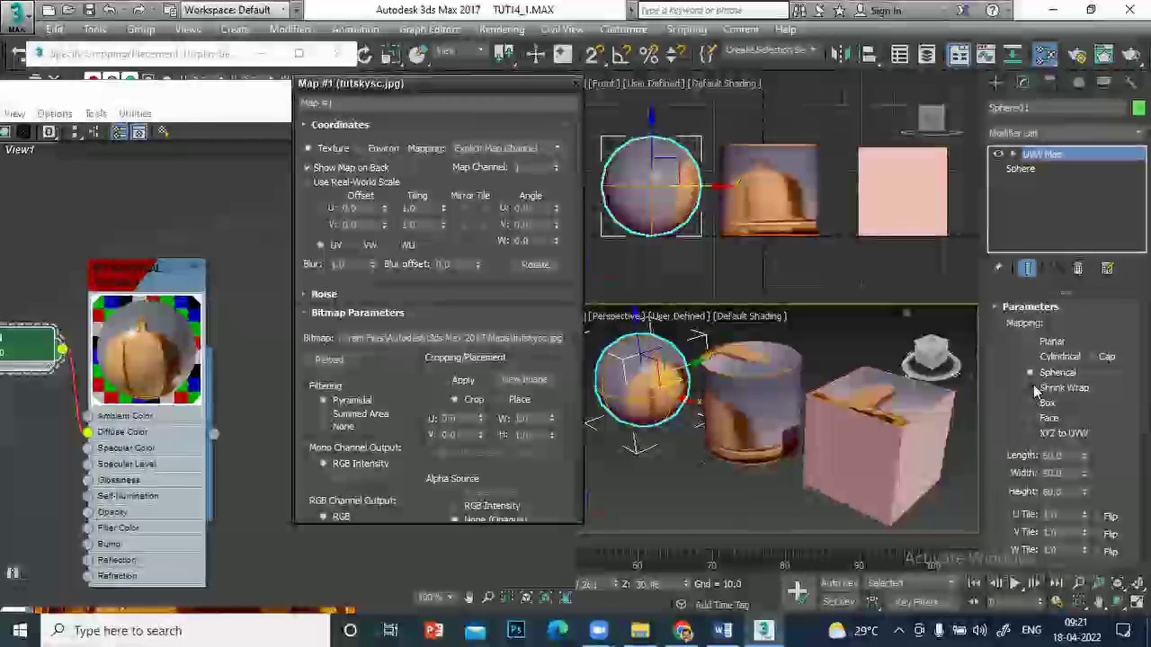
left_click(1034, 389)
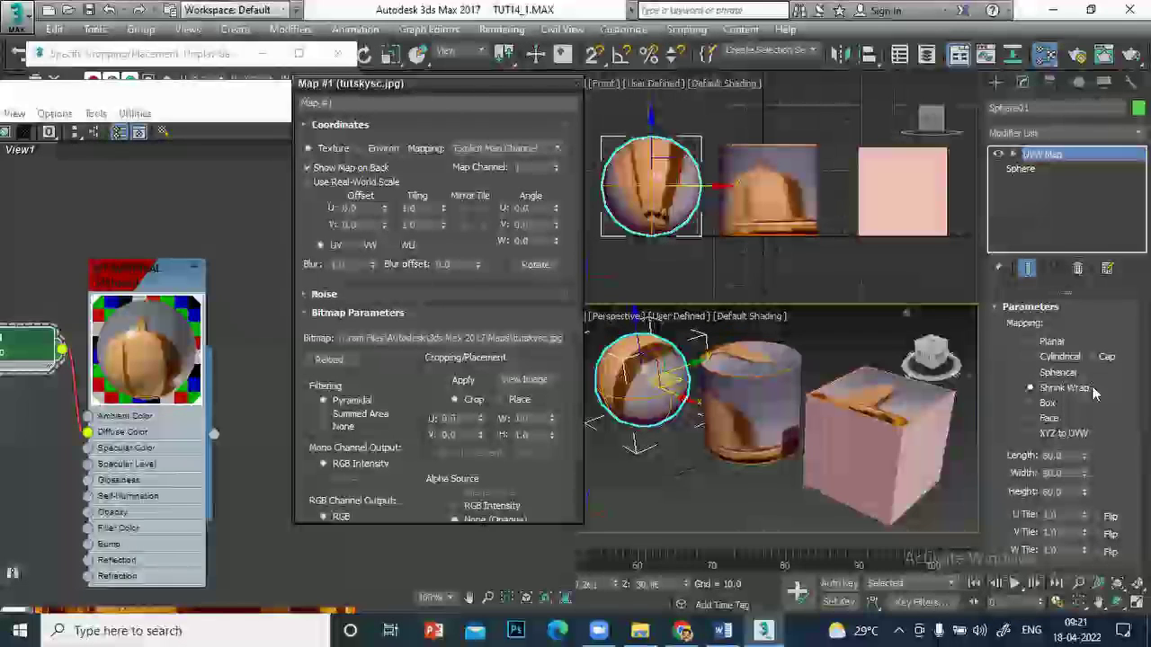
Select the cylinder and then the box
left_click(737, 406)
left_click(1043, 358)
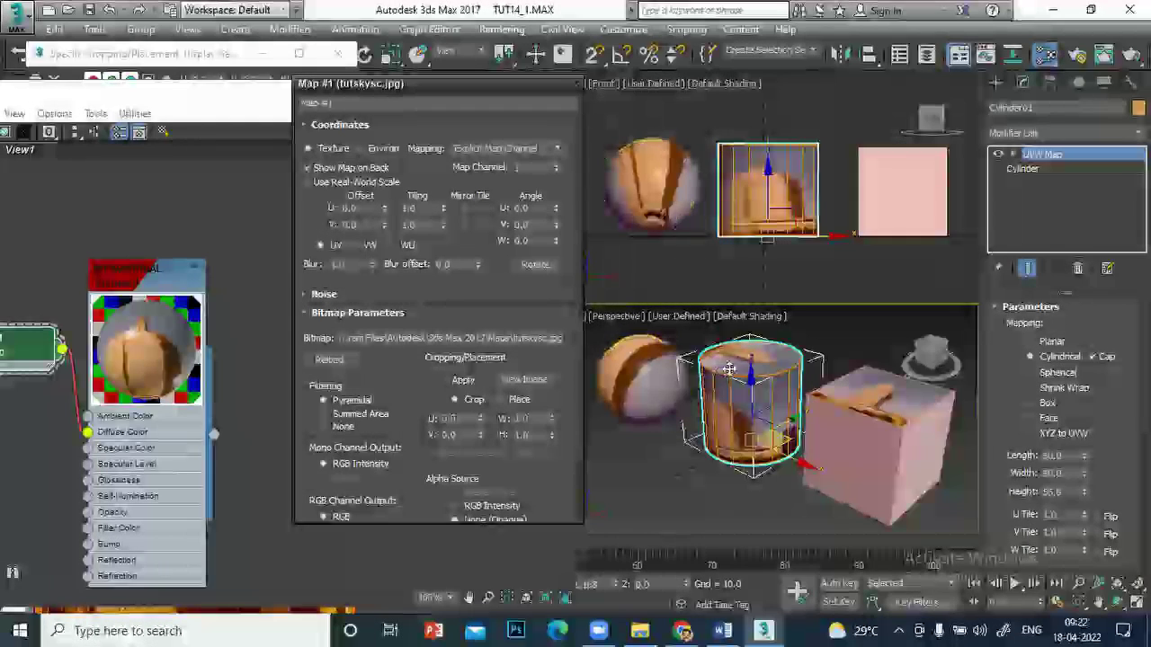
left_click(1048, 403)
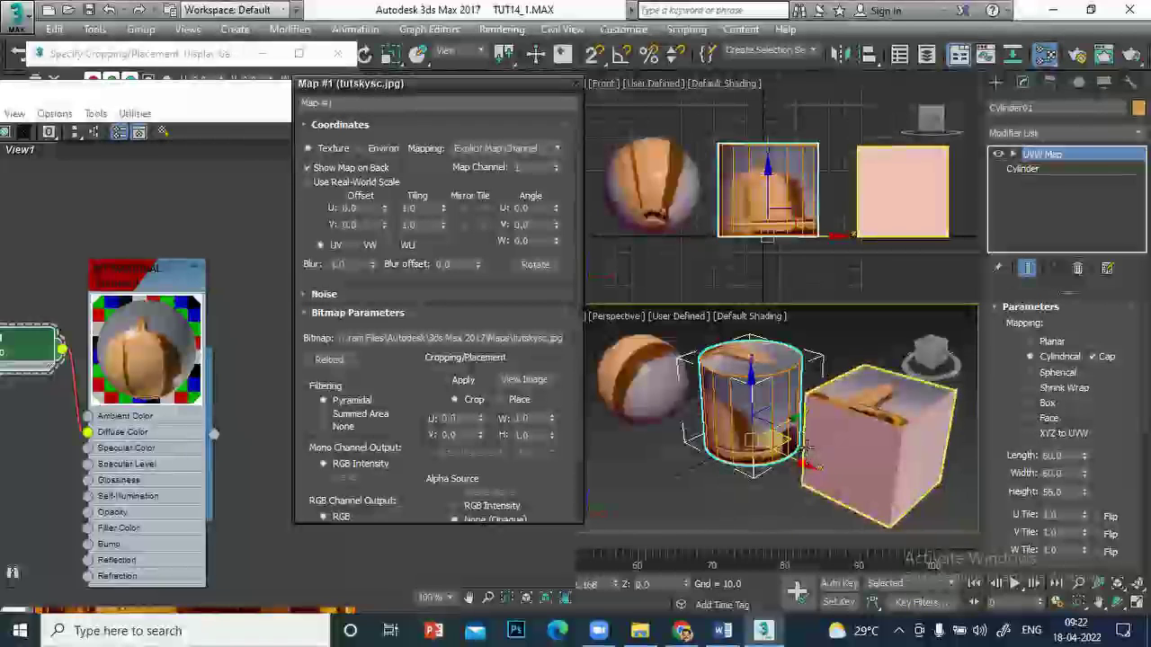
Apply Box mapping to the box, rotate its UVW gizmo, and move the Map #1 panel aside
left_click(1046, 403)
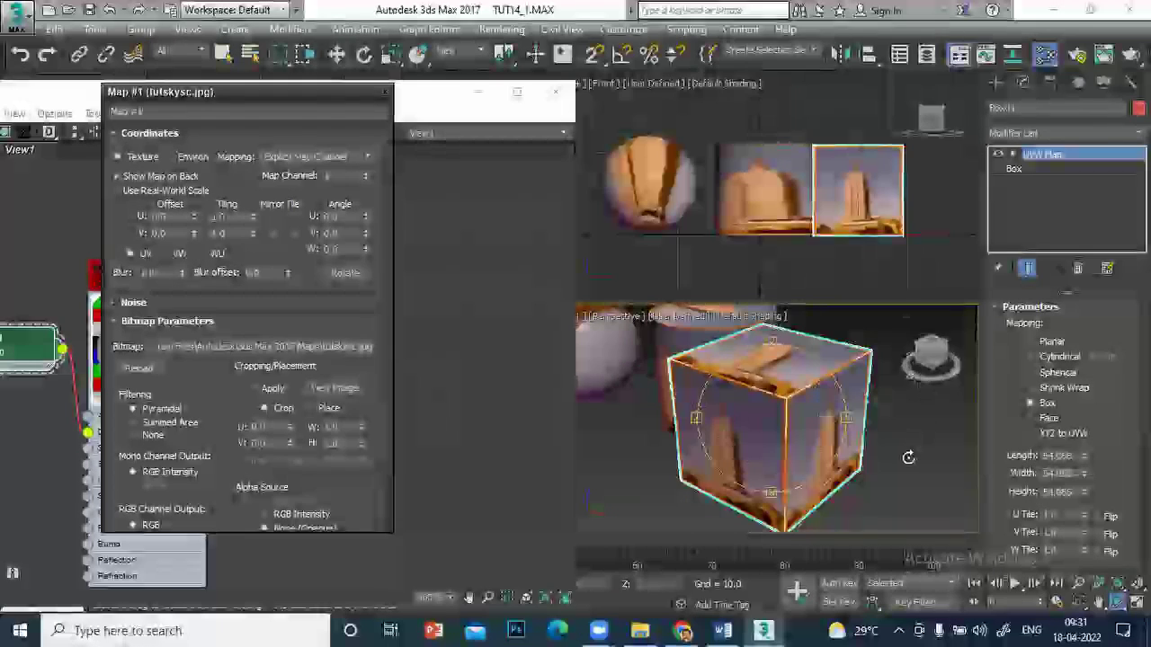
mouse_move(862, 438)
left_mouse_down()
mouse_move(783, 436)
mouse_move(743, 385)
left_mouse_up()
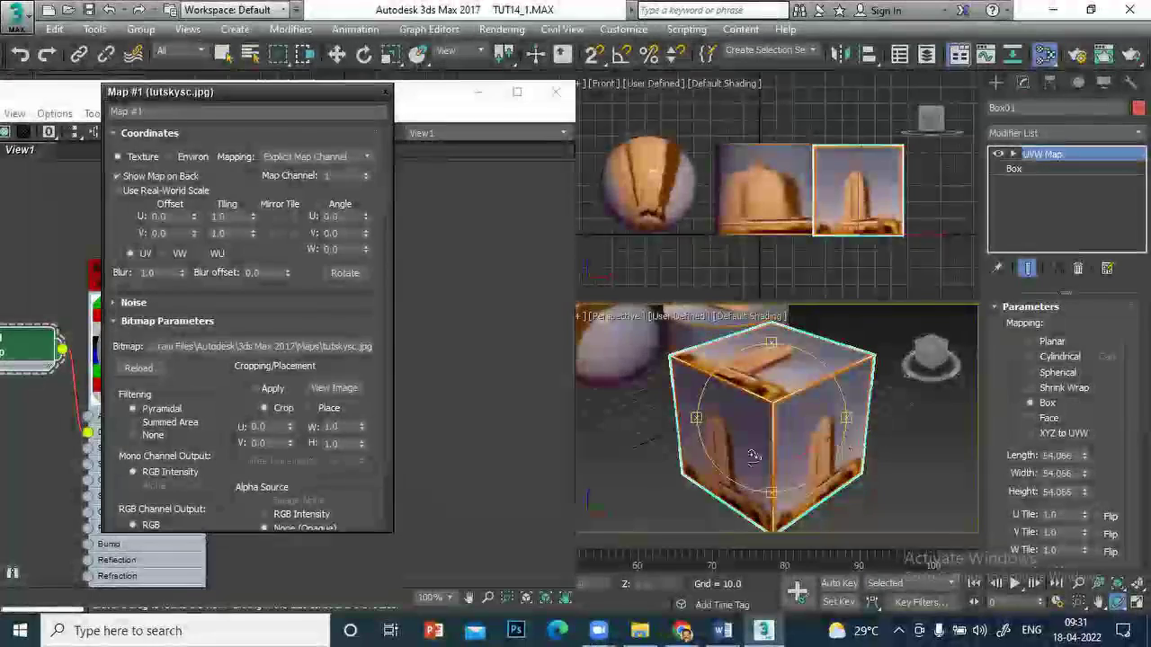
mouse_move(795, 423)
left_mouse_down()
mouse_move(761, 390)
mouse_move(720, 442)
left_mouse_up()
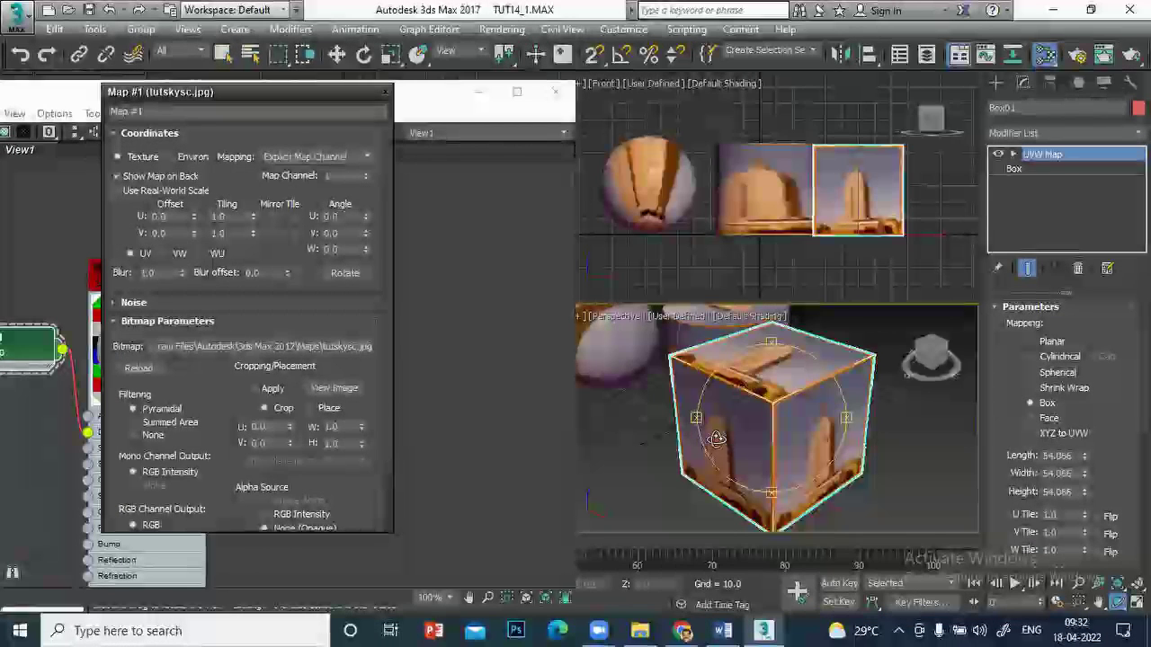
left_click_drag(800, 454, 798, 451)
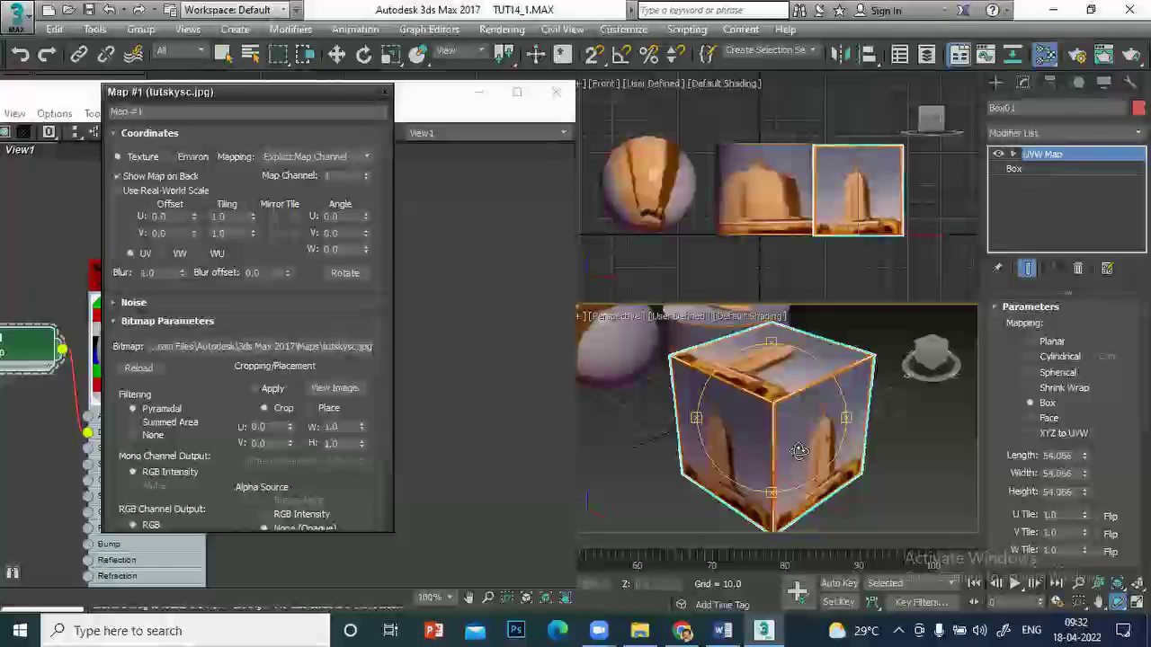
left_click_drag(746, 408, 748, 407)
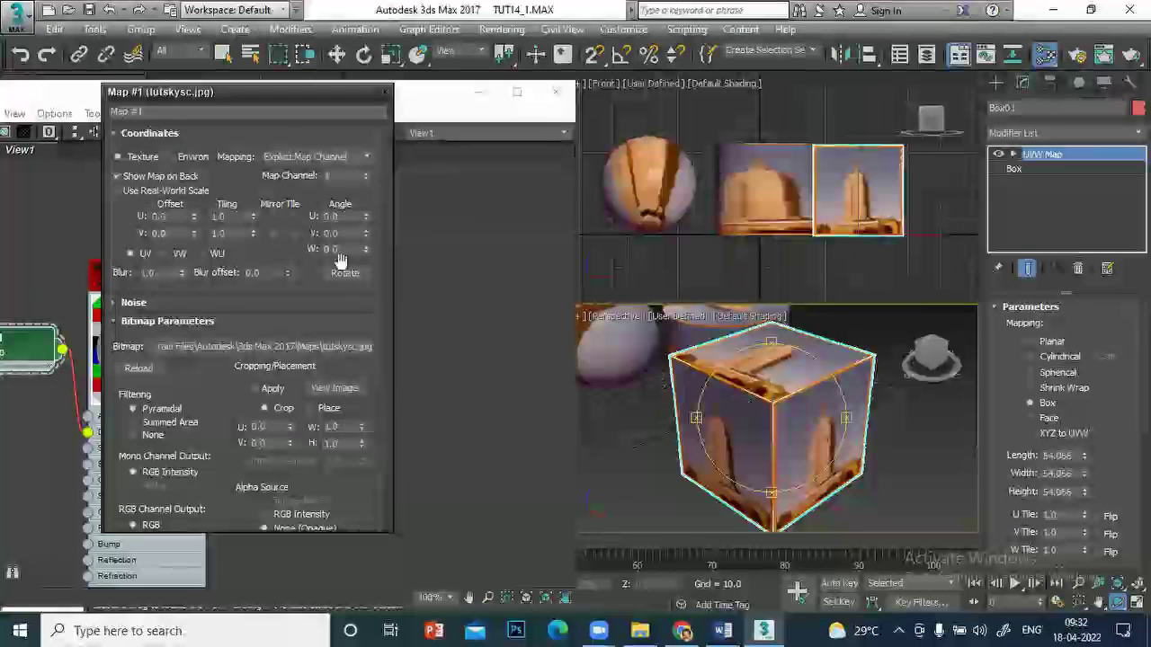
left_click_drag(332, 94, 404, 94)
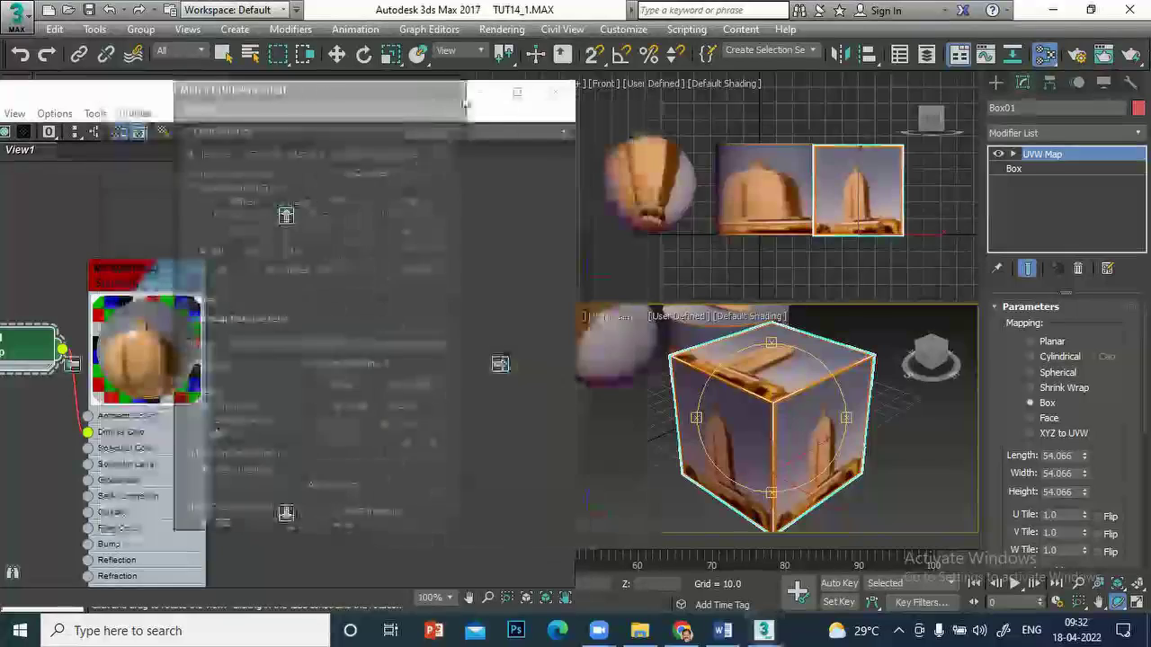
Reposition the Map #1 panel and delete the Map #1 bitmap node
left_click_drag(269, 91, 362, 103)
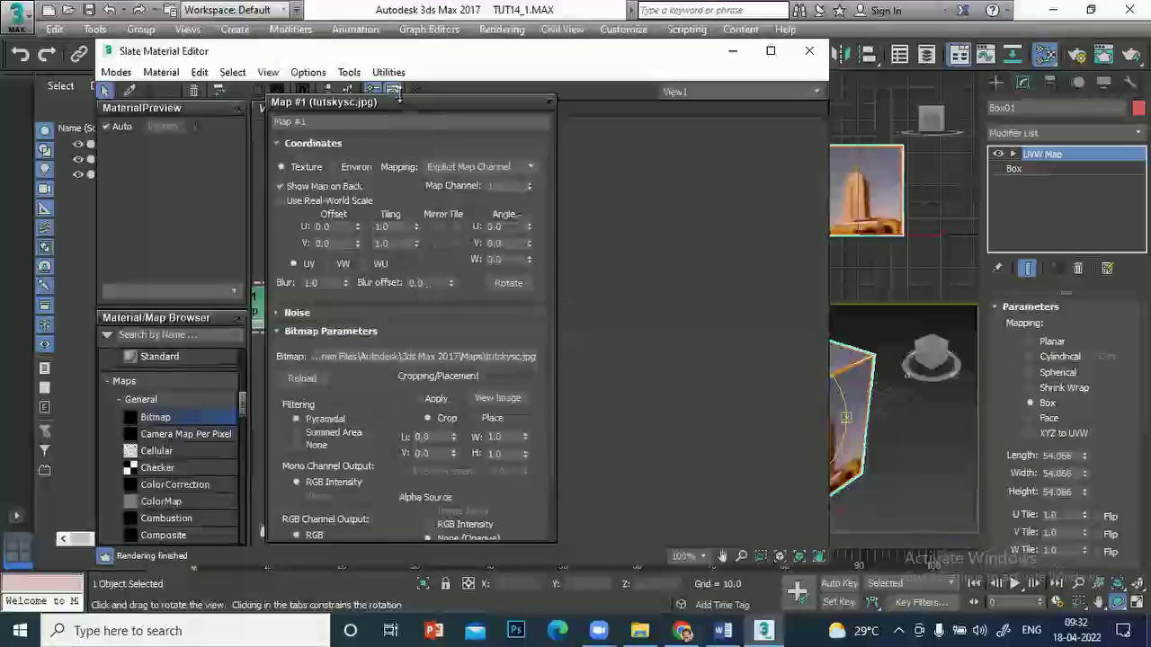
left_click_drag(407, 113, 724, 115)
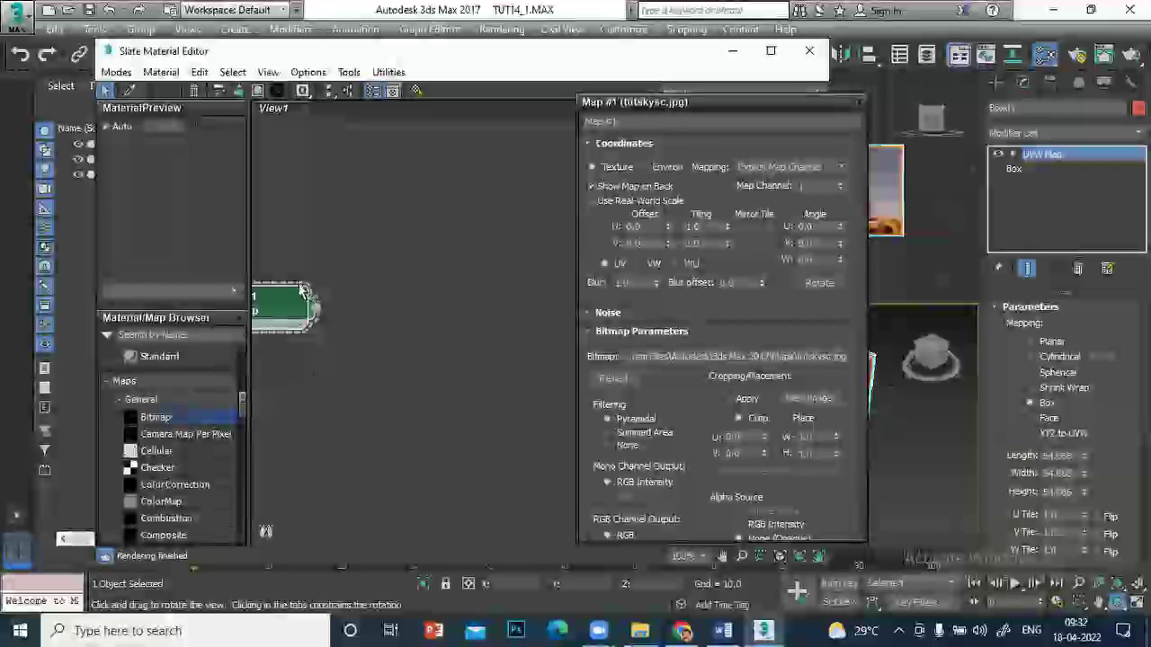
key("Delete")
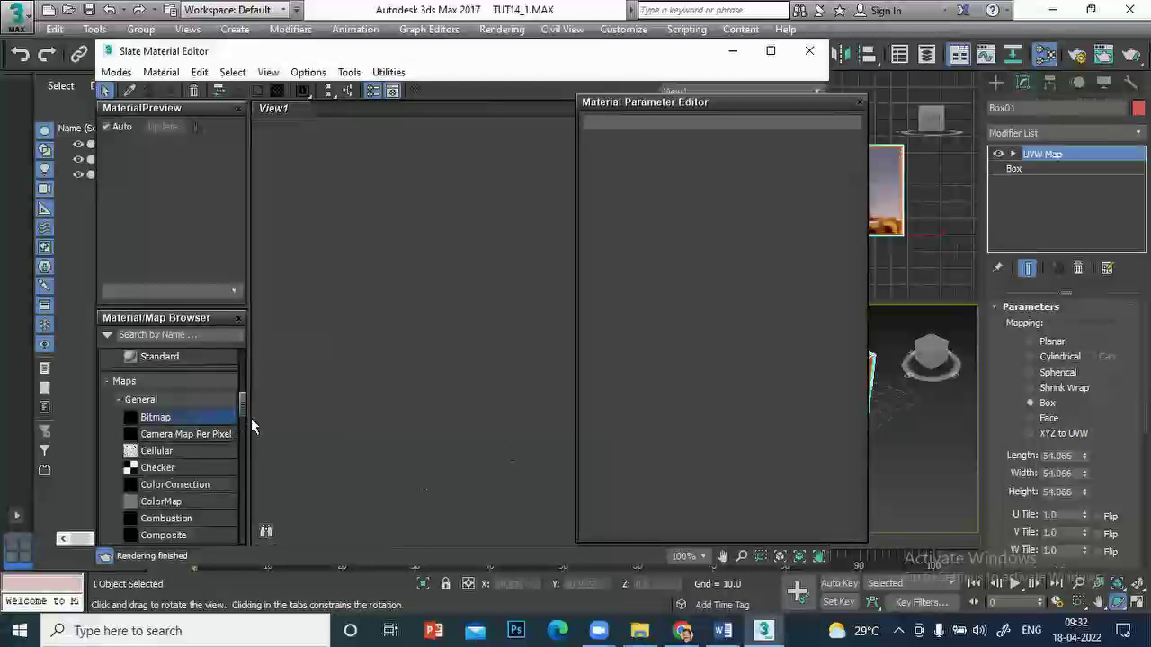
Drag MY MATERIAL from Scene Materials into View1 as an instance
scroll(237, 384, "down", 3)
scroll(237, 383, "down", 3)
scroll(237, 387, "down", 3)
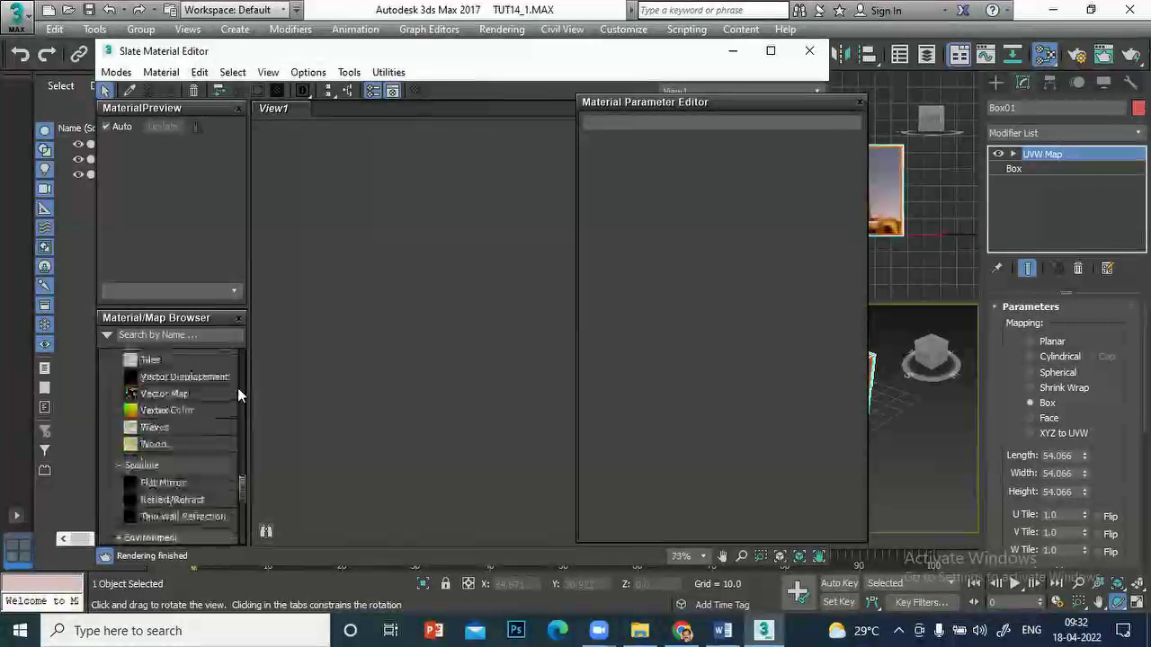
scroll(237, 388, "down", 3)
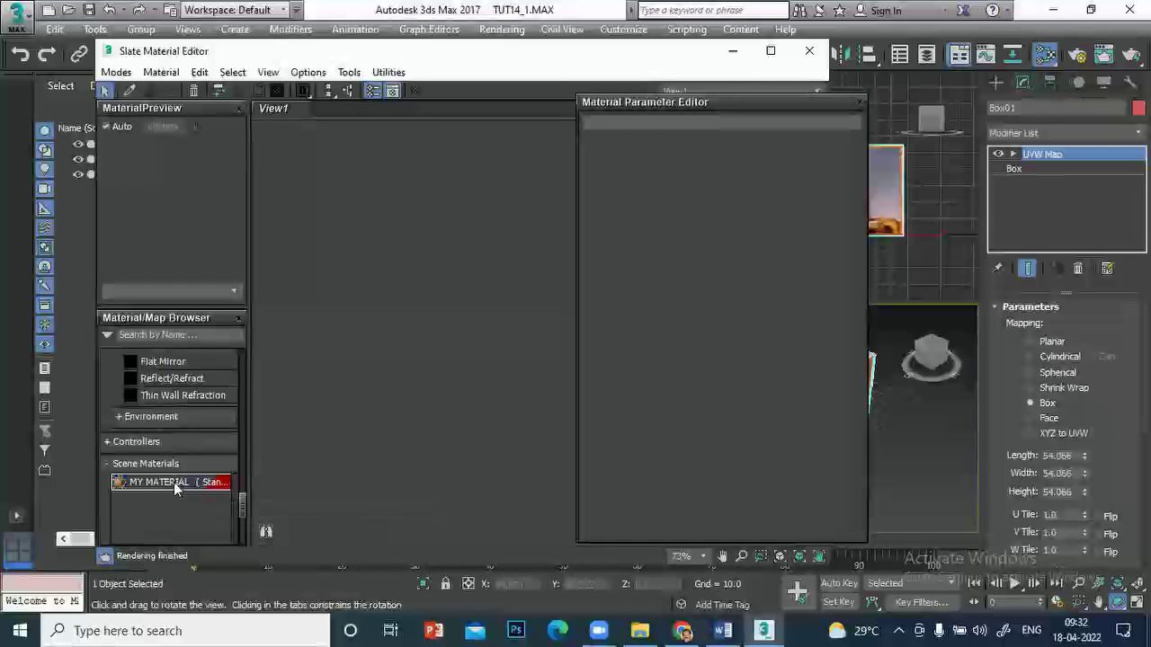
left_click_drag(175, 488, 451, 237)
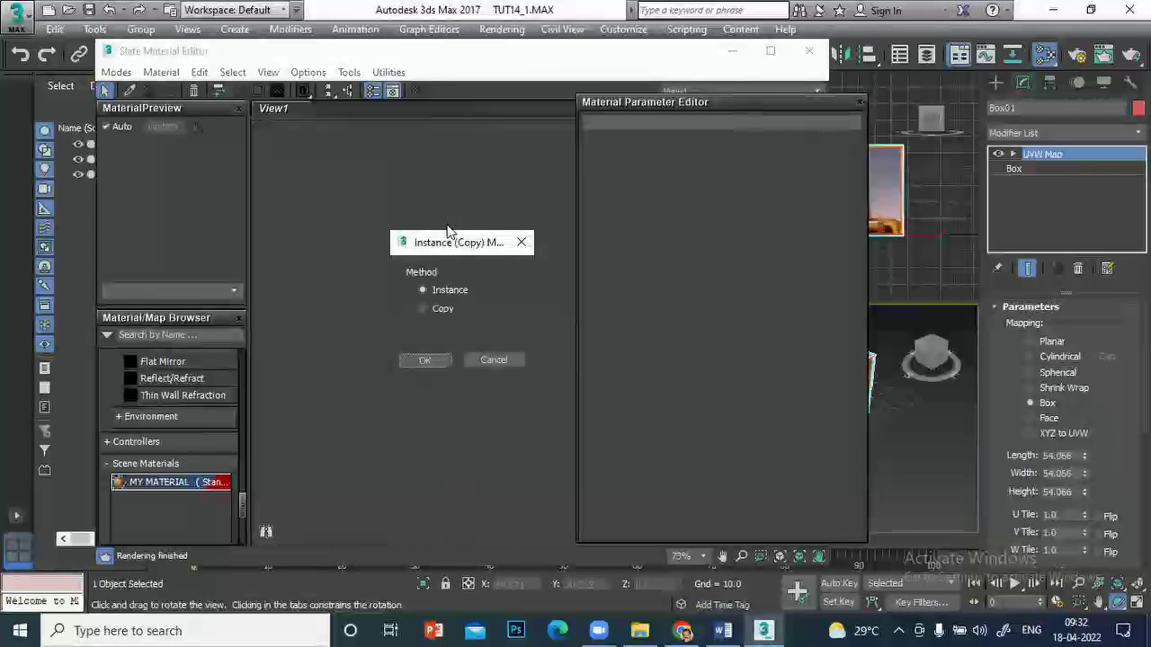
left_click(424, 360)
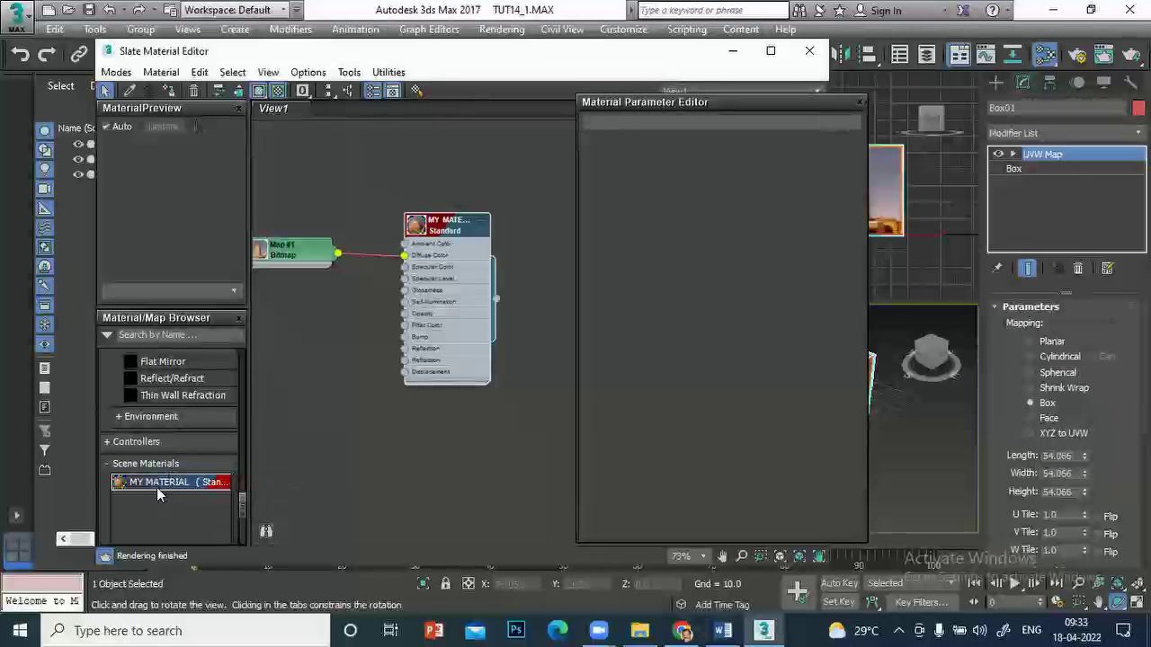
Wire Map #1 into MY MATERIAL's Diffuse Color and inspect both nodes' parameters
left_click_drag(399, 255, 404, 256)
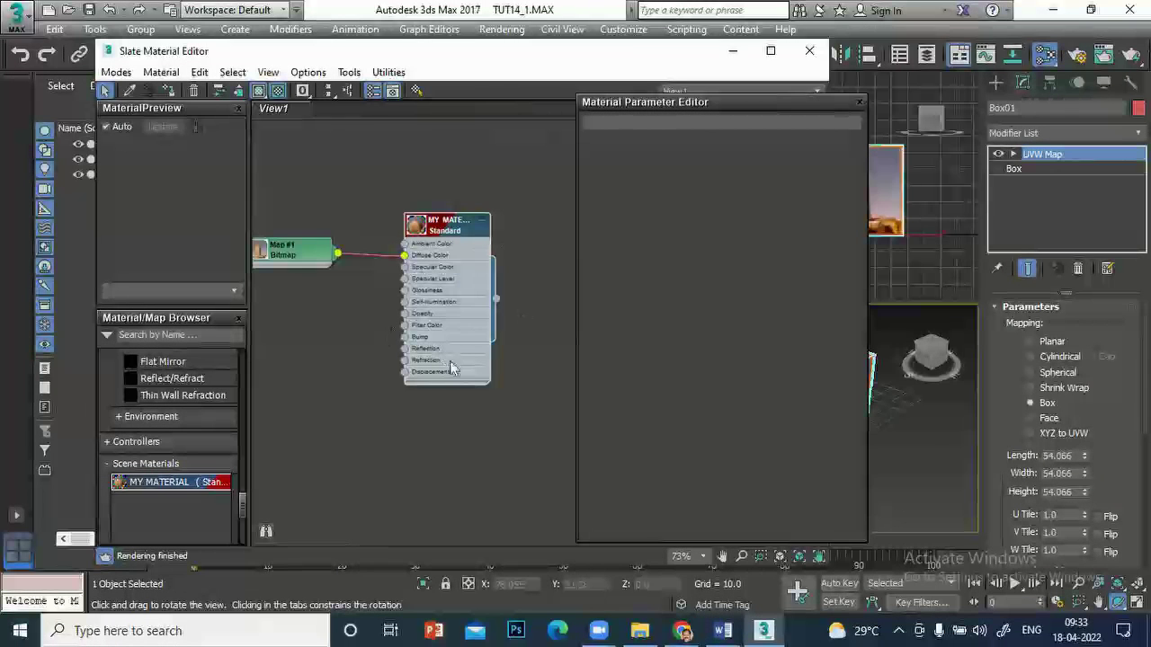
double_click(438, 227)
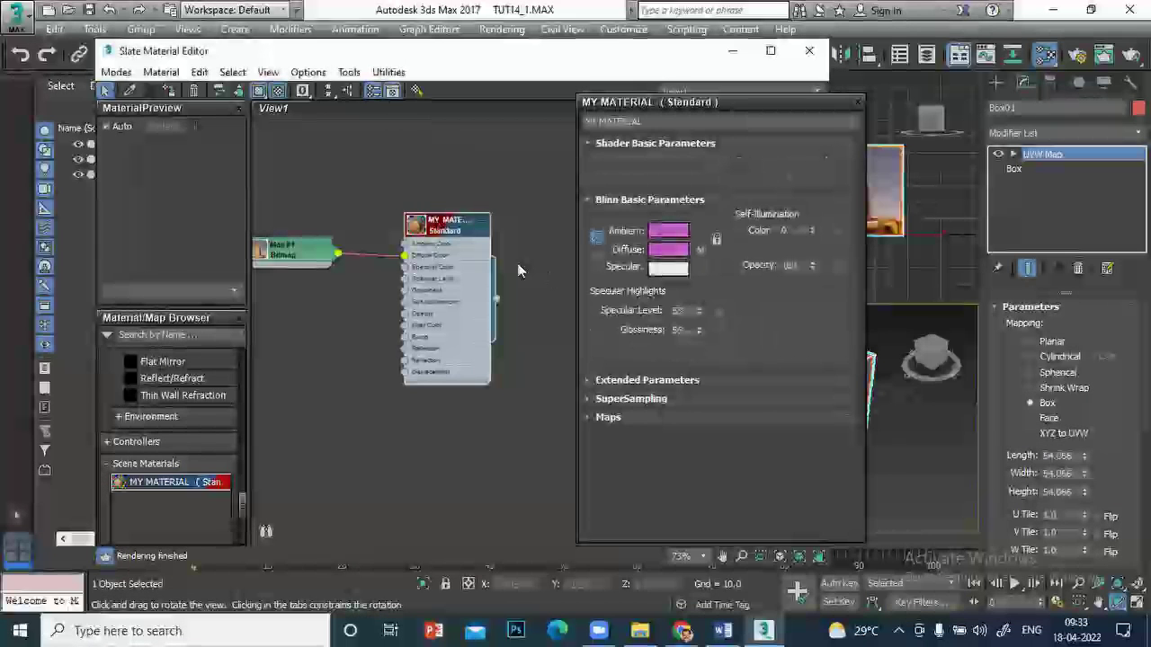
left_click(698, 250)
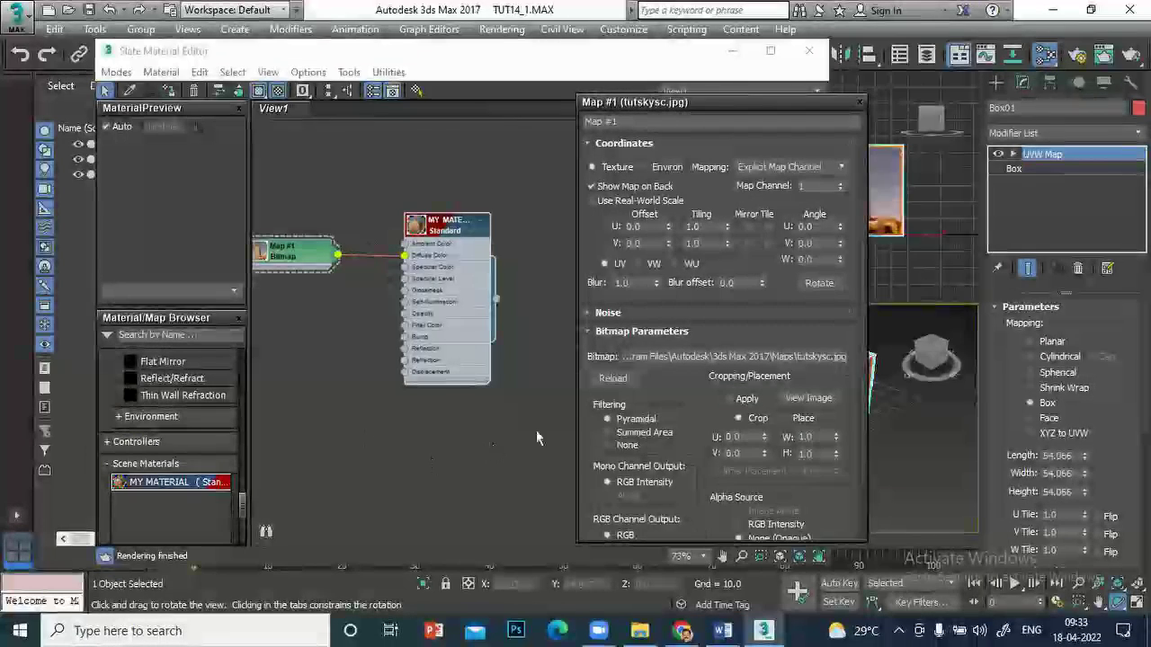
Marquee-select the MY MATERIAL and Map #1 nodes and delete them from View1
scroll(401, 340, "down", 1)
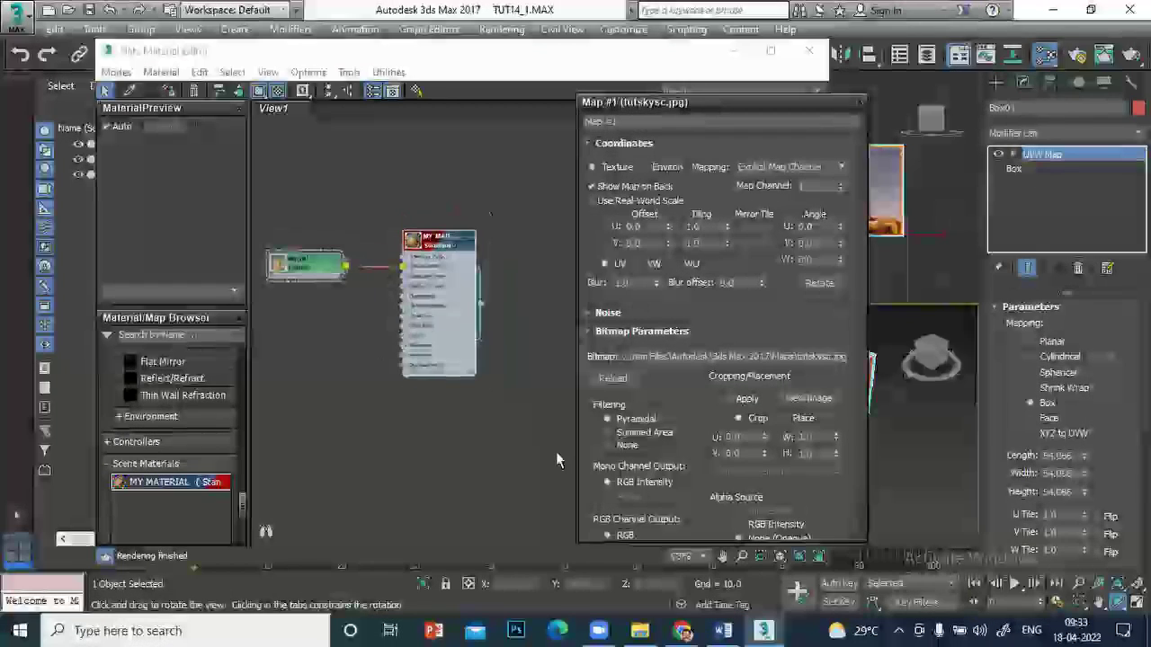
left_click_drag(544, 437, 258, 186)
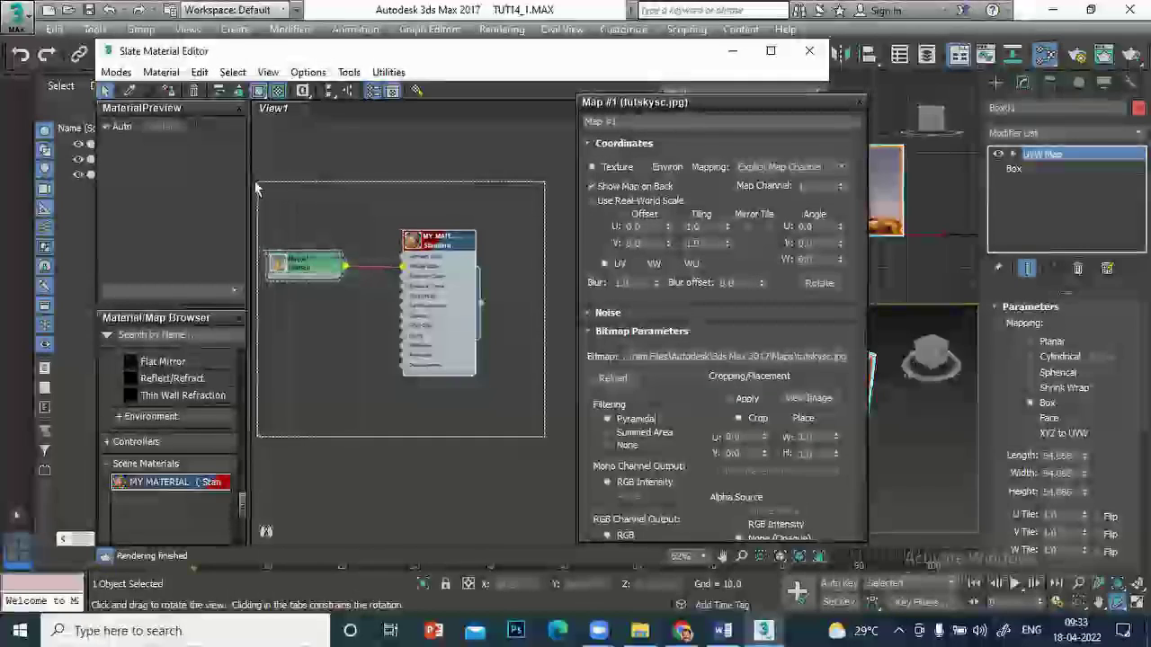
key("Delete")
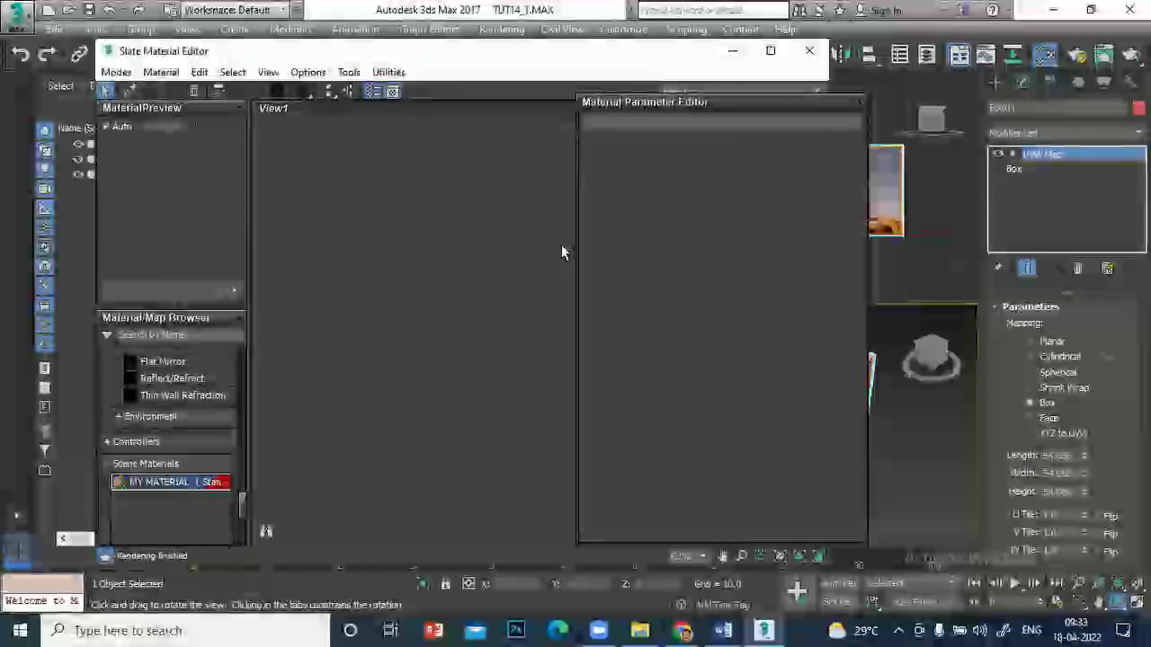
left_click(116, 73)
Switch to the Compact Material Editor and rename the cyan Material #4 sample 'MY MULTI SUBOBJECT'
left_click(171, 92)
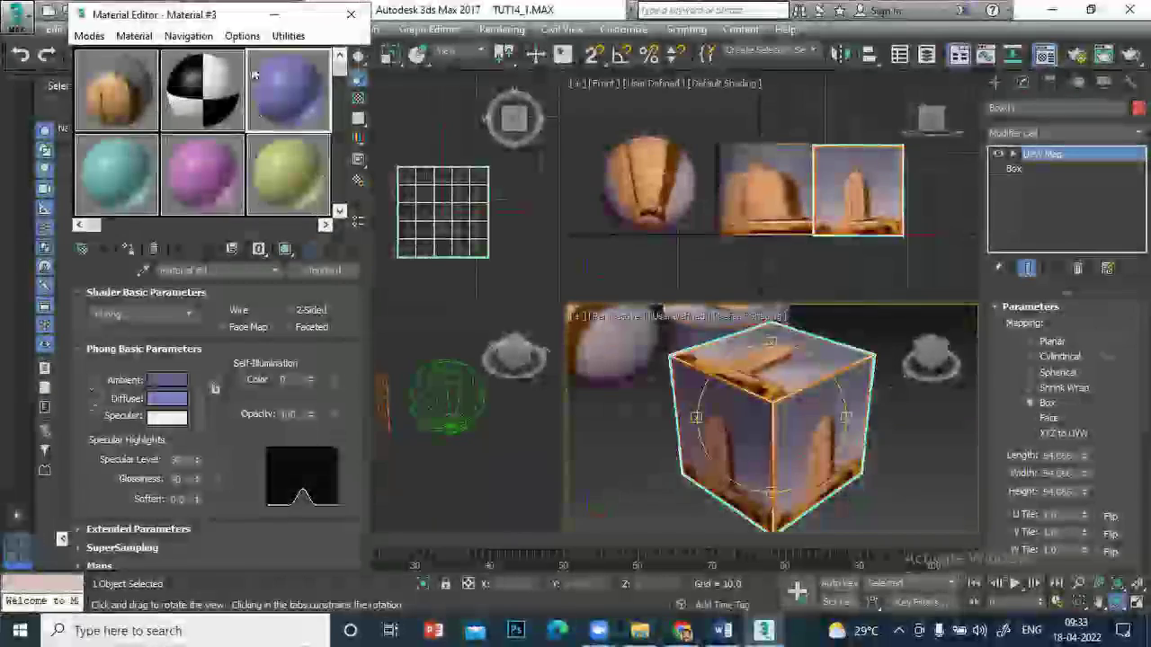
left_click_drag(234, 15, 299, 17)
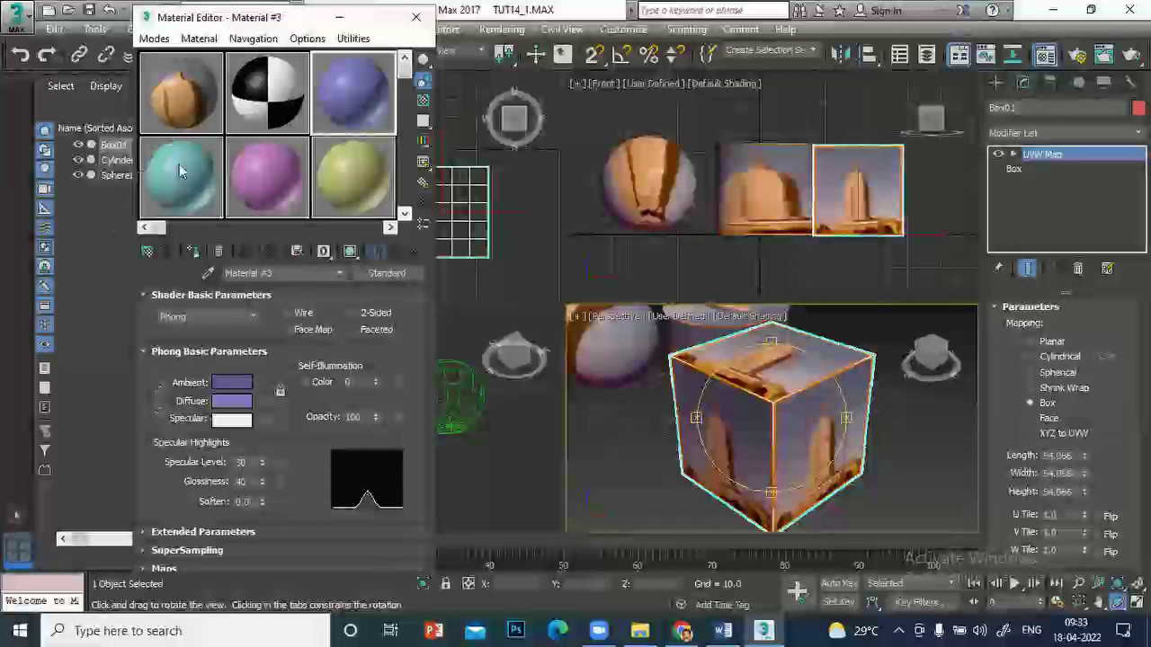
left_click(167, 184)
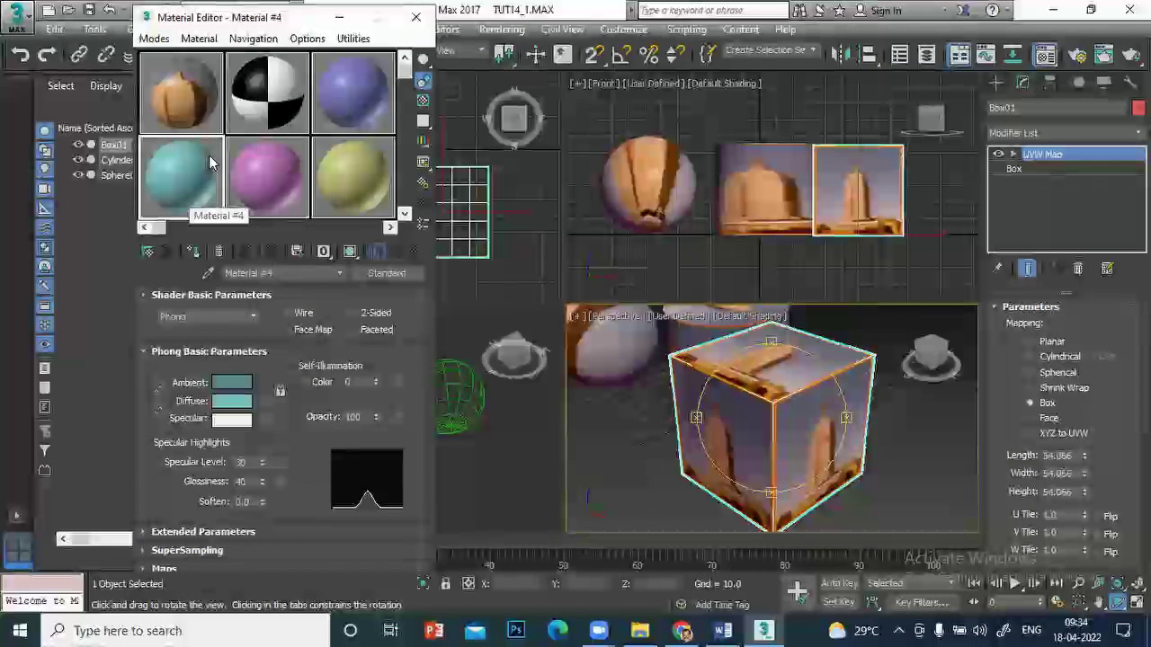
left_click(209, 162)
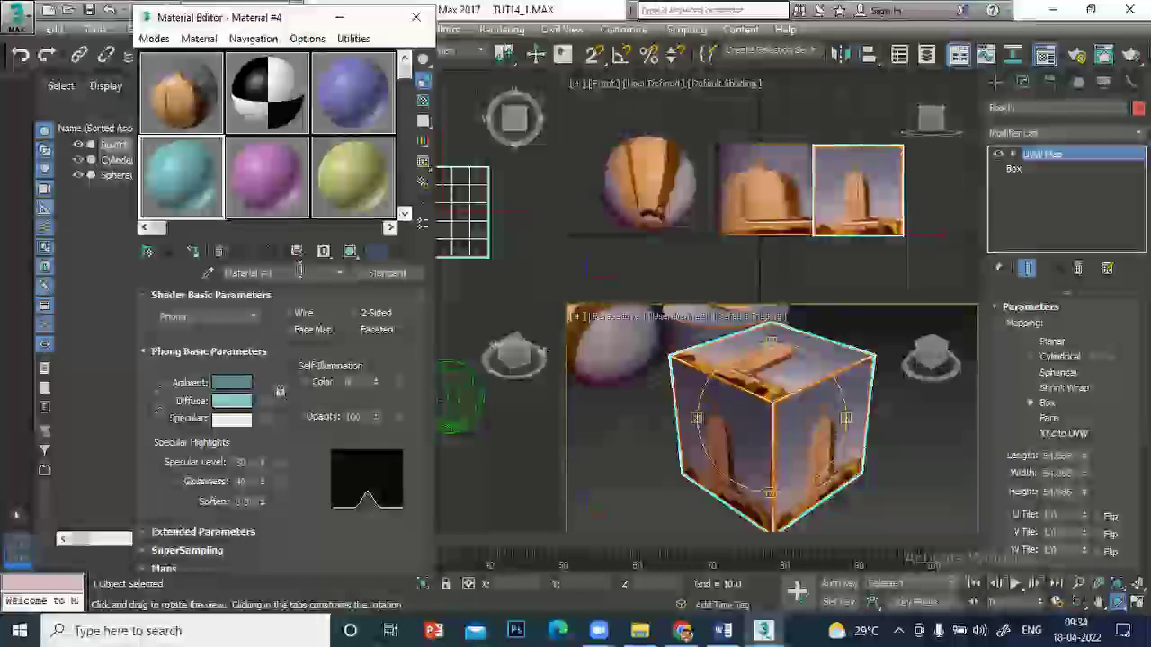
type("MY MU")
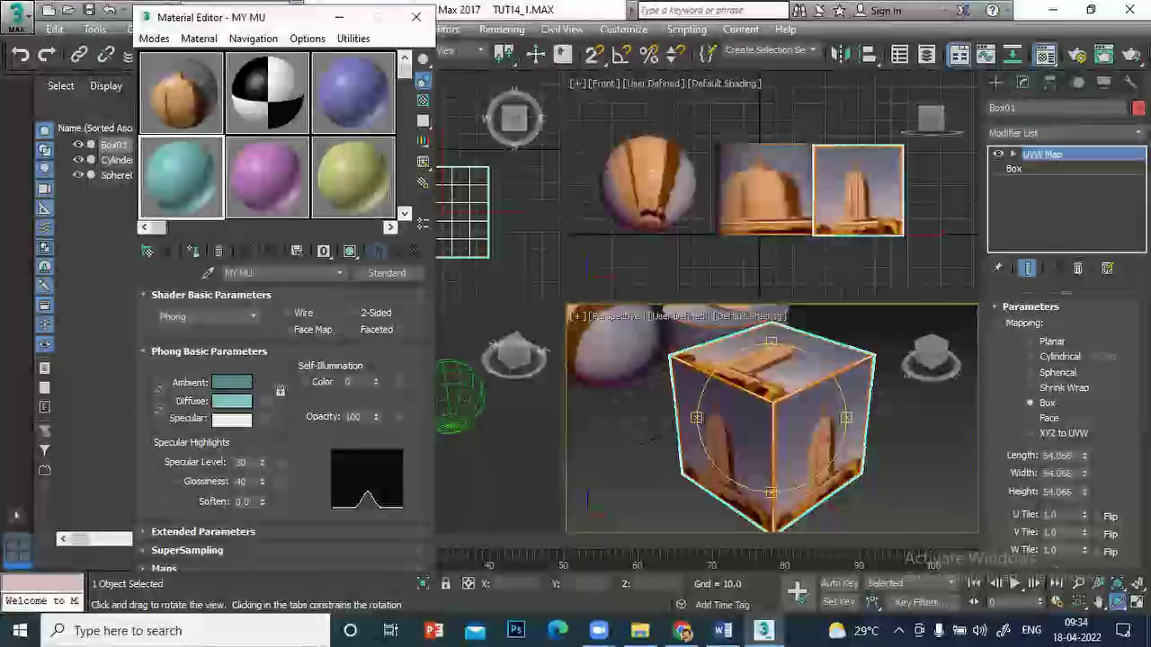
type("LTI")
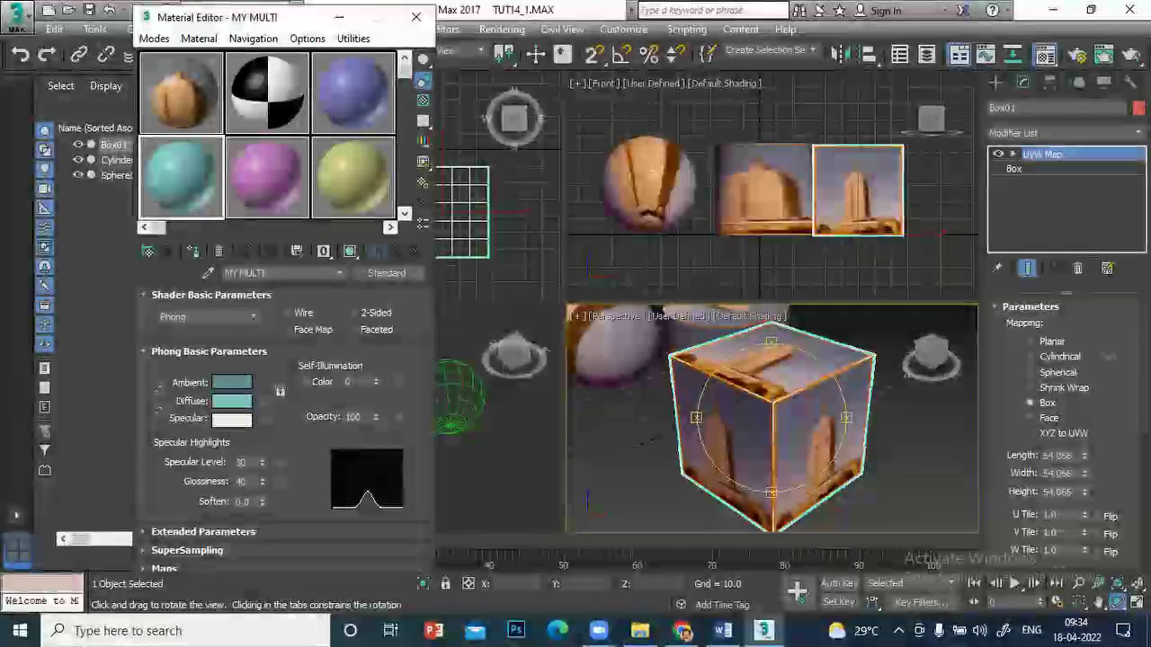
type(" SUB")
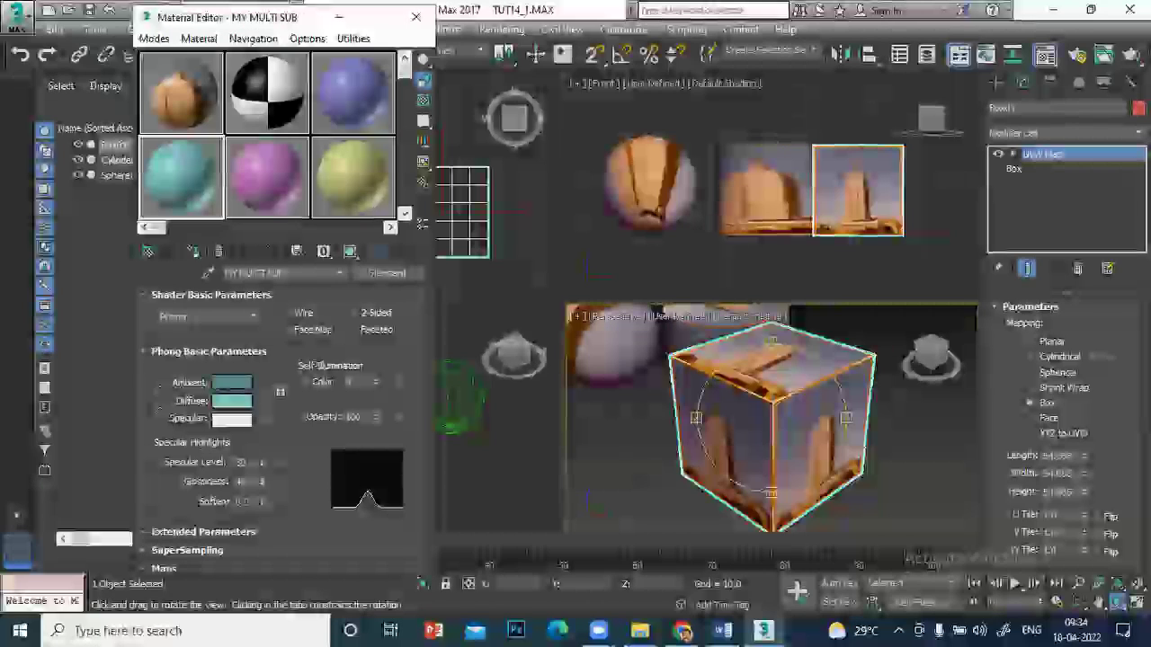
type("OBJEC")
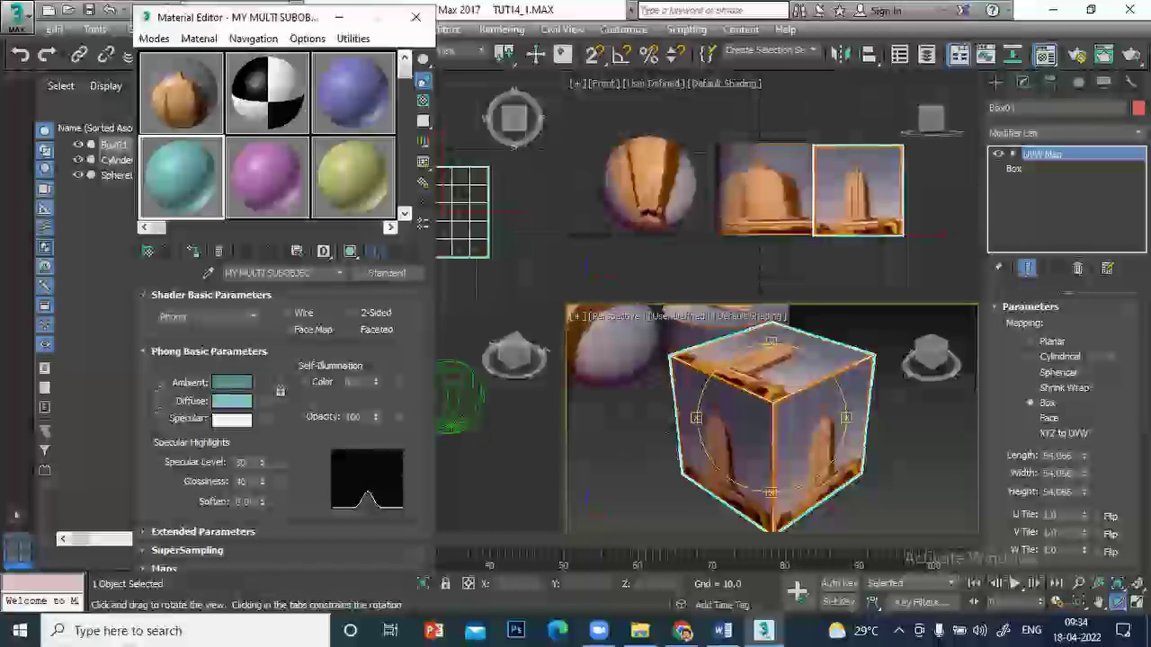
type("T")
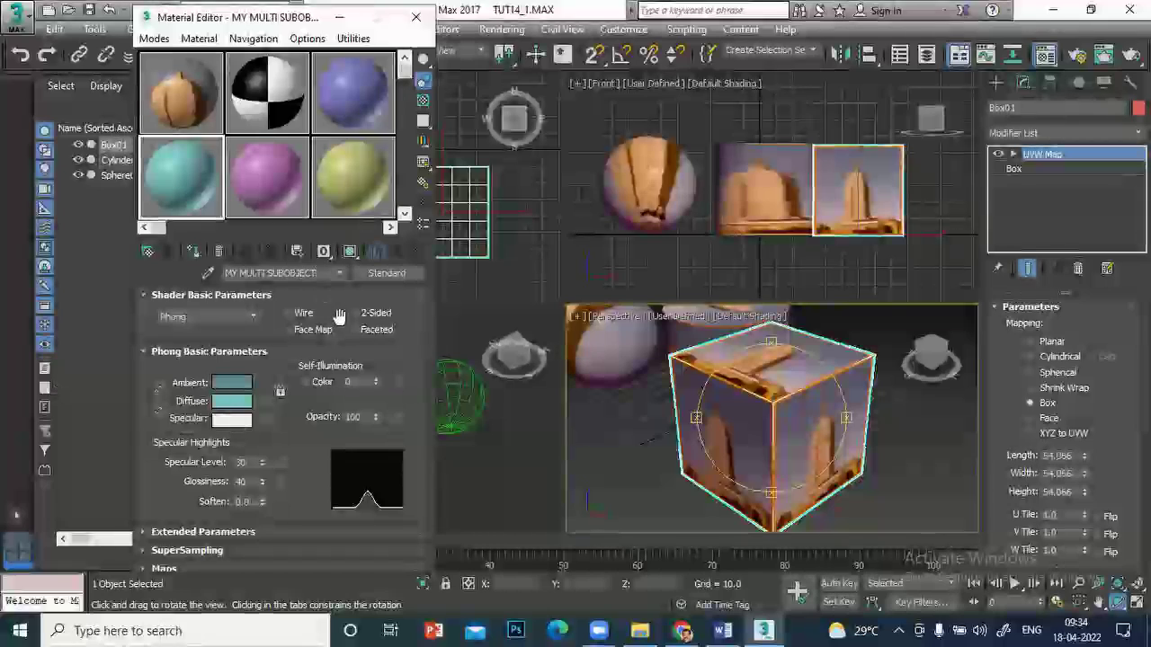
left_click(395, 280)
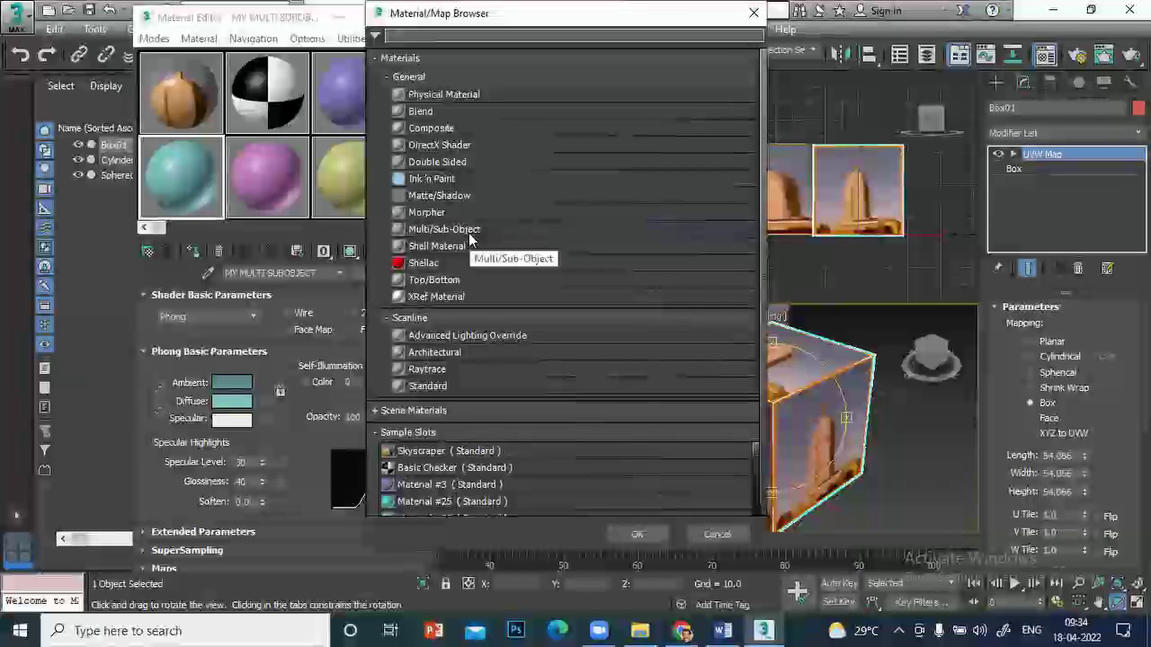
Choose Multi/Sub-Object as the material type, keeping the old material as a sub-material
left_click(464, 233)
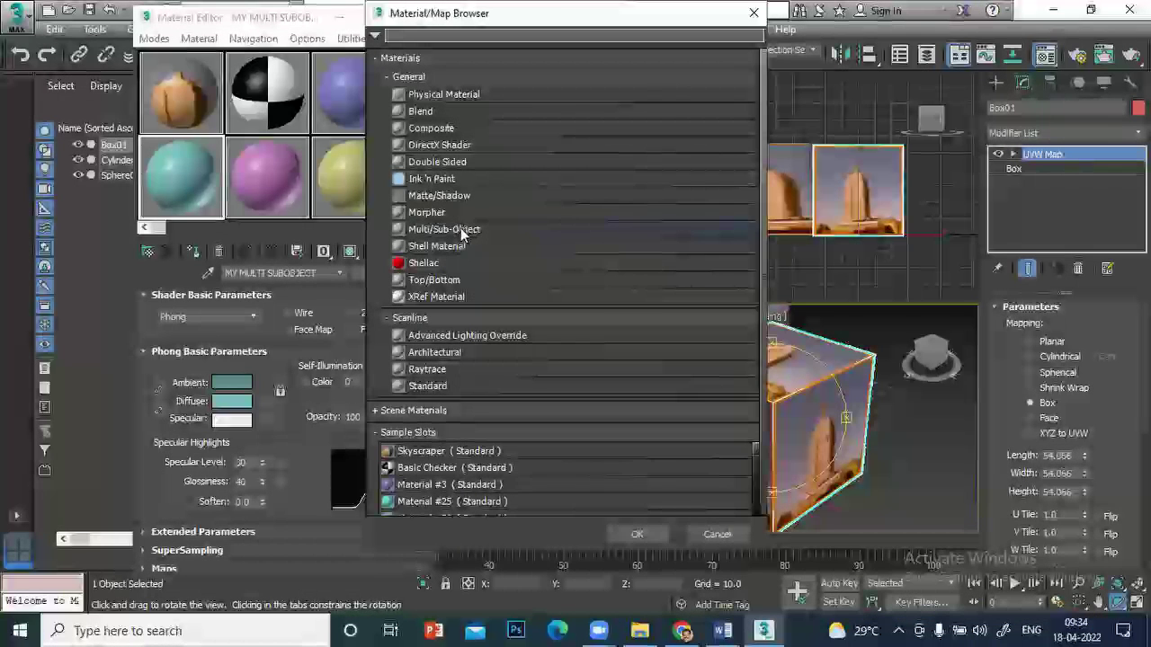
left_click(462, 230)
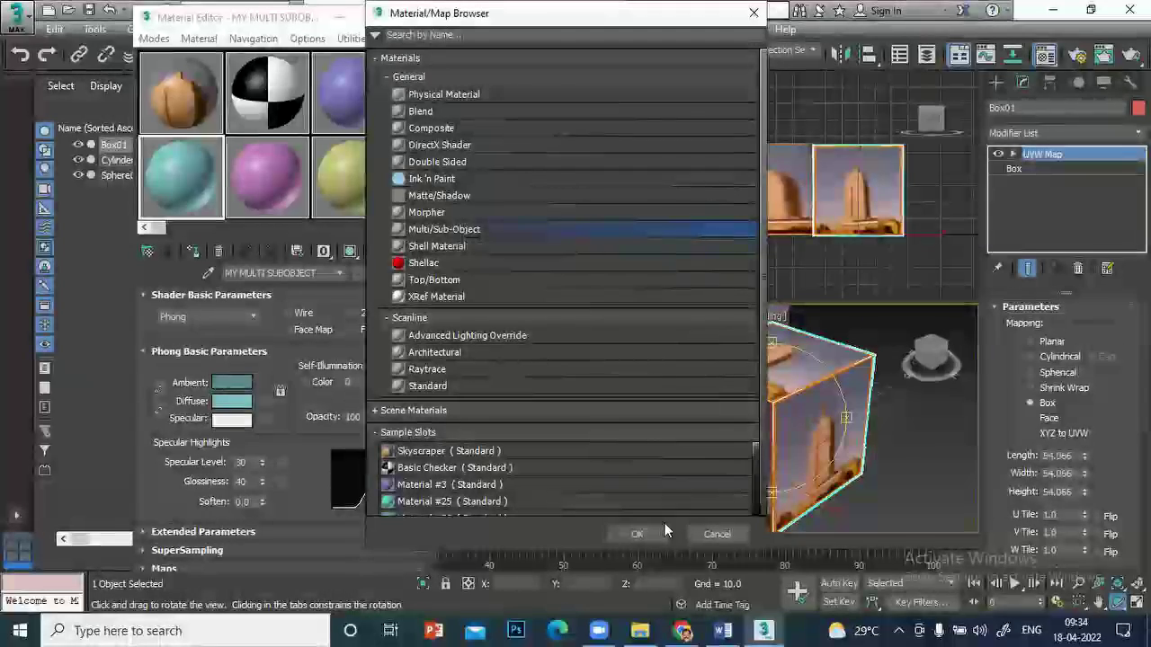
left_click(664, 525)
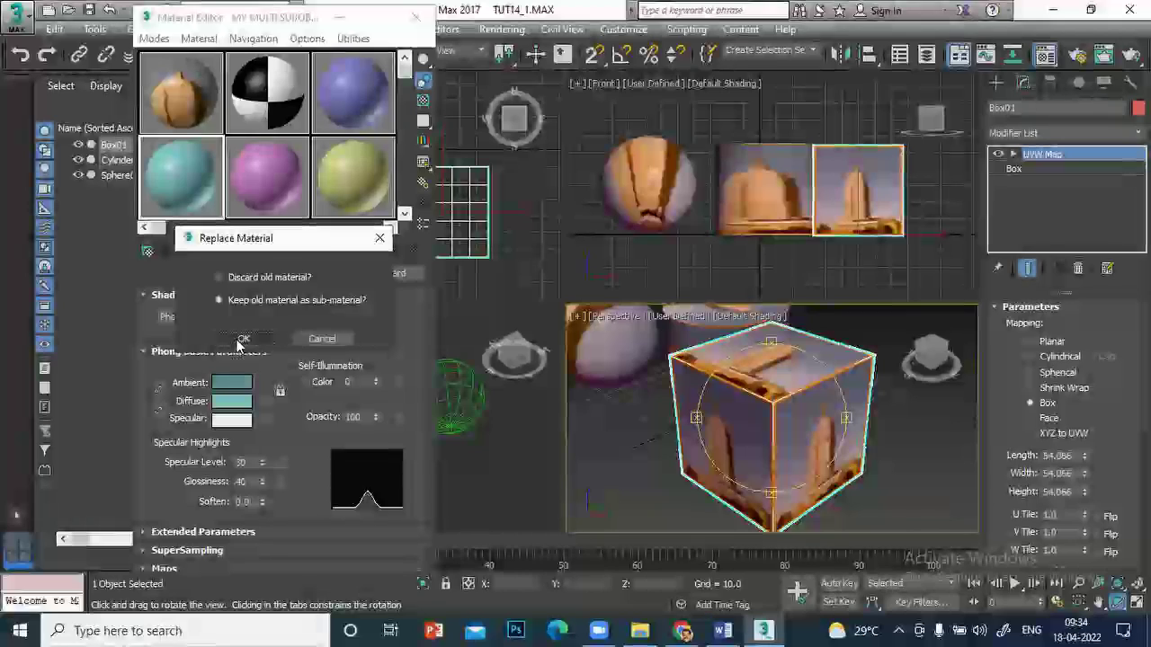
left_click(241, 340)
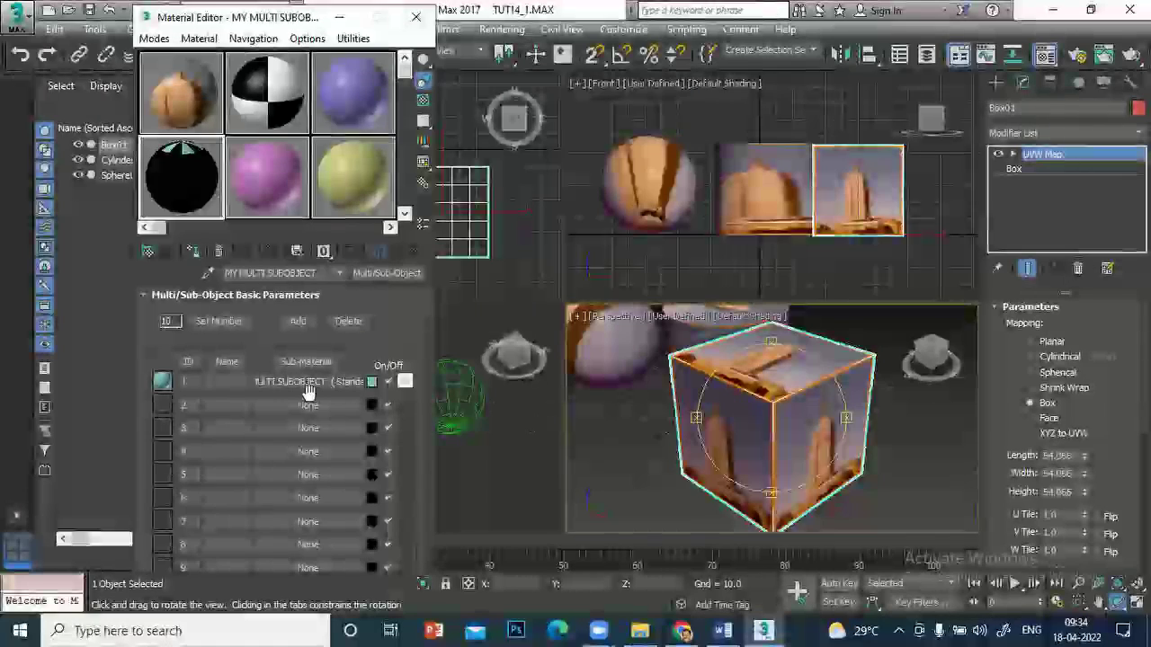
scroll(305, 388, "down", 2)
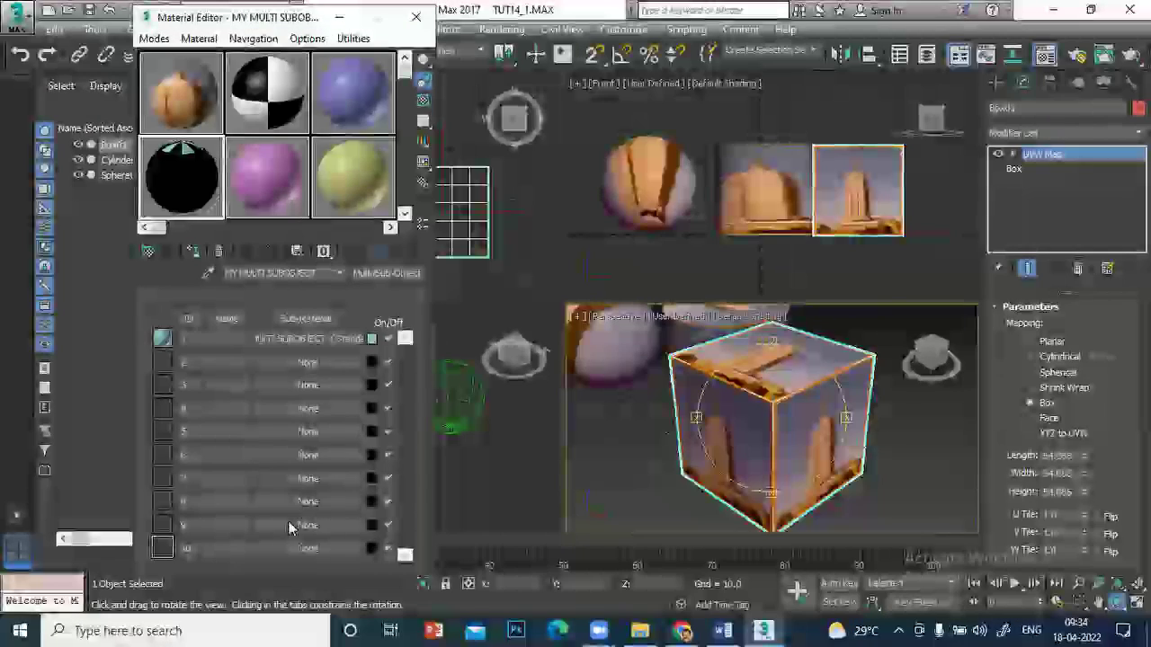
scroll(338, 356, "up", 1)
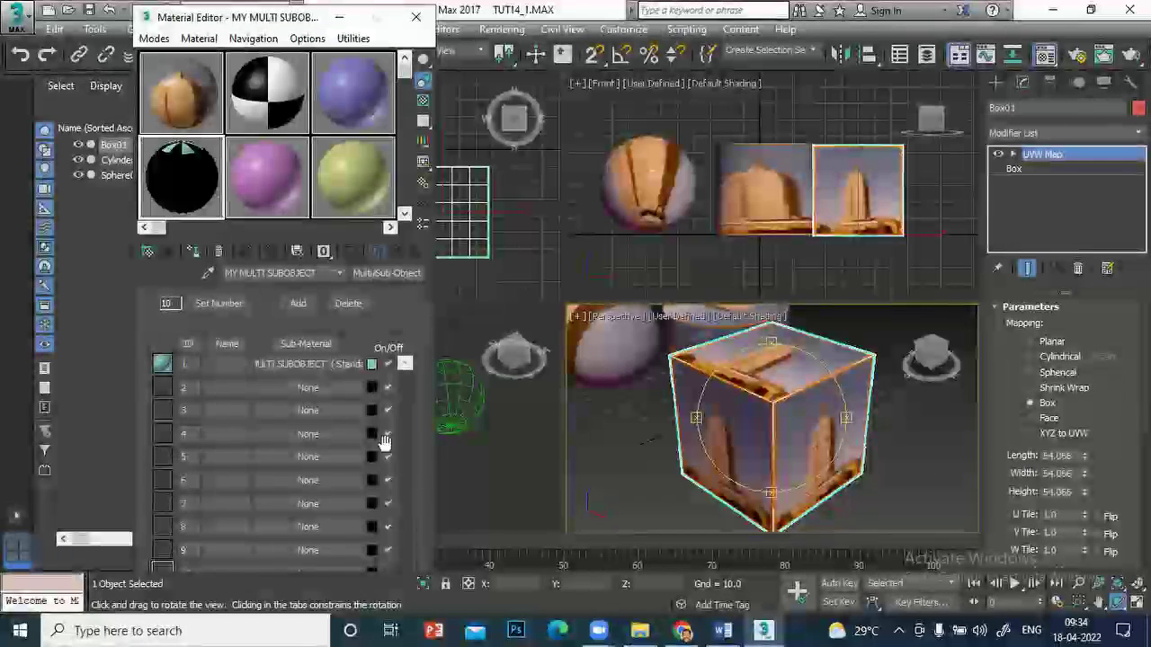
scroll(383, 440, "up", 1)
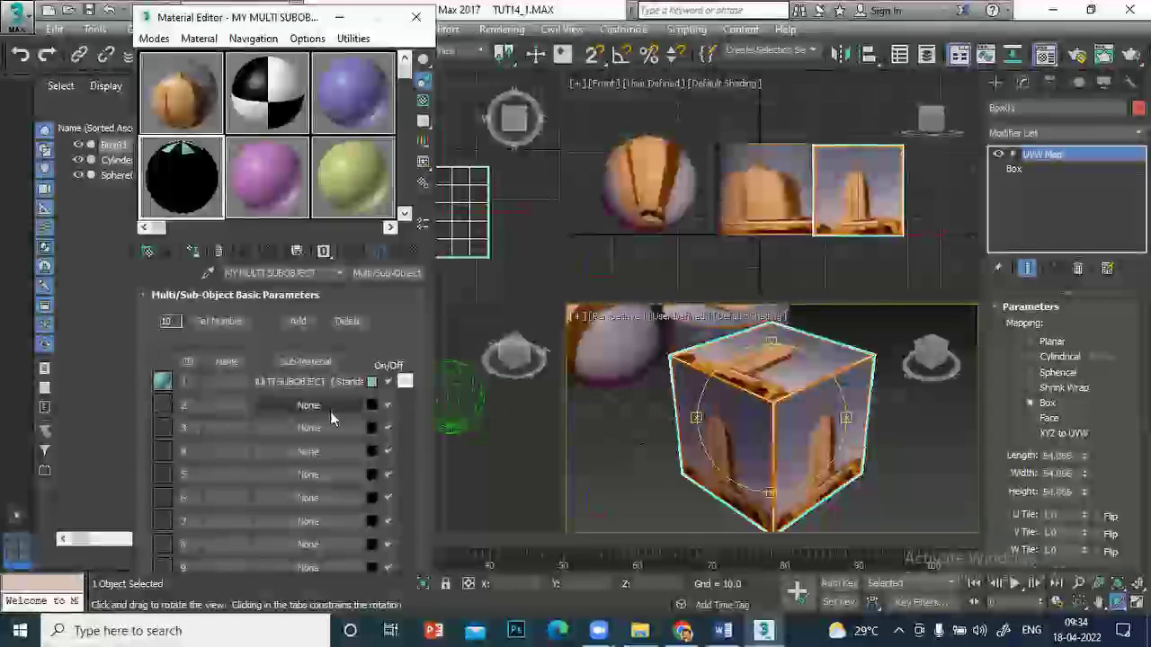
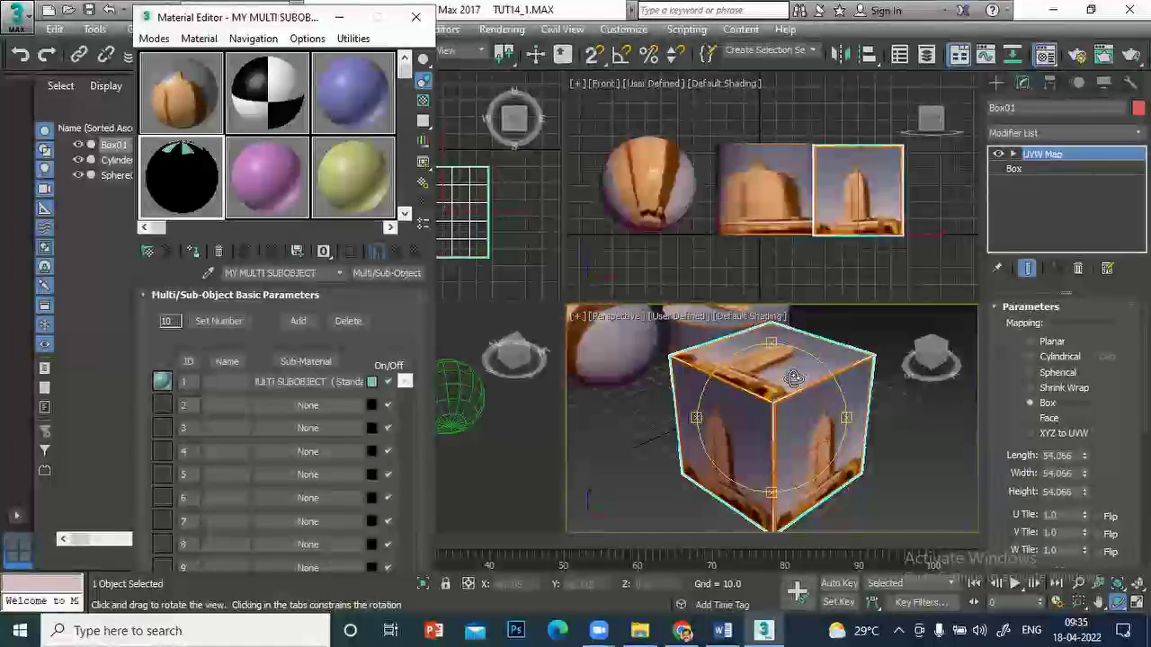
Switch to the compact Material Editor and bring up the material types for MY MULTI SUBOBJECT
left_click(154, 39)
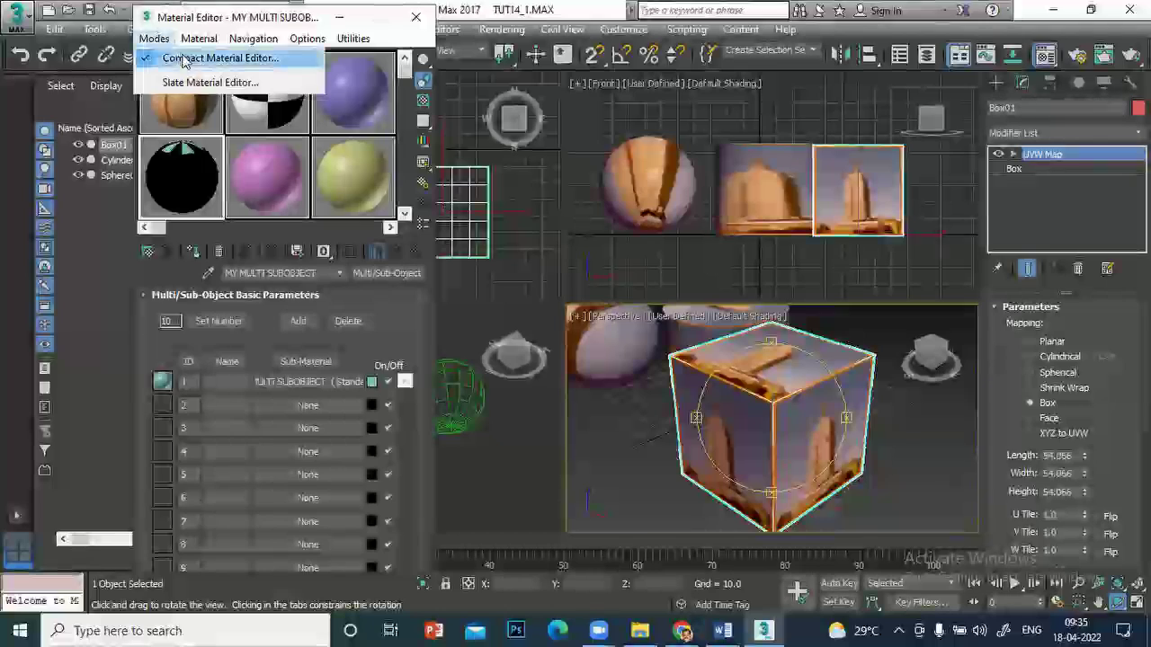
left_click(184, 59)
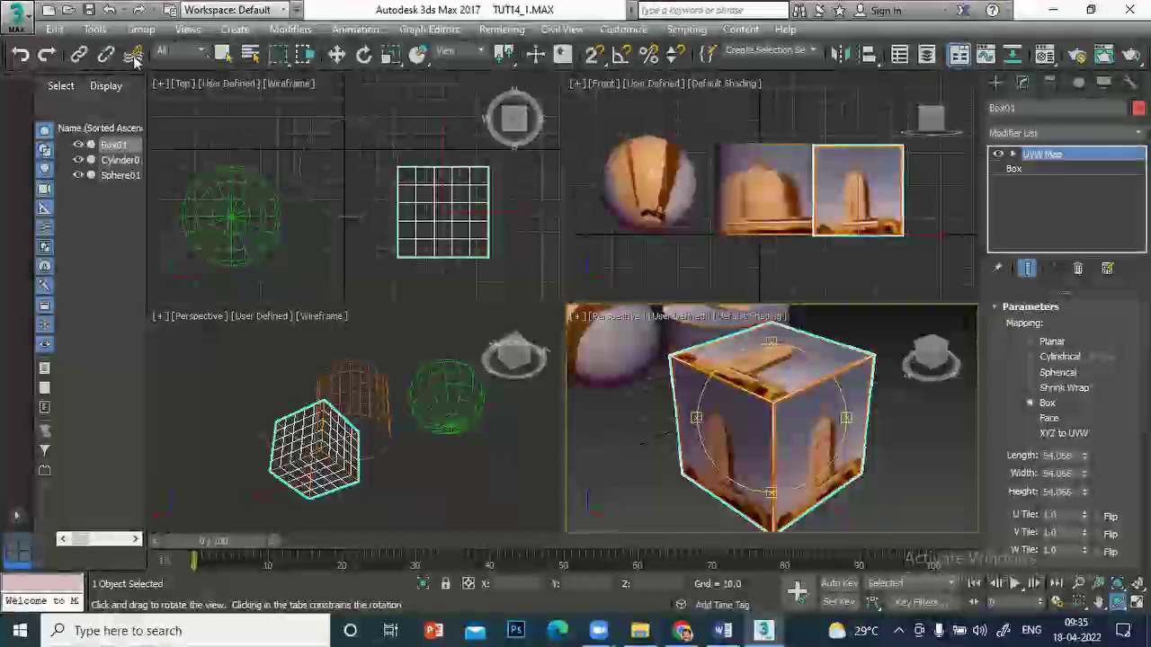
key("m")
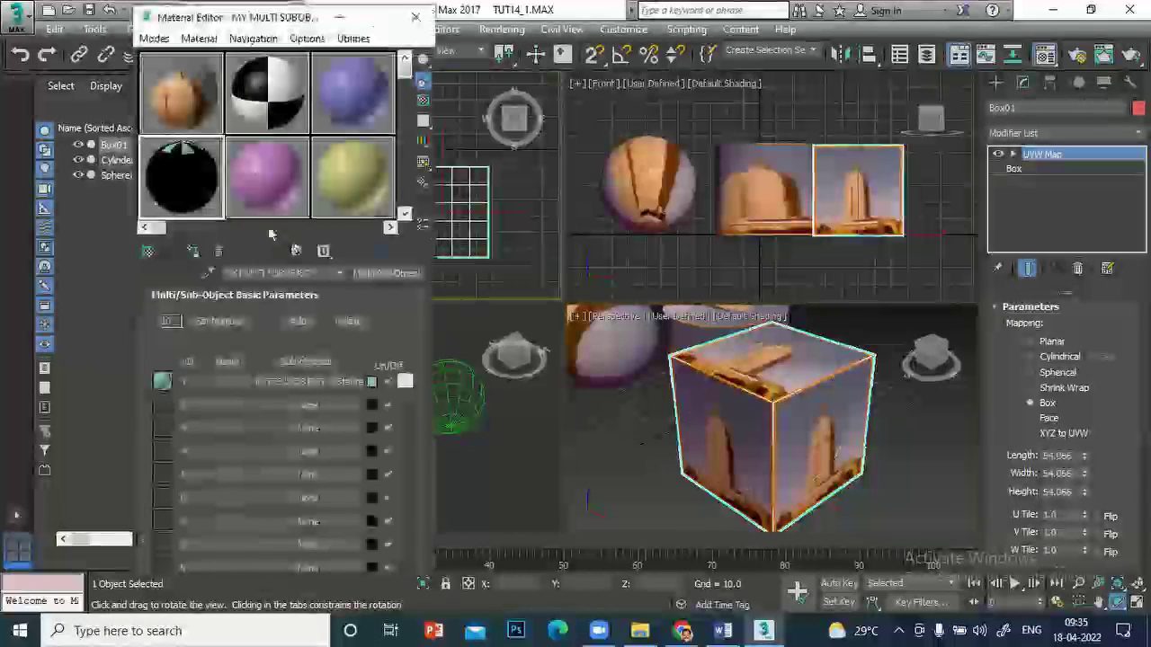
left_click(373, 271)
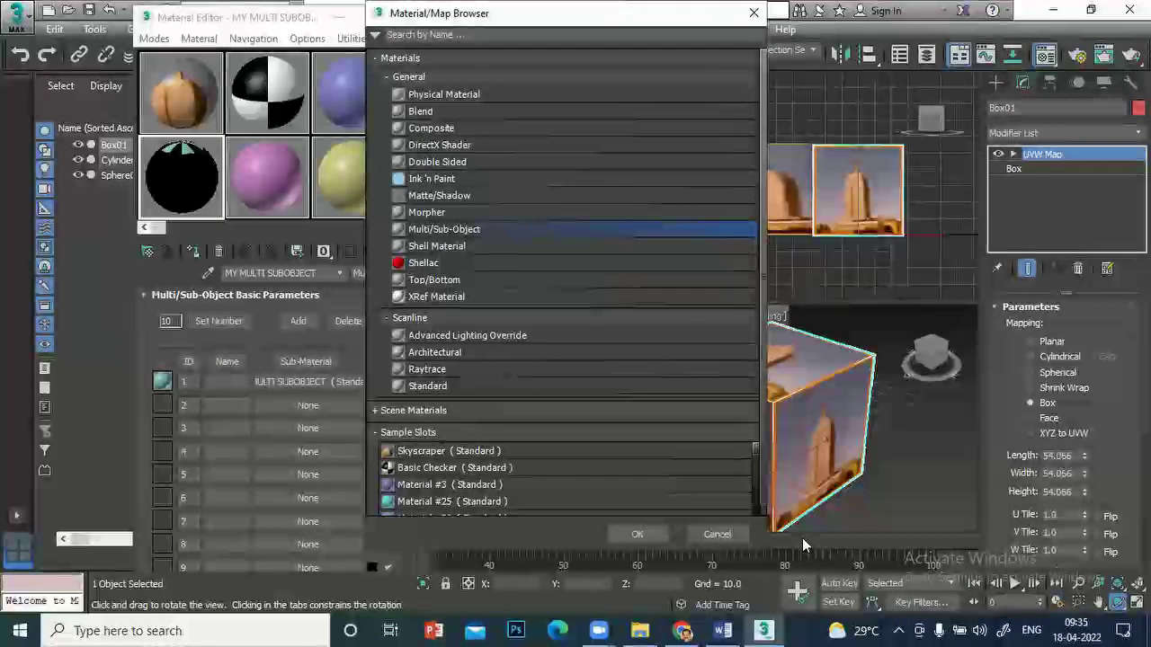
Convert MY MULTI SUBOBJECT to Multi/Sub-Object, keeping the old material as sub-material 1
left_click(802, 537)
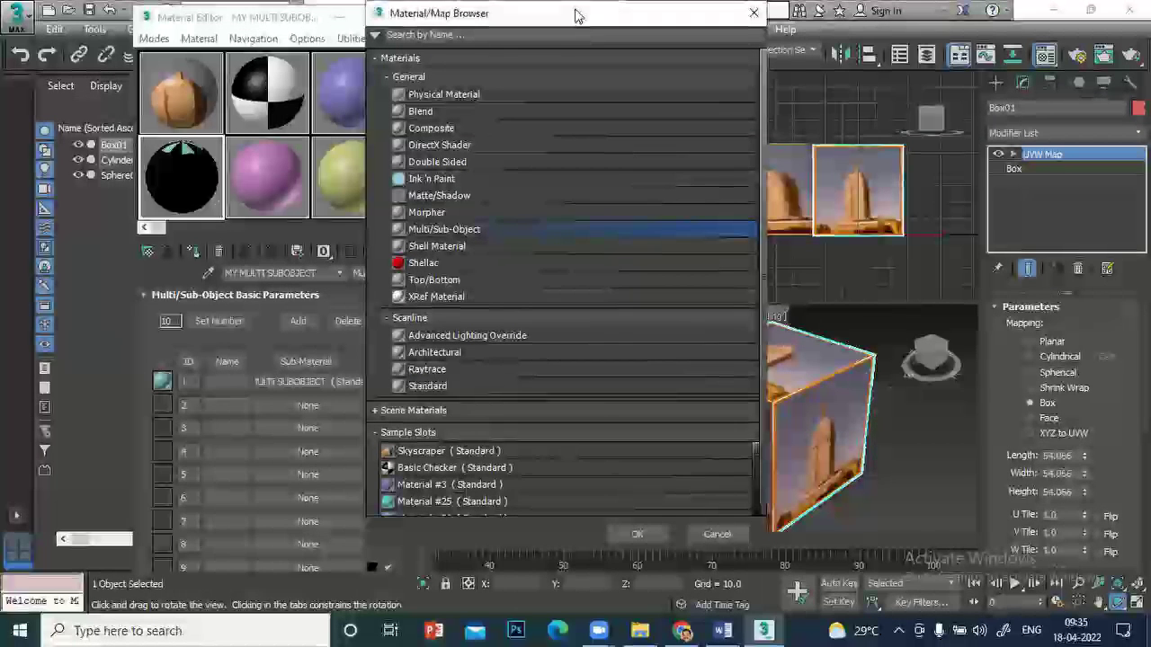
left_click(637, 534)
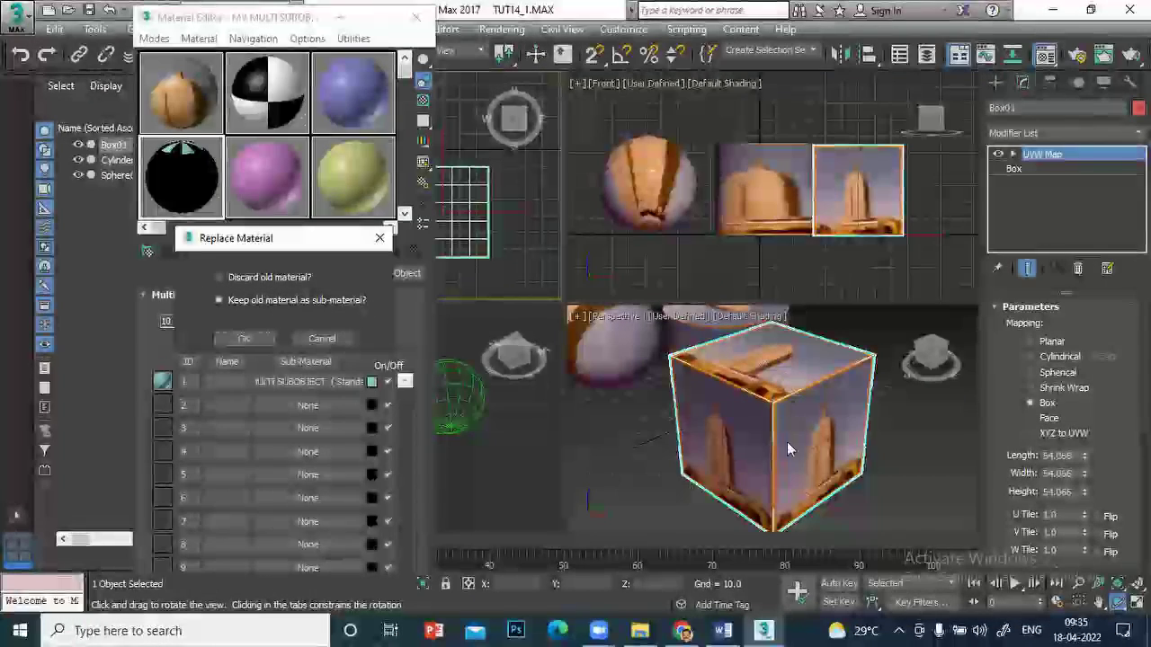
left_click(242, 338)
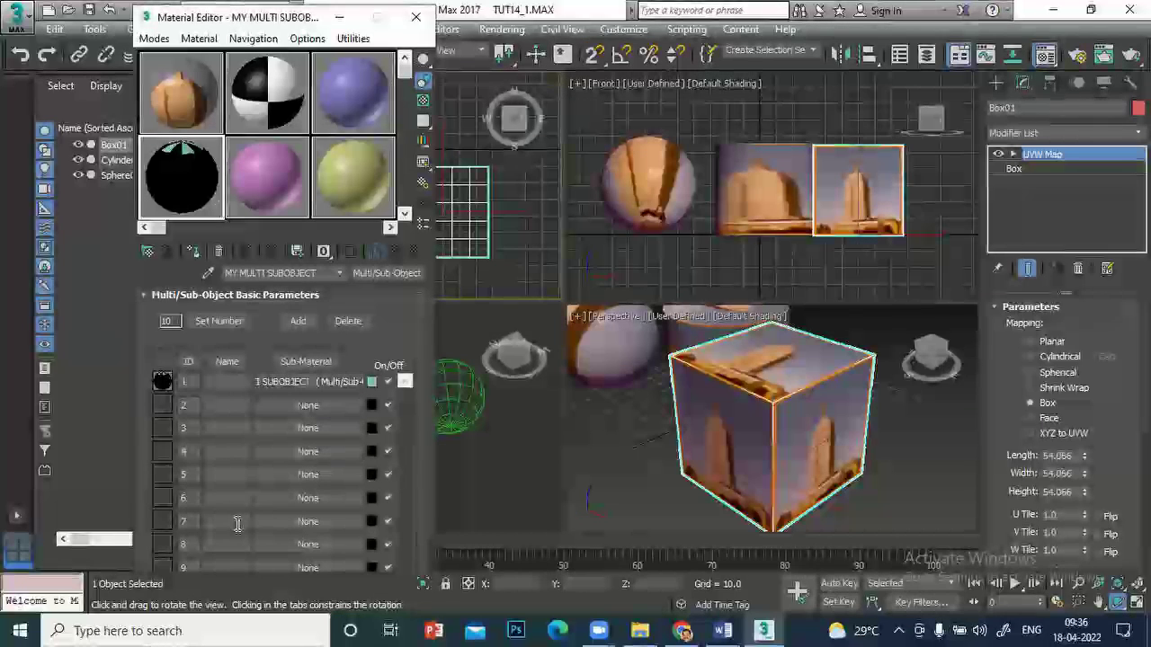
Drag MY MULTI SUBOBJECT onto Box01 in the Perspective viewport
double_click(169, 322)
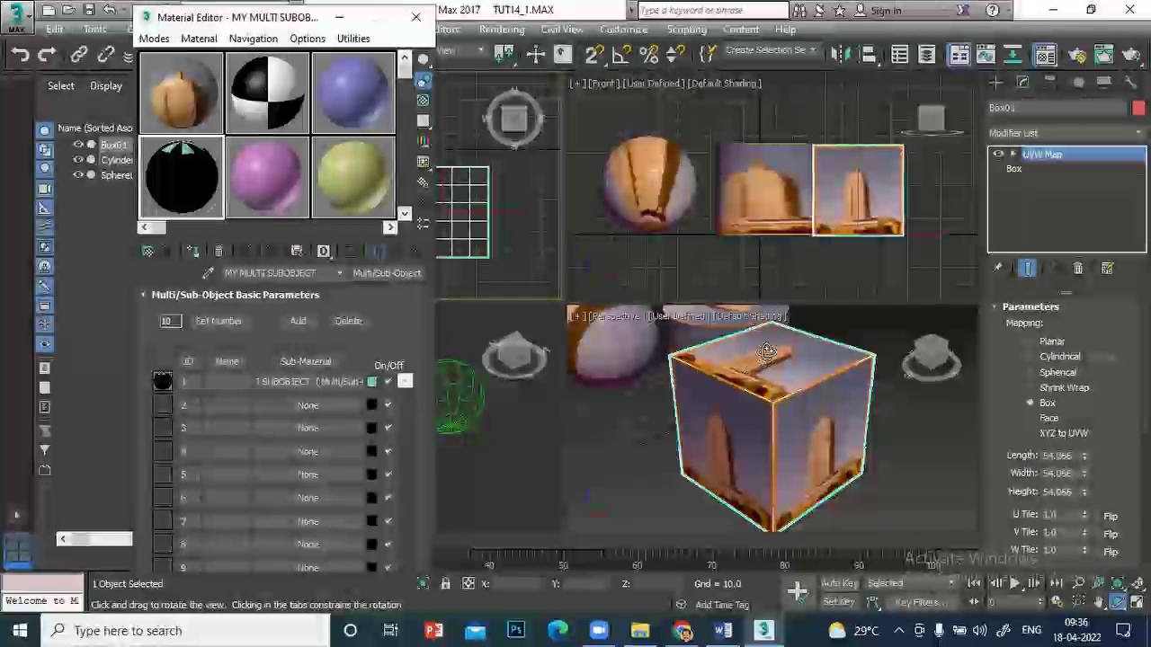
left_click(775, 392)
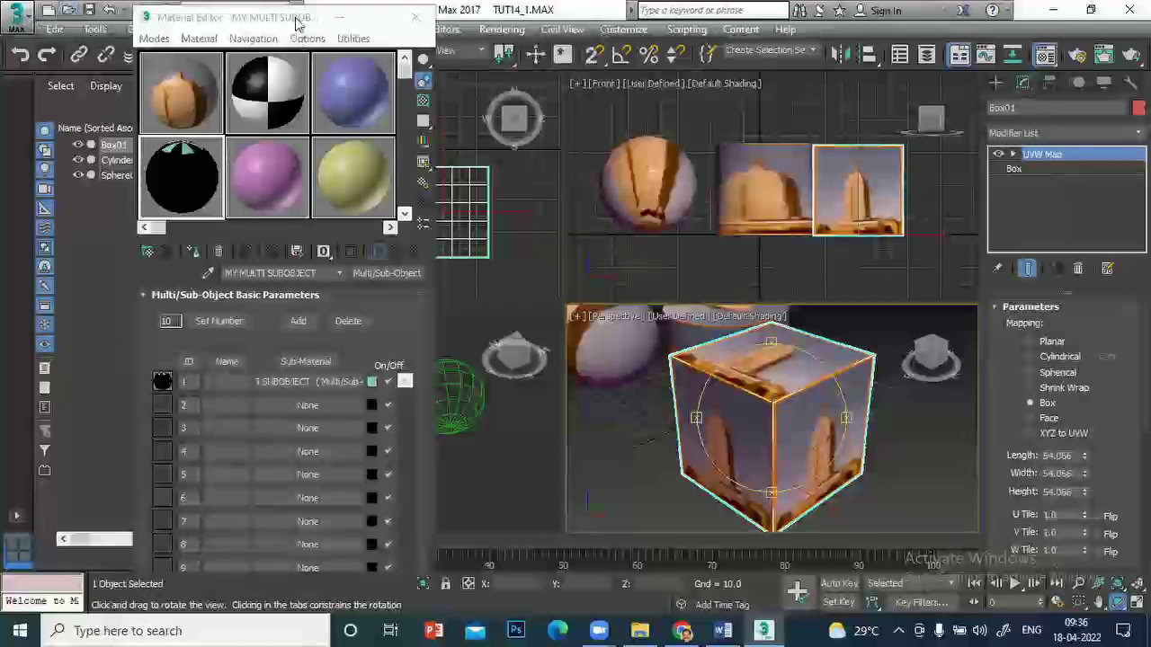
left_click_drag(295, 24, 244, 136)
left_click(225, 56)
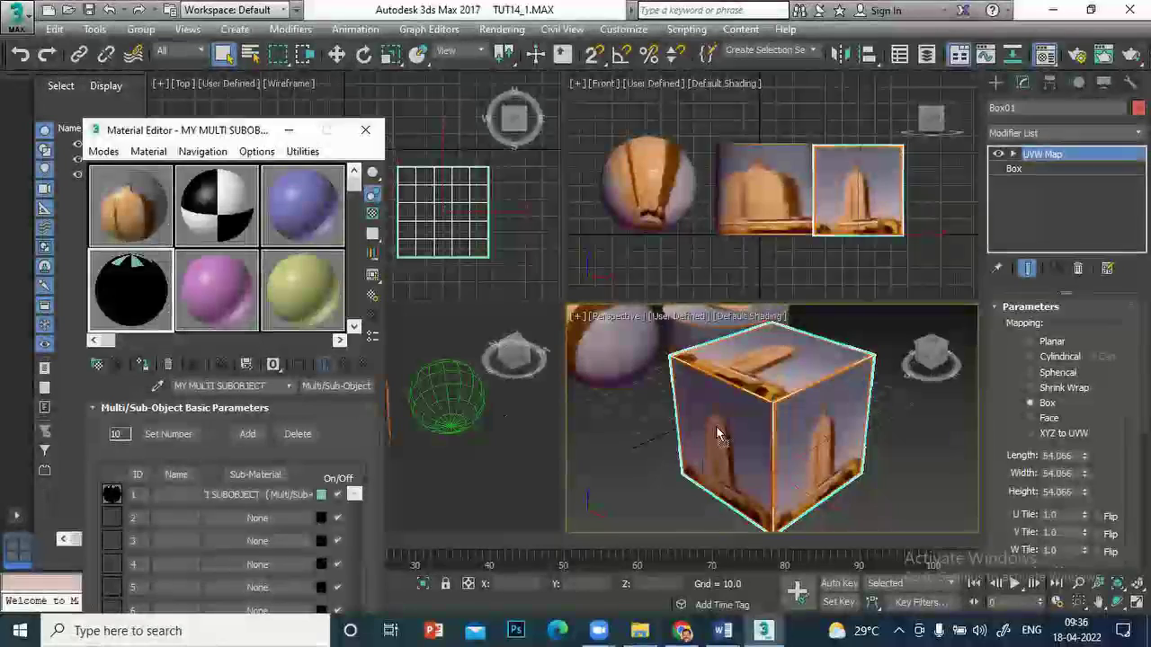
left_click_drag(123, 288, 710, 414)
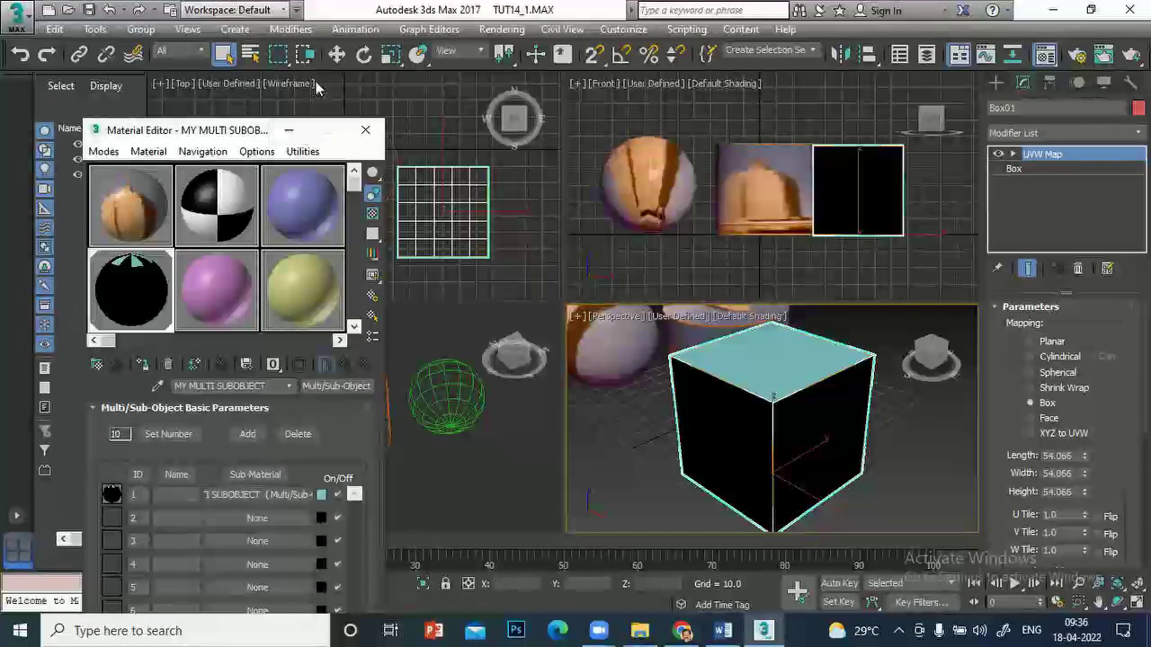
Move the Material Editor back up and start choosing a material for sub-material 2
left_click(210, 132)
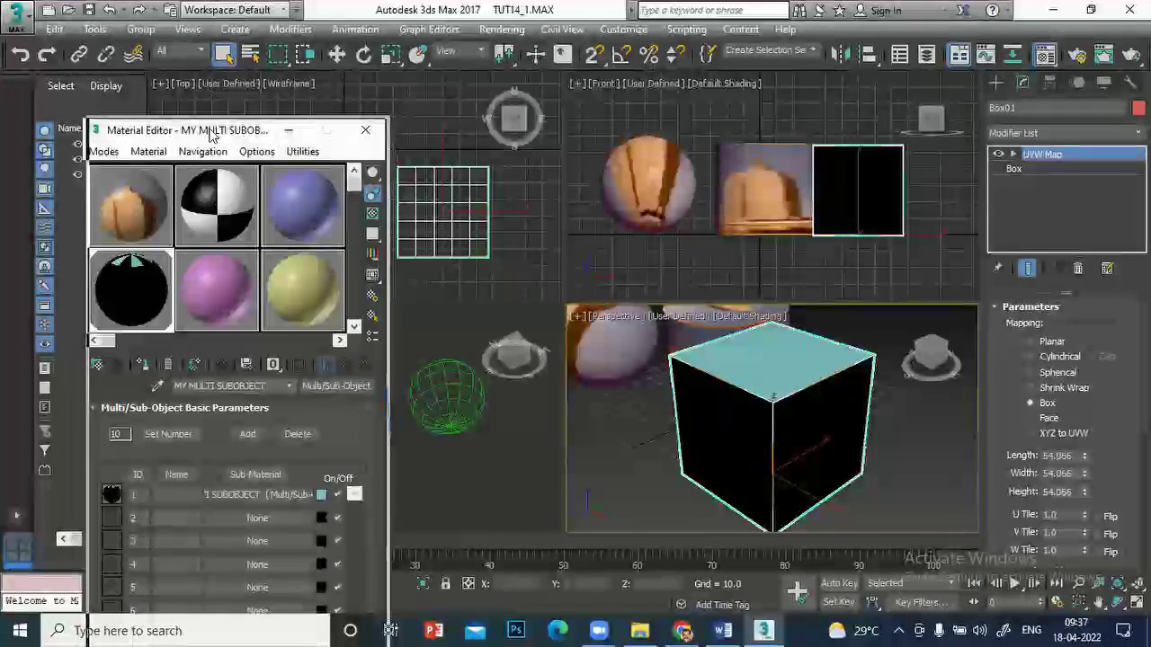
left_click_drag(209, 132, 220, 22)
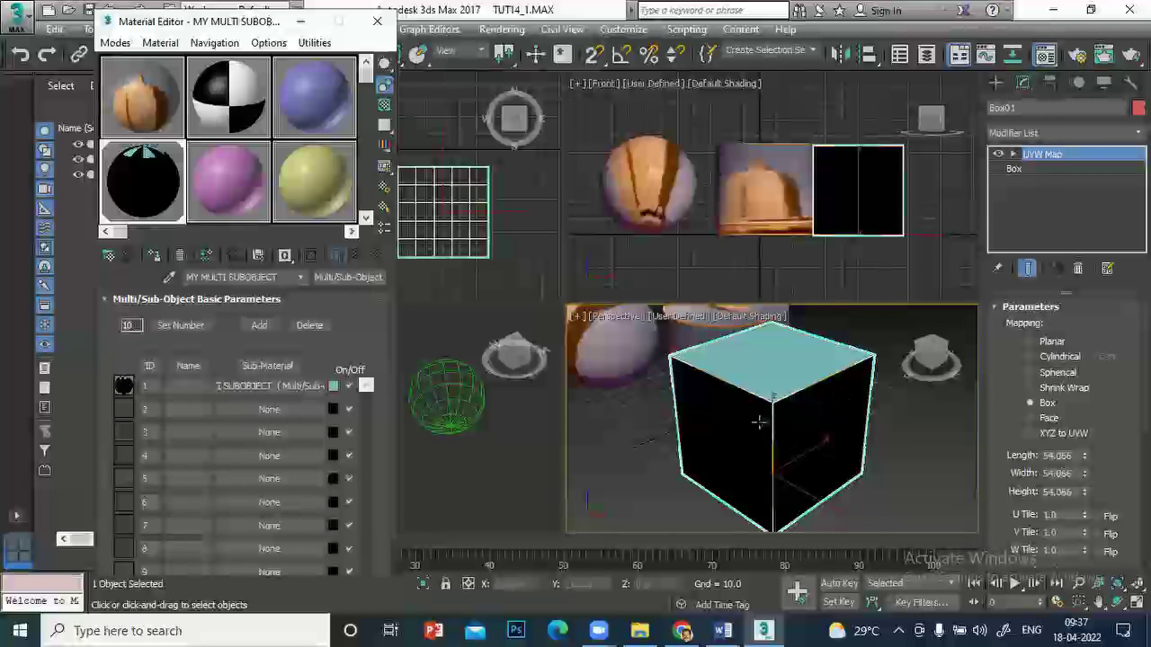
left_click(290, 409)
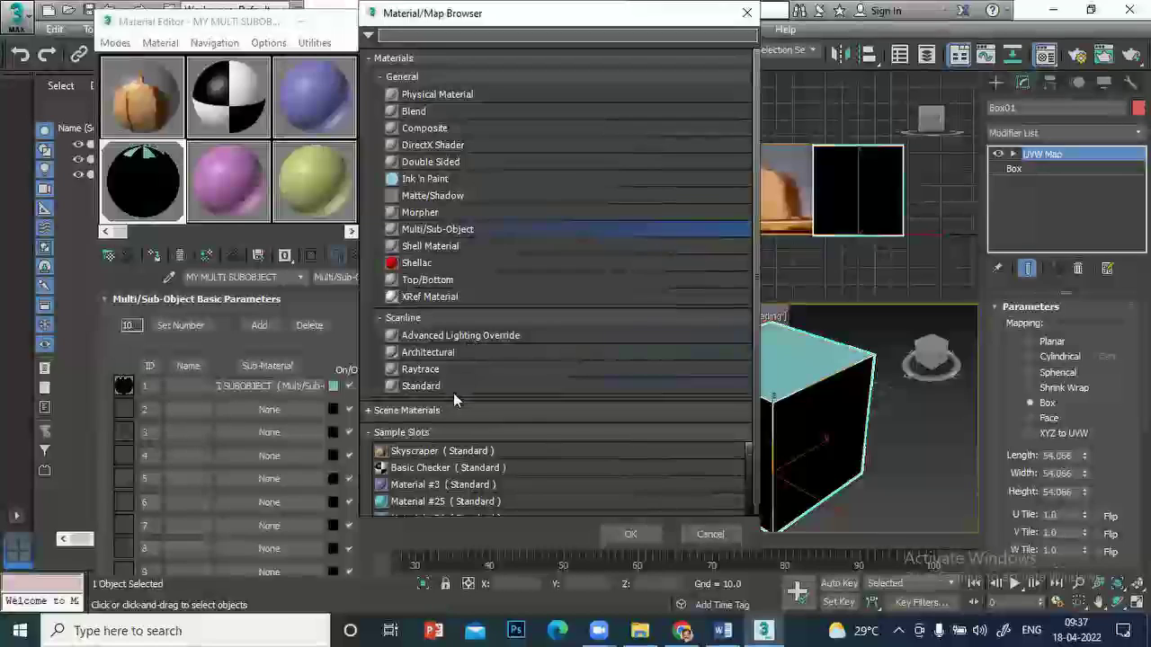
Make sub-material 2 (Material #69) a Standard material with a salmon-red diffuse colour
double_click(435, 386)
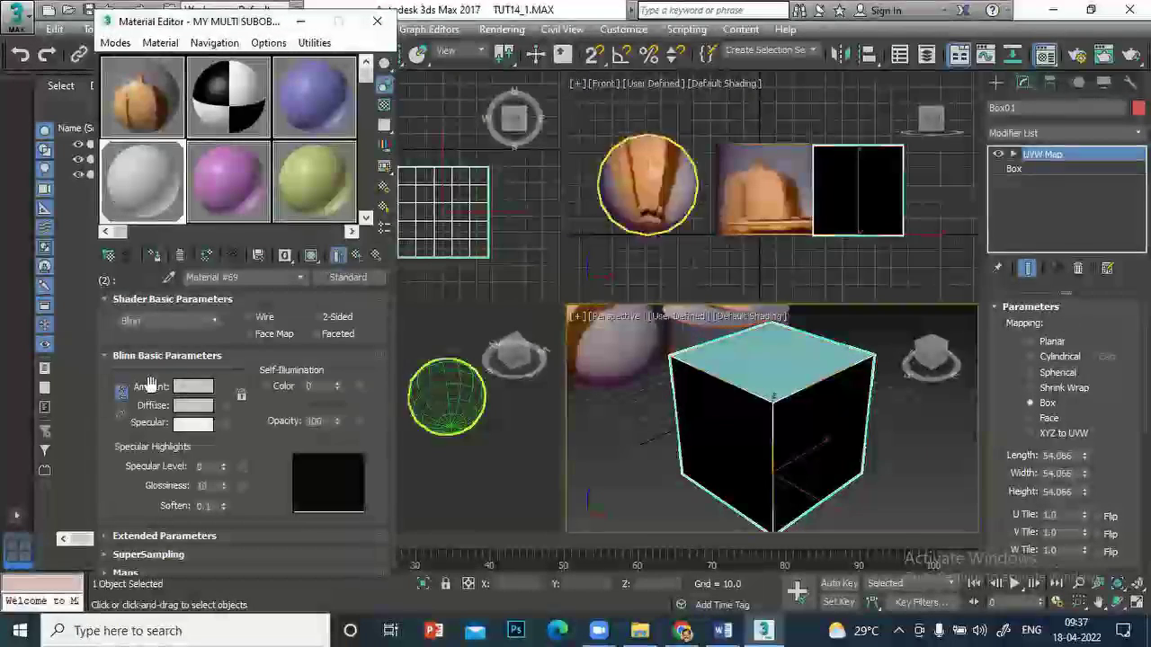
left_click(179, 408)
mouse_move(429, 145)
left_mouse_down()
mouse_move(429, 222)
mouse_move(428, 183)
left_mouse_up()
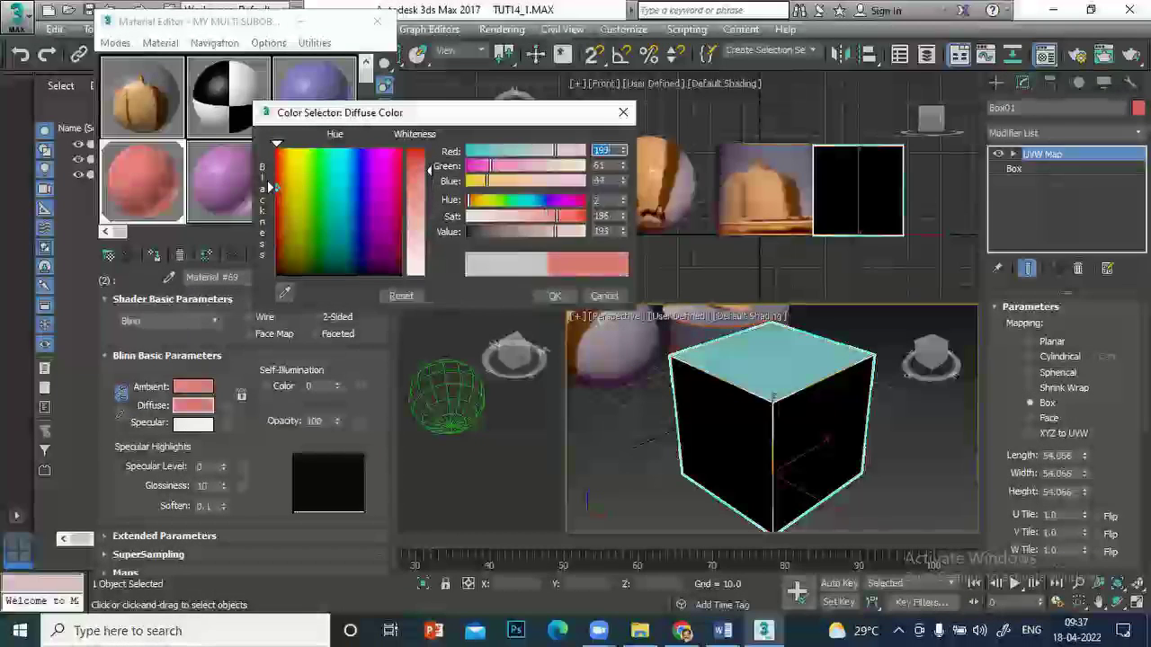
left_click(554, 296)
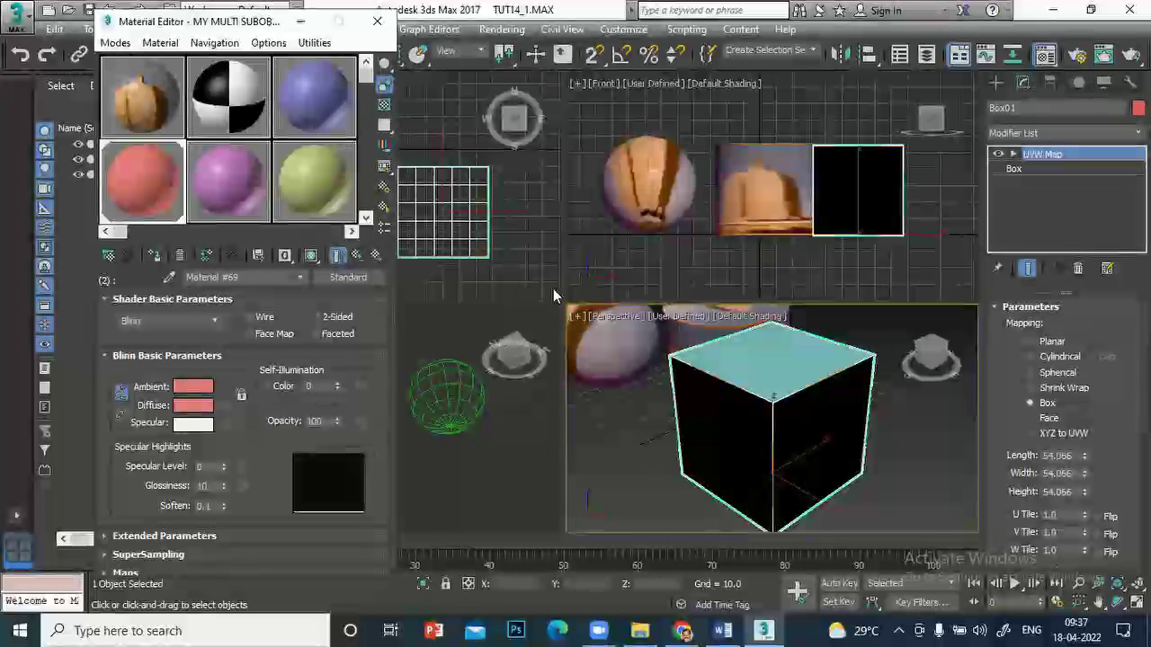
left_click(357, 258)
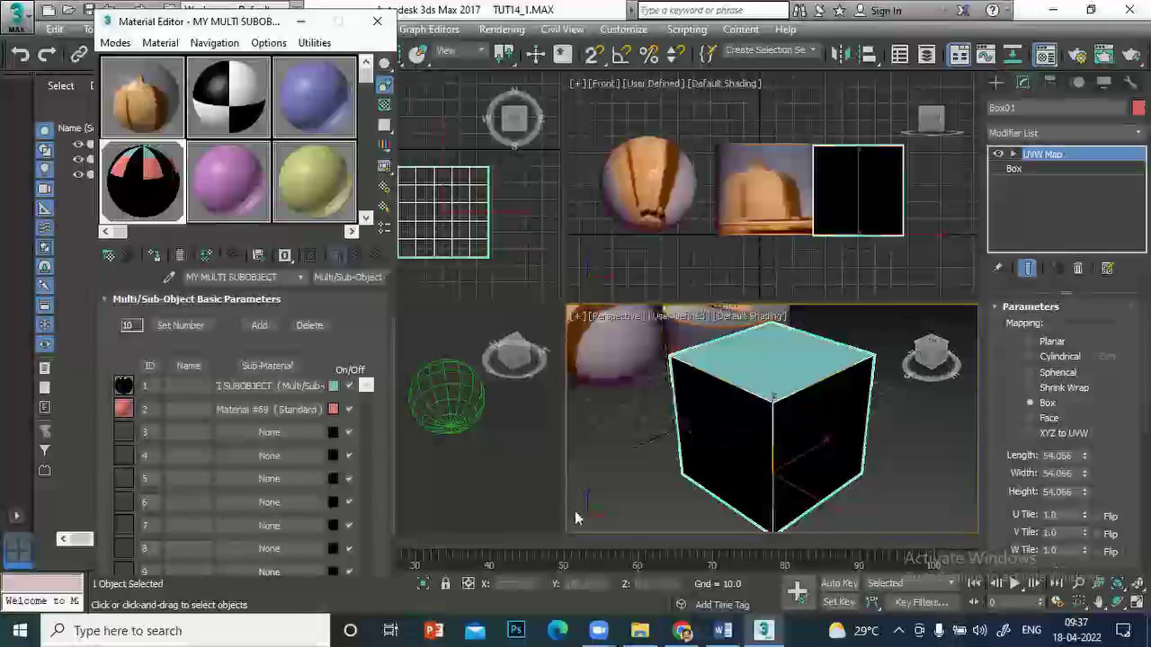
Make sub-material 3 (Material #70) a Standard material with a saturated yellow diffuse colour
left_click(269, 433)
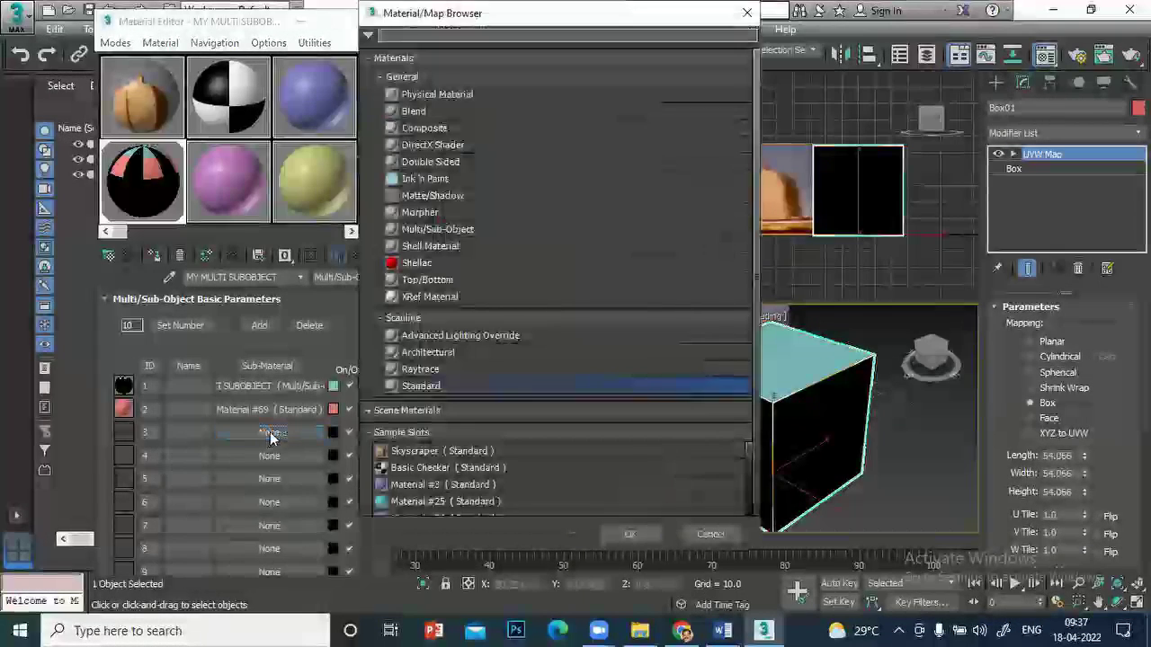
double_click(424, 393)
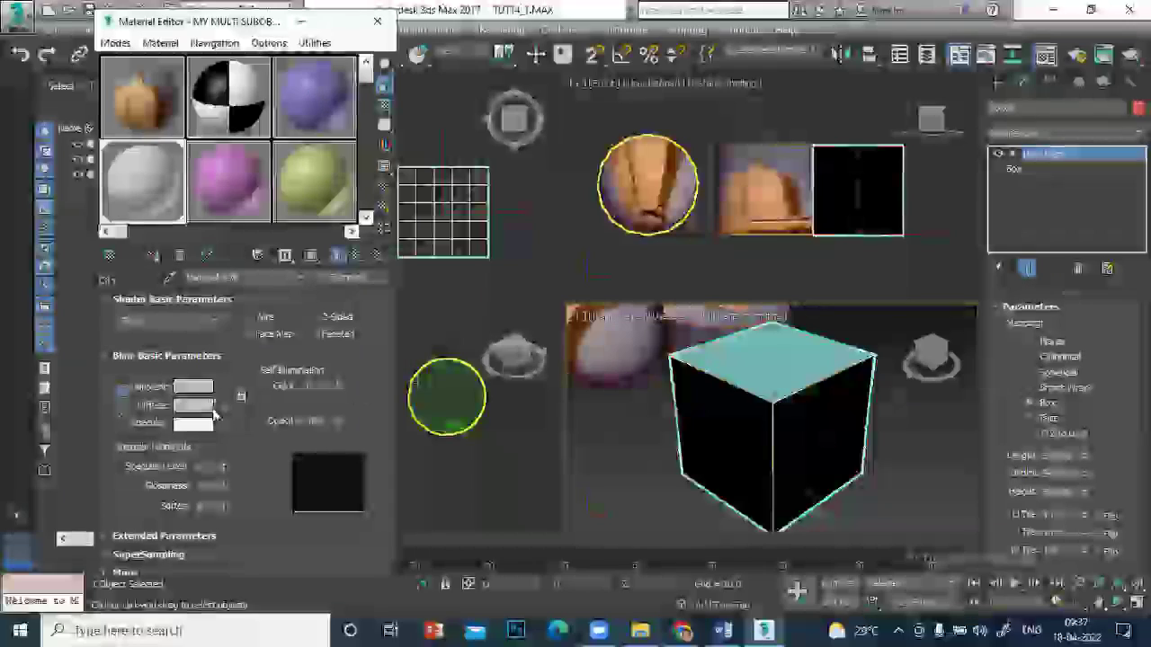
left_click(205, 405)
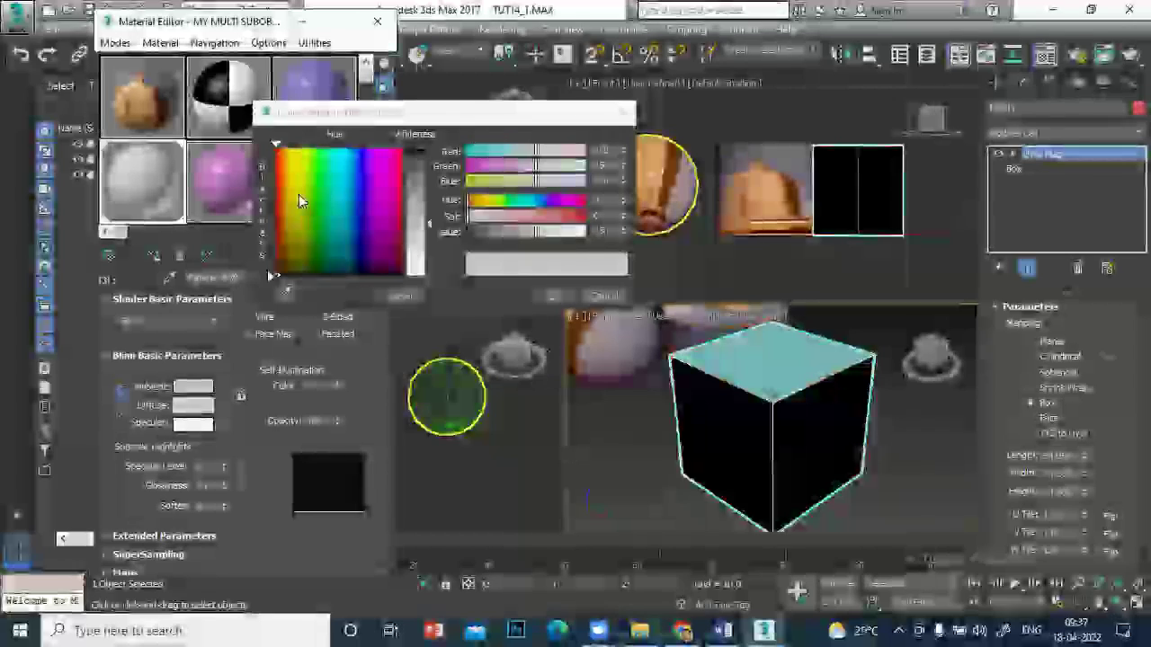
left_click(305, 195)
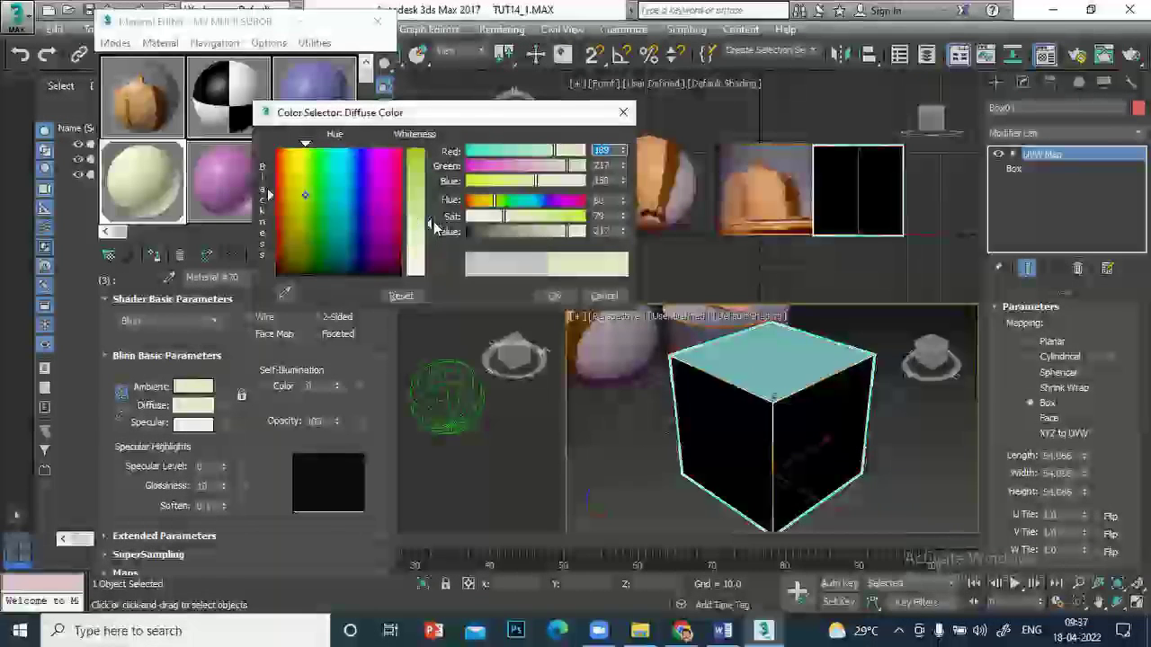
left_click(293, 167)
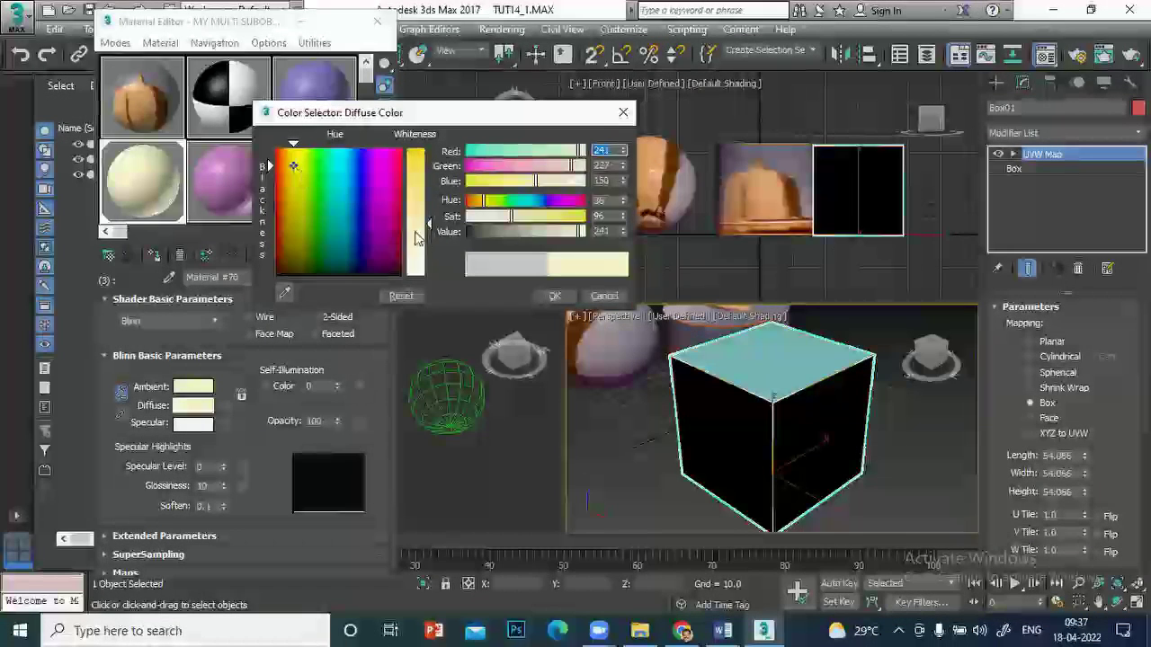
left_click_drag(417, 238, 416, 162)
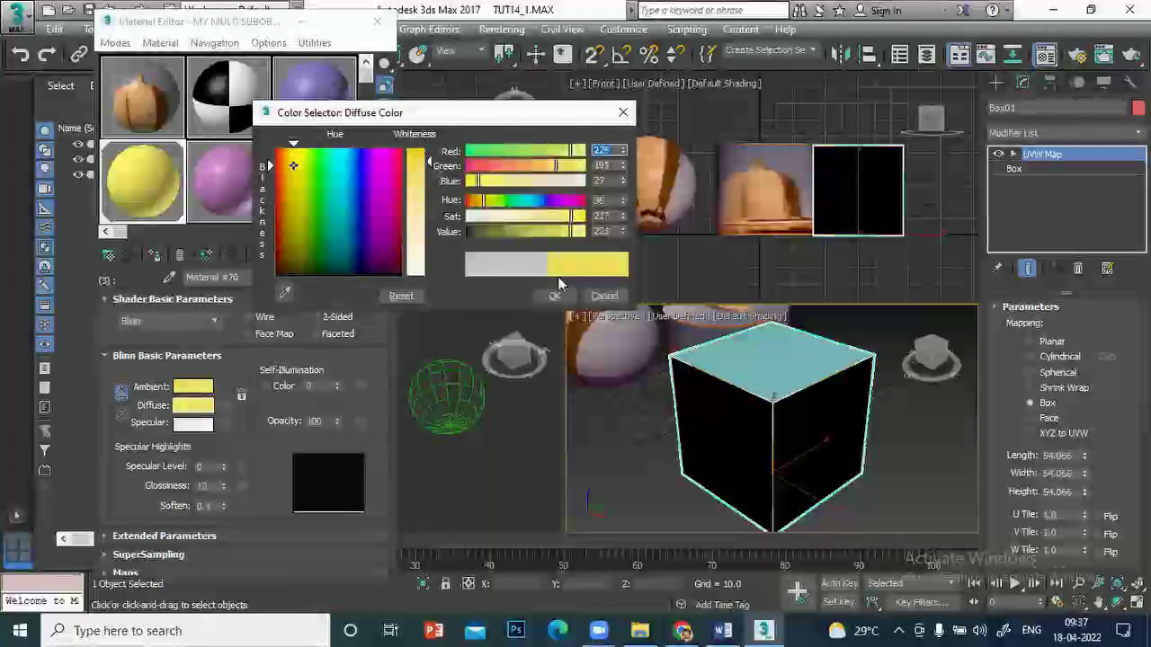
left_click(554, 295)
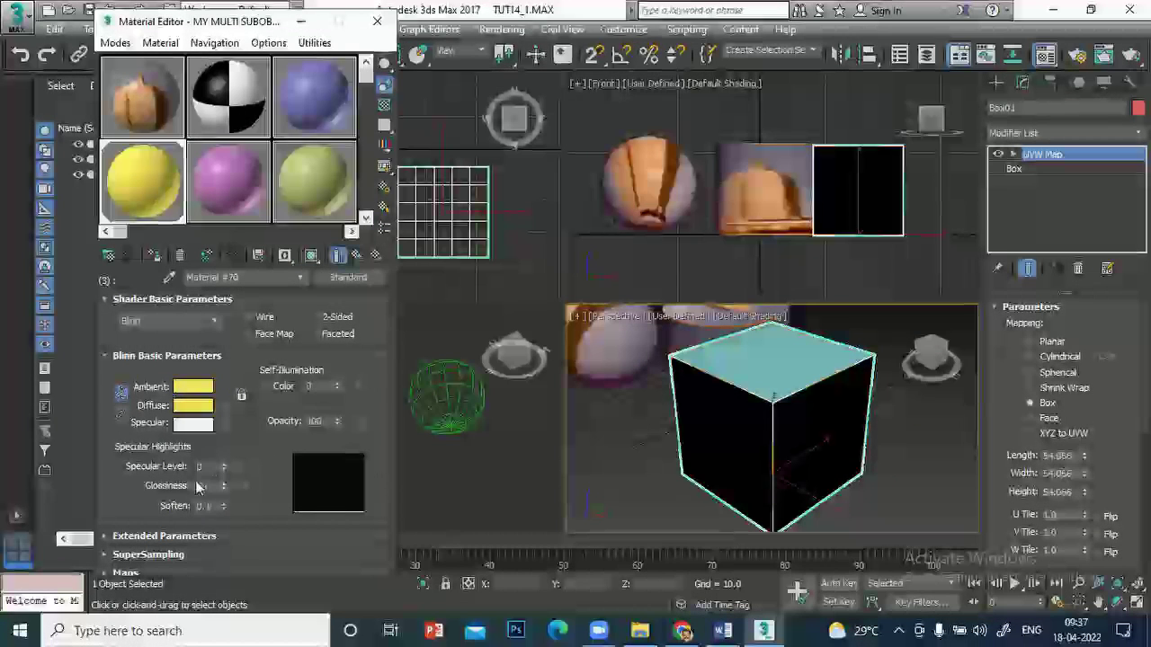
left_click(354, 258)
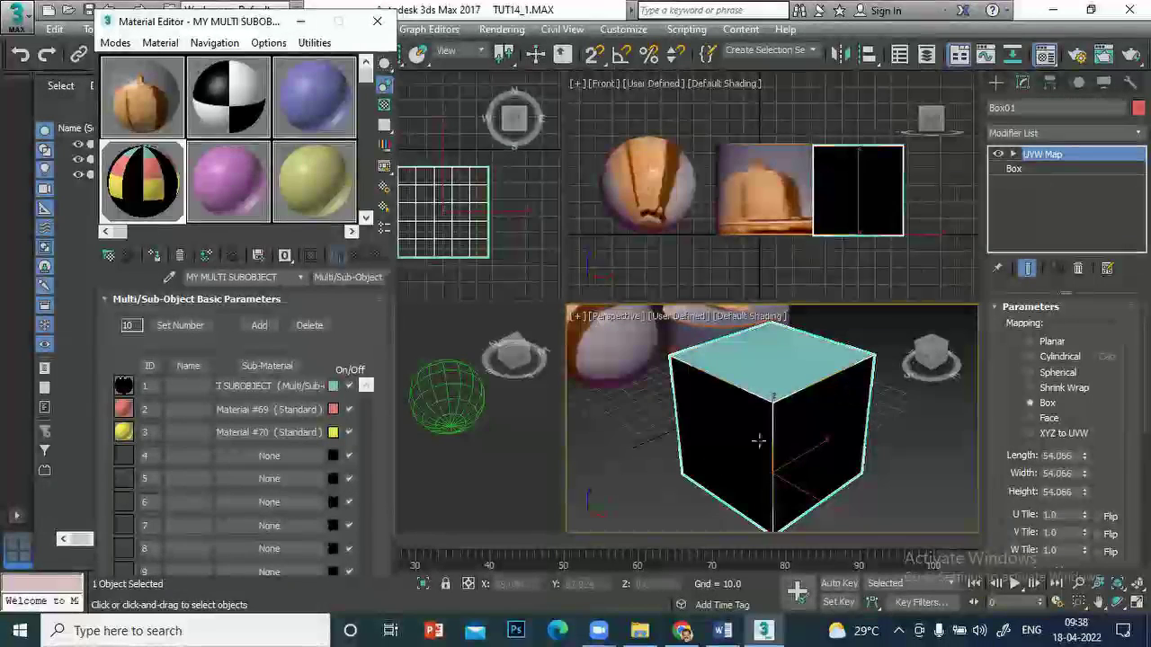
Orbit around Box01 to reveal its yellow and black faces
left_click(1117, 602)
mouse_move(762, 472)
left_mouse_down()
mouse_move(839, 459)
mouse_move(1054, 501)
mouse_move(870, 312)
left_mouse_up()
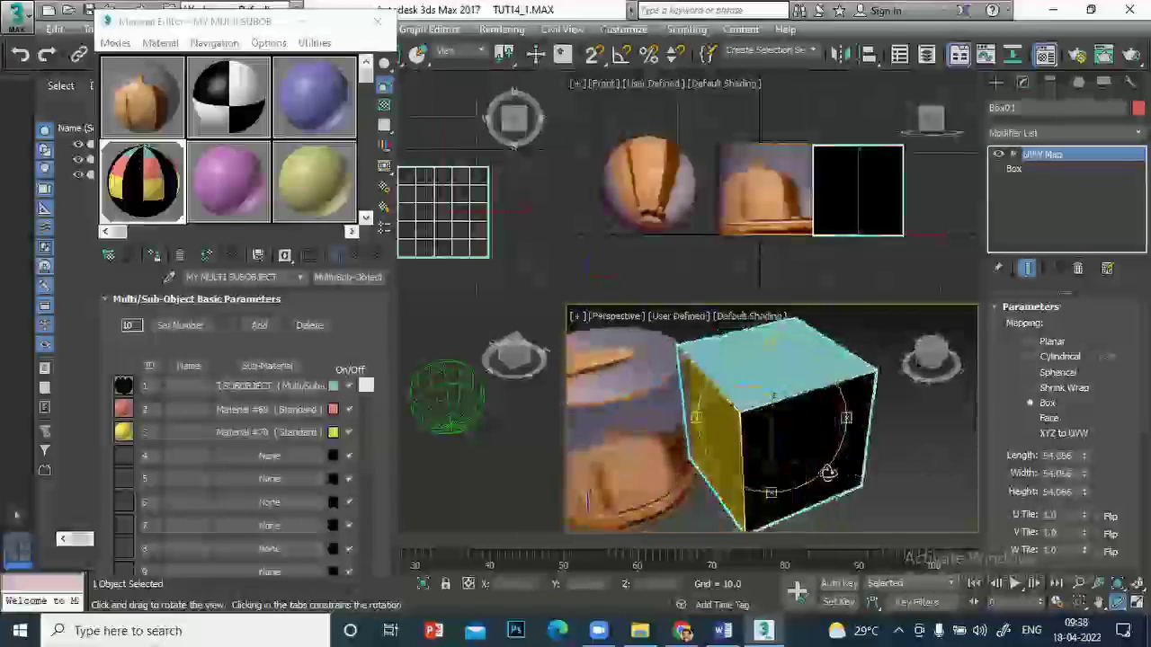
mouse_move(870, 312)
left_mouse_down()
mouse_move(788, 448)
mouse_move(784, 427)
mouse_move(772, 468)
left_mouse_up()
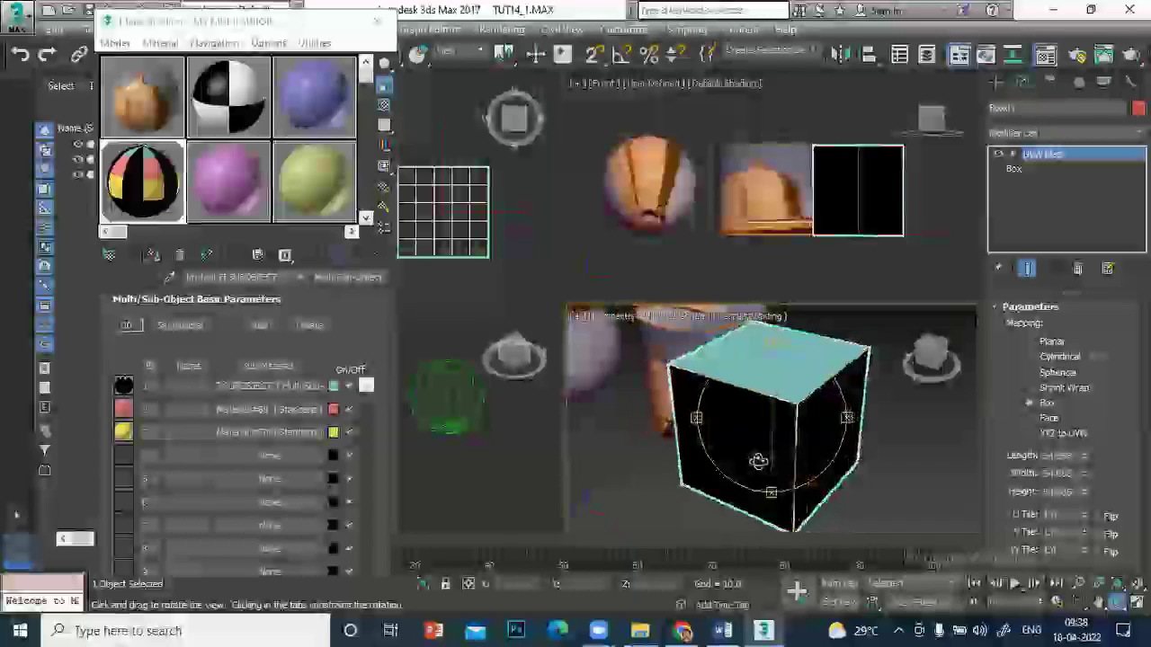
left_click(274, 457)
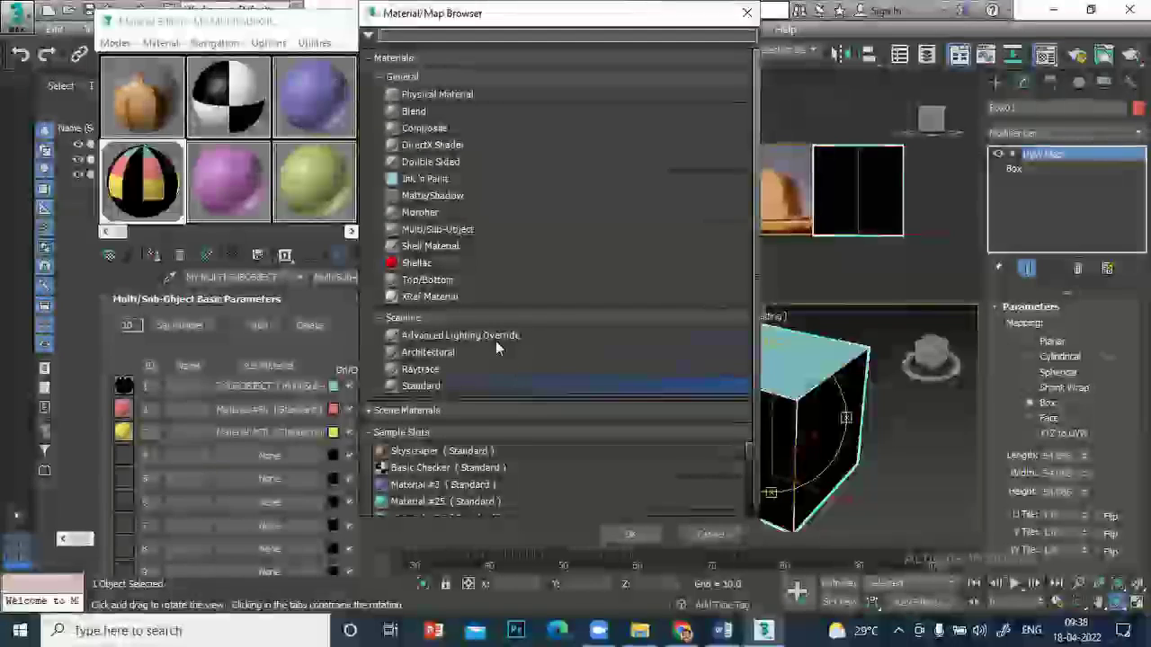
Make sub-material 4 (Material #71) a Standard material with a green diffuse colour
double_click(431, 386)
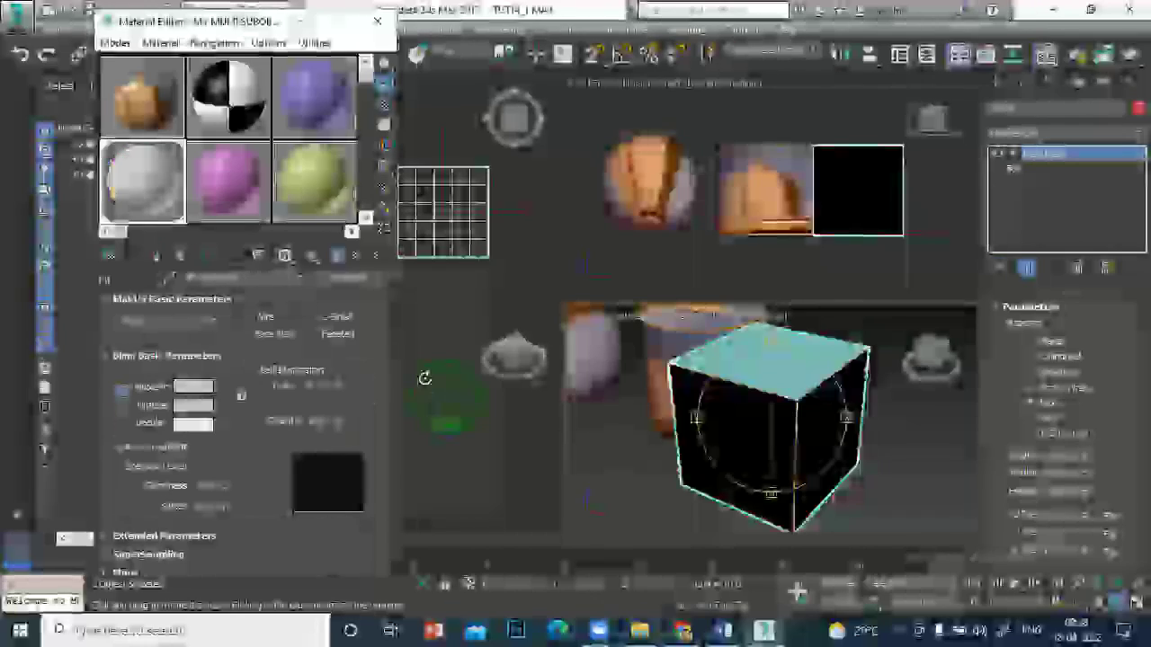
left_click(196, 407)
left_click(322, 181)
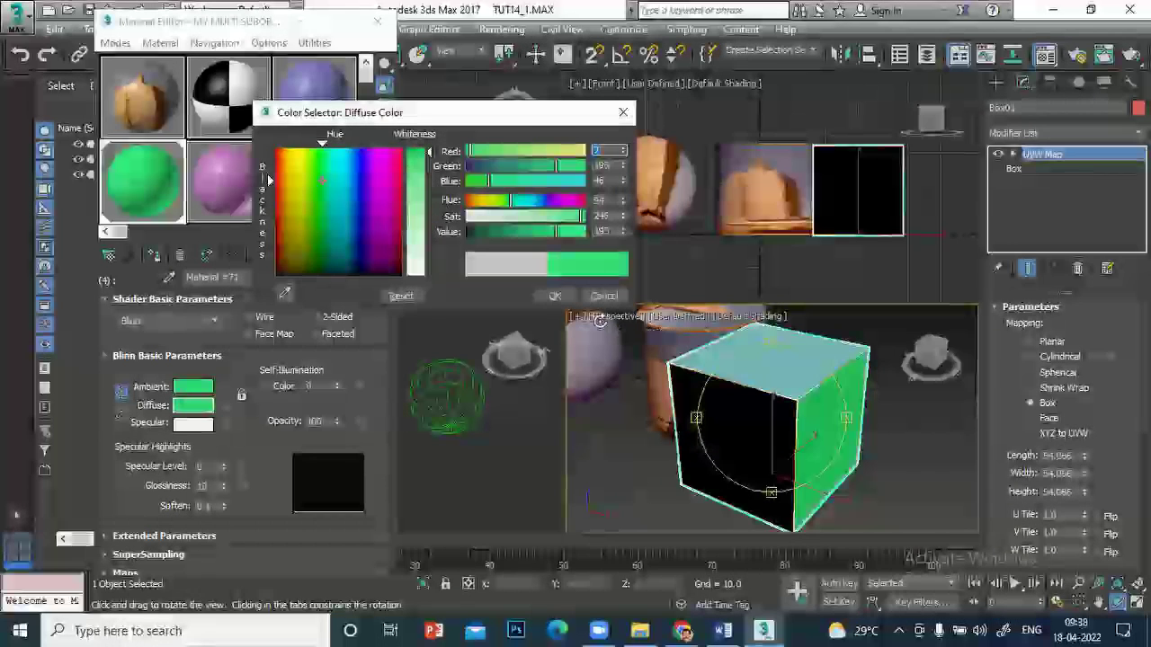
left_click(553, 296)
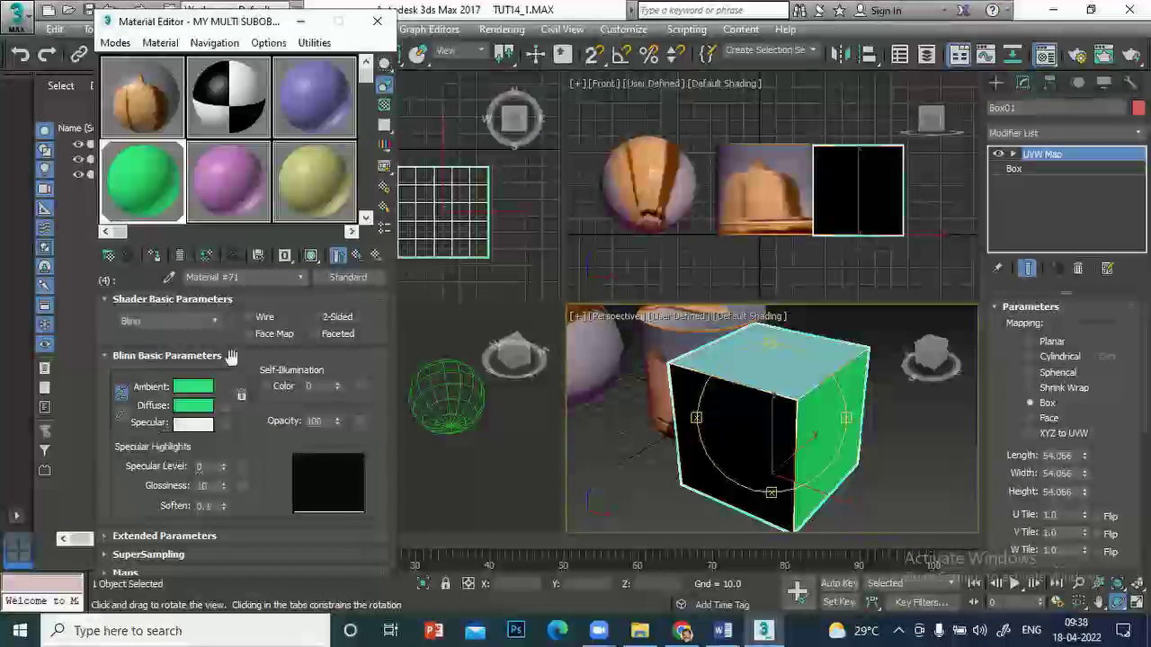
left_click(351, 260)
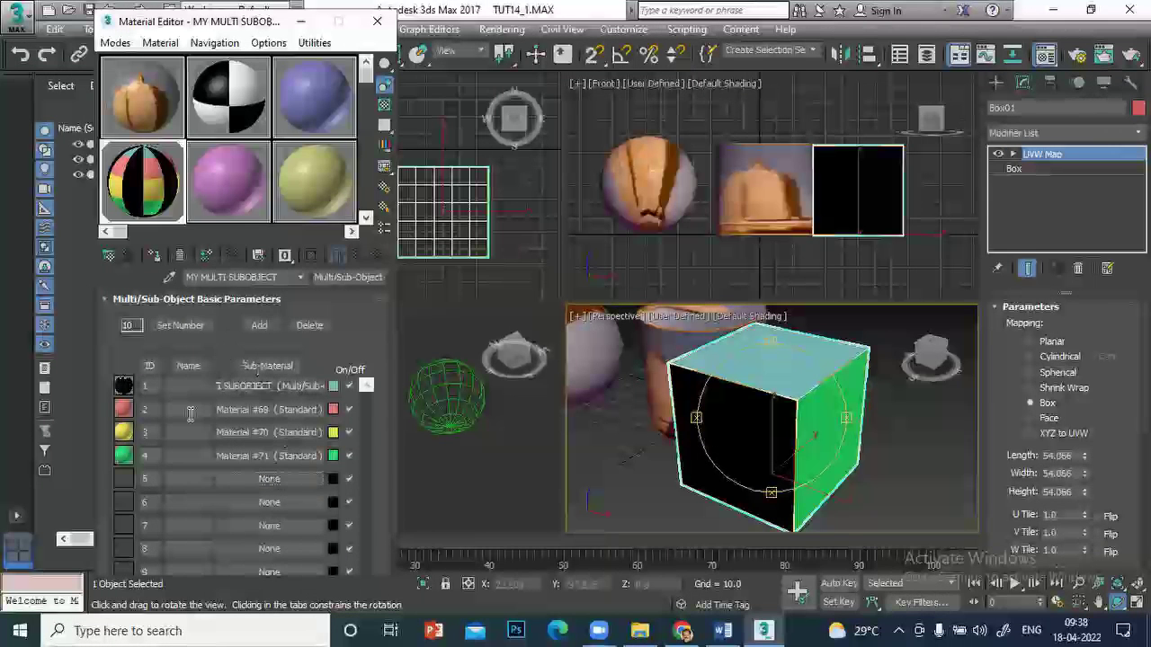
Make sub-material 5 (Material #72) a Standard material with a deep blue diffuse colour
left_click(264, 483)
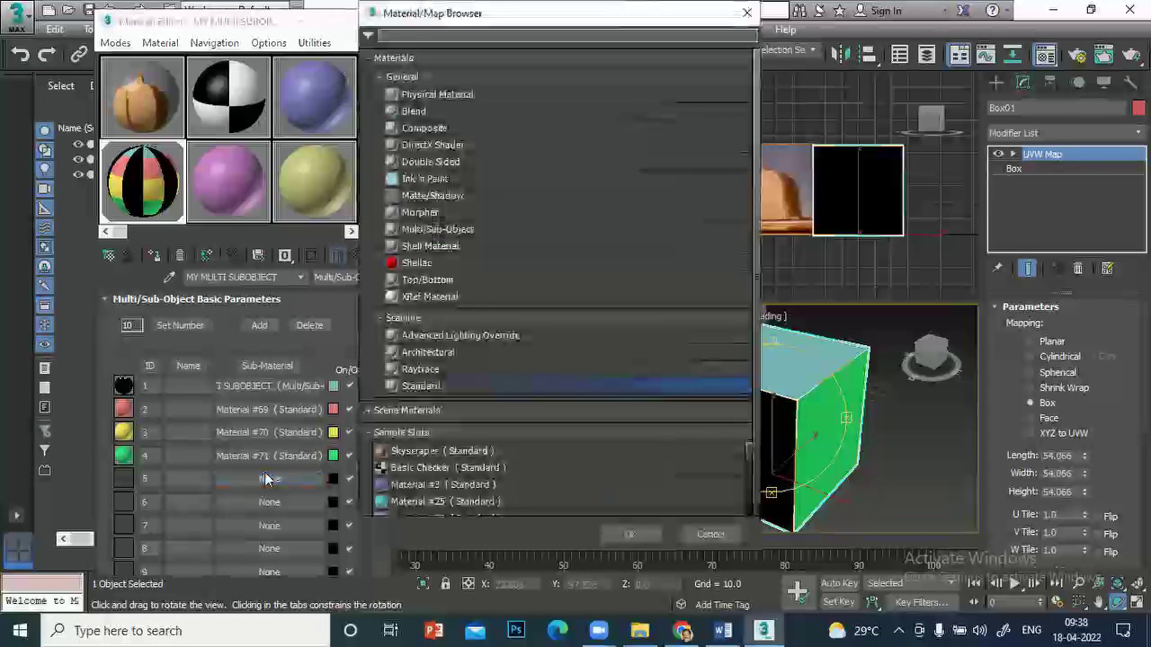
double_click(411, 384)
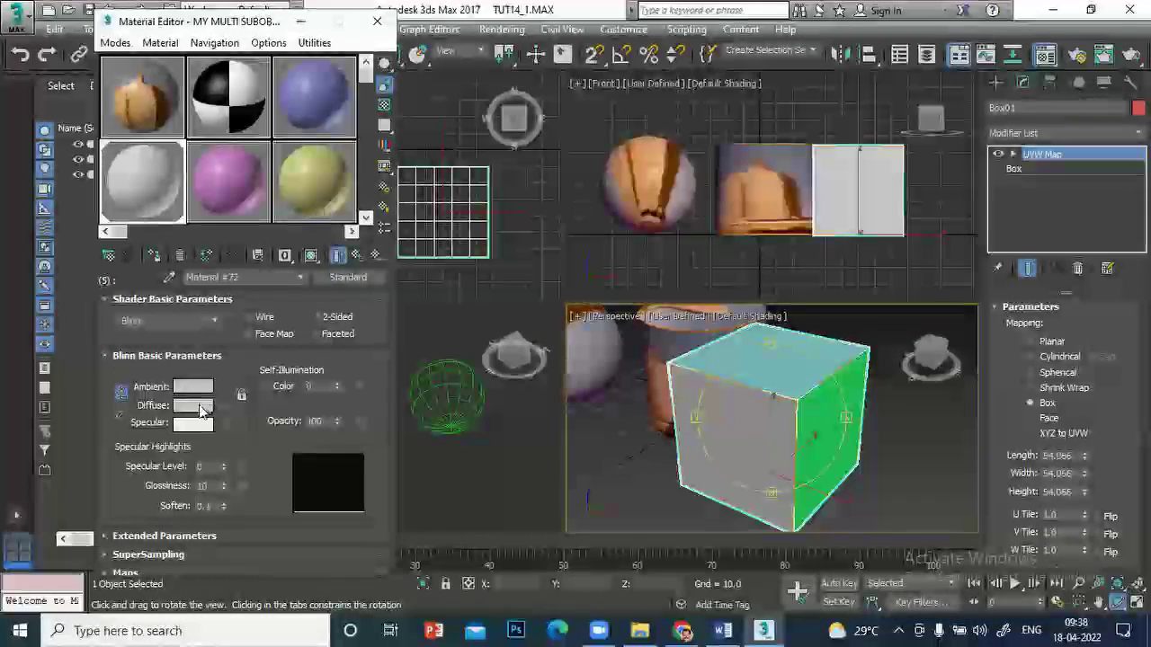
left_click(203, 409)
left_click(335, 185)
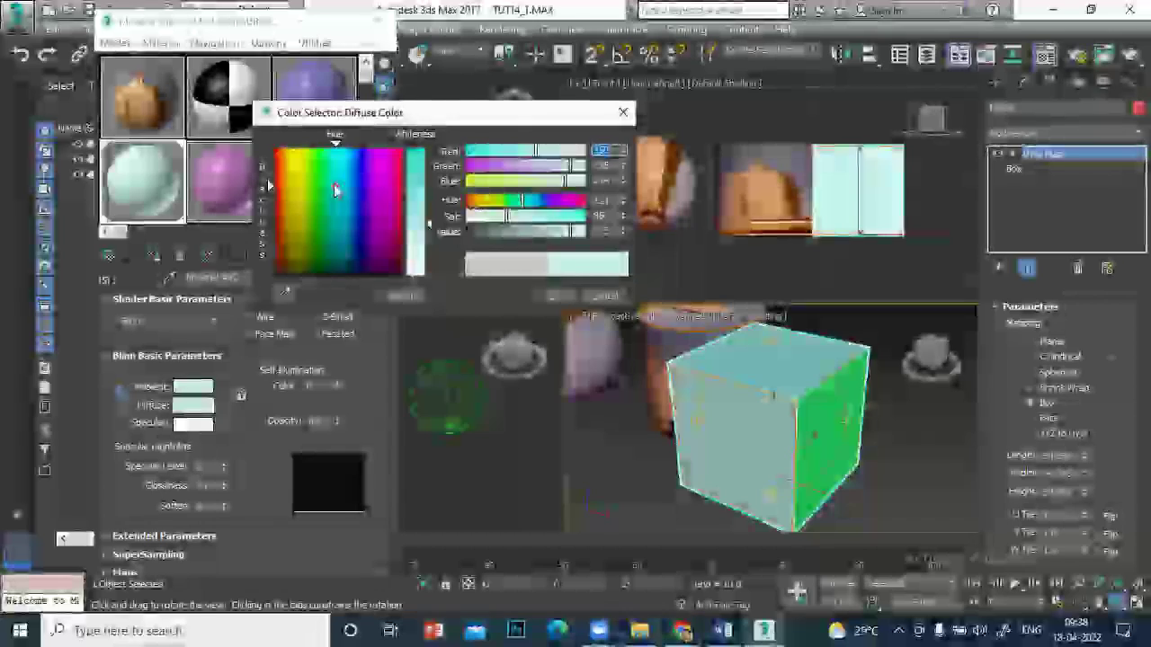
left_click(371, 188)
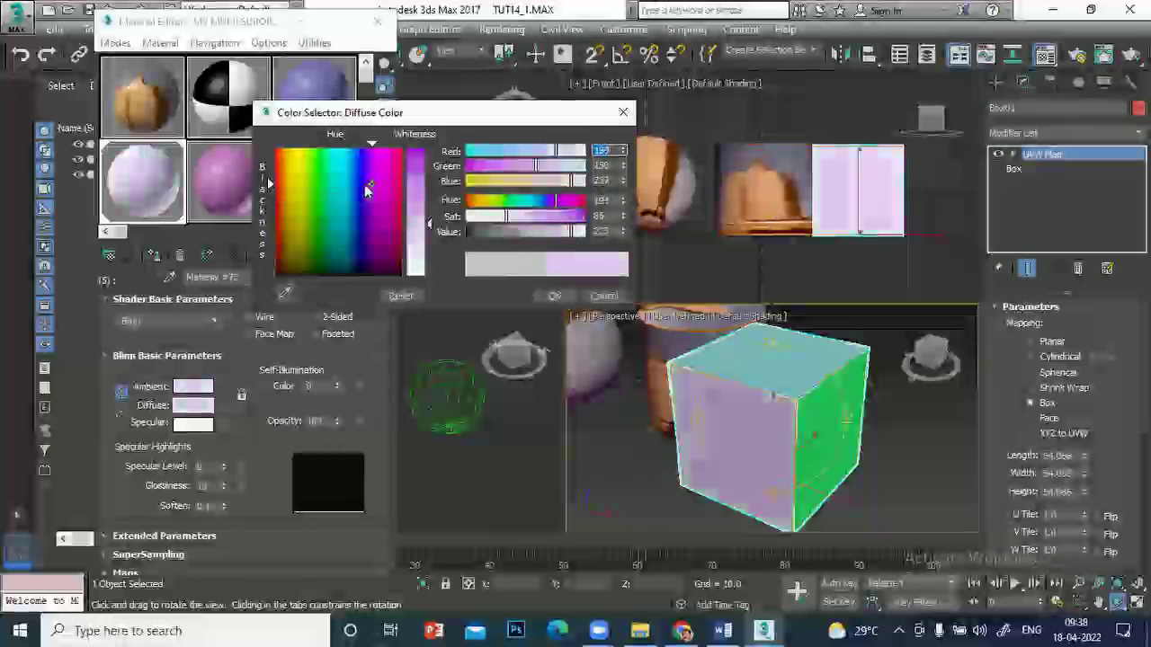
left_click(357, 184)
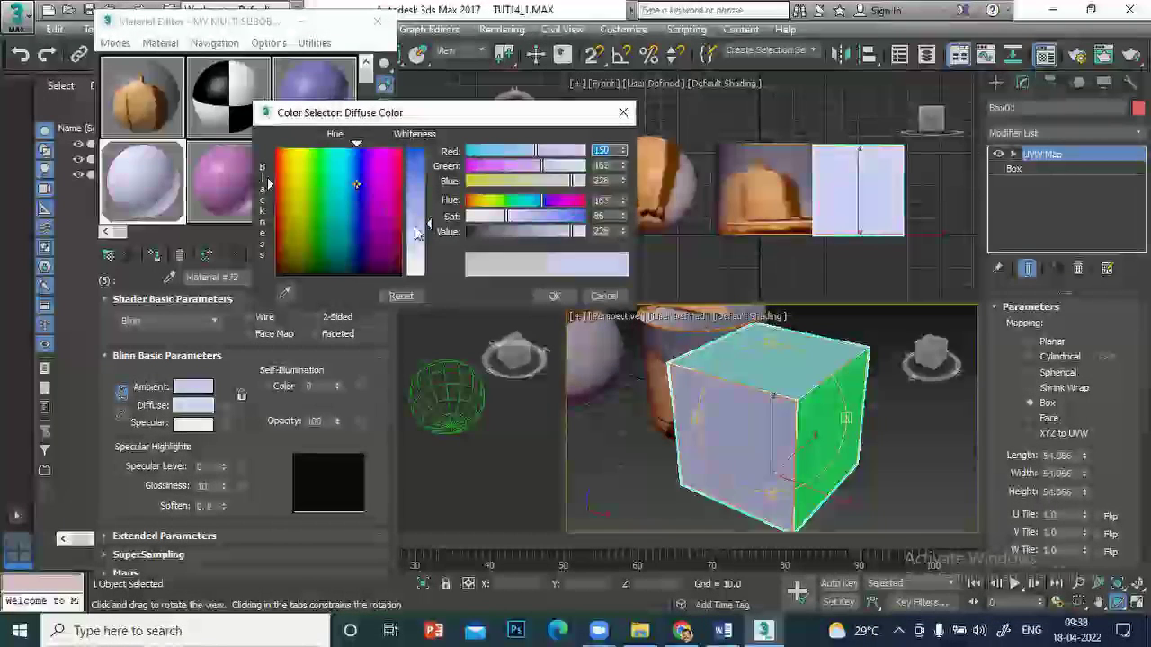
left_click_drag(429, 223, 428, 162)
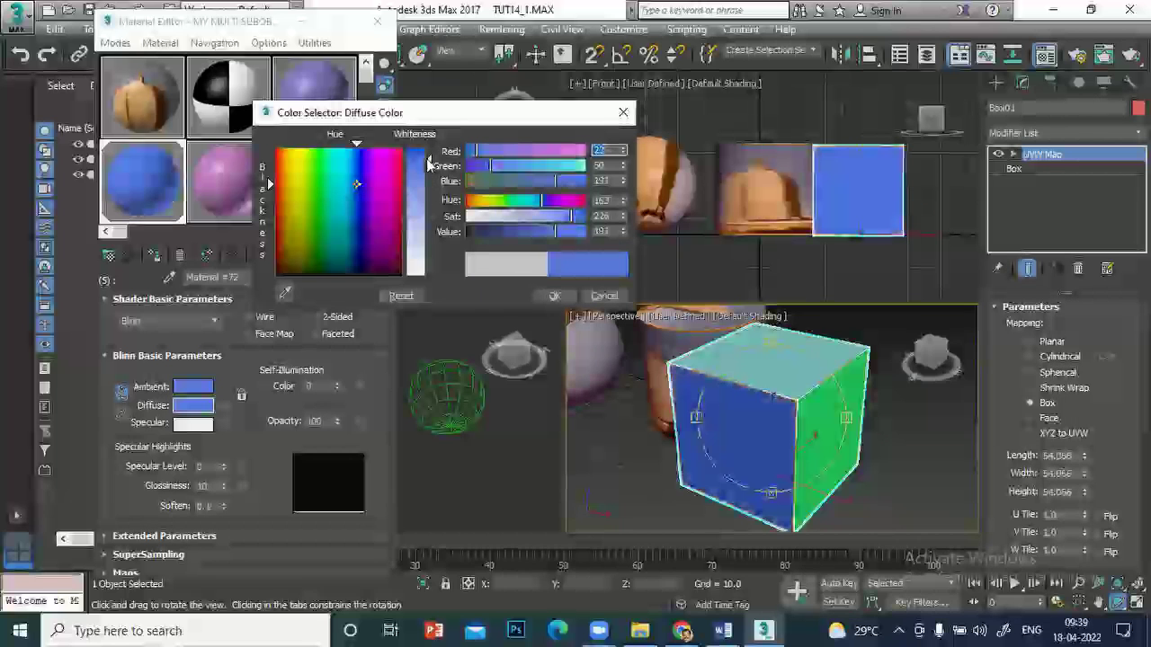
left_click(554, 296)
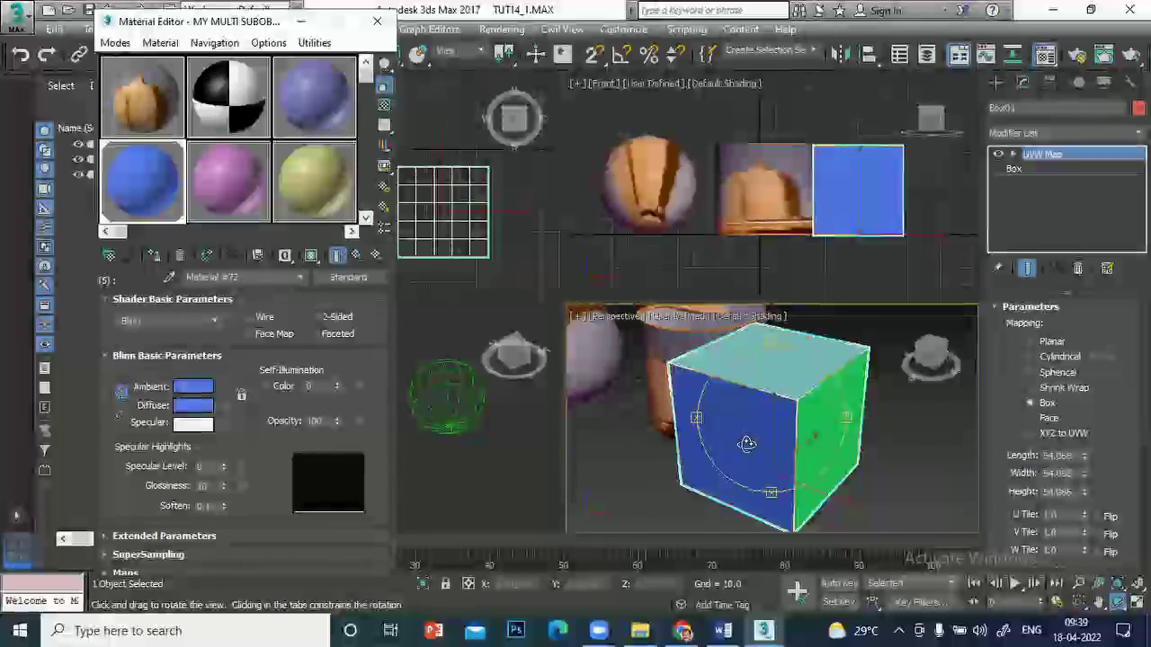
Orbit the view to show the blue and green faces, then return to the multi-material list
scroll(717, 431, "up", 2)
scroll(729, 420, "down", 3)
scroll(740, 409, "down", 3)
mouse_move(740, 409)
left_mouse_down()
mouse_move(543, 398)
mouse_move(621, 452)
mouse_move(565, 406)
mouse_move(870, 455)
left_mouse_up()
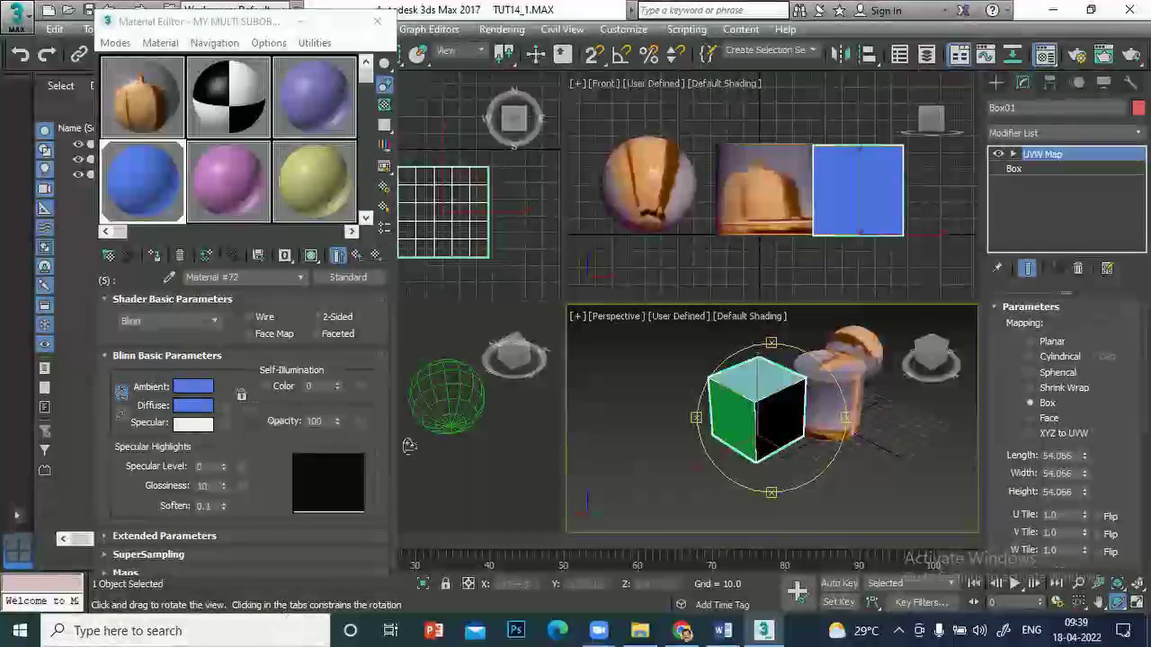
mouse_move(745, 426)
left_mouse_down()
mouse_move(917, 429)
mouse_move(910, 396)
mouse_move(899, 420)
left_mouse_up()
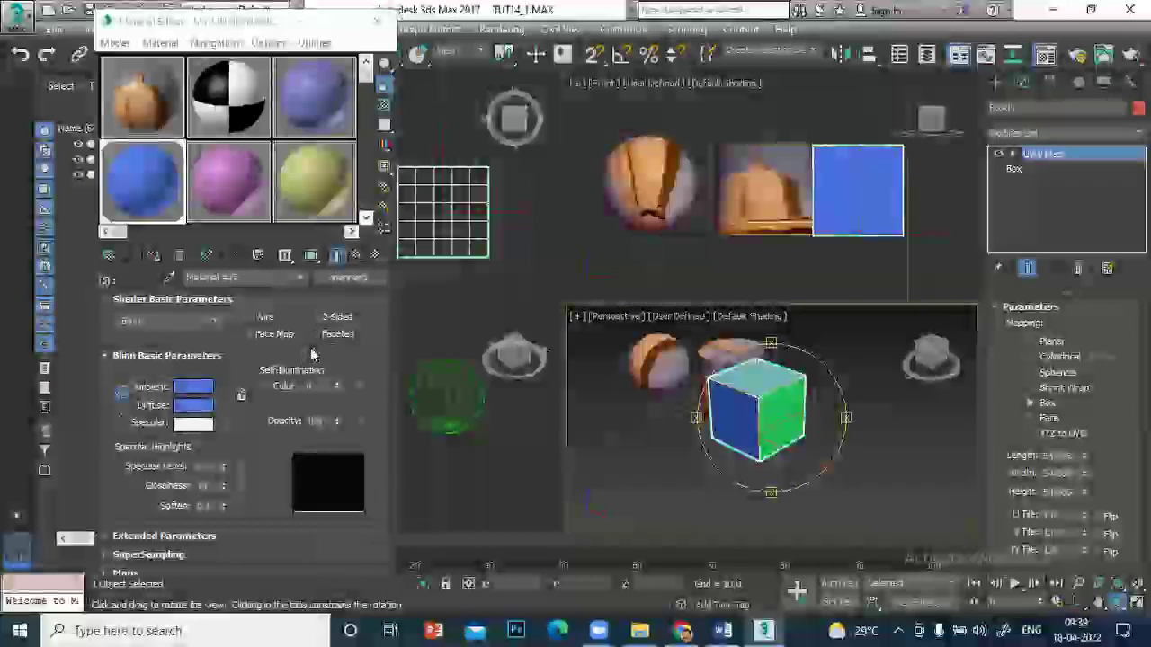
left_click(356, 257)
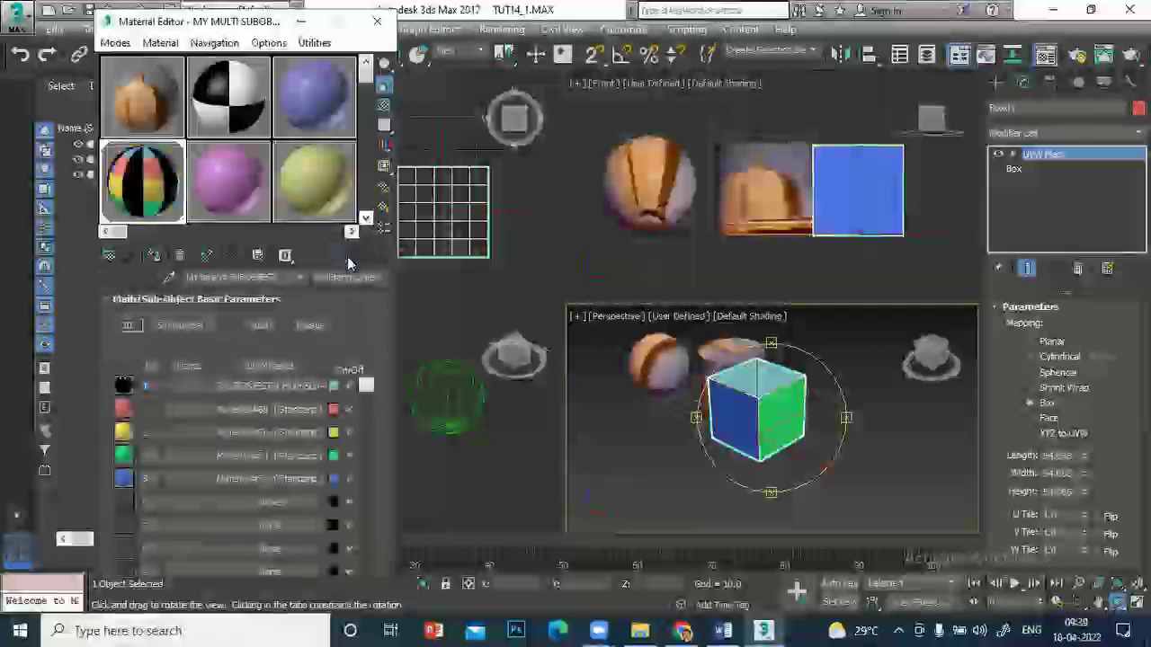
left_click(270, 504)
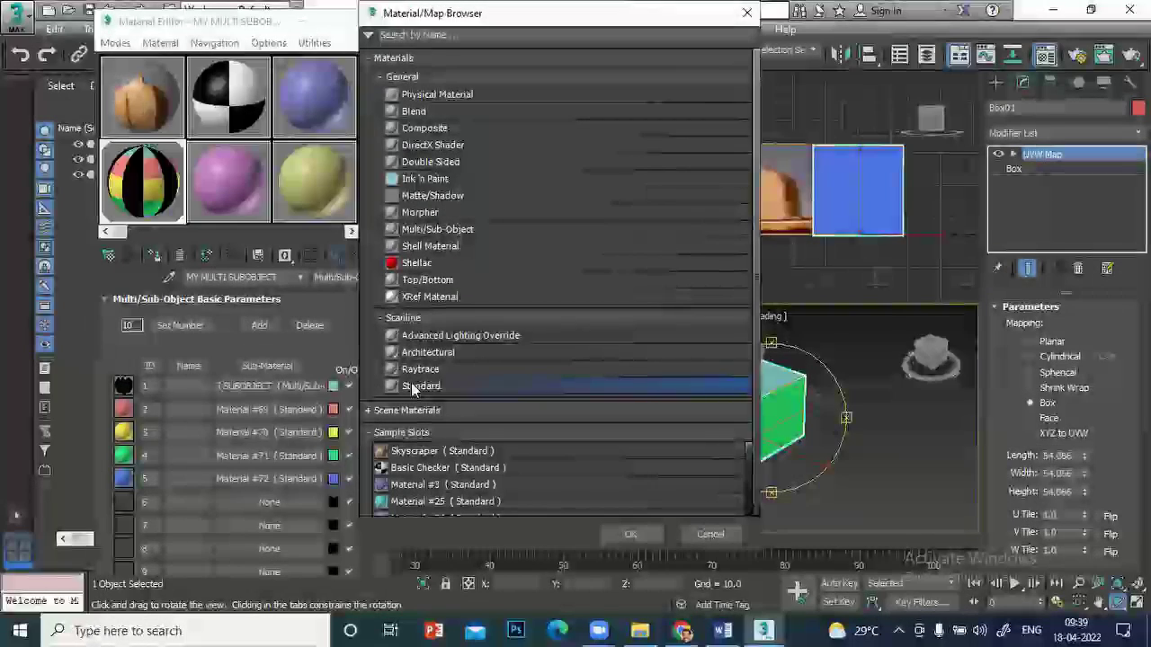
Make sub-material 6 (Material #73) a Standard material with a saturated magenta diffuse colour
double_click(411, 386)
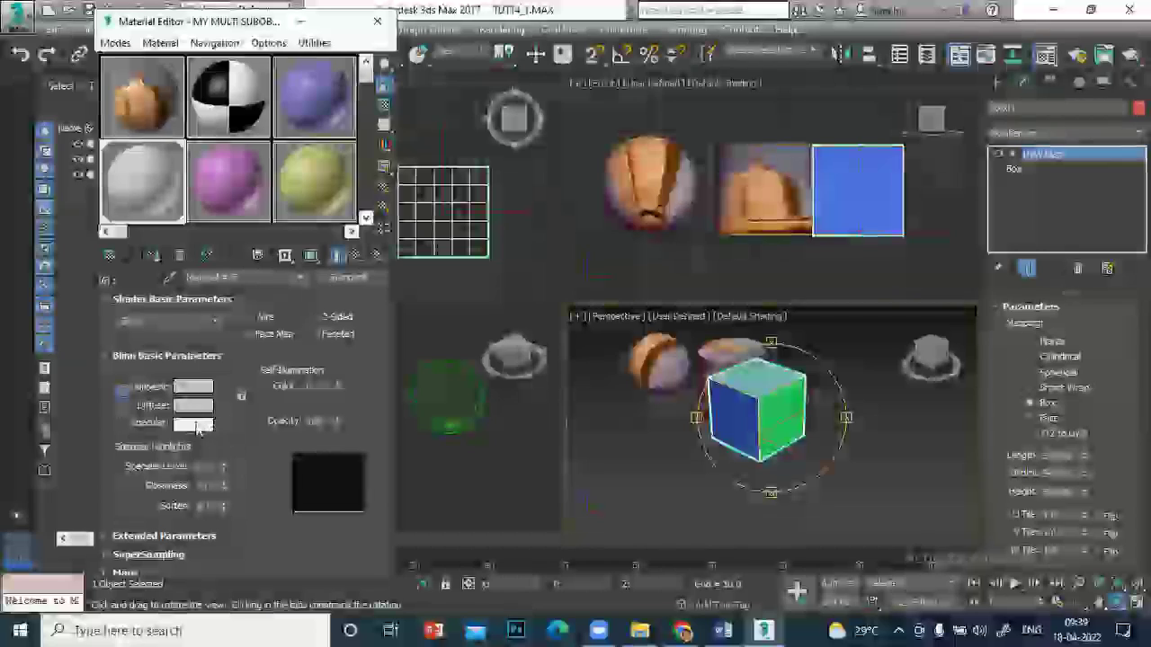
left_click(192, 407)
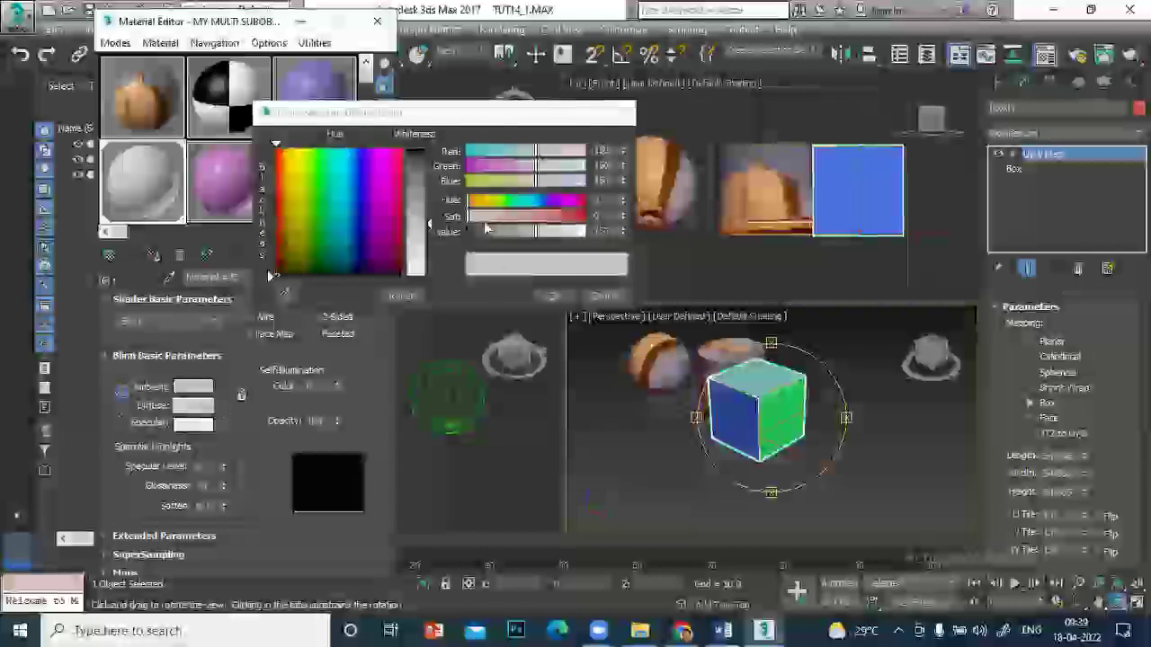
left_click(384, 197)
left_click_drag(426, 226, 426, 154)
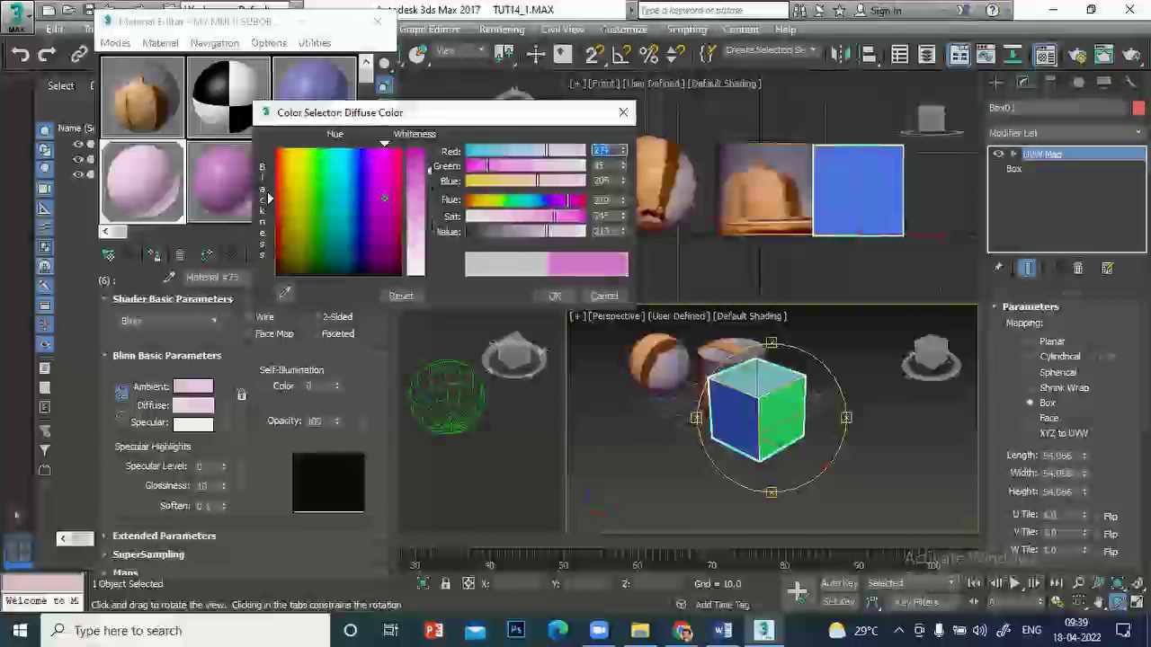
left_click(553, 296)
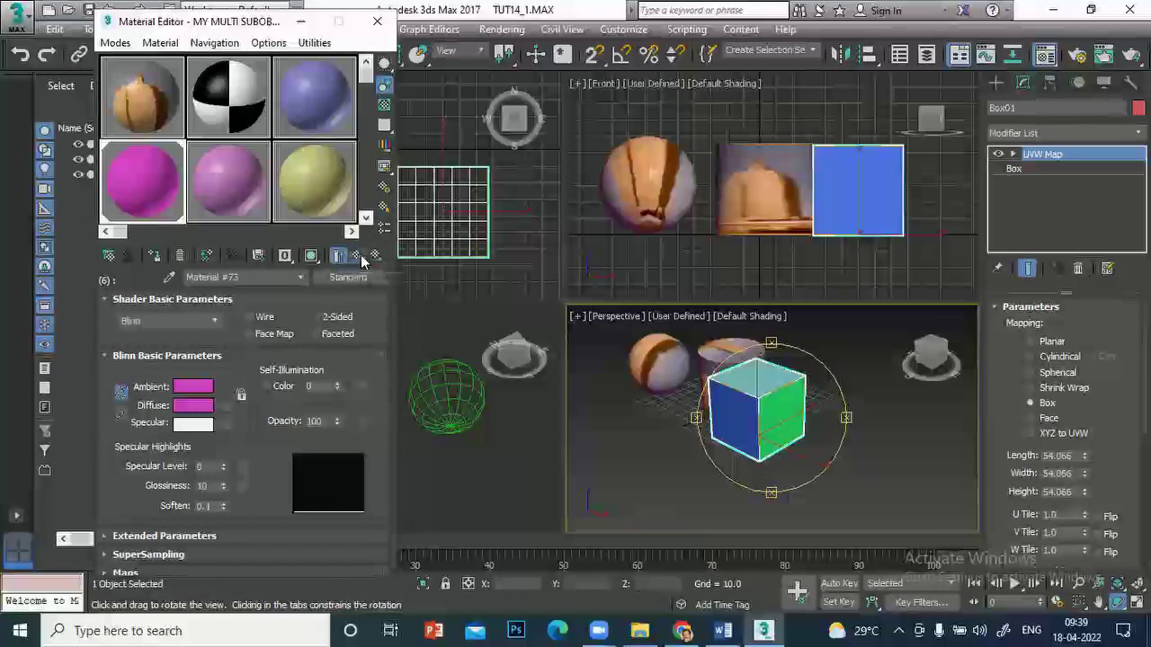
left_click(353, 258)
mouse_move(666, 454)
left_mouse_down()
mouse_move(605, 460)
mouse_move(654, 492)
mouse_move(617, 476)
mouse_move(750, 441)
mouse_move(755, 454)
left_mouse_up()
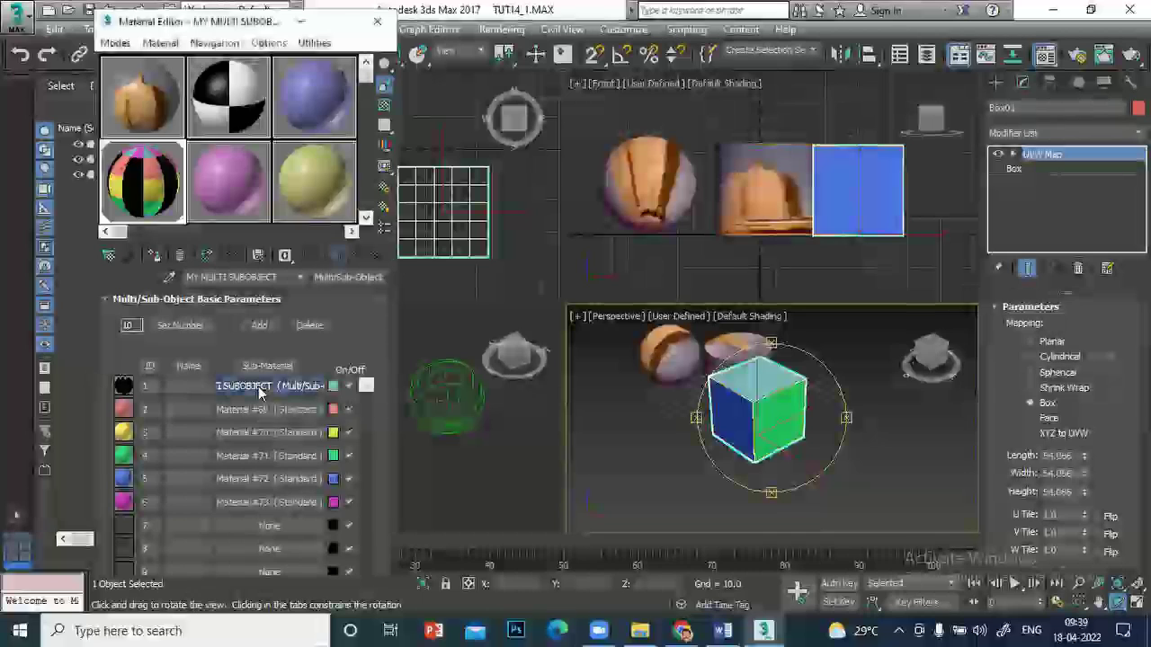
Try TUTSKYSC.JPG as sub-material 1's diffuse bitmap shown in the viewport, then undo it
key("ctrl+z")
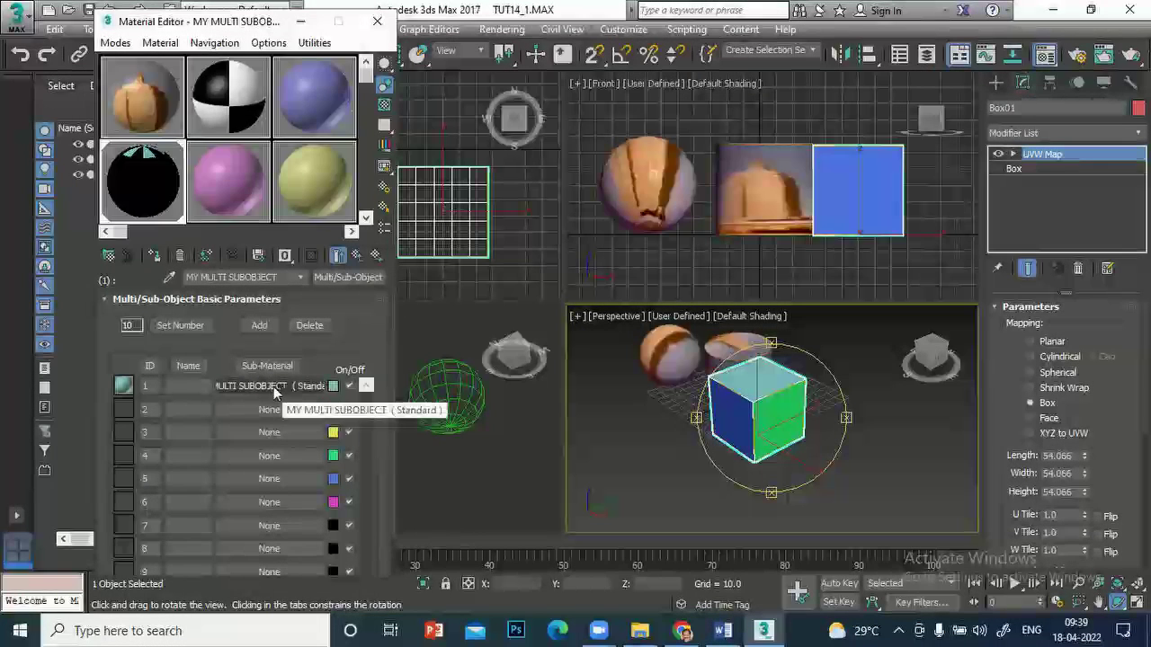
left_click(274, 386)
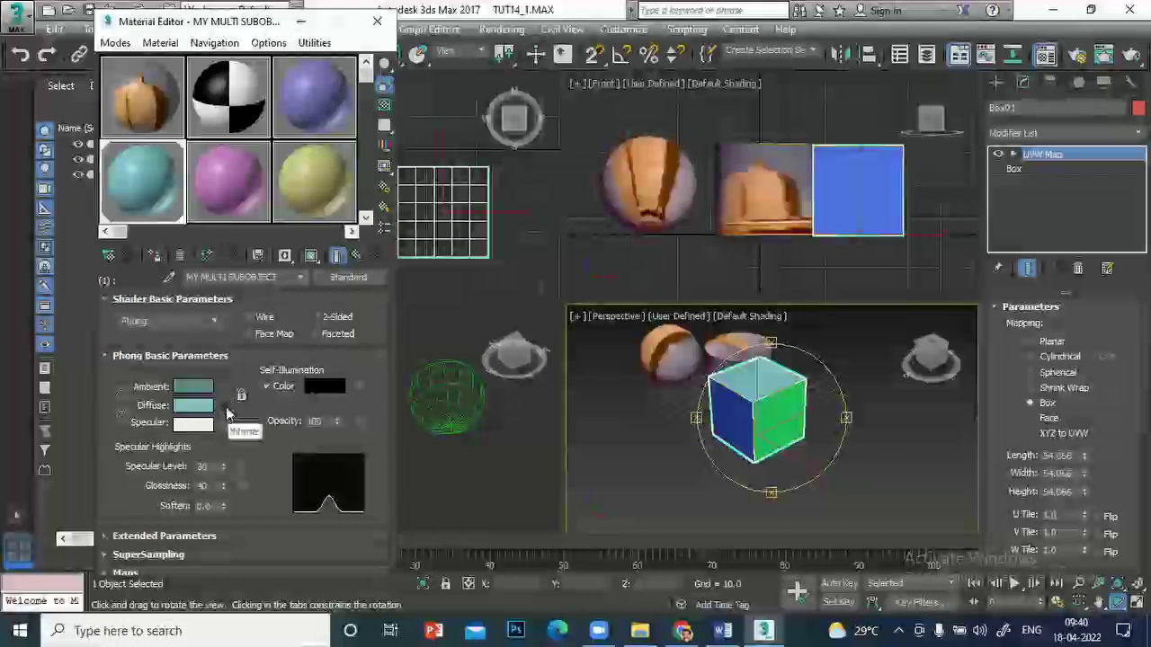
left_click(227, 411)
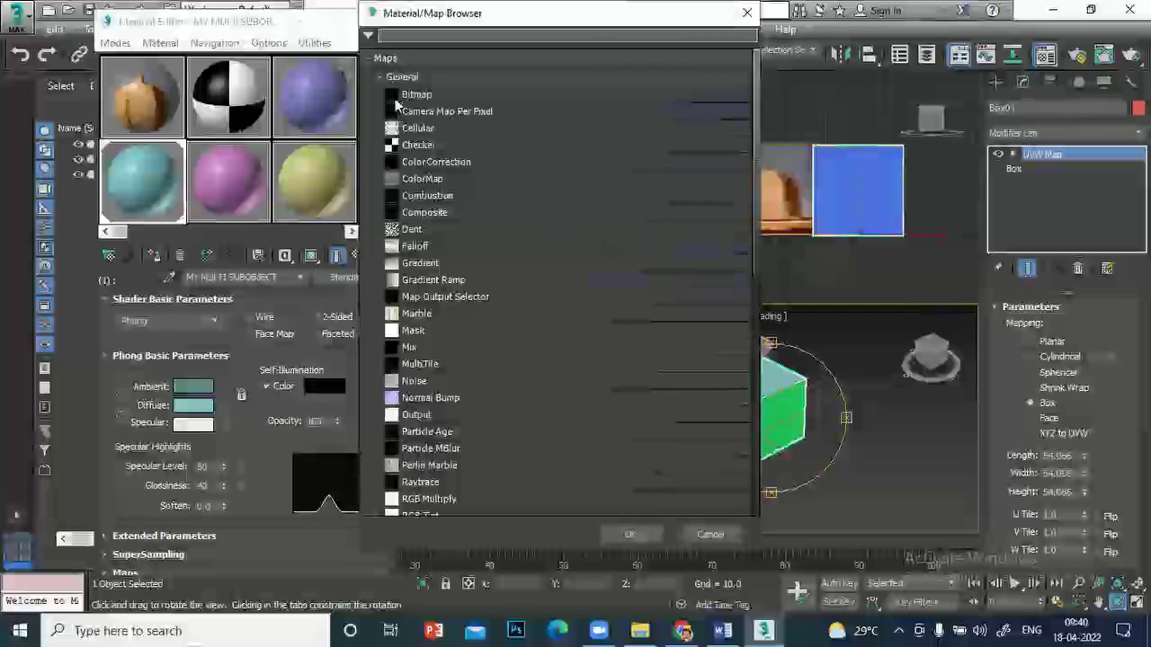
double_click(431, 96)
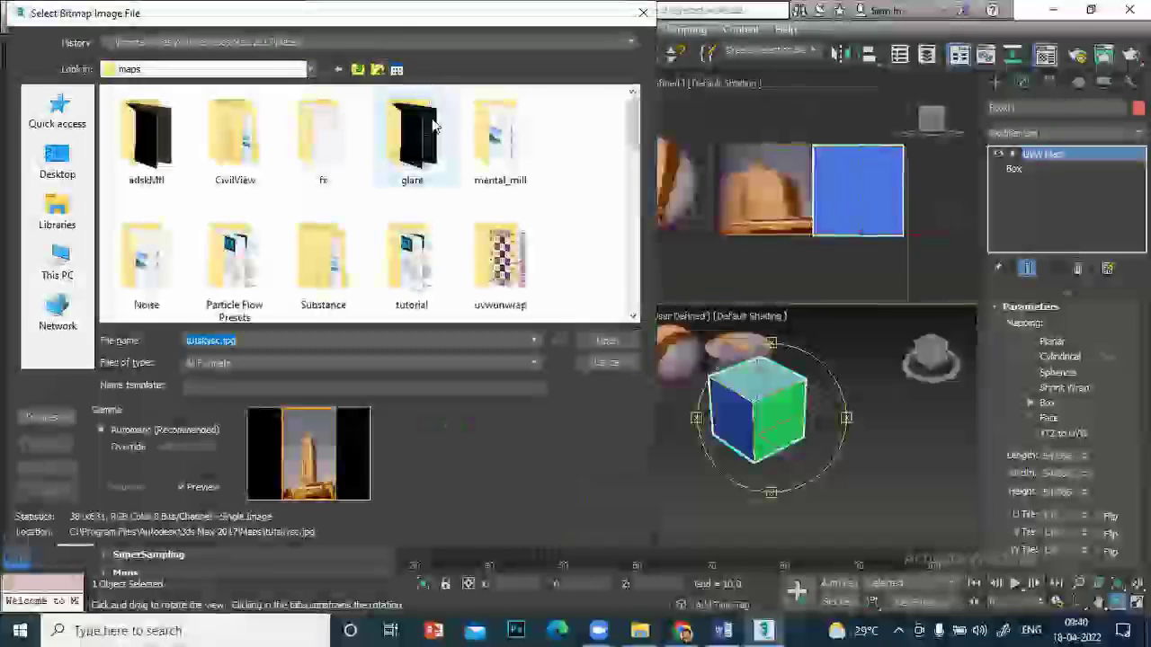
left_click_drag(633, 126, 576, 284)
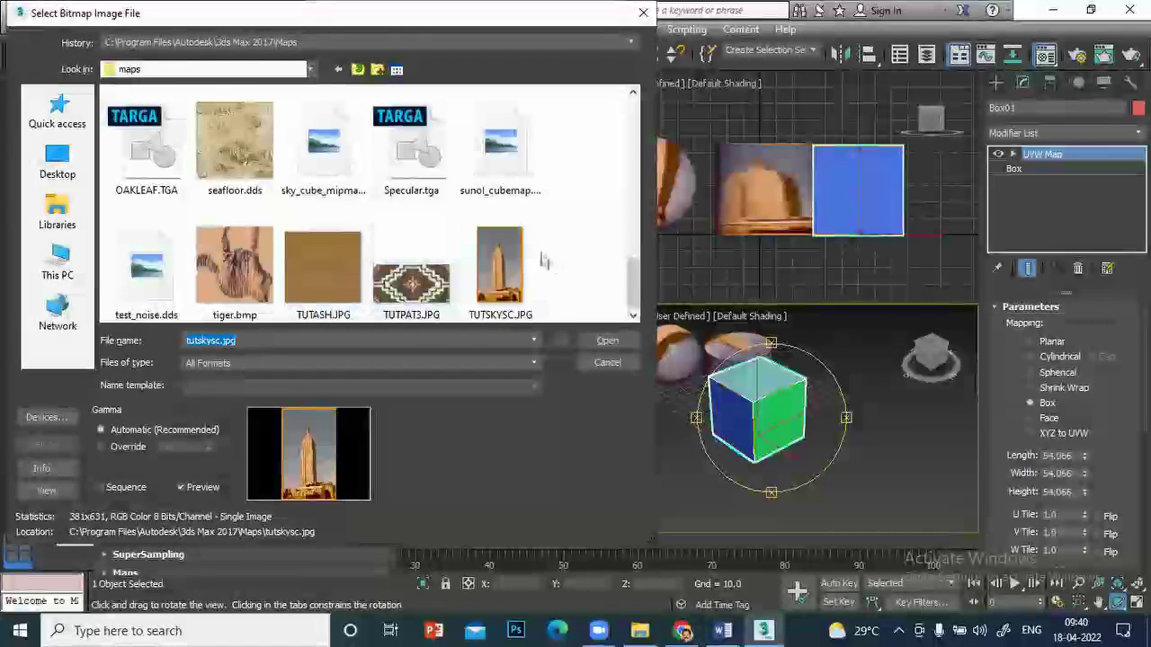
left_click(517, 266)
left_click(605, 341)
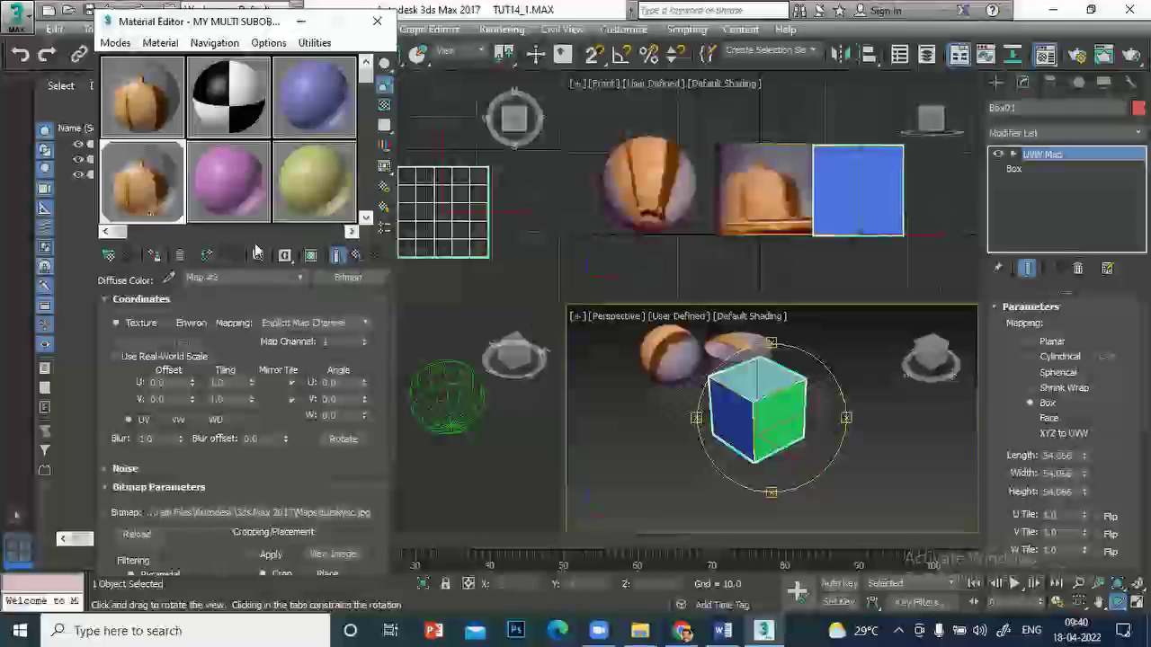
left_click(309, 260)
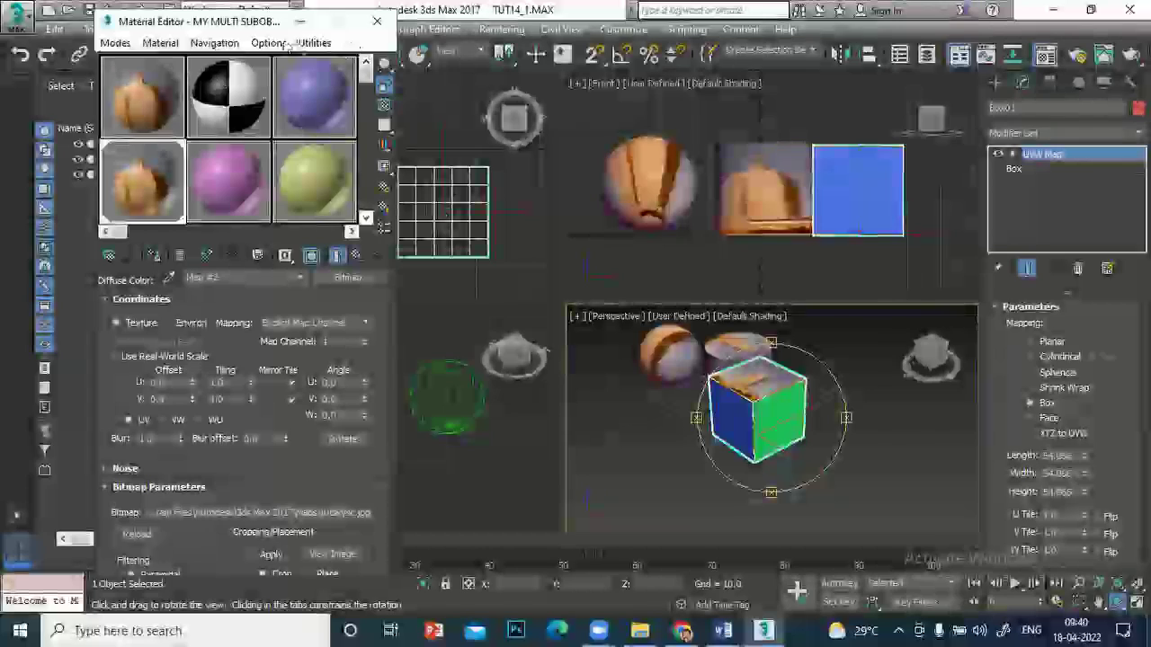
left_click(19, 54)
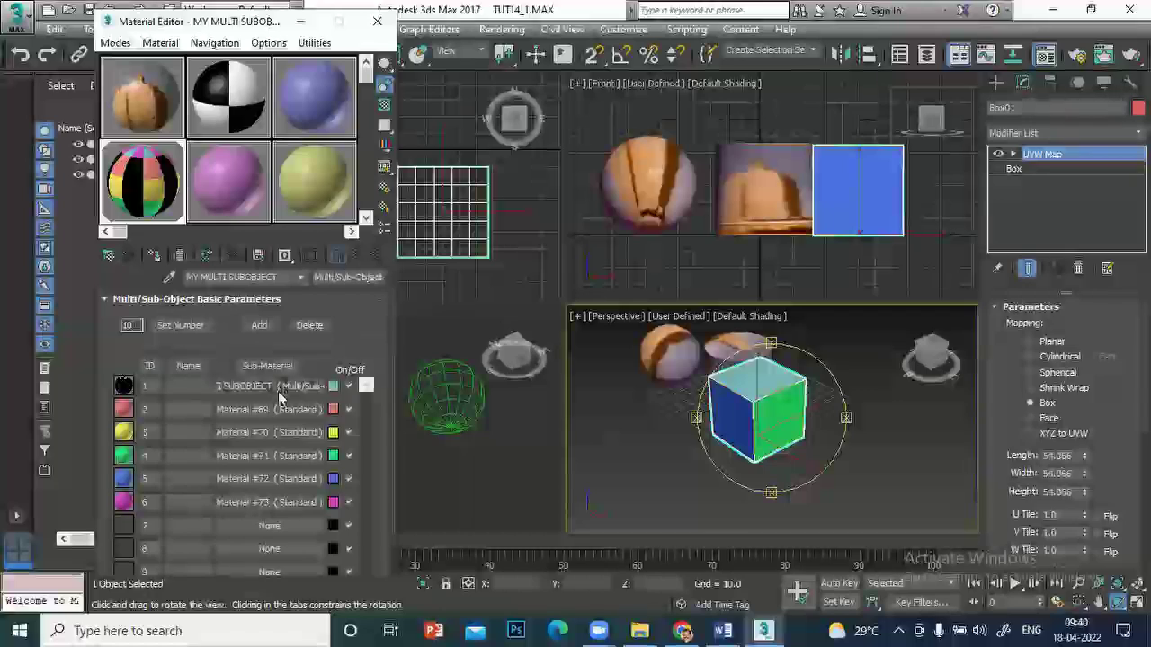
Copy a material into sub-material slot 1 and open its settings
left_click_drag(303, 499, 269, 387)
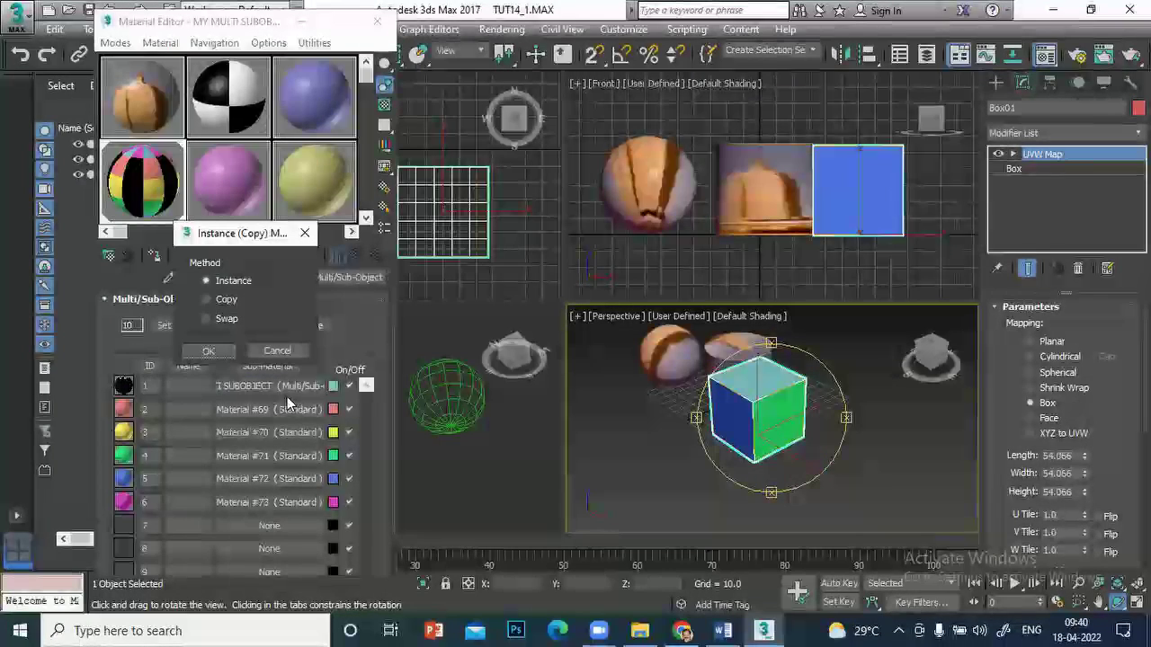
left_click(277, 351)
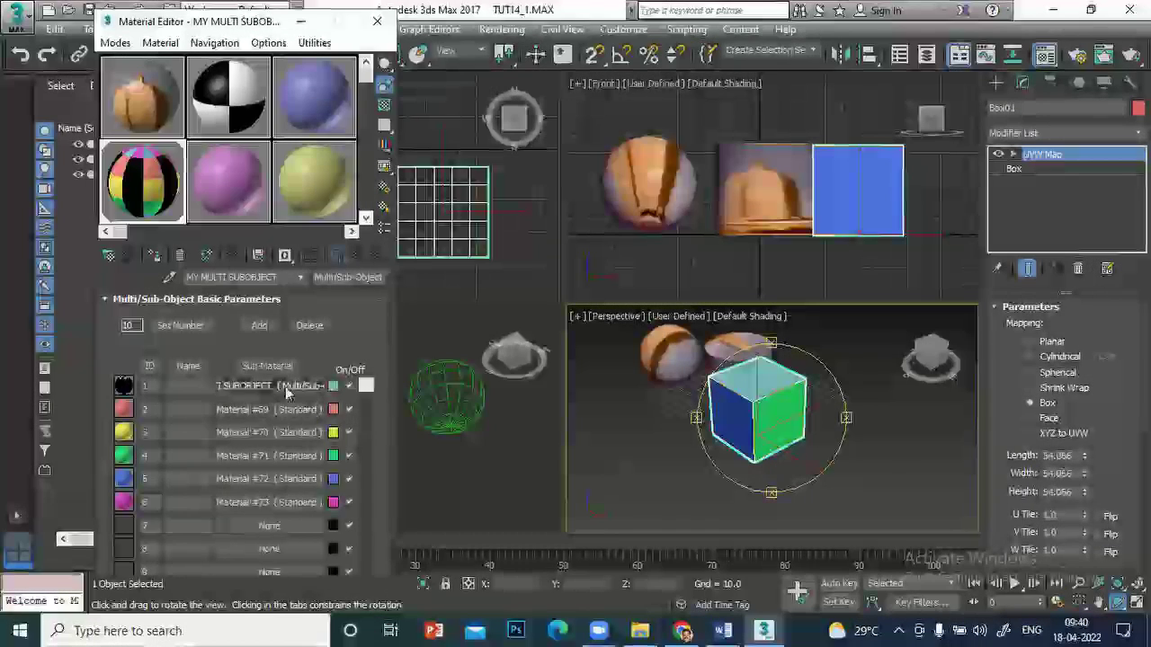
left_click(285, 387)
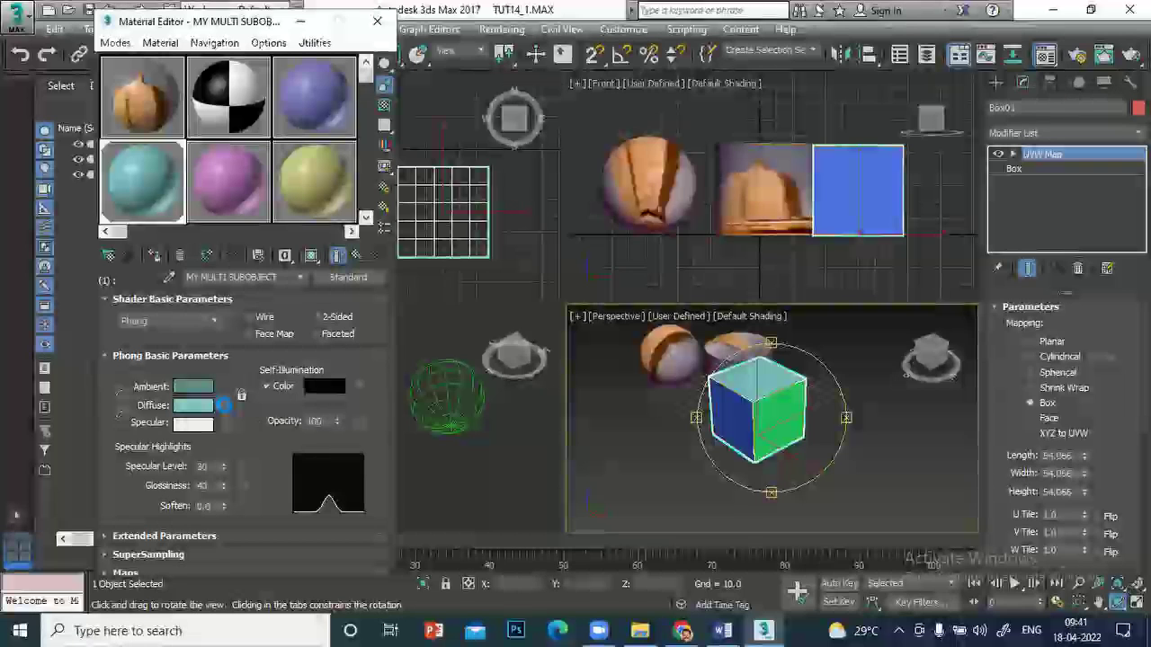
Load TUTSKYSC.JPG as a Bitmap diffuse map and show it shaded on the box
left_click(224, 407)
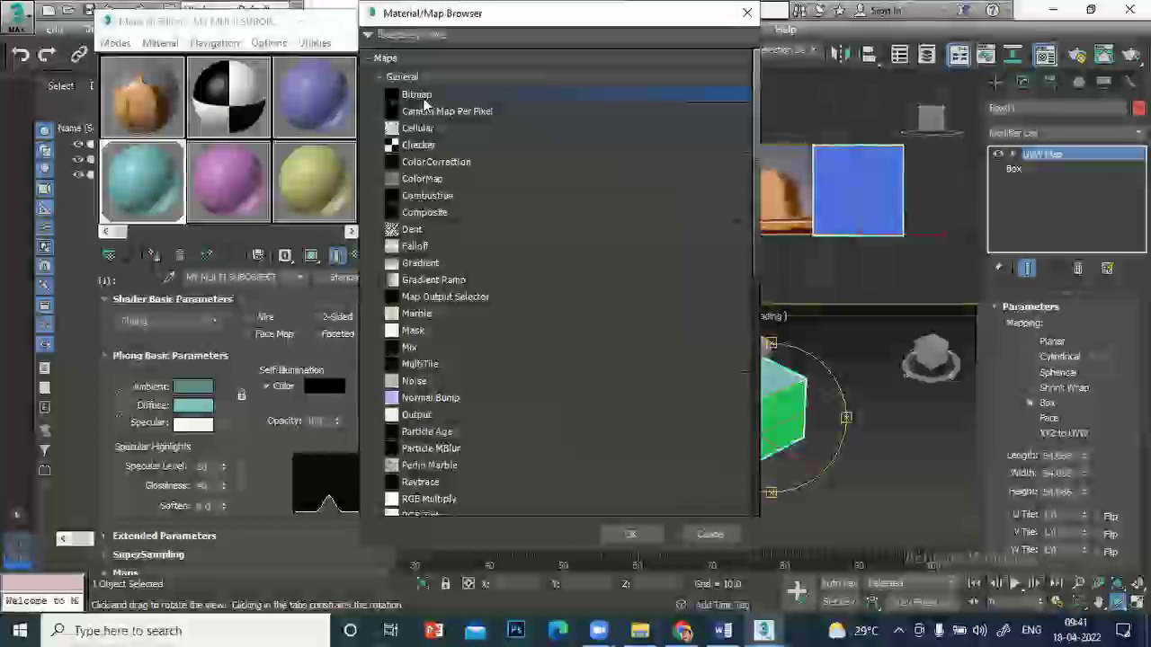
double_click(422, 95)
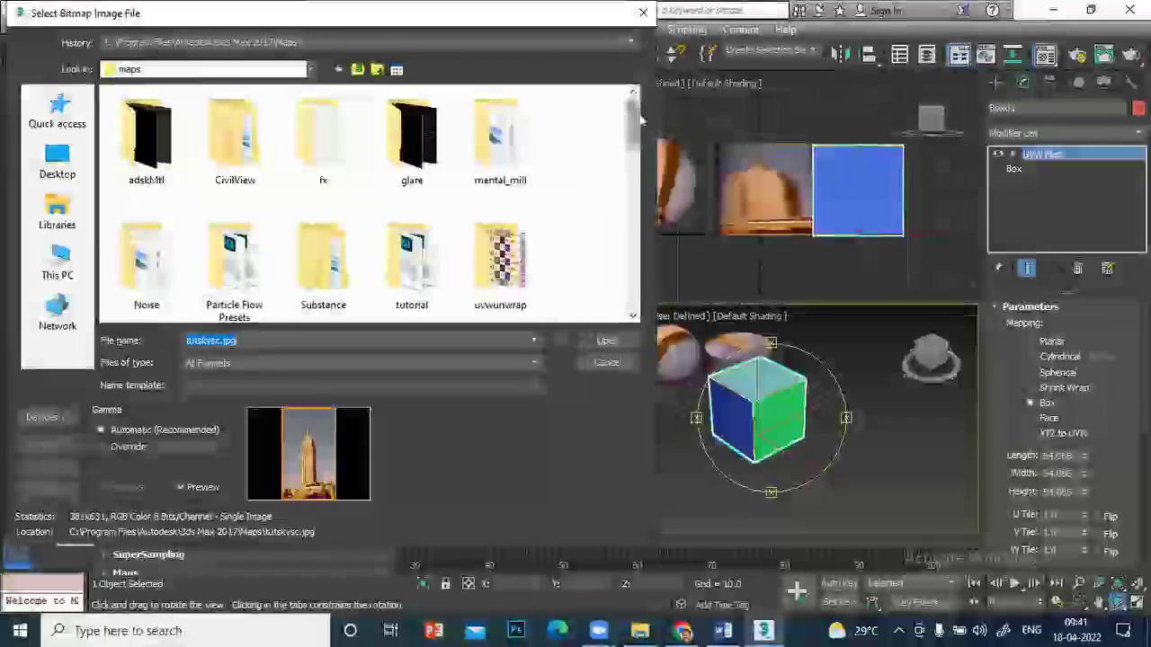
scroll(485, 243, "down", 5)
scroll(486, 242, "down", 5)
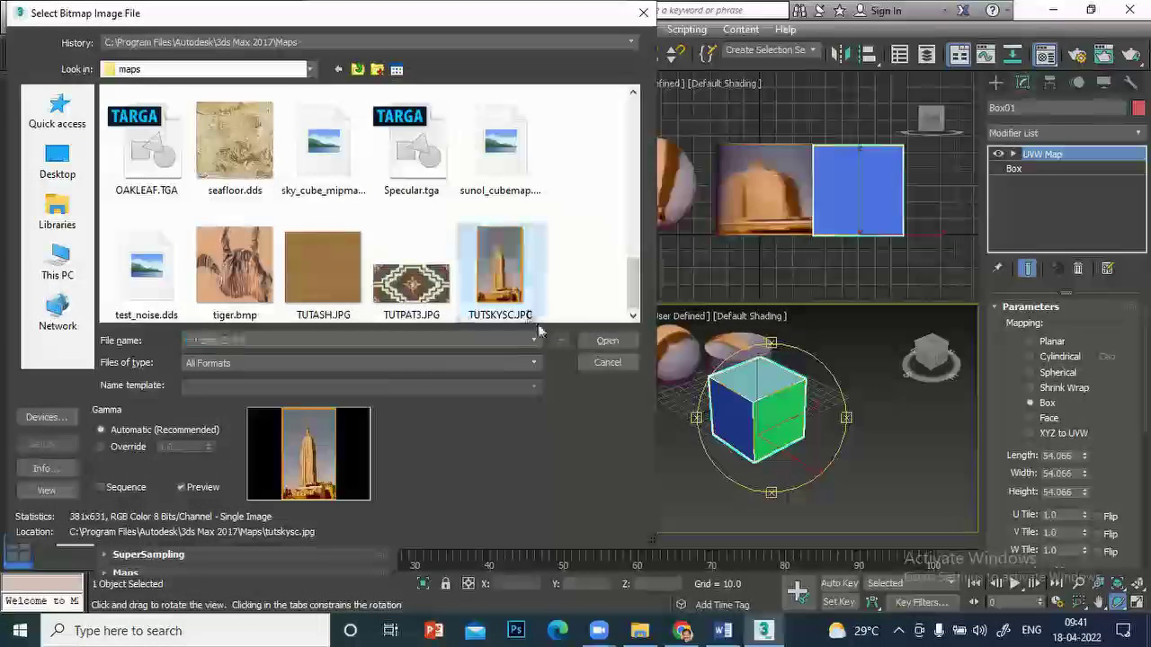
left_click(606, 341)
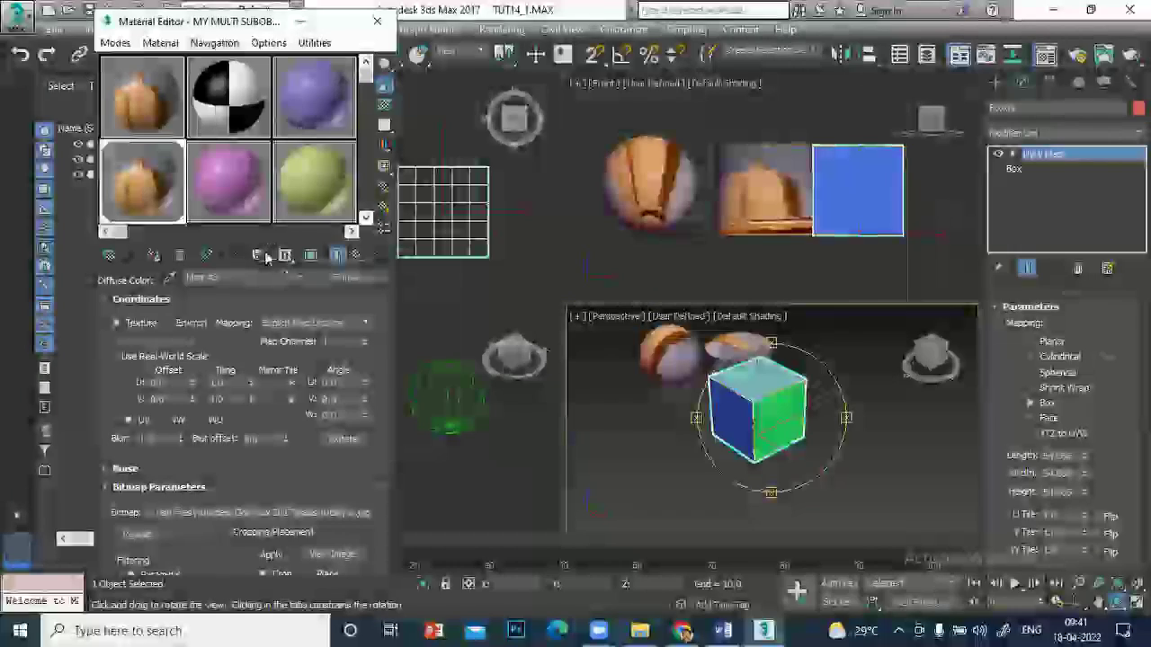
left_click(304, 258)
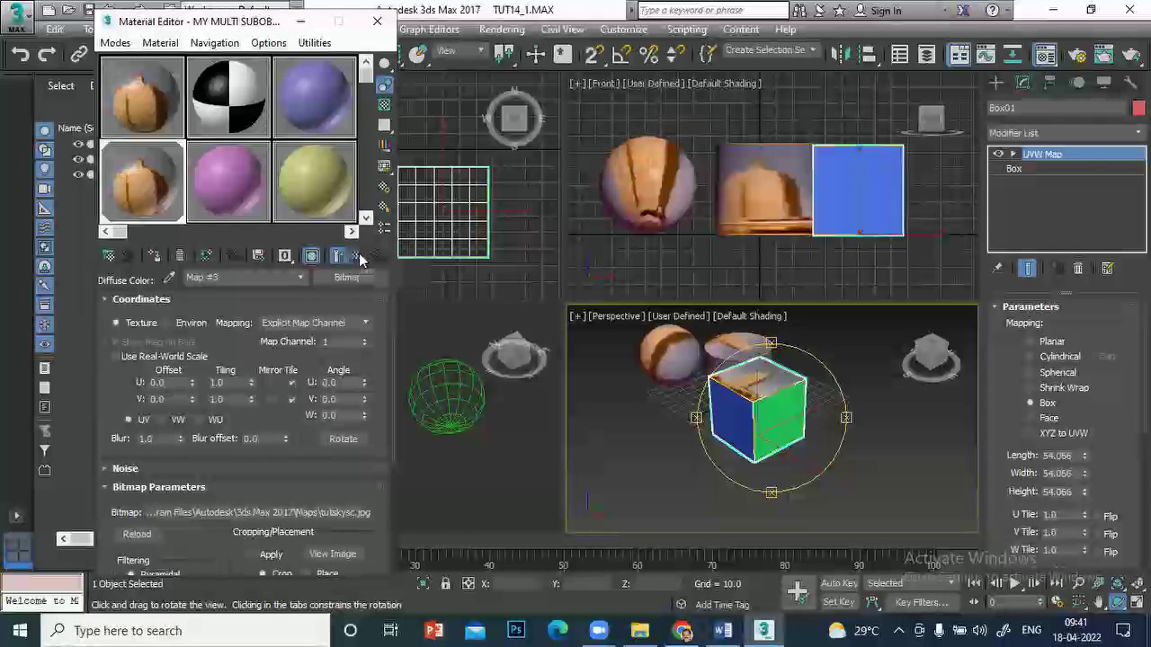
left_click(351, 258)
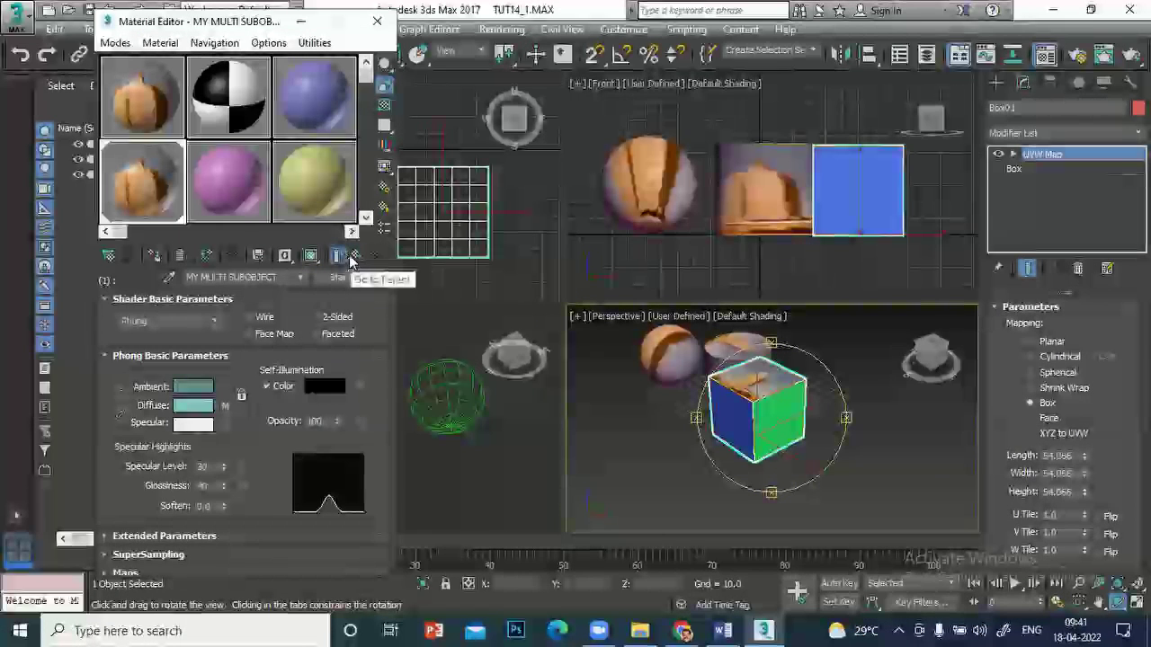
Back out of slot 2's material browser and restore Materials #69–#73 in sub-material slots 2–6
left_click(354, 258)
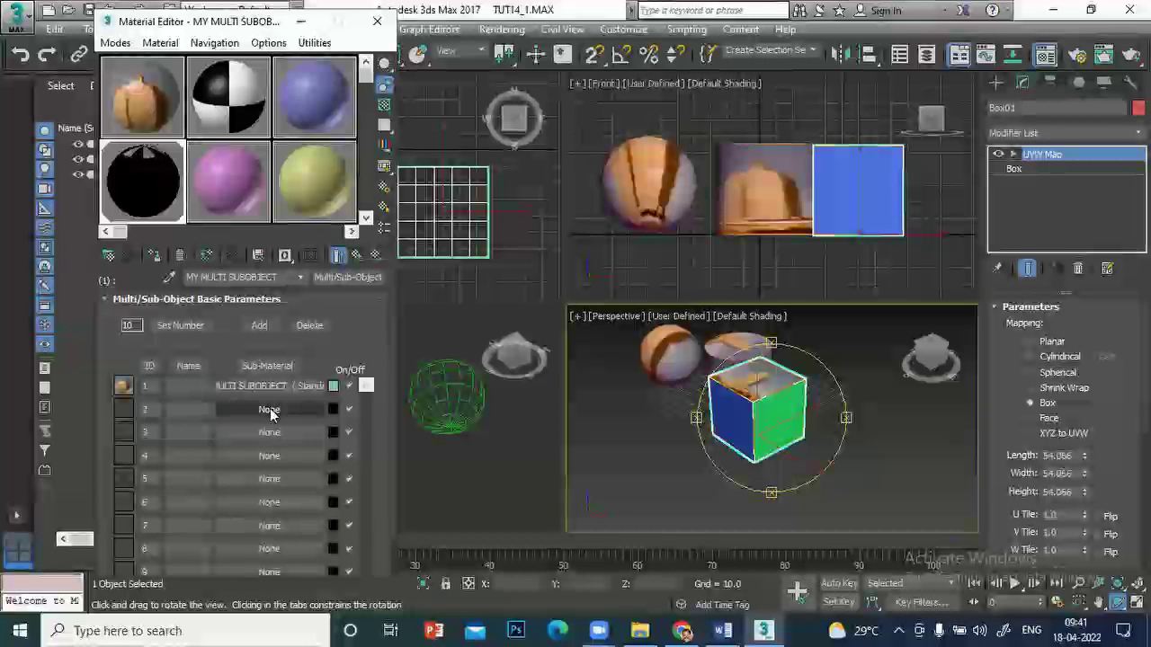
left_click(269, 410)
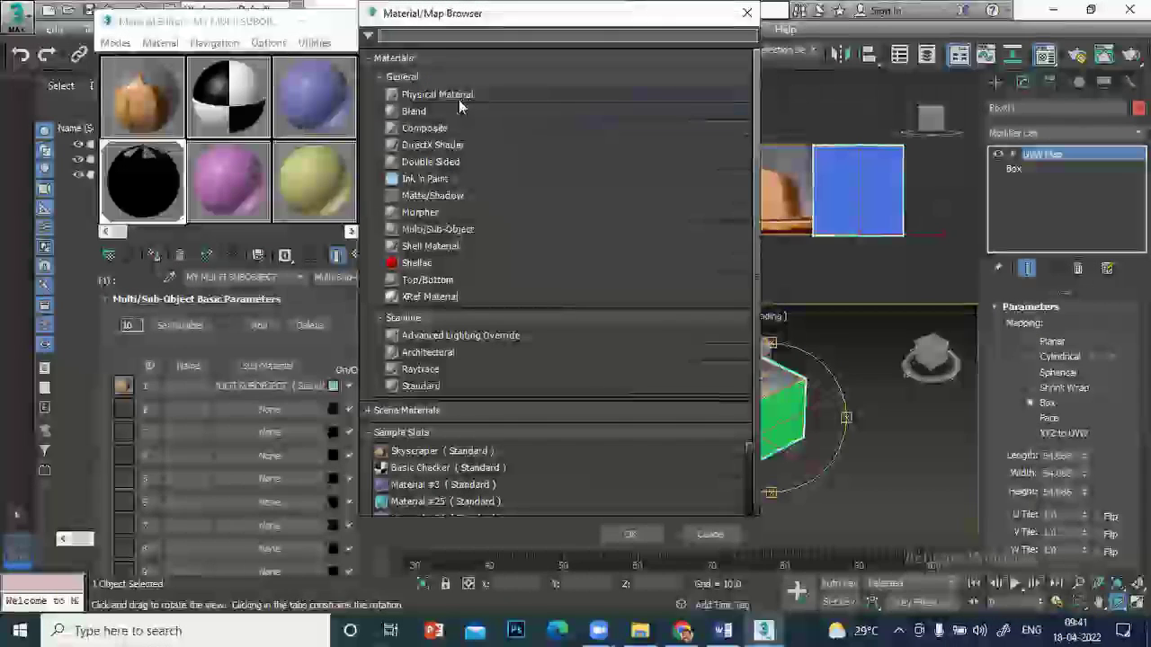
scroll(499, 349, "down", 1)
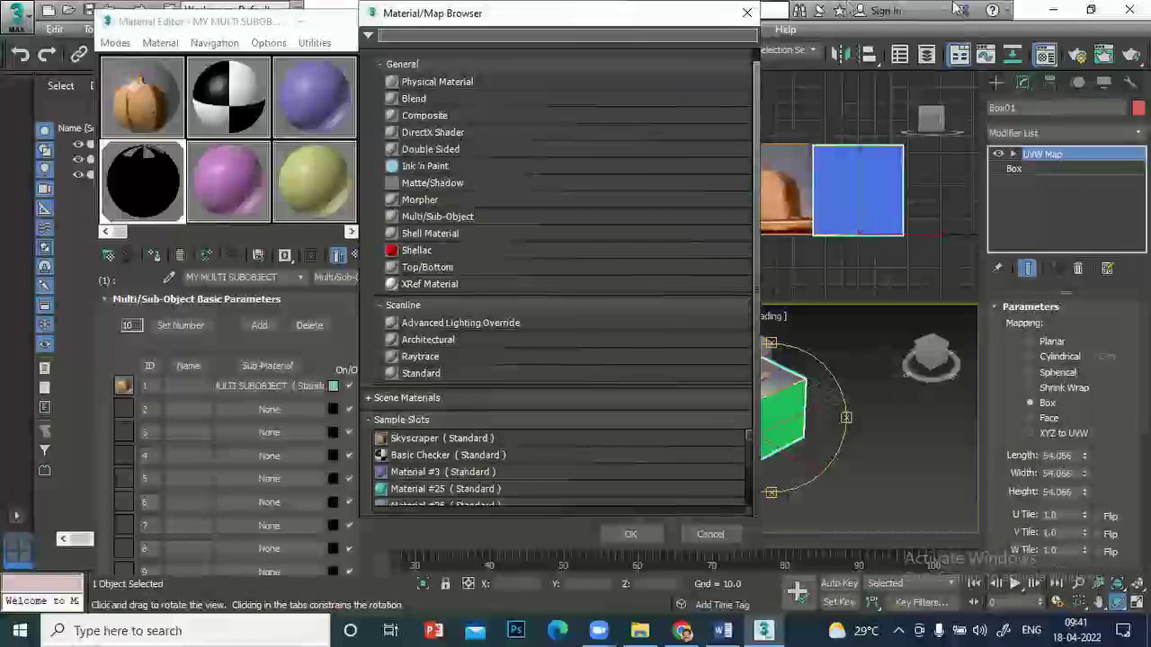
left_click(739, 11)
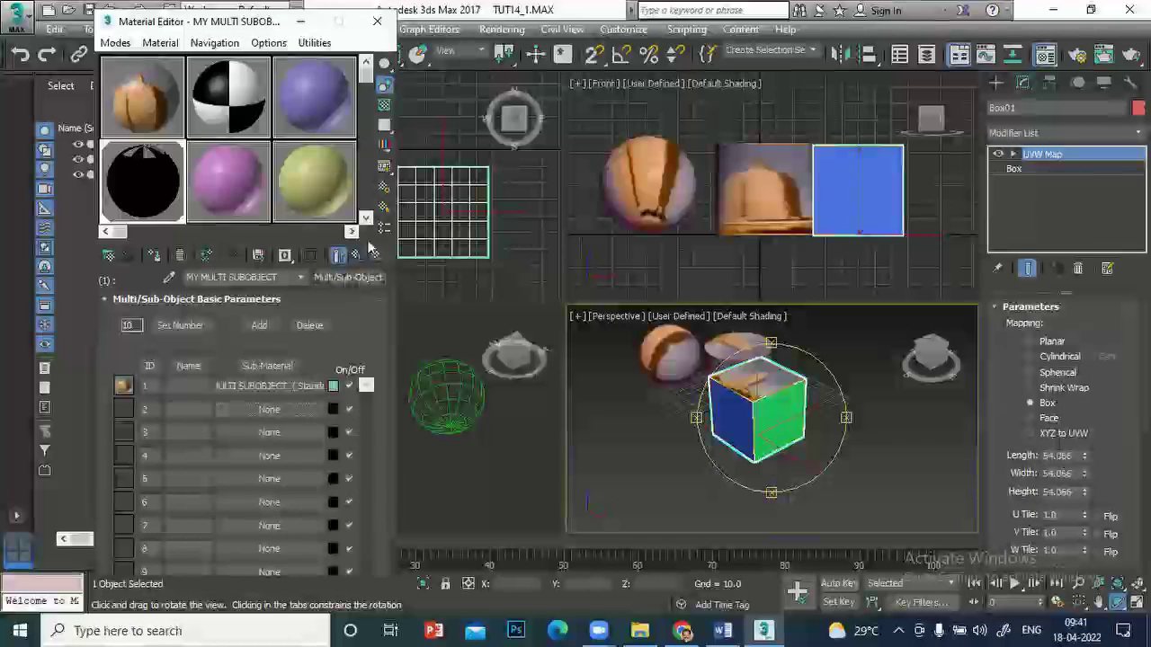
left_click(358, 255)
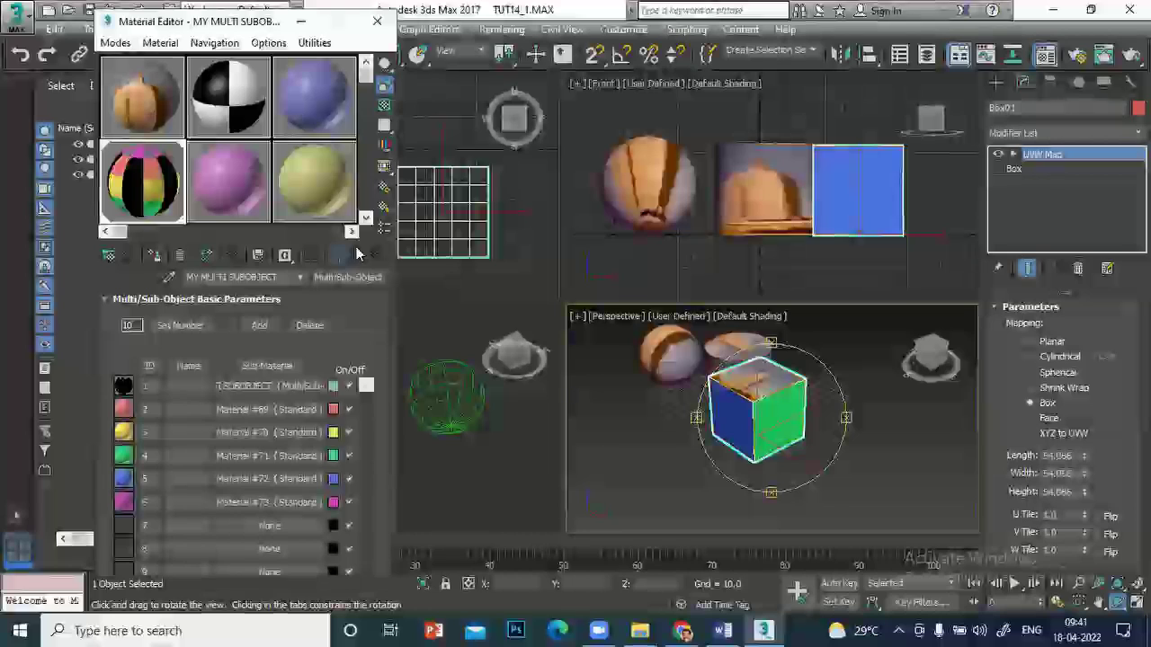
Load tiger.bmp as a Bitmap diffuse map for Material #69 in slot 2
left_click(265, 411)
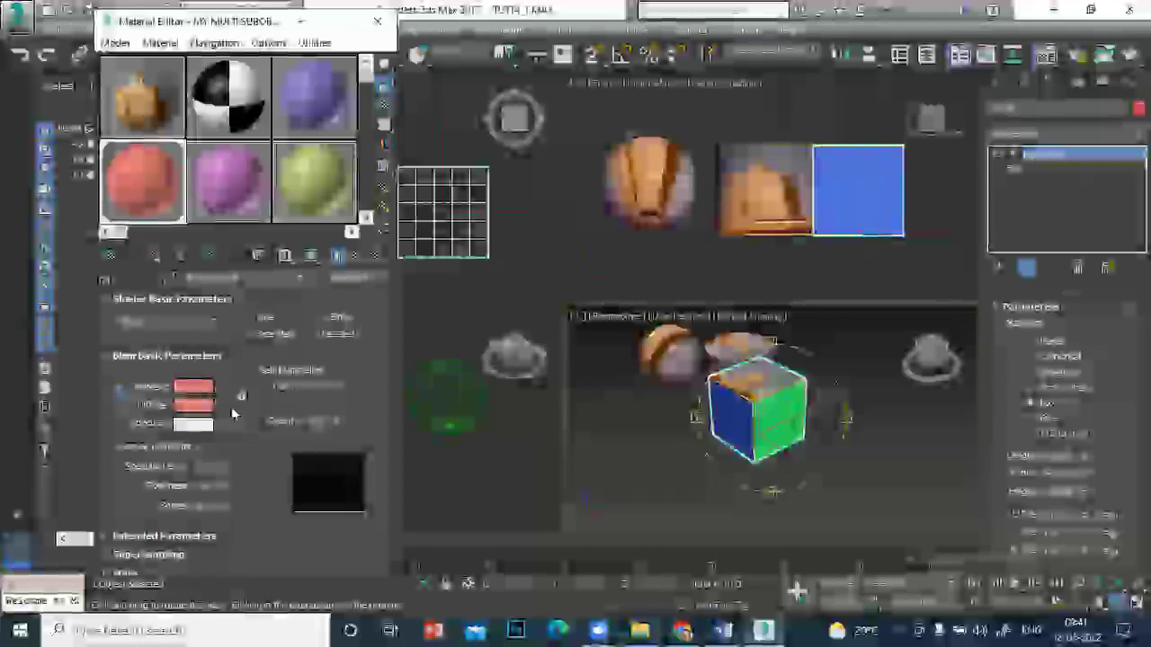
left_click(225, 408)
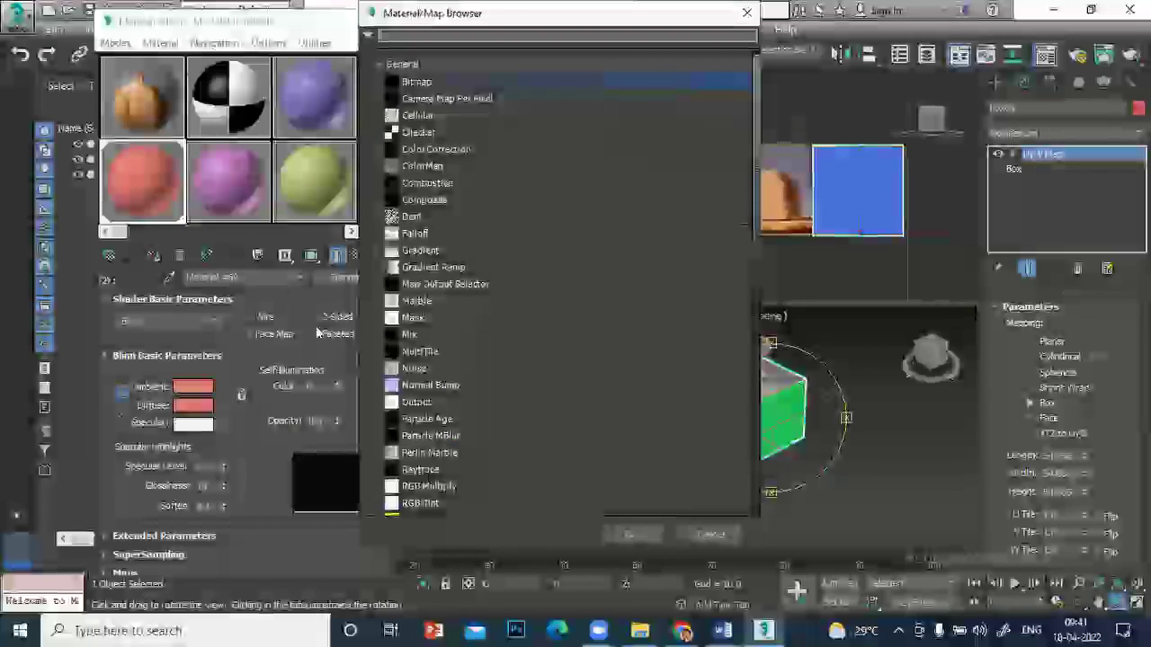
double_click(440, 83)
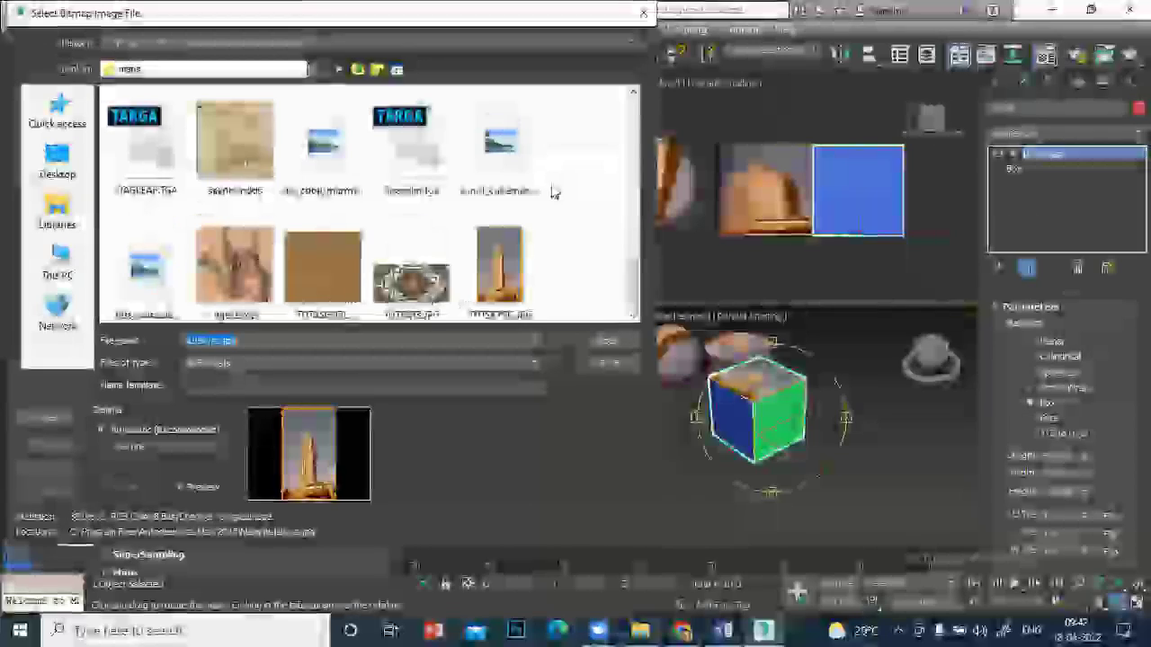
left_click(250, 264)
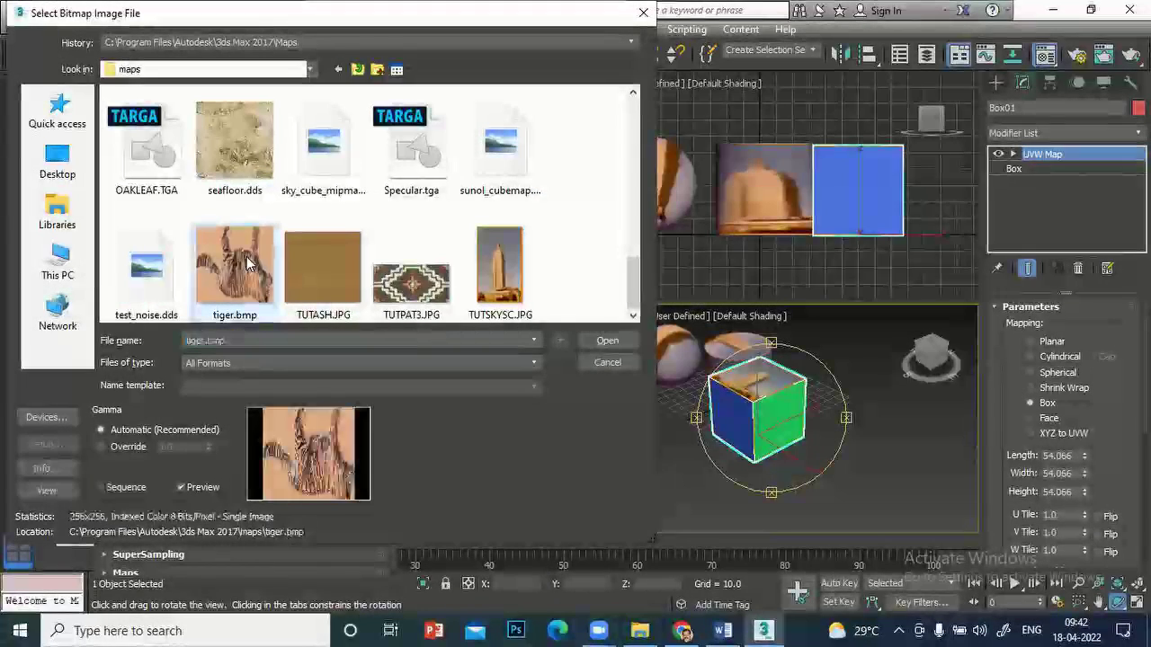
left_click(617, 343)
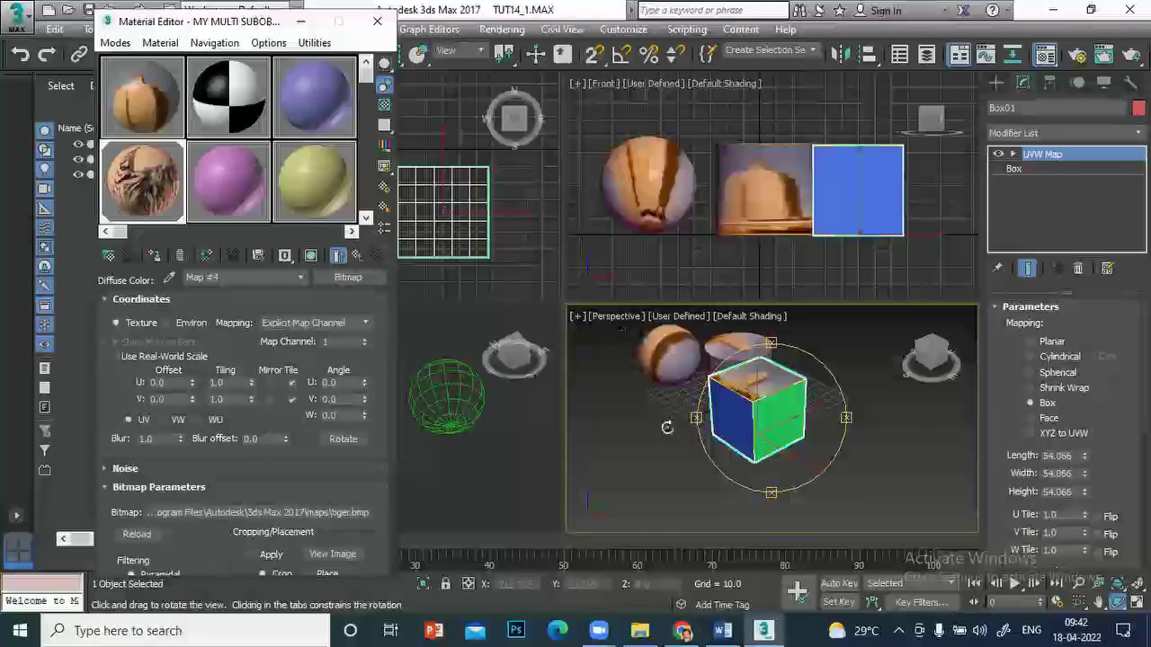
mouse_move(724, 442)
left_mouse_down()
mouse_move(883, 316)
mouse_move(758, 409)
left_mouse_up()
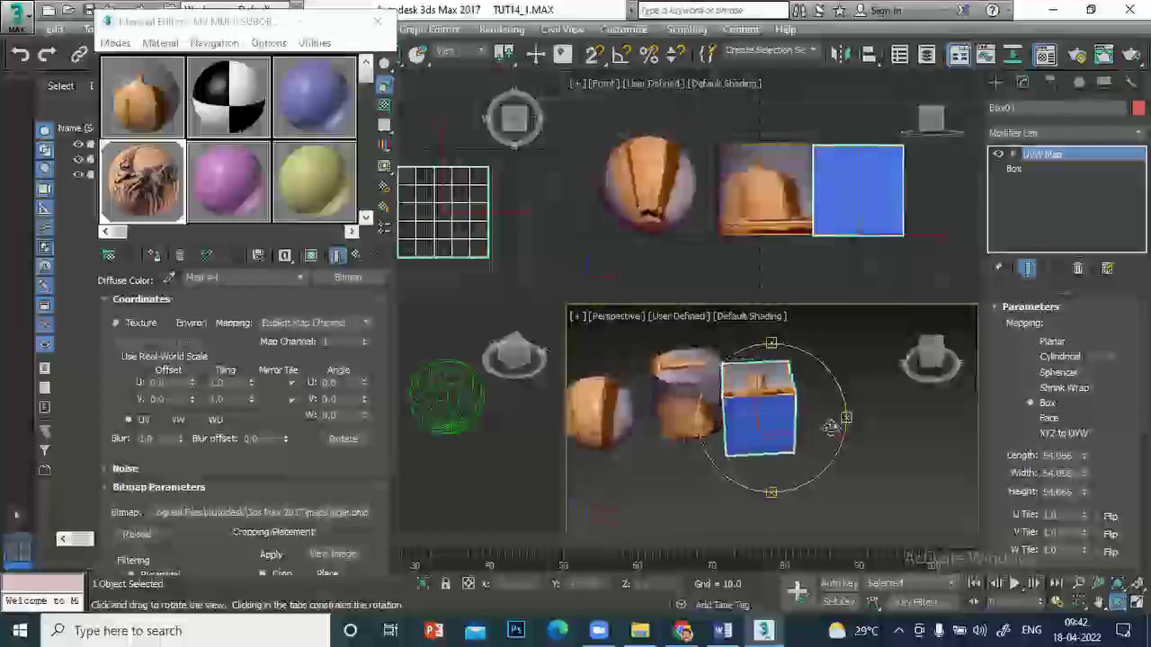
Display the tiger texture on the box in the viewport, then return to MY MULTI SUBOBJECT's sub-material list
left_click(310, 256)
mouse_move(758, 427)
left_mouse_down()
mouse_move(841, 265)
mouse_move(745, 422)
left_mouse_up()
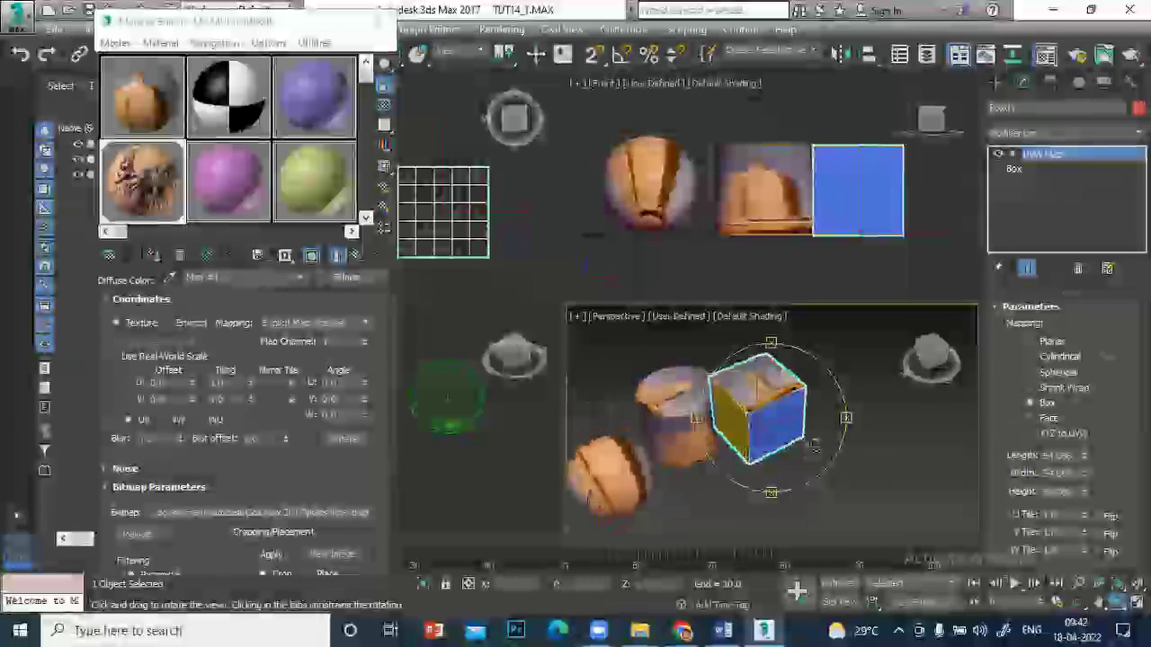
left_click(358, 256)
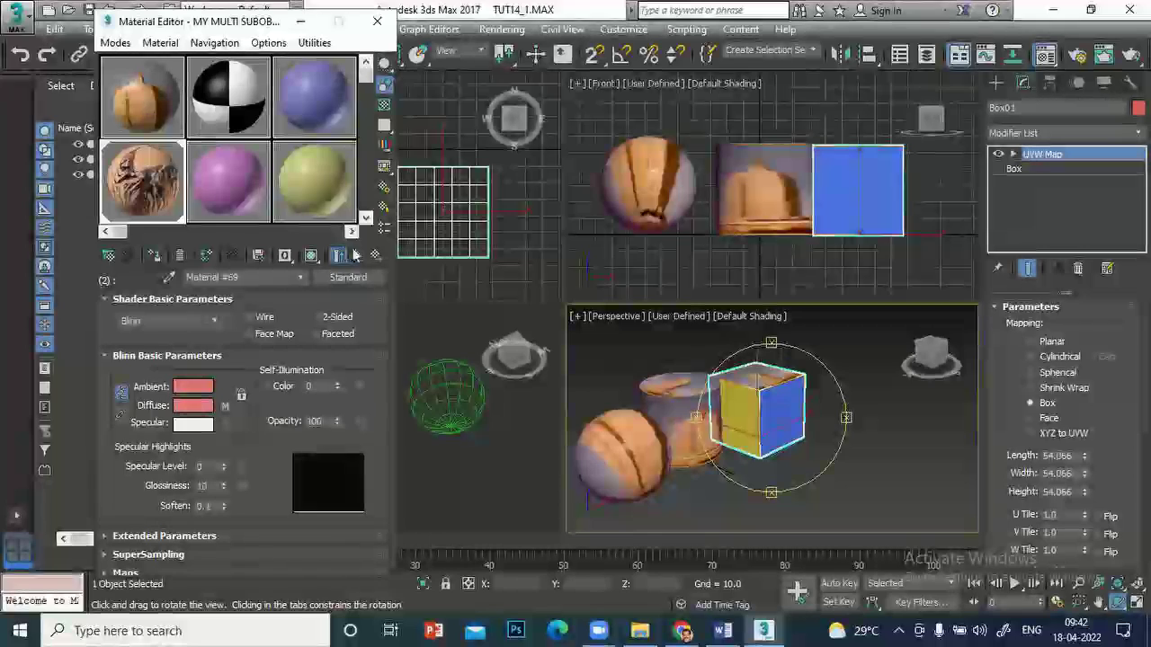
left_click(353, 258)
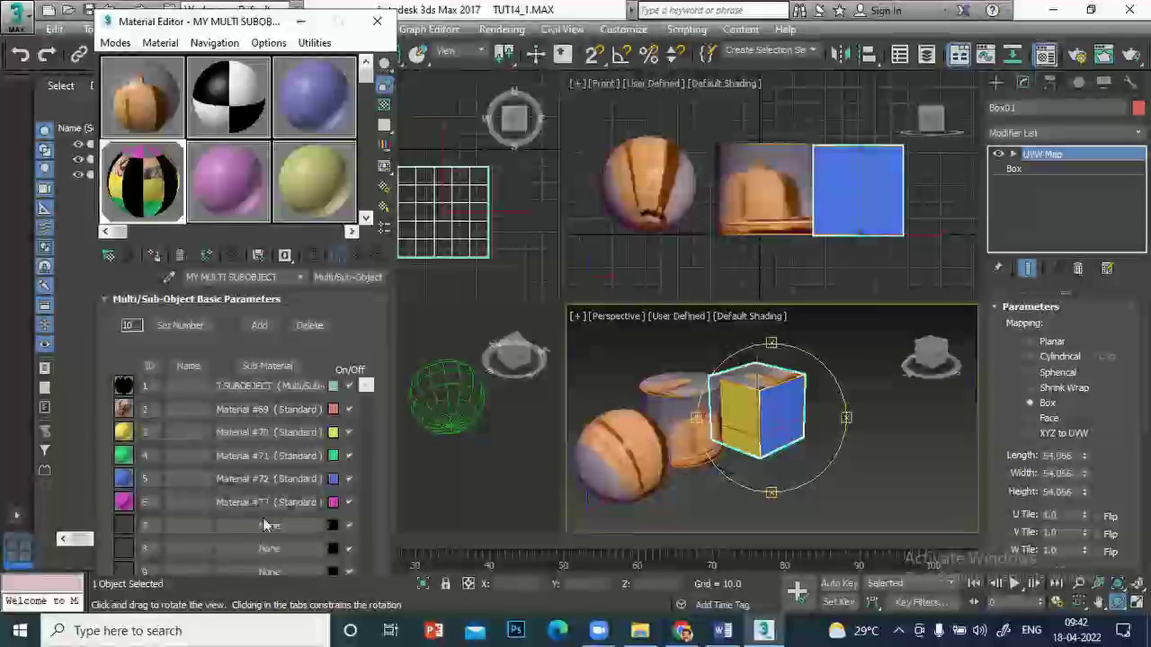